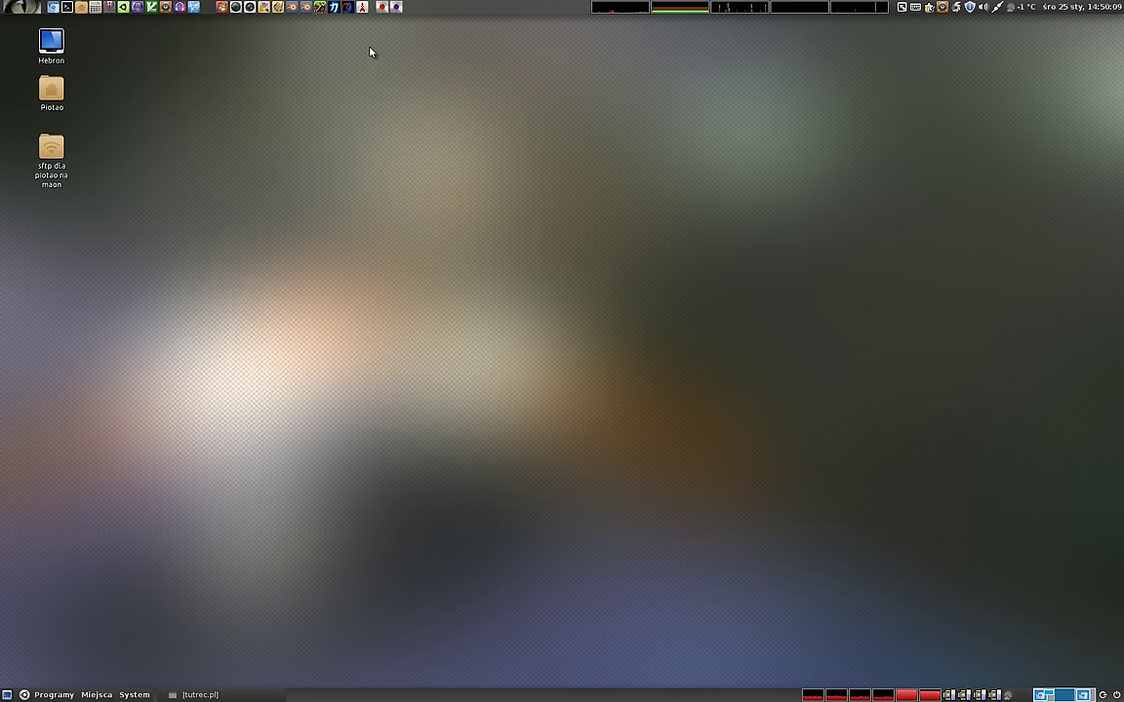
- Launch Blender and dismiss the splash screen to reach the default cube, camera and lamp scene
click(309, 9)
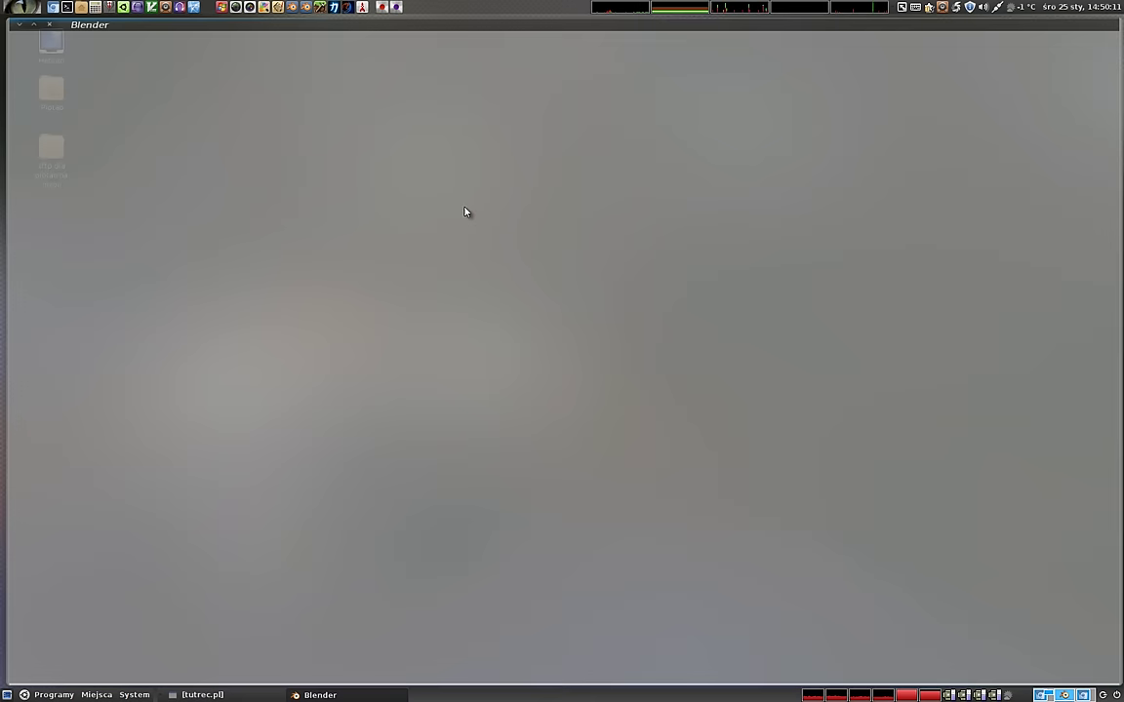
click(550, 295)
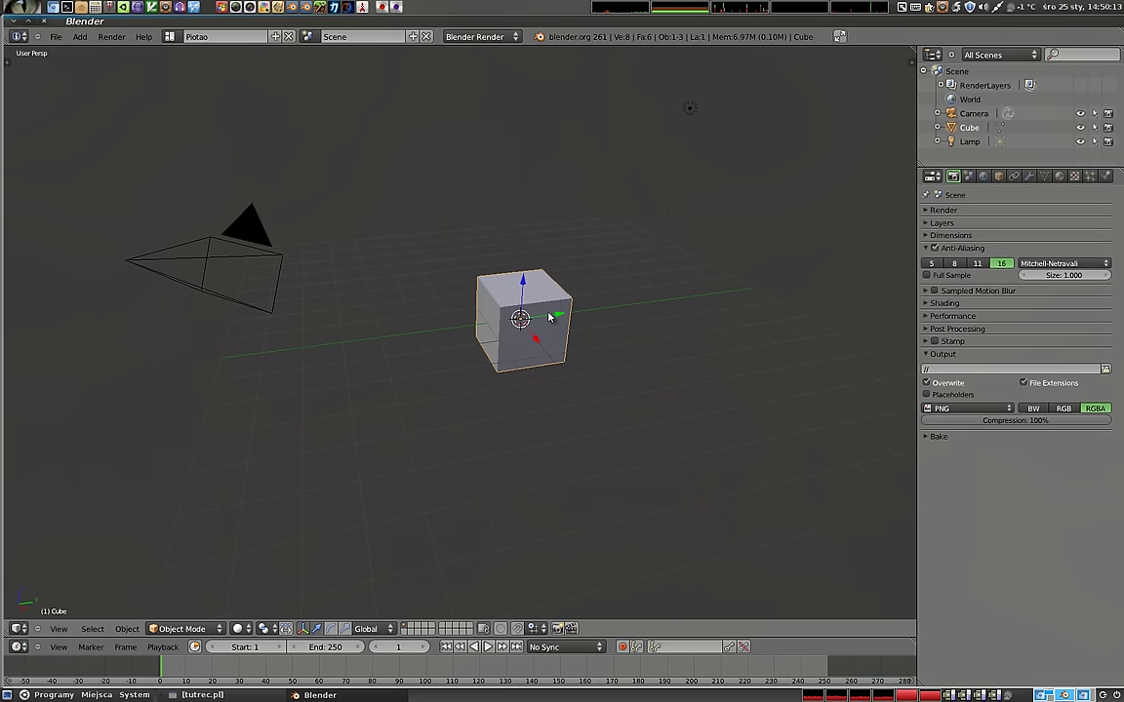
- Delete the default cube, switch to top orthographic view and show the N sidebar
key(x)
click(505, 274)
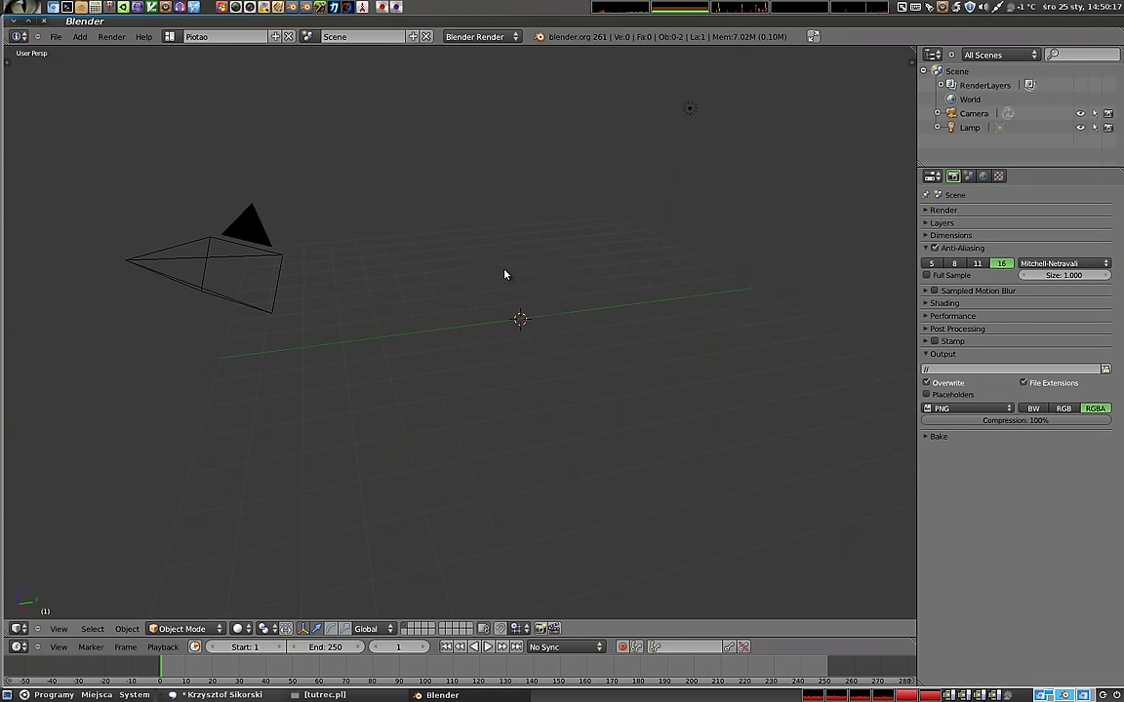
key(KP_1)
key(KP_7)
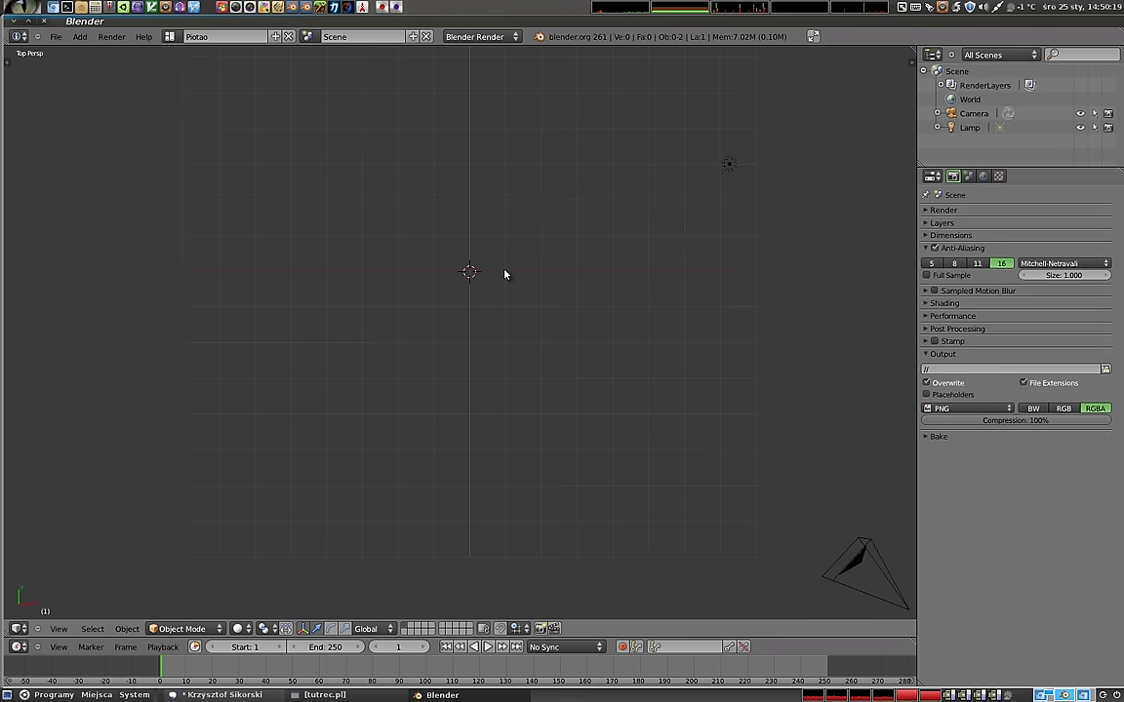
key(KP_5)
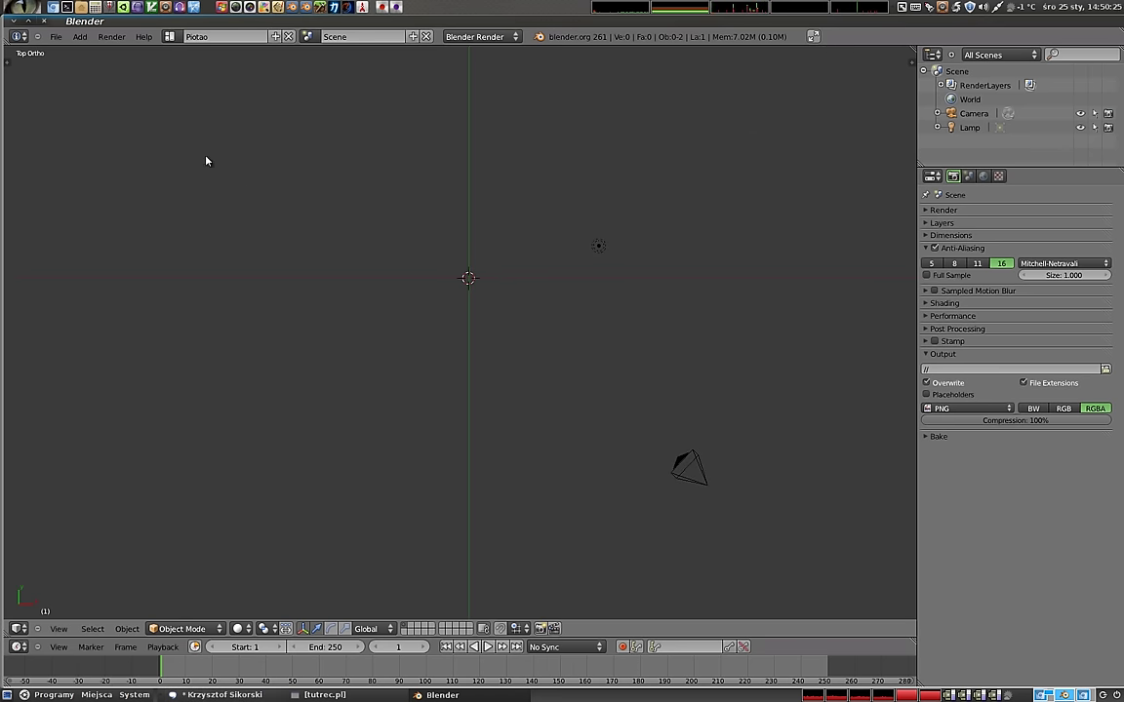
key(n)
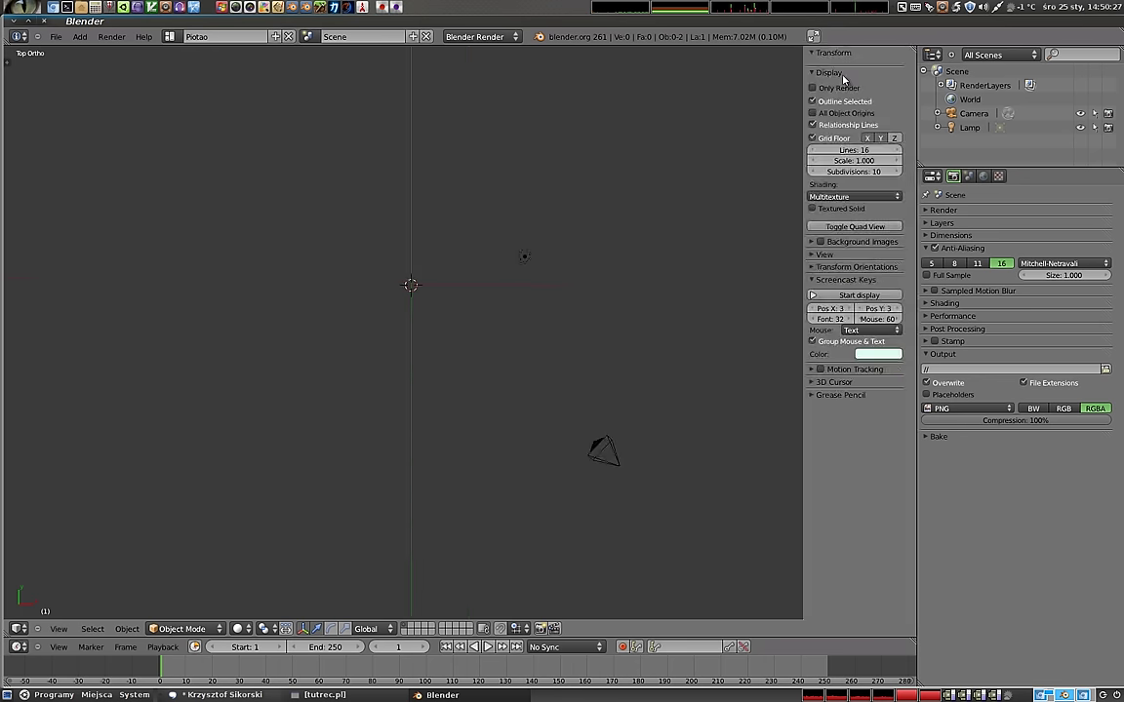
- Enable Background Images, add an image slot shown on the Top axis, and return to top ortho view
click(824, 242)
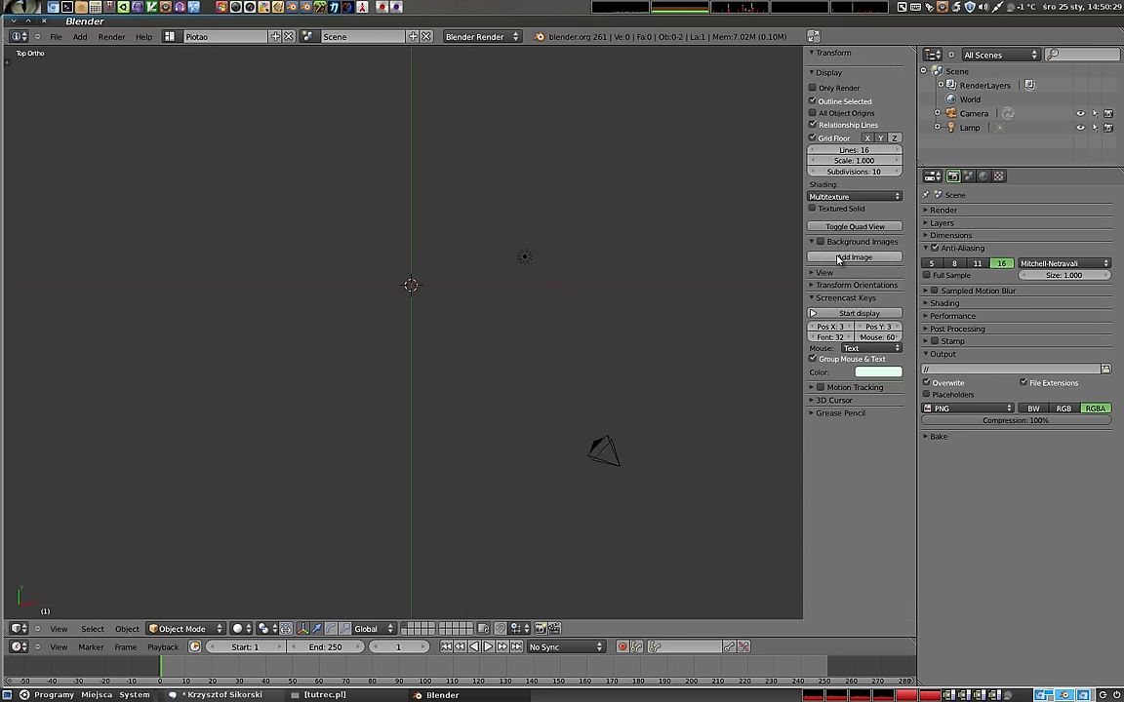
click(820, 242)
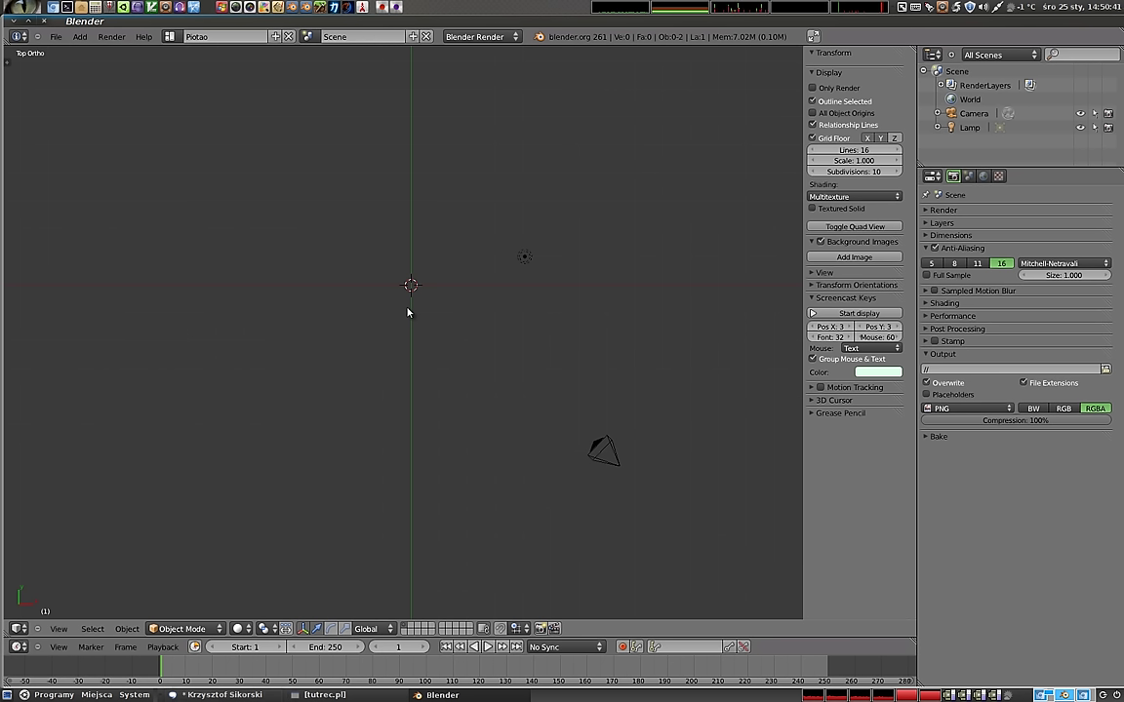
click(866, 259)
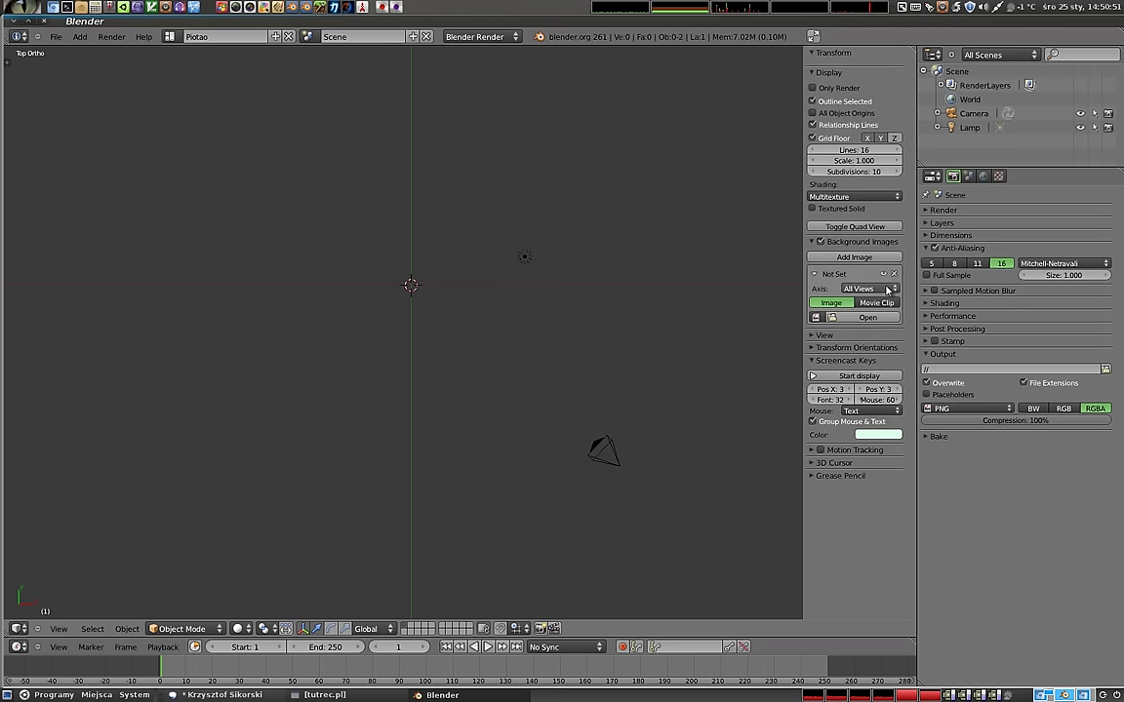
click(883, 288)
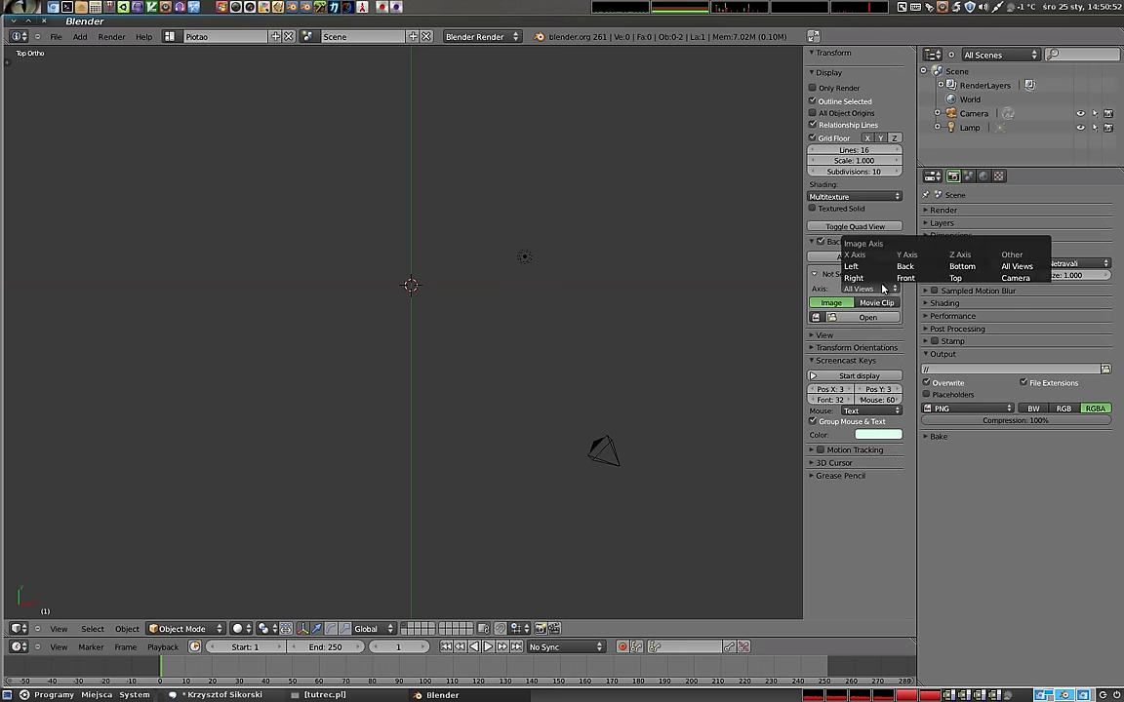
click(969, 280)
mouse_move(412, 359)
middle_down()
mouse_move(415, 190)
mouse_move(409, 289)
middle_up()
key(KP_7)
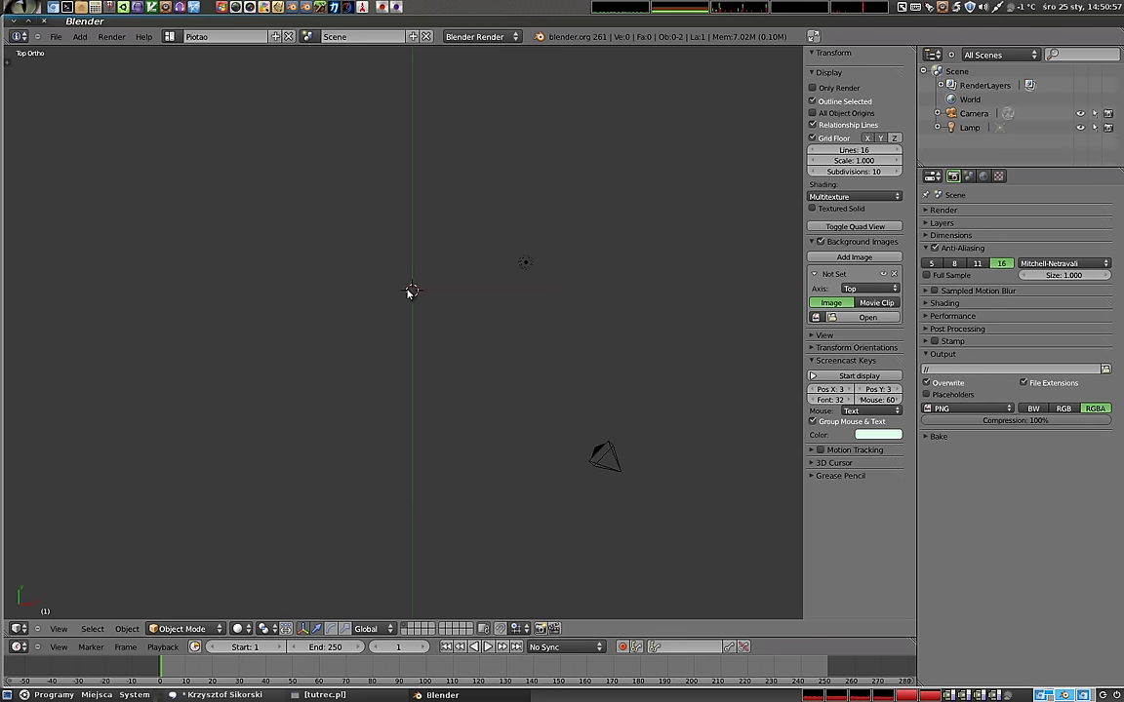
- Load plan-kuchni.png from the domki-z-planow folder as the background image
click(867, 318)
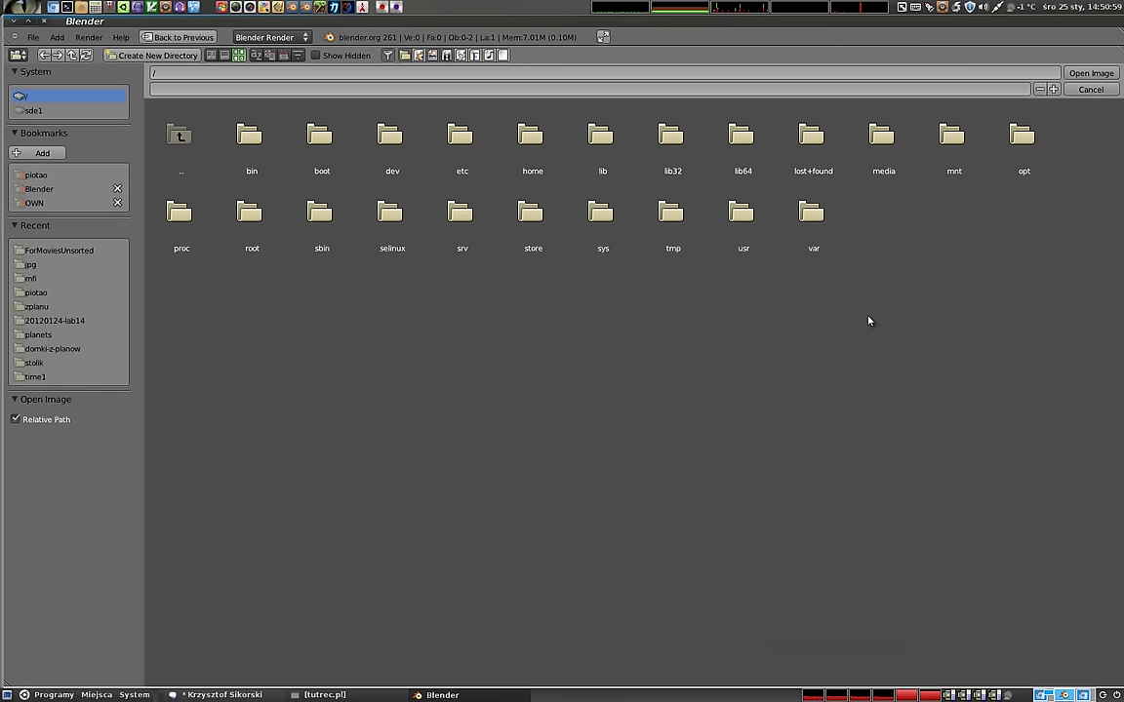
click(34, 203)
click(179, 139)
click(305, 171)
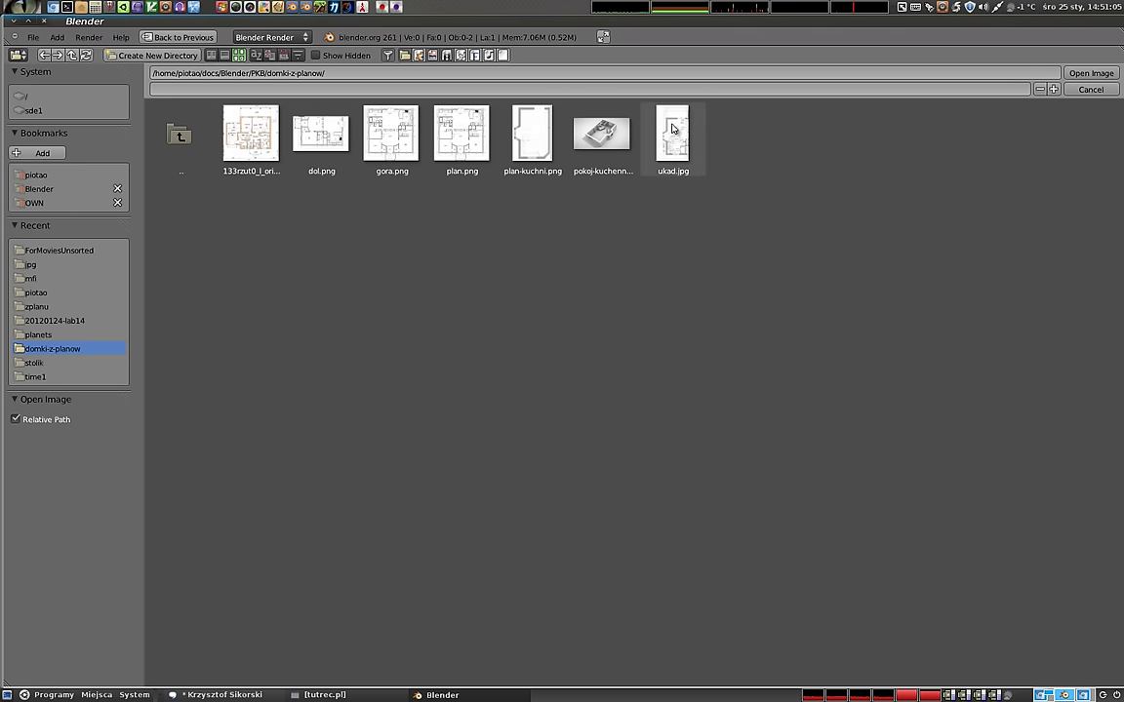
click(532, 137)
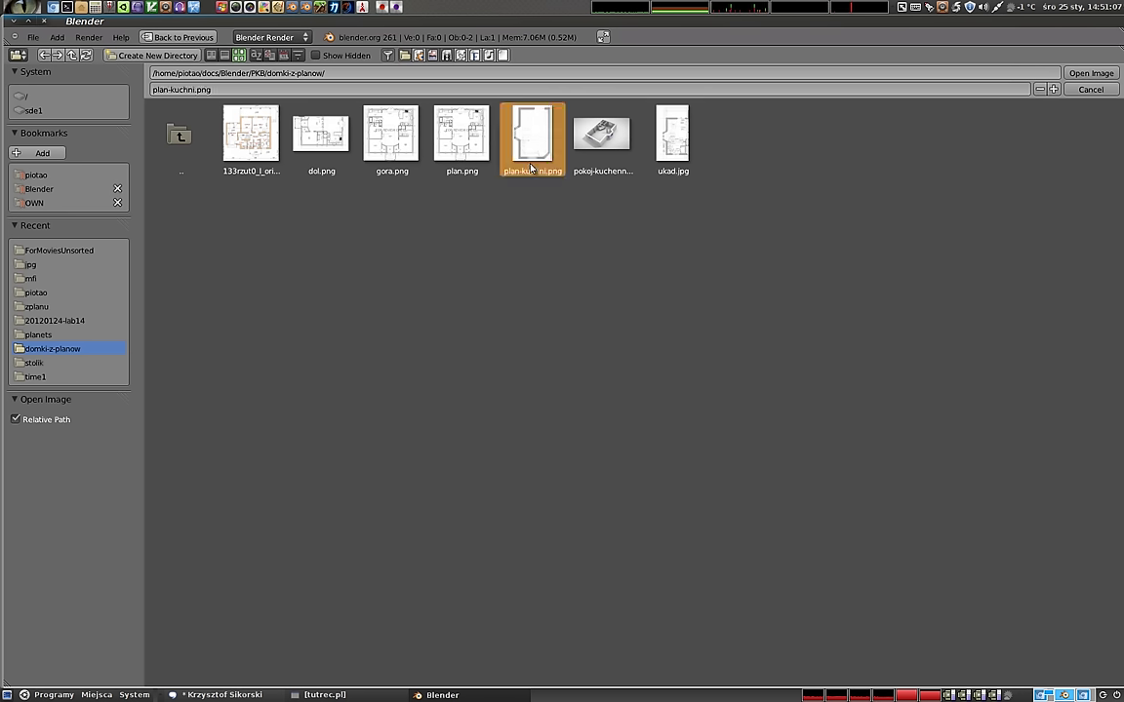
click(1090, 73)
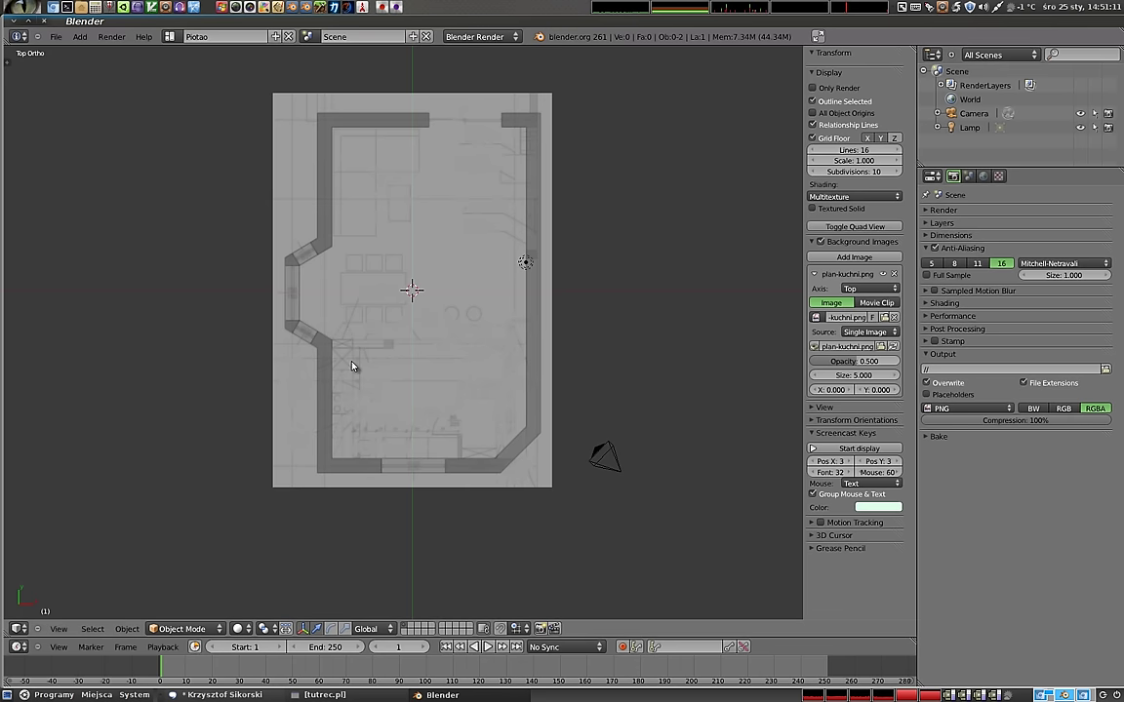
- Zoom and pan around the kitchen floor plan to inspect the counter run, then recentre it
scroll(401, 288, up, 4)
mouse_move(354, 403)
shift+middle_down()
mouse_move(373, 299)
mouse_move(419, 265)
shift+middle_up()
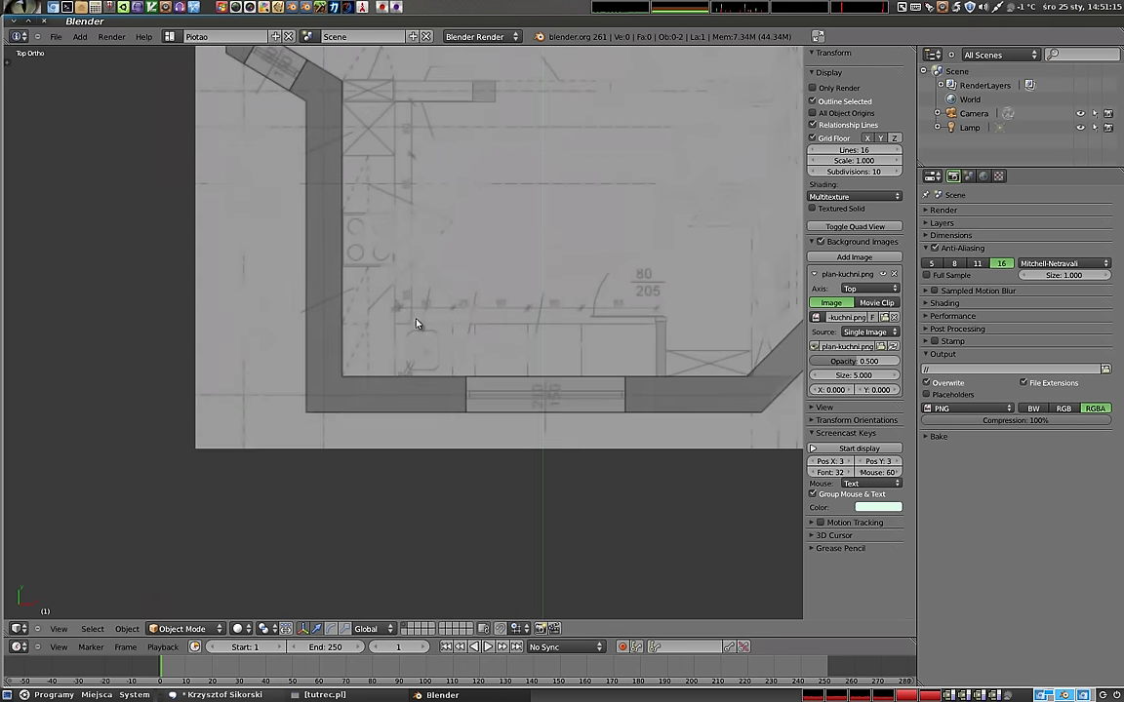
scroll(419, 321, up, 1)
scroll(427, 311, up, 2)
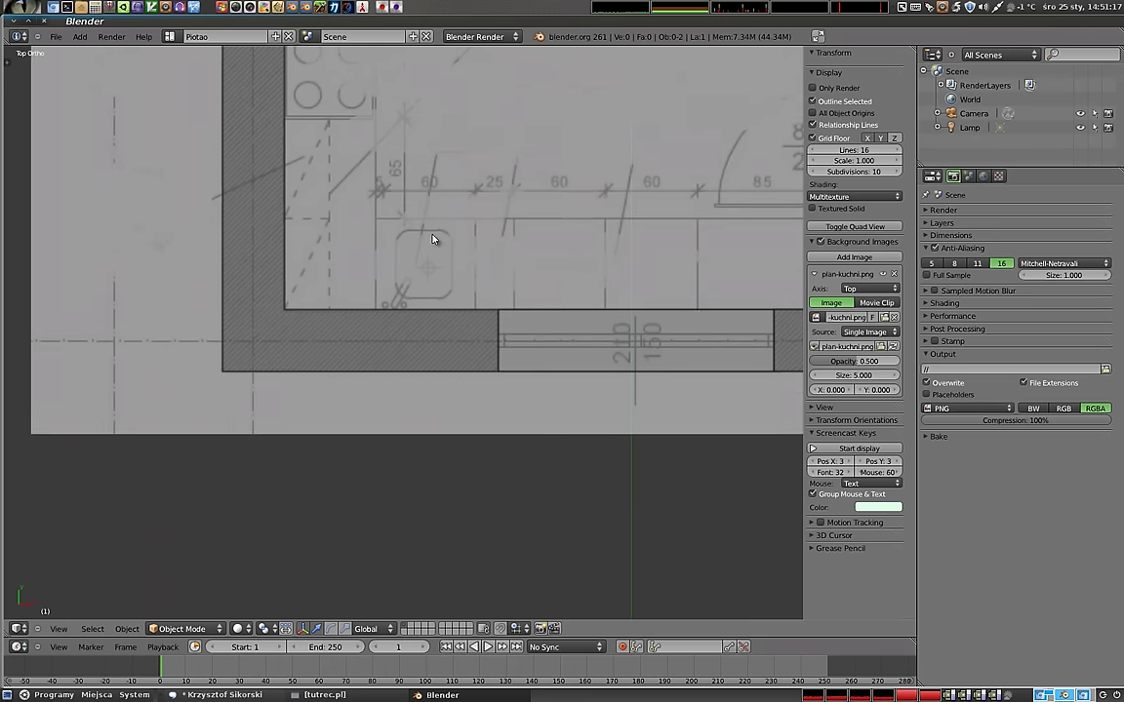
shift+middle_drag(434, 239, 429, 250)
scroll(428, 251, up, 2)
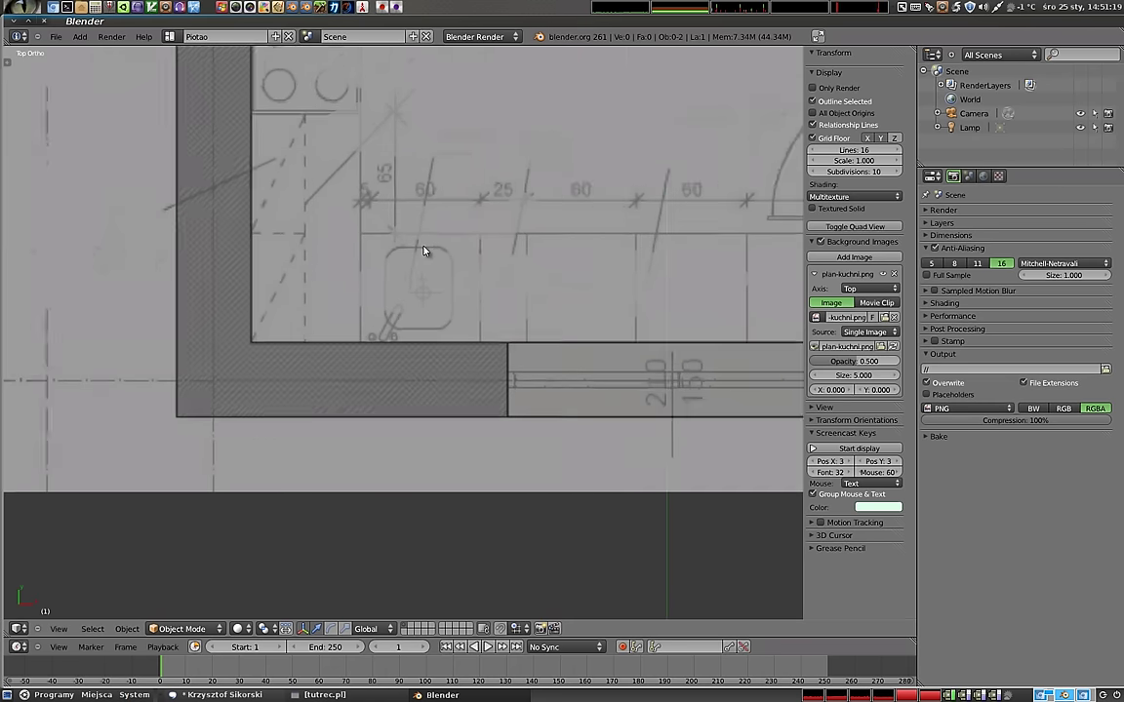
scroll(424, 251, up, 1)
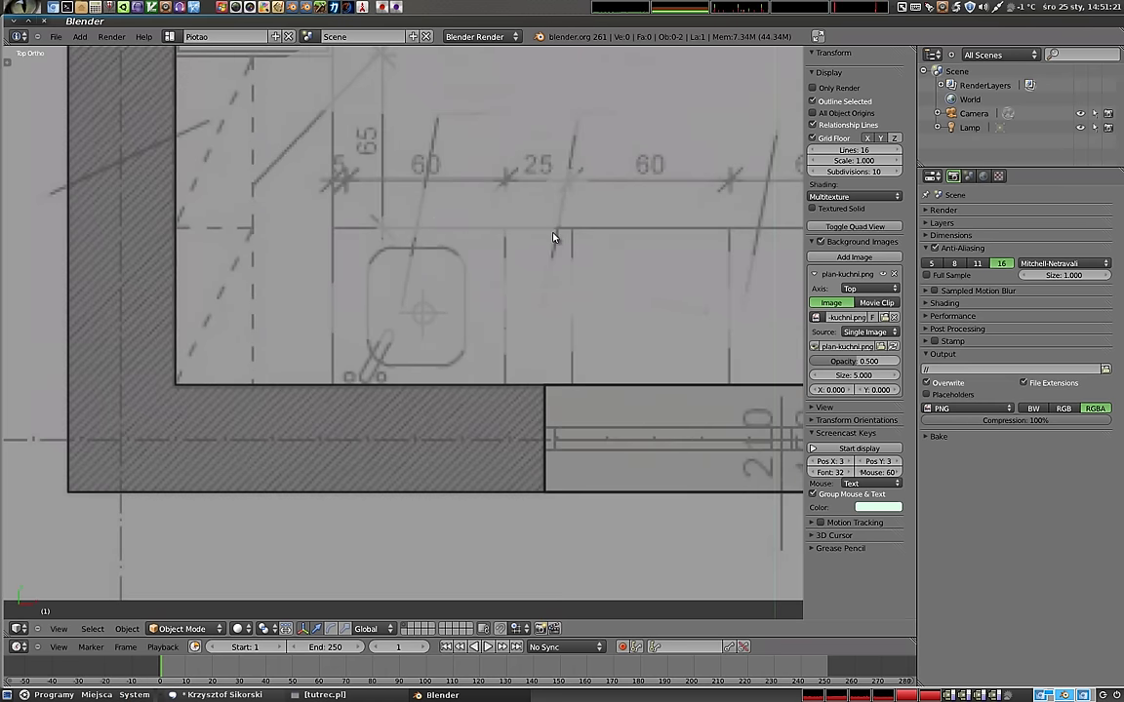
shift+middle_drag(582, 271, 397, 271)
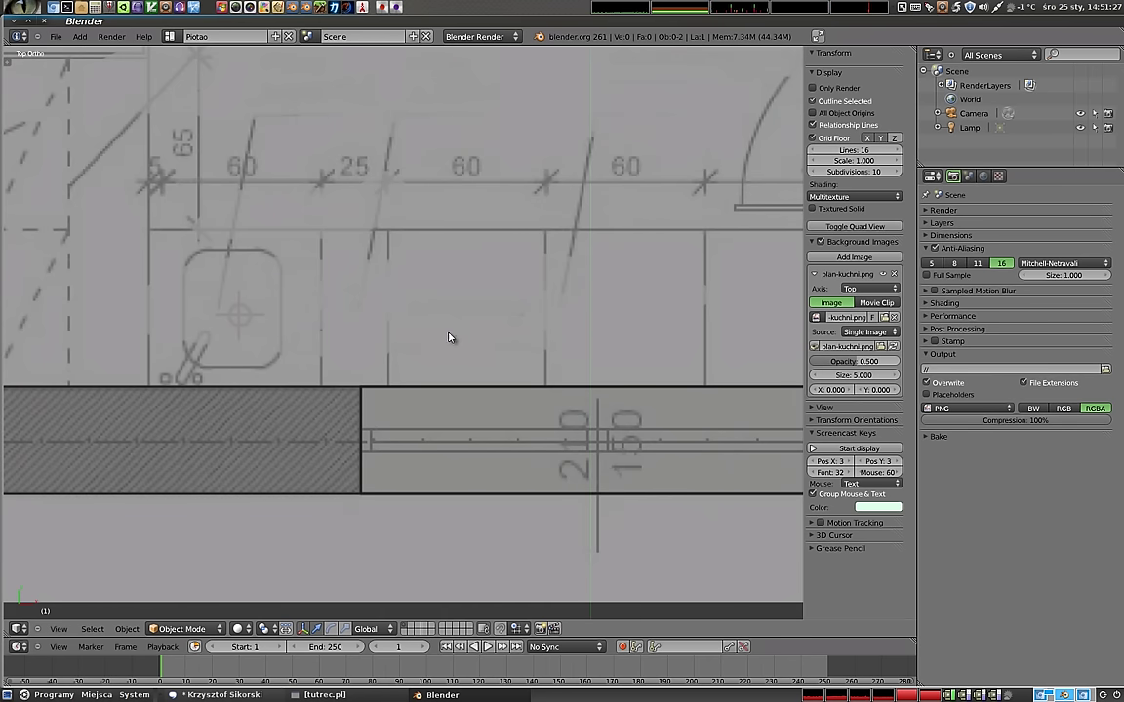
scroll(450, 337, down, 2)
scroll(452, 336, down, 1)
scroll(454, 293, down, 1)
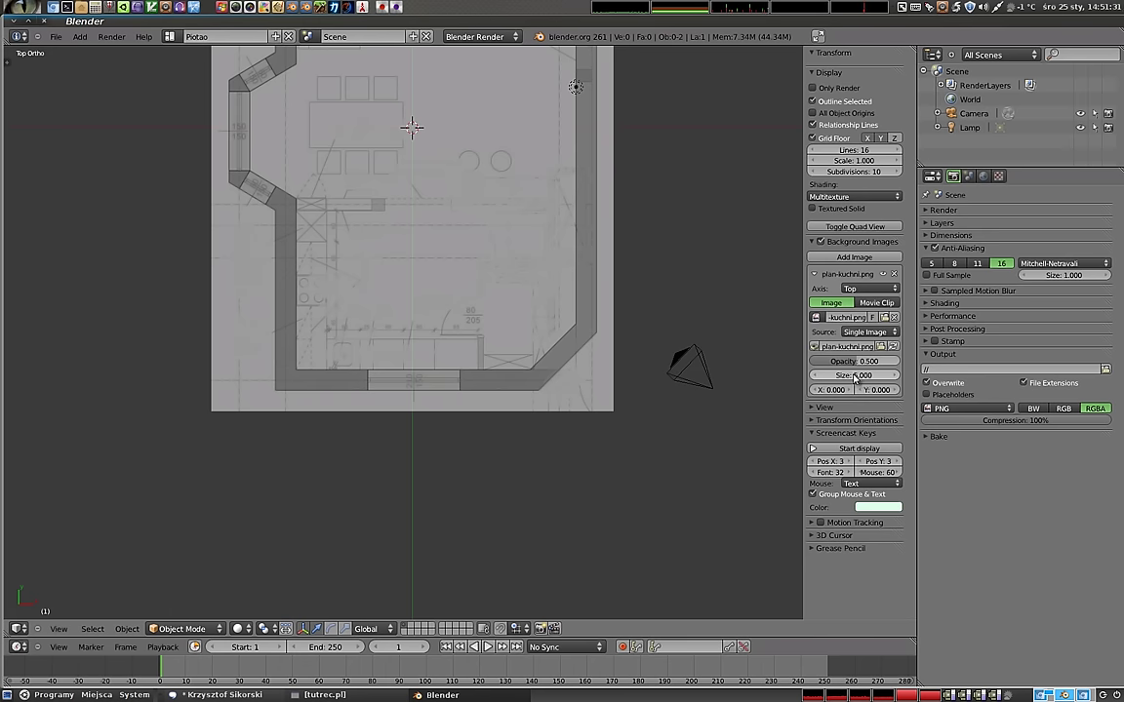
mouse_move(854, 375)
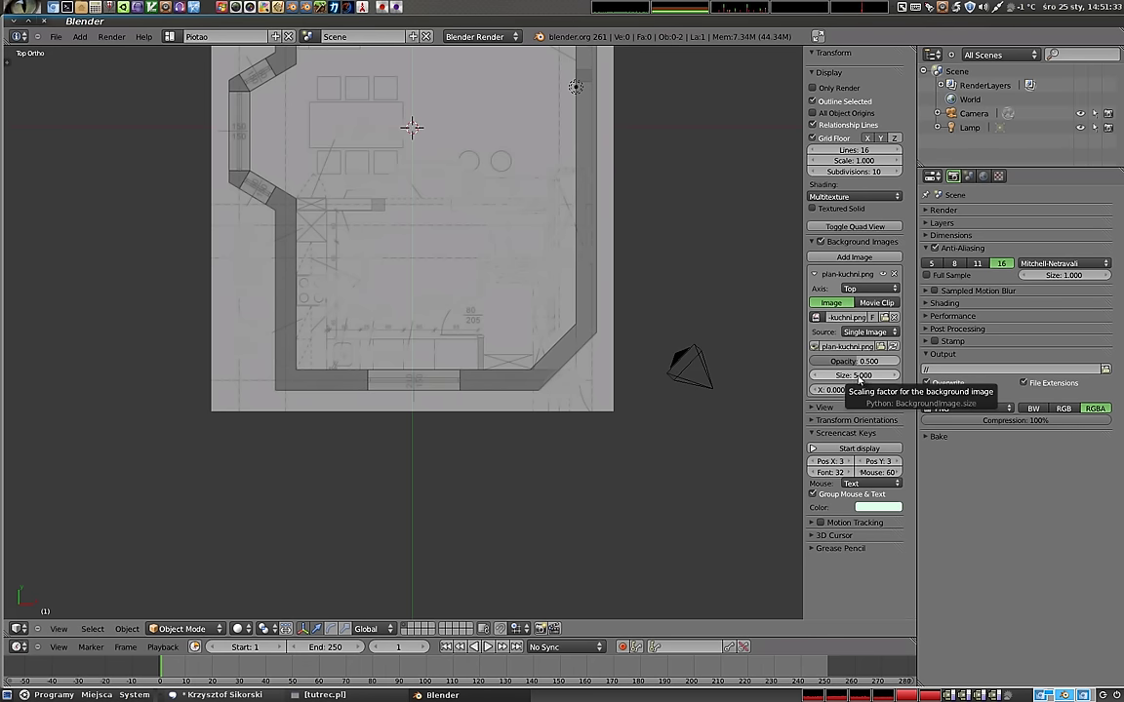
mouse_move(527, 245)
shift+middle_down()
mouse_move(461, 313)
mouse_move(473, 350)
shift+middle_up()
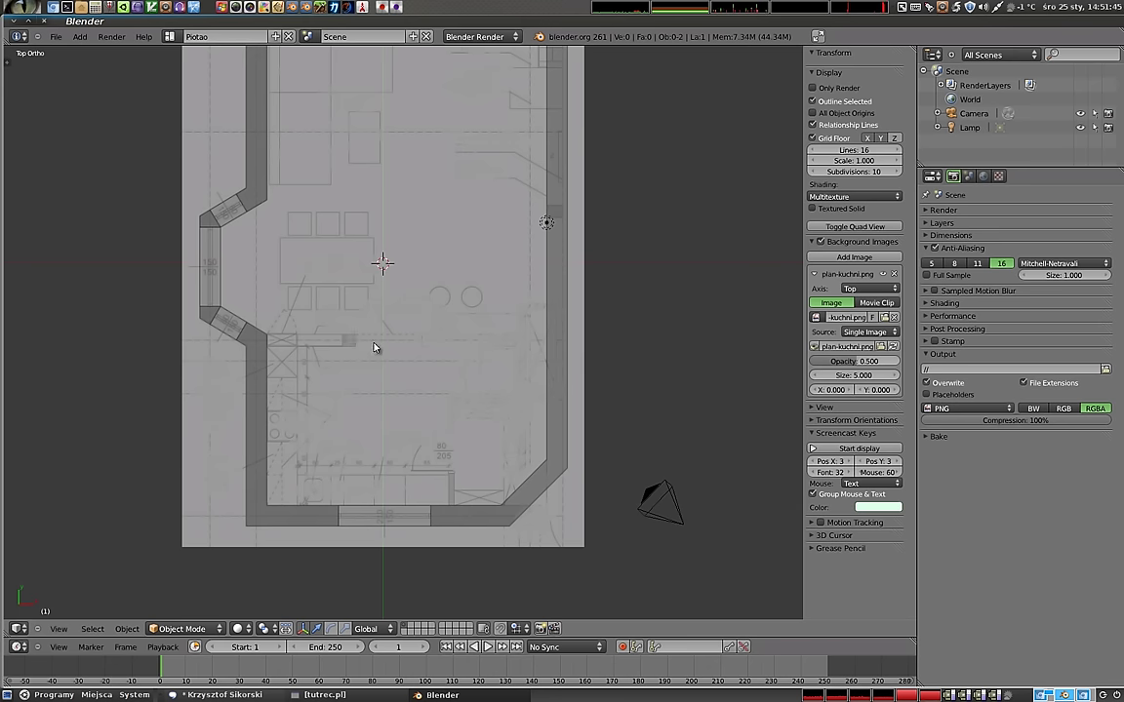
- Add a mesh cube at the origin and set the scene units to Metric
key(shift+a)
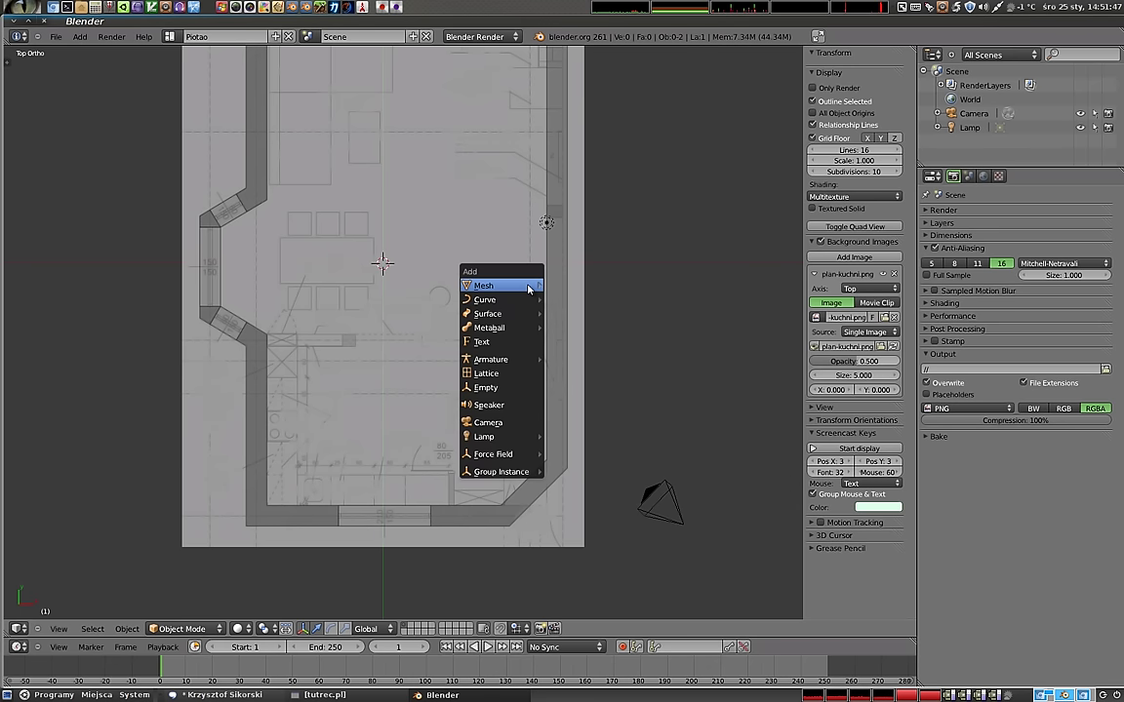
mouse_move(502, 284)
click(575, 298)
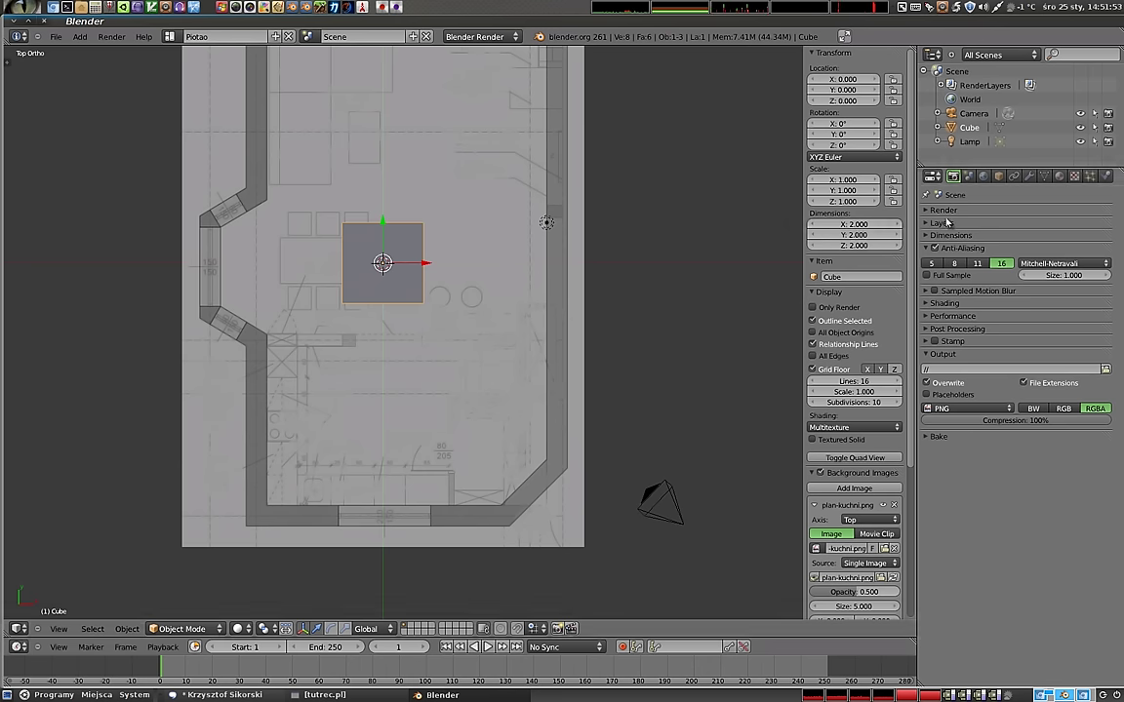
click(968, 176)
click(1015, 388)
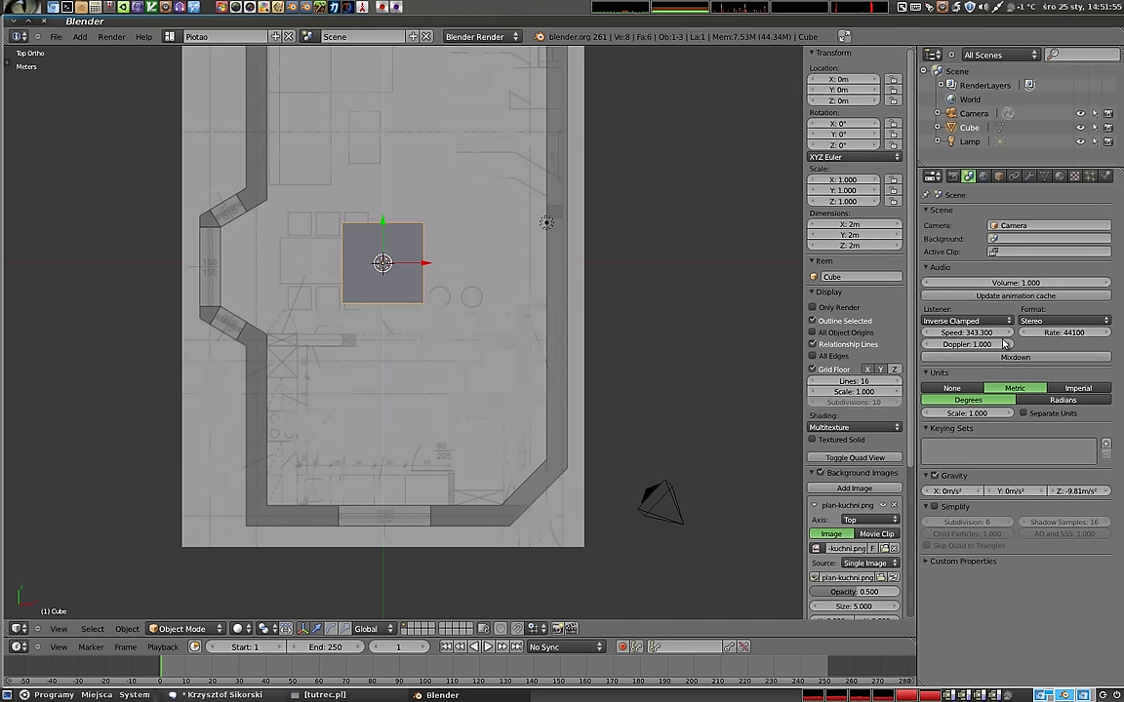
click(953, 176)
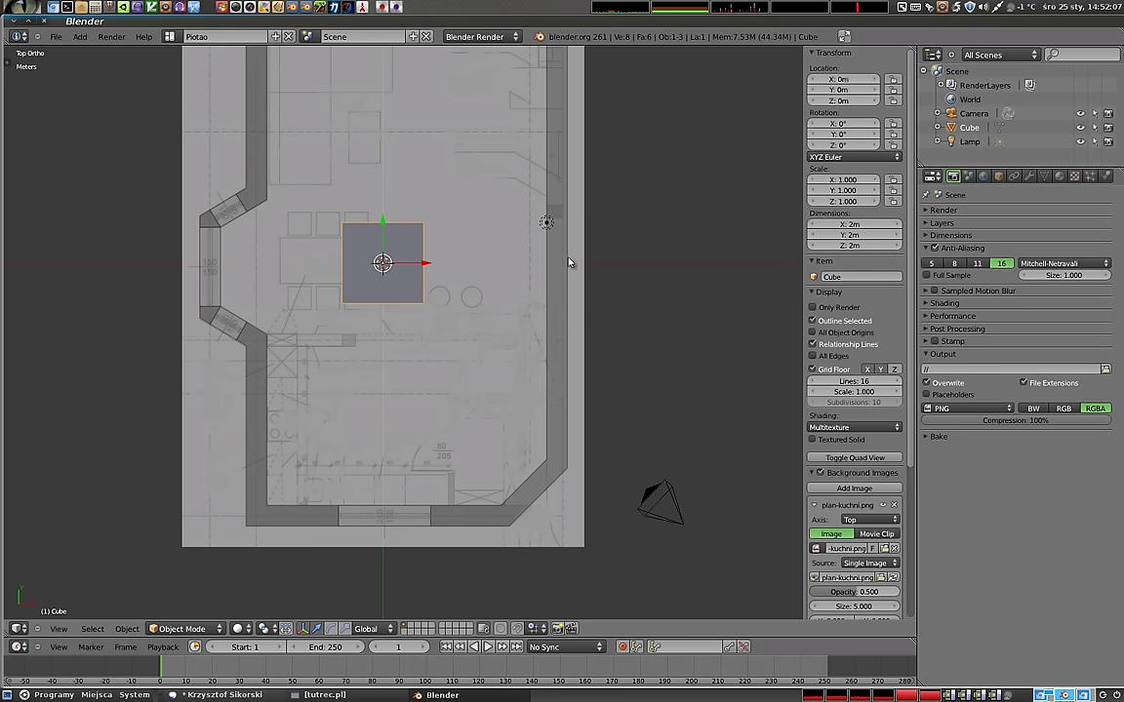
- Set the cube's dimensions to 60cm on X, Y and Z, then apply its scale
click(846, 226)
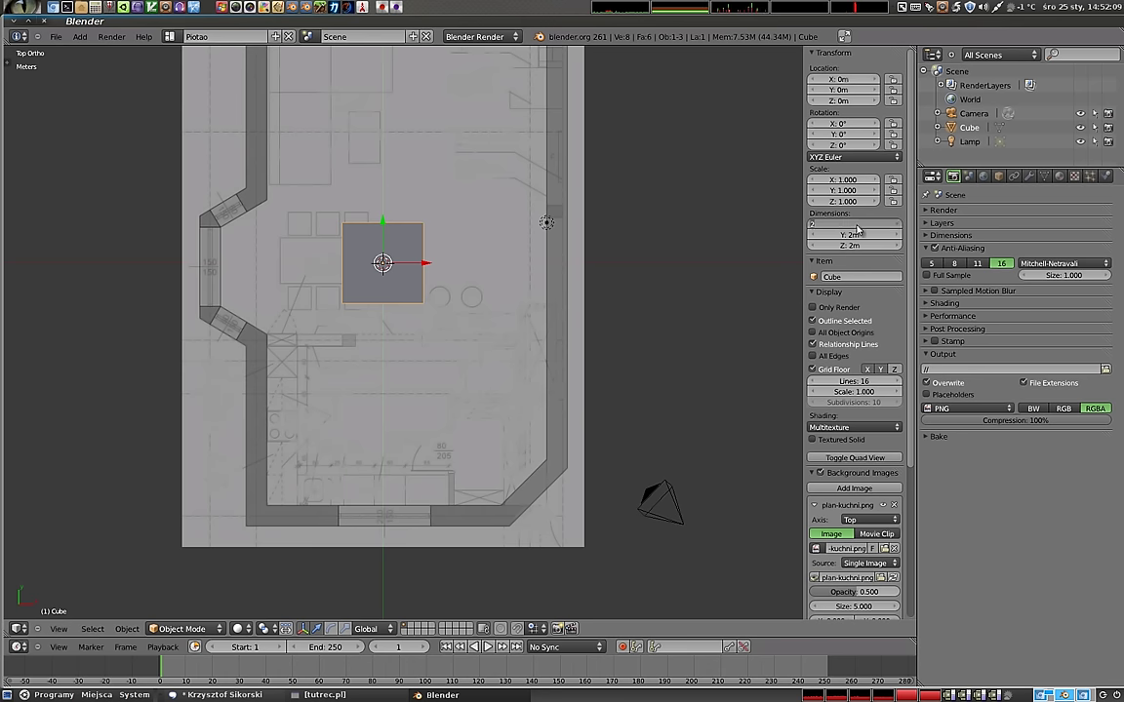
text(60cm)
key(Tab)
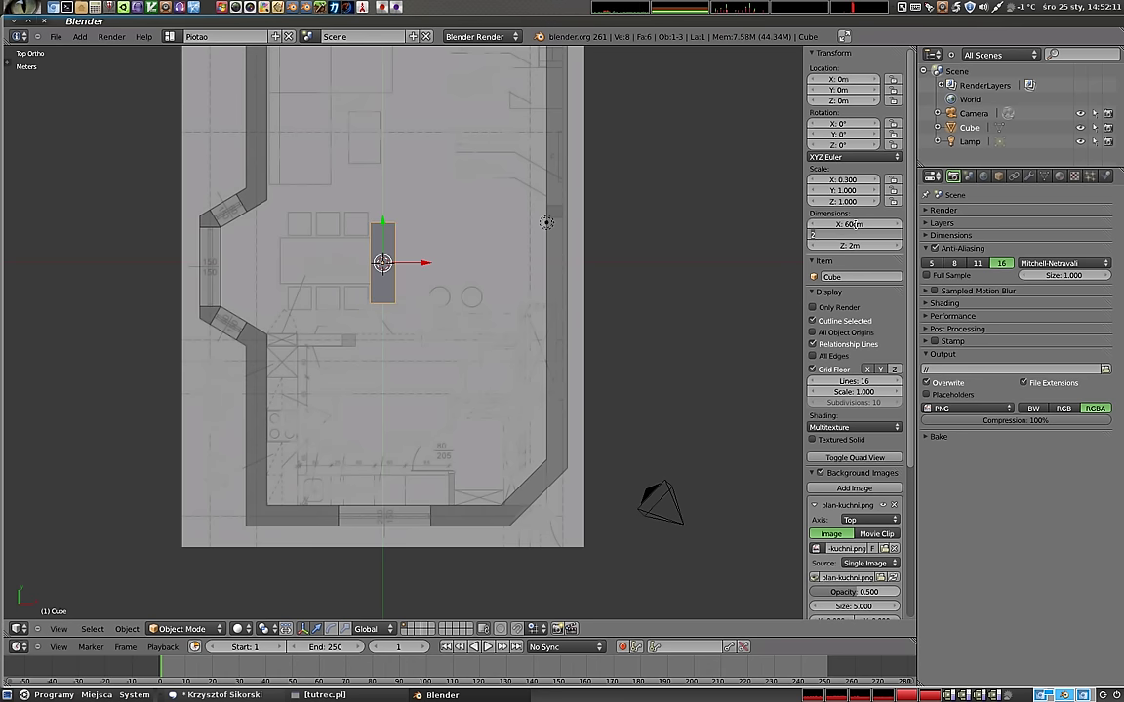
text(60cm)
key(Tab)
key(BackSpace)
text(0cm)
key(Return)
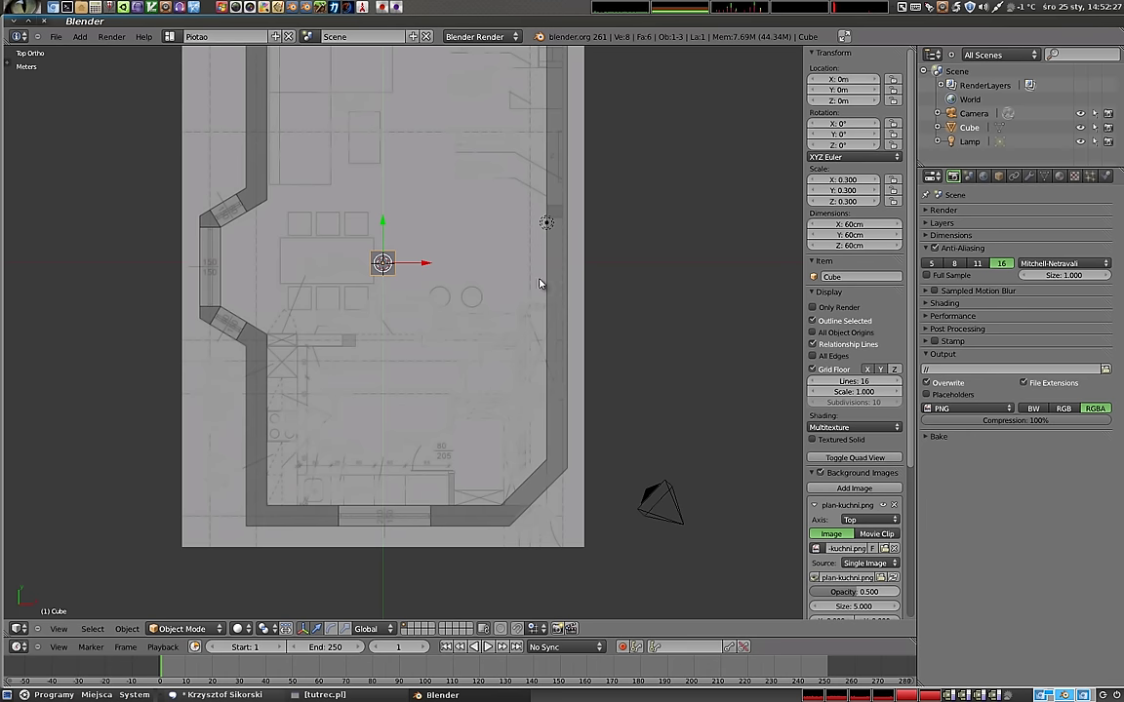
key(ctrl+a)
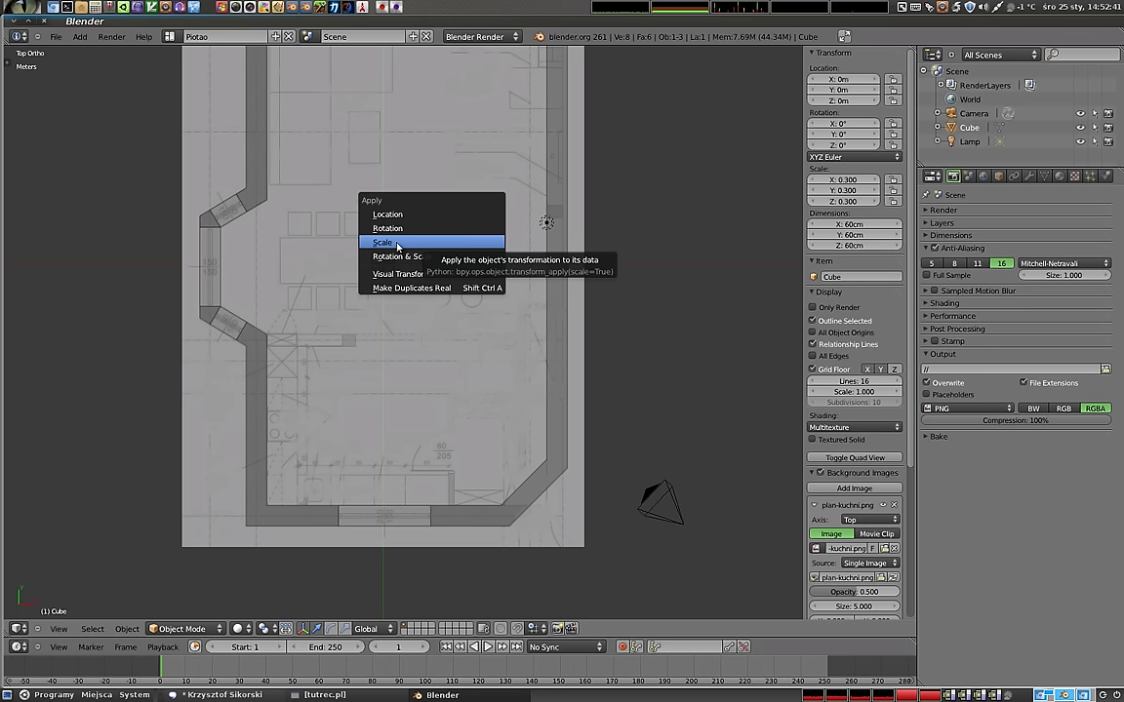
click(397, 244)
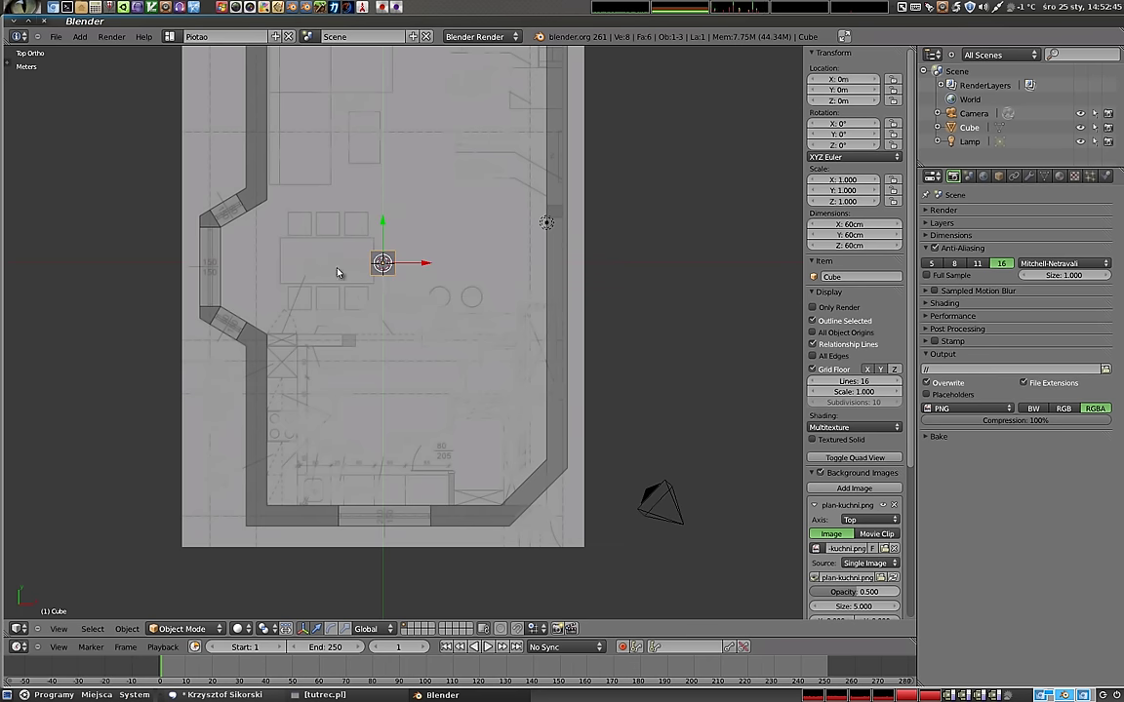
- Move the cube onto the bottom counter run of the plan and zoom in on it
scroll(348, 207, up, 3)
scroll(348, 207, down, 2)
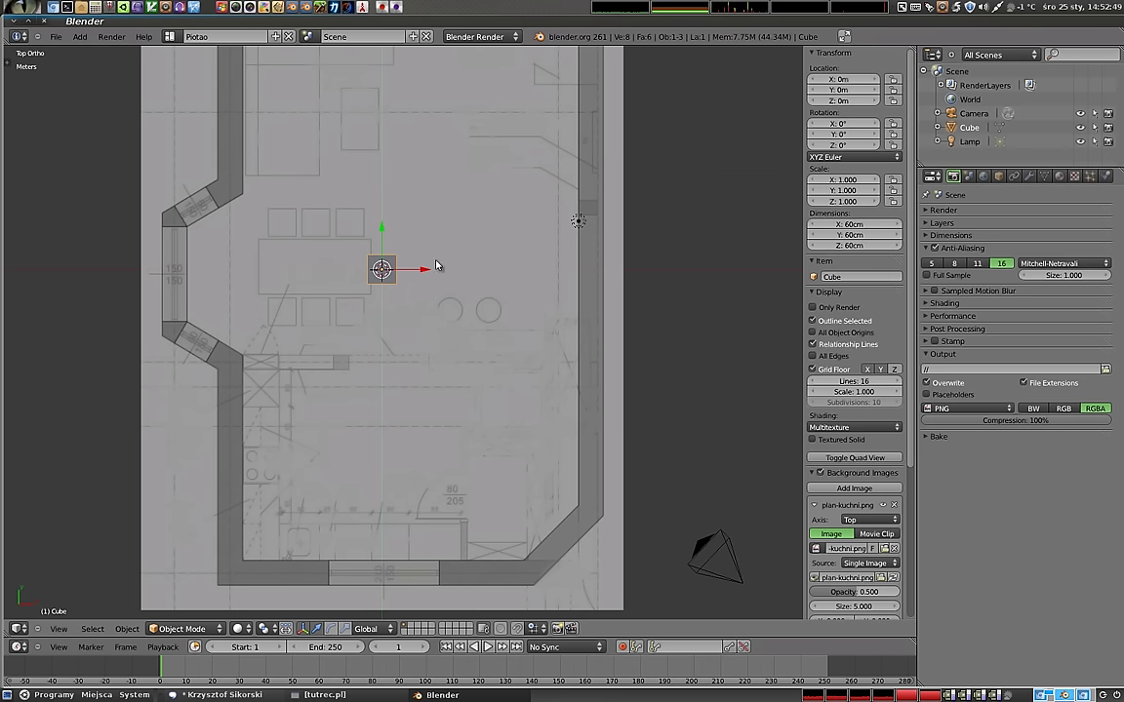
mouse_move(381, 272)
right_down()
mouse_move(335, 519)
mouse_move(354, 542)
right_up()
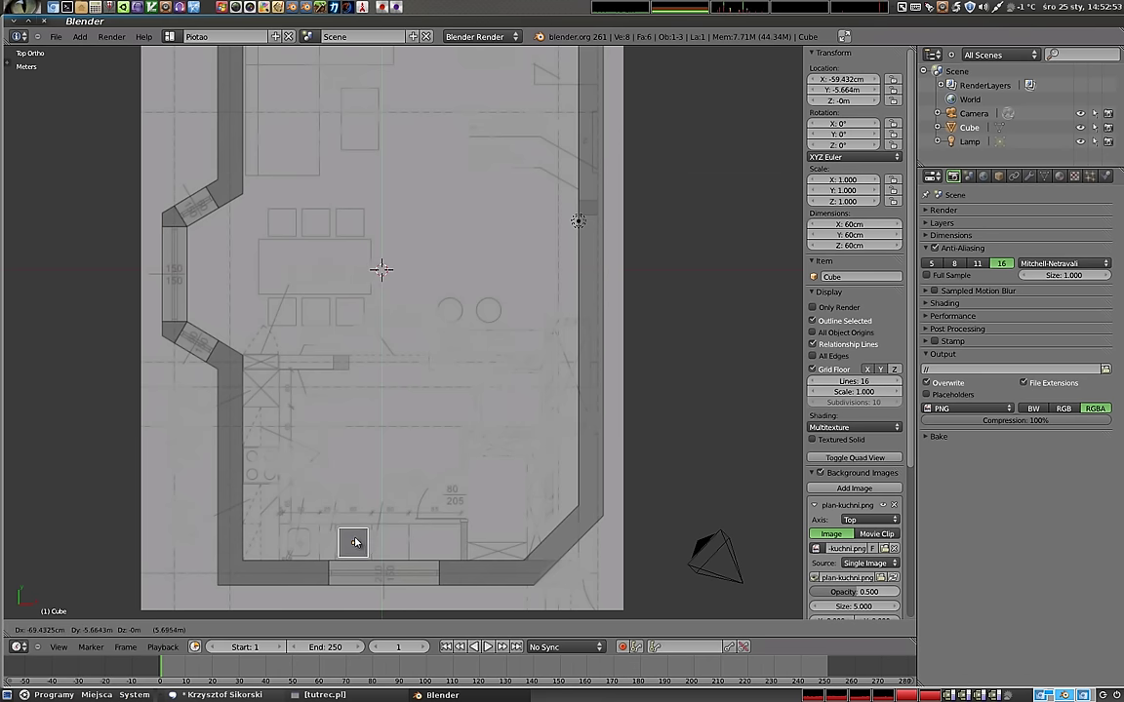
right_drag(354, 542, 351, 539)
shift+middle_drag(351, 540, 391, 462)
scroll(391, 460, up, 1)
scroll(447, 324, up, 7)
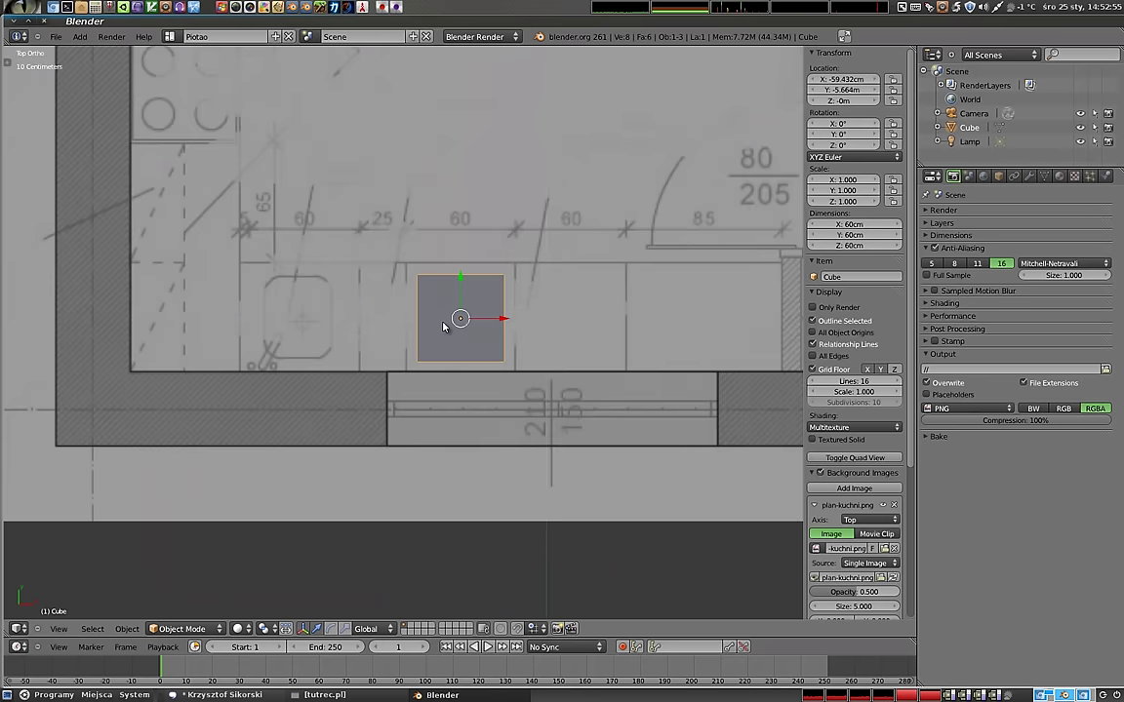
scroll(449, 325, up, 4)
shift+middle_drag(452, 321, 376, 359)
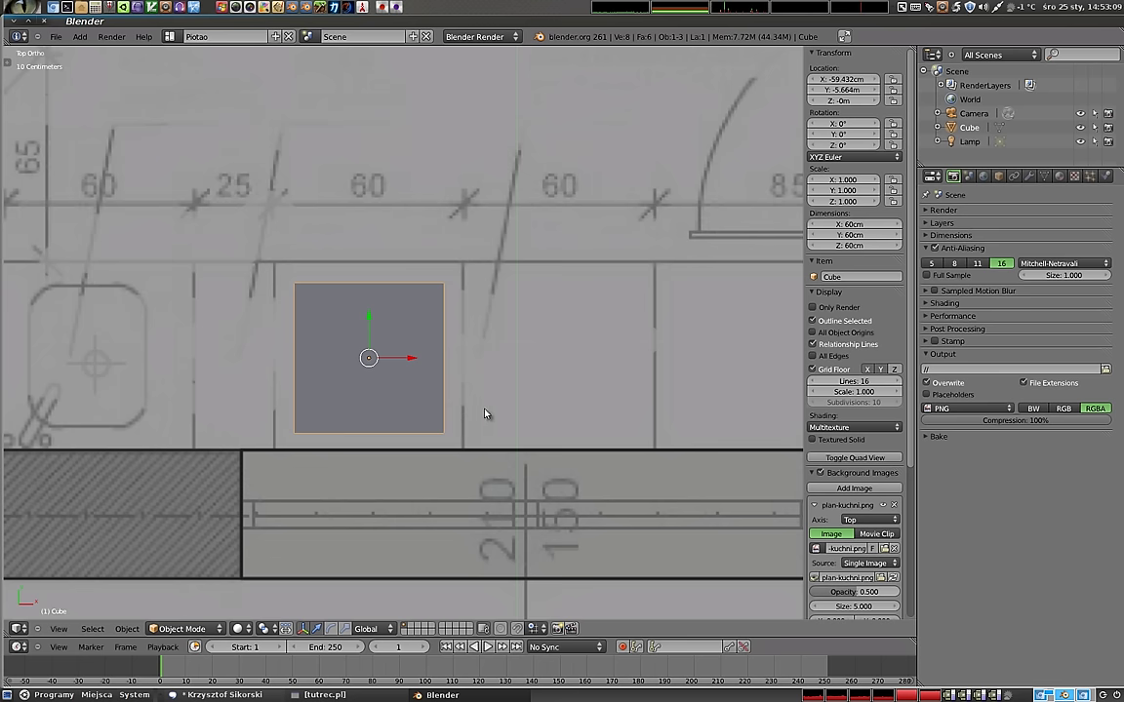
- Scale the cube to 1.254 to match the 60 cabinet and align it with the cabinet outline
key(s)
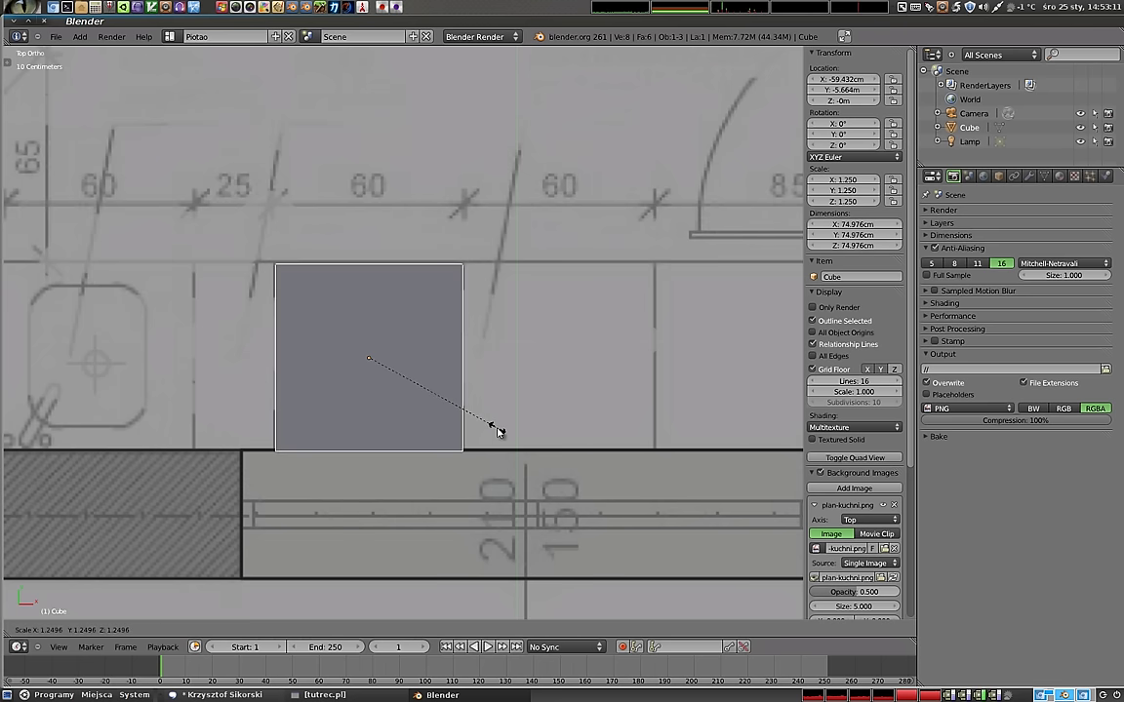
click(496, 429)
key(g)
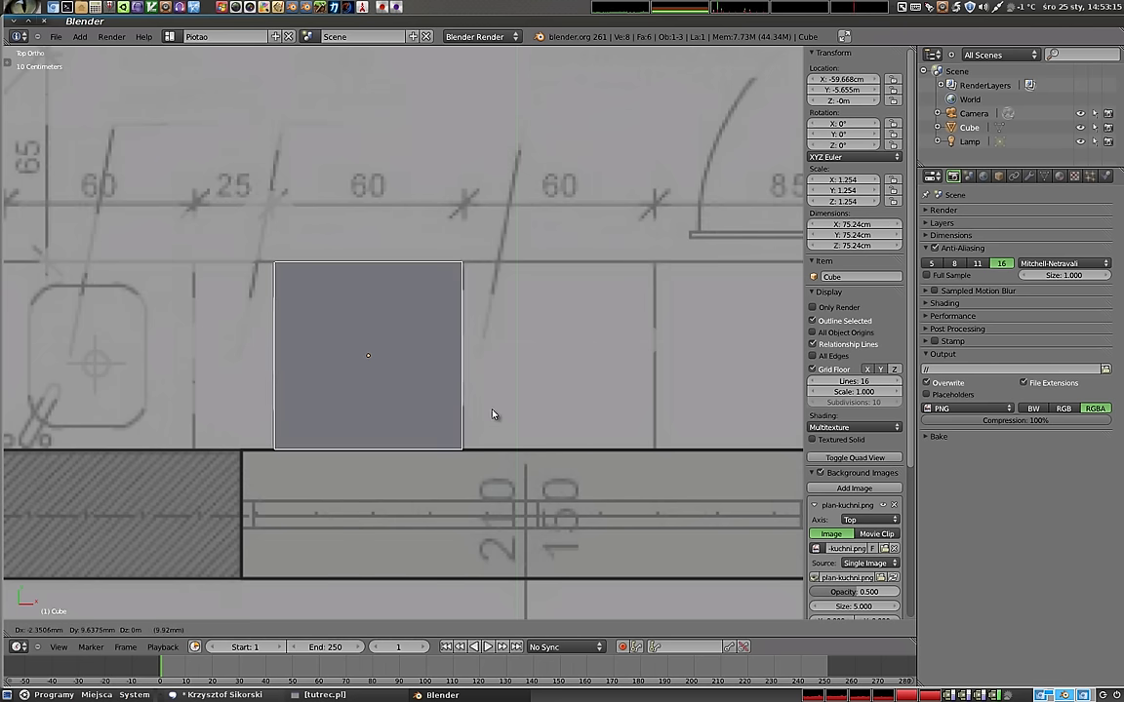
click(492, 414)
key(s)
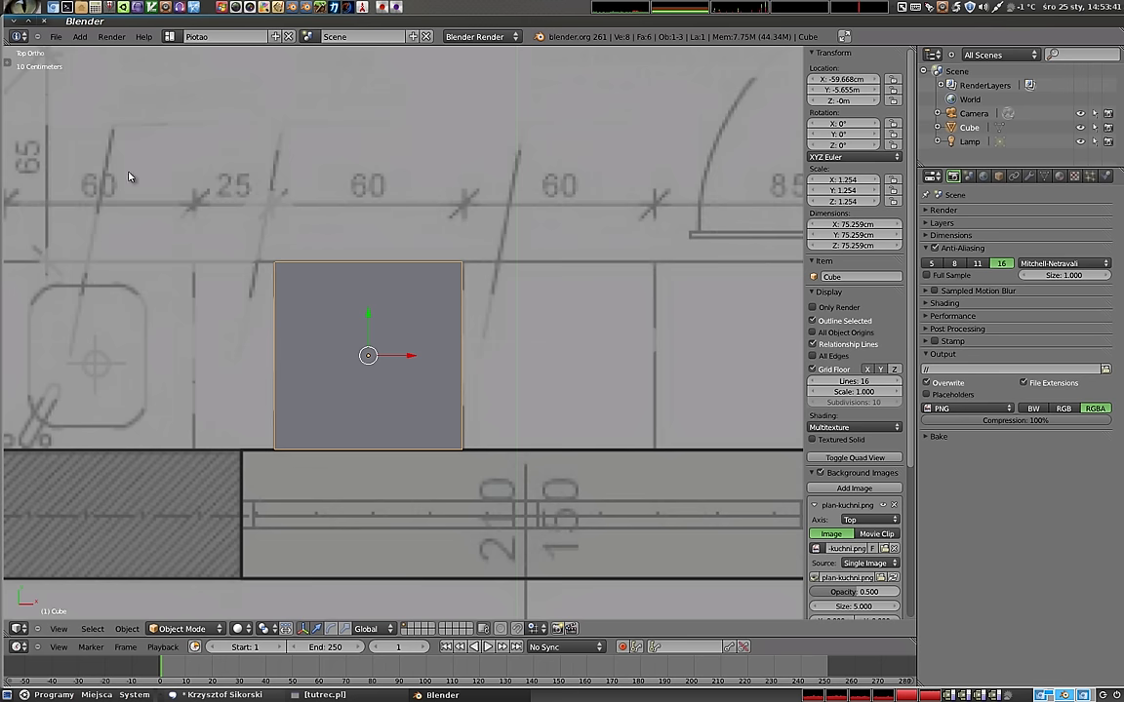
- Open Qalculate! and evaluate the cube scale 1.254 as the answer
click(88, 8)
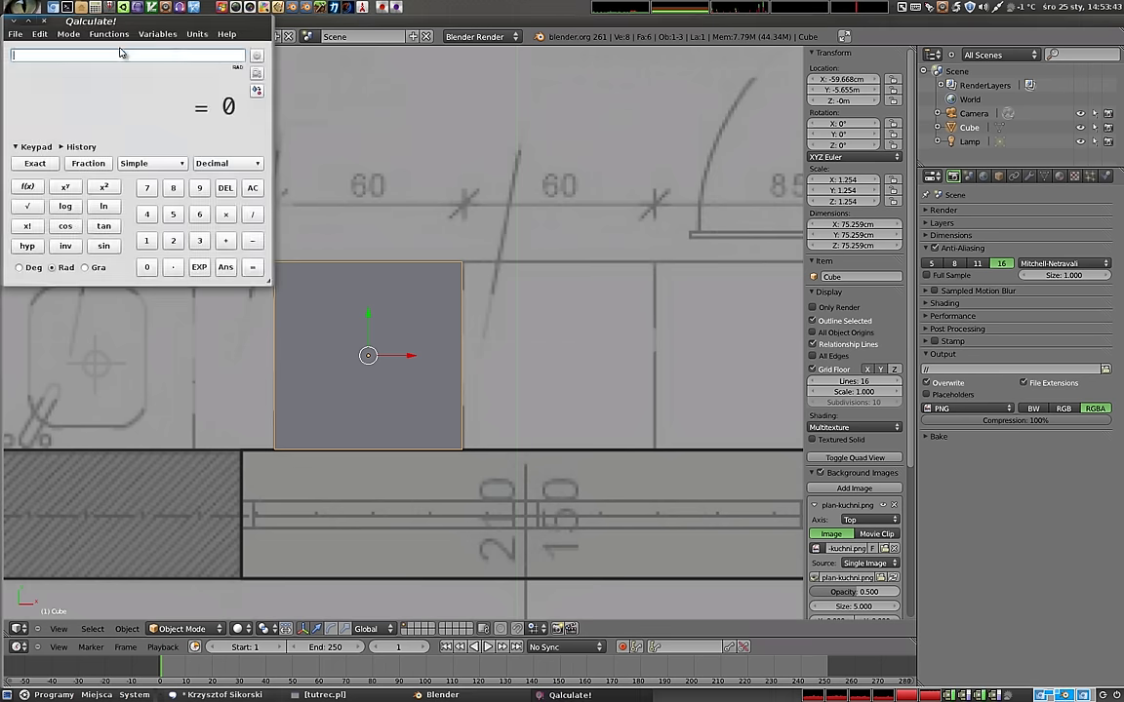
drag(129, 17, 641, 80)
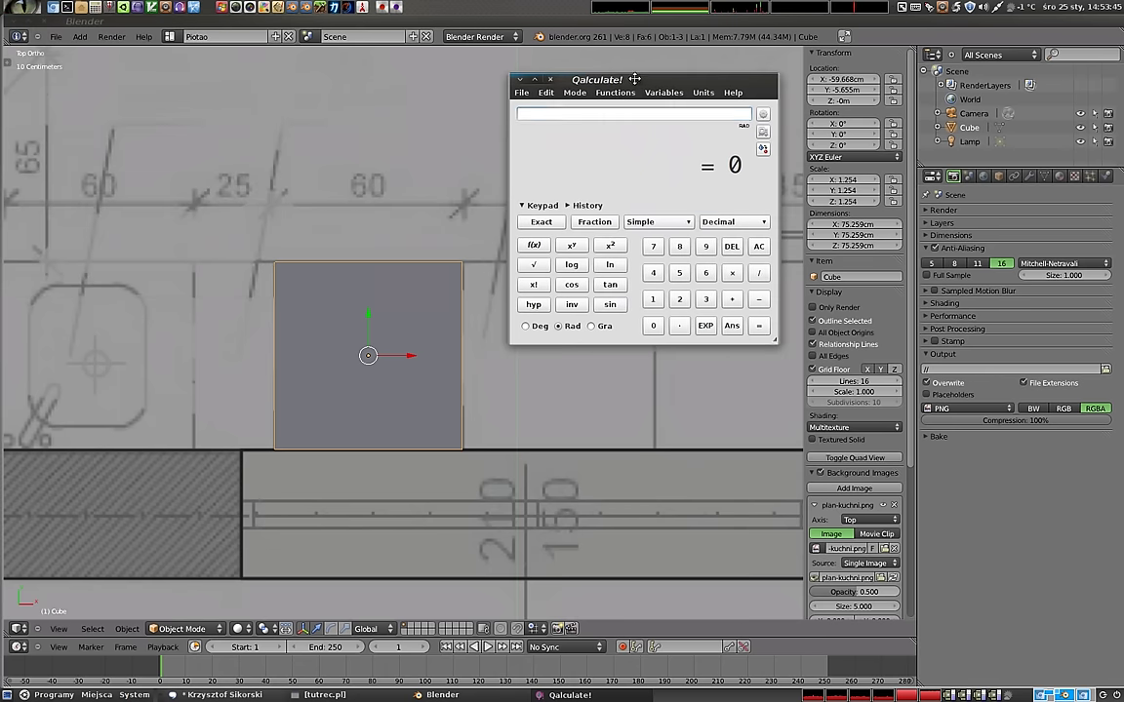
click(653, 299)
click(678, 325)
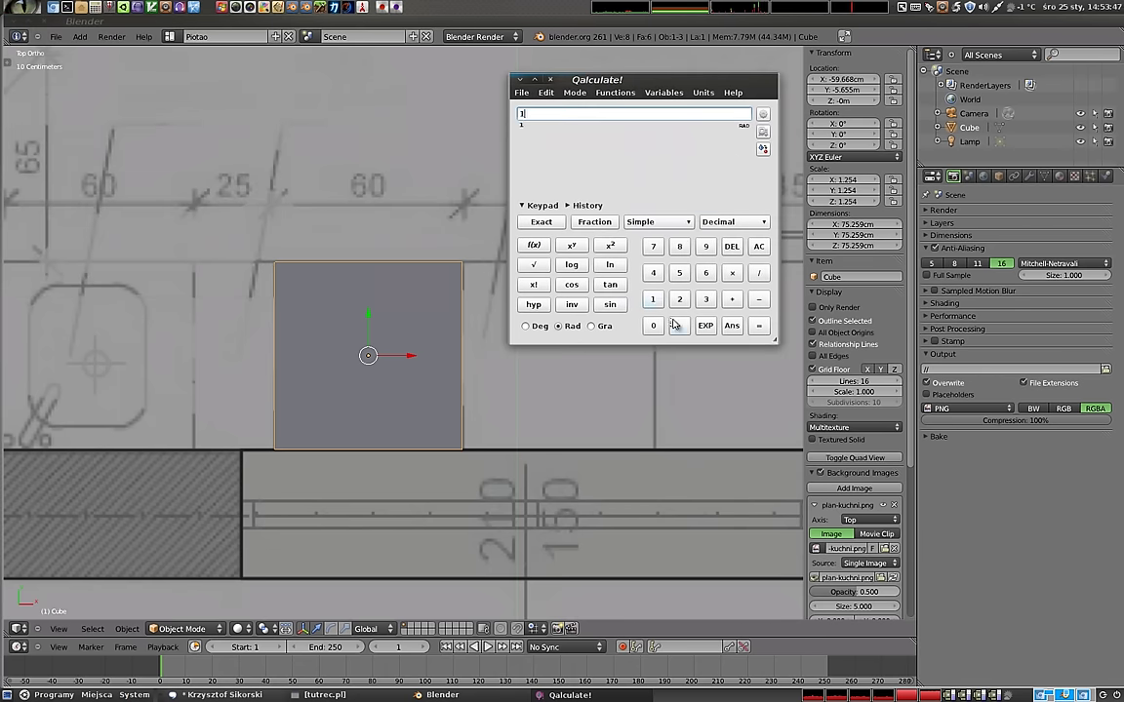
click(678, 298)
click(680, 273)
click(653, 272)
click(759, 326)
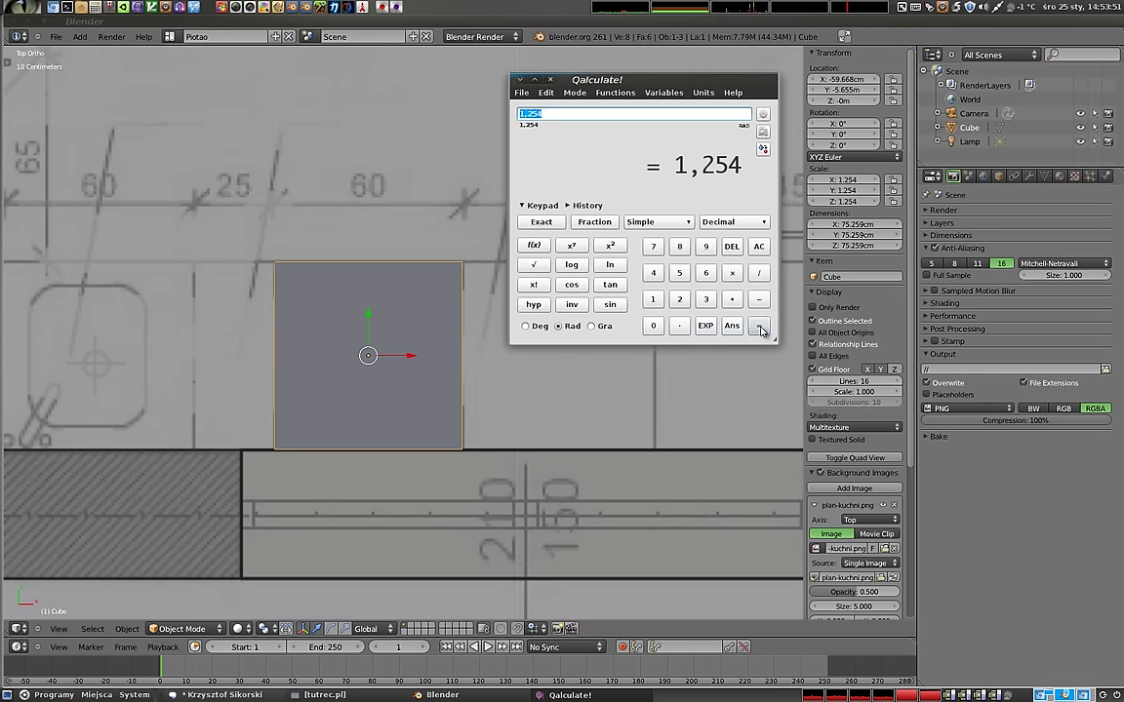
- Compute the reciprocal of the scale factor, 1÷ans
click(652, 298)
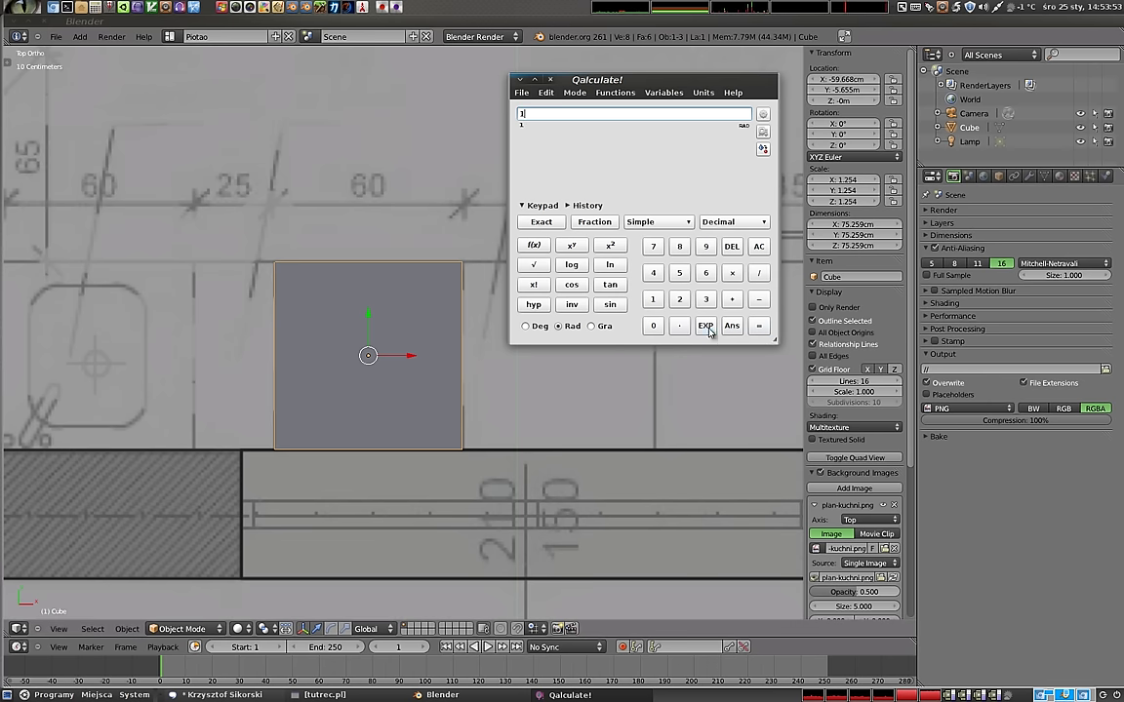
click(760, 274)
click(732, 326)
click(759, 326)
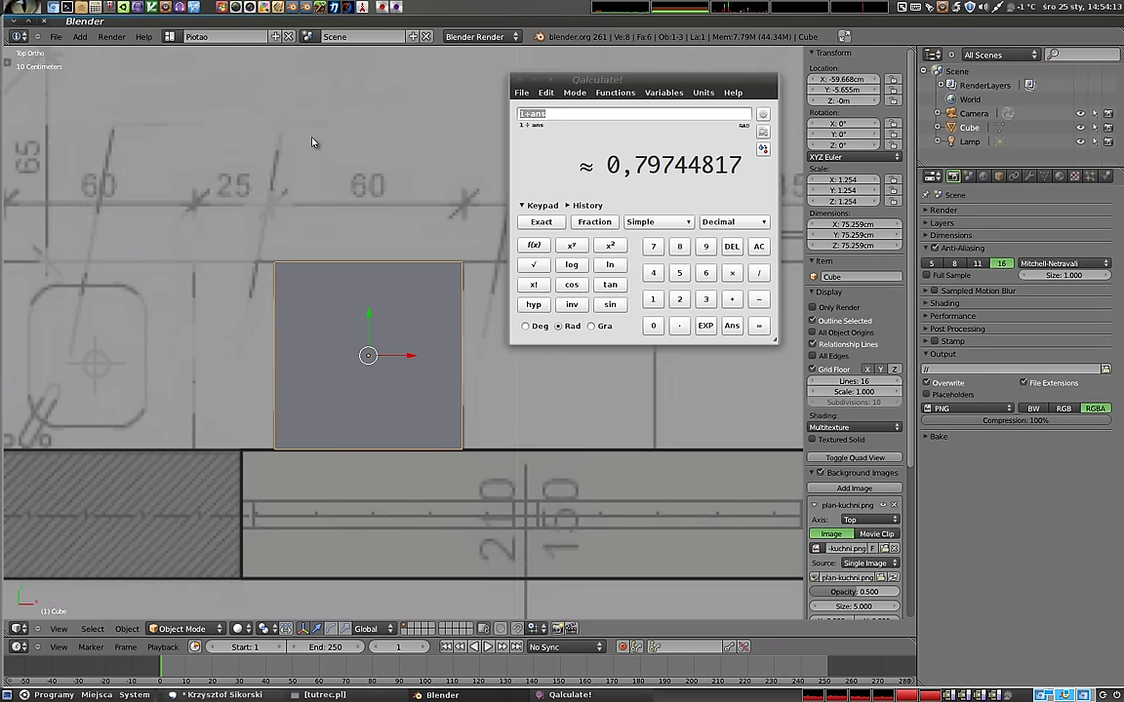
- Multiply the reciprocal by 5 to get about 3.987, and start entering it as the background image Size
scroll(850, 458, down, 2)
scroll(854, 468, down, 1)
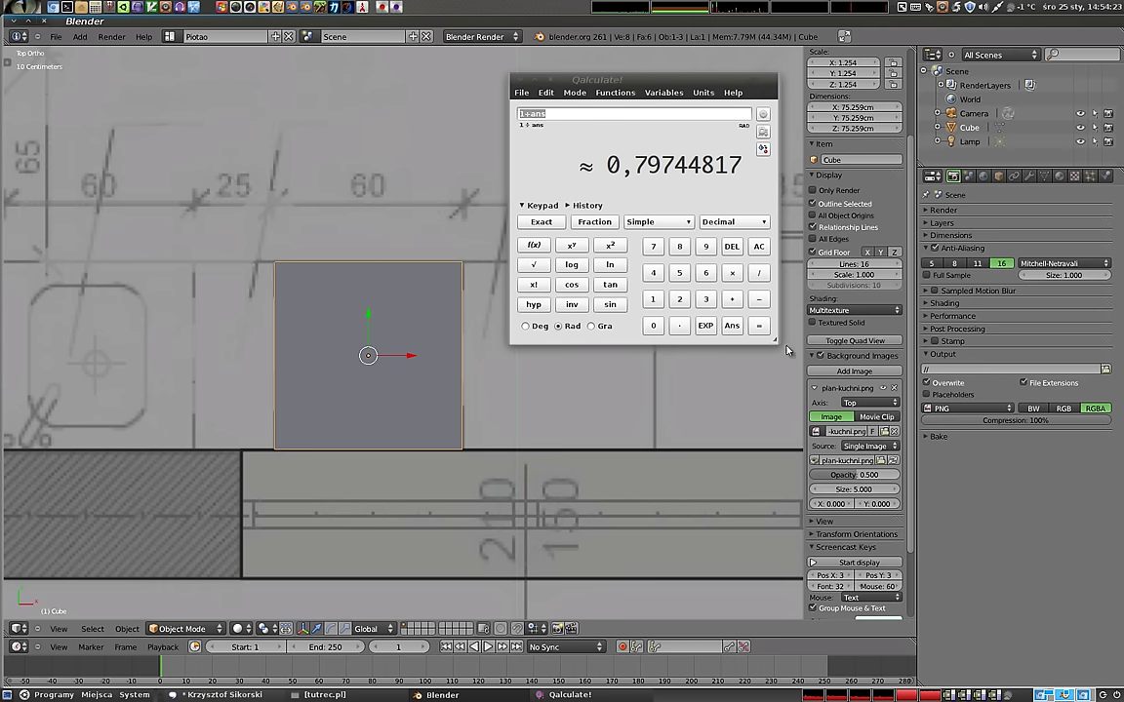
click(710, 314)
text(*)
click(680, 273)
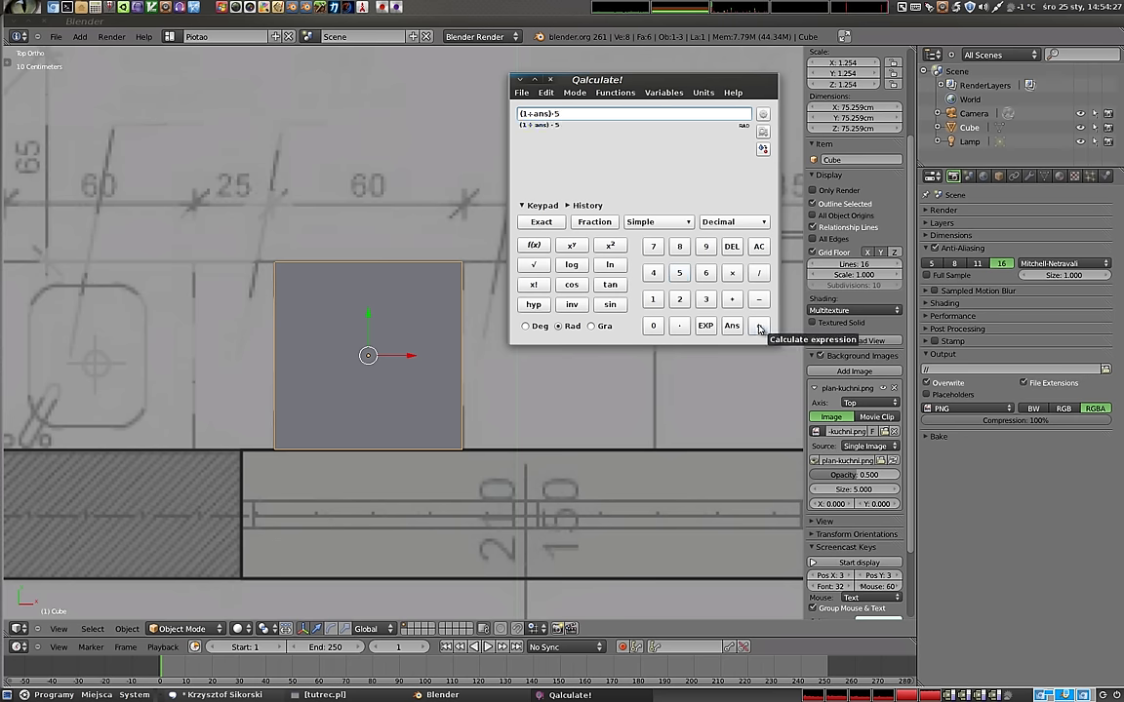
click(551, 114)
key(Delete)
key(Left)
key(Left)
key(Left)
key(BackSpace)
key(BackSpace)
key(BackSpace)
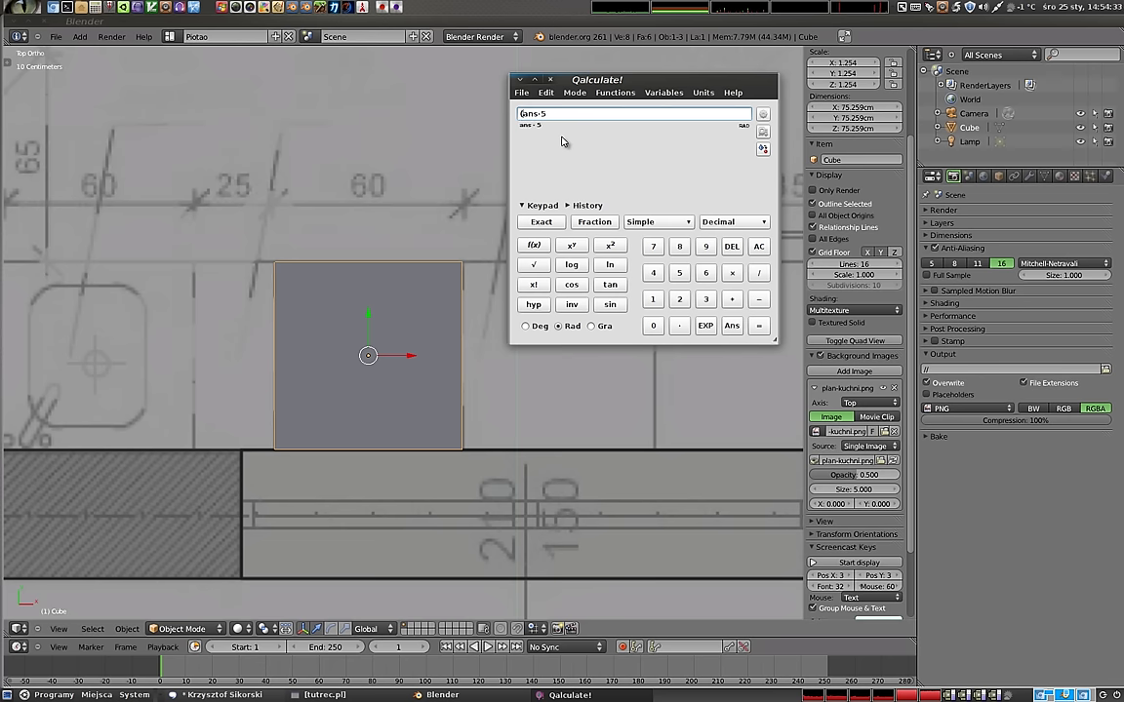
click(759, 329)
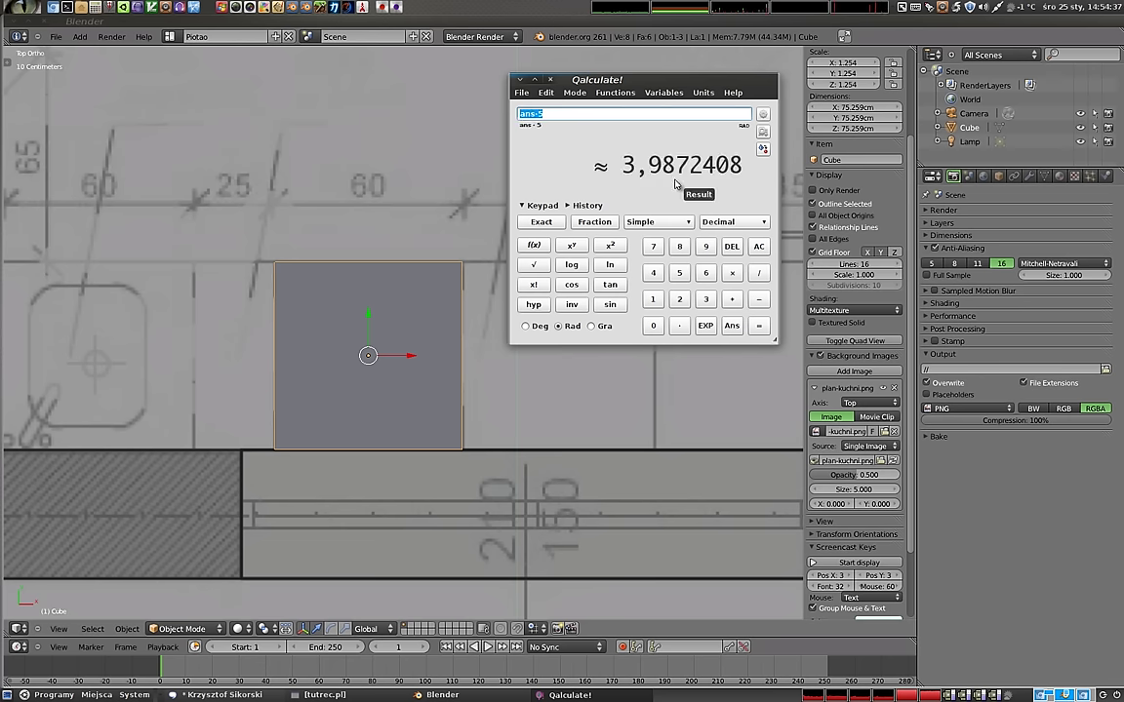
click(856, 490)
text(3.9)
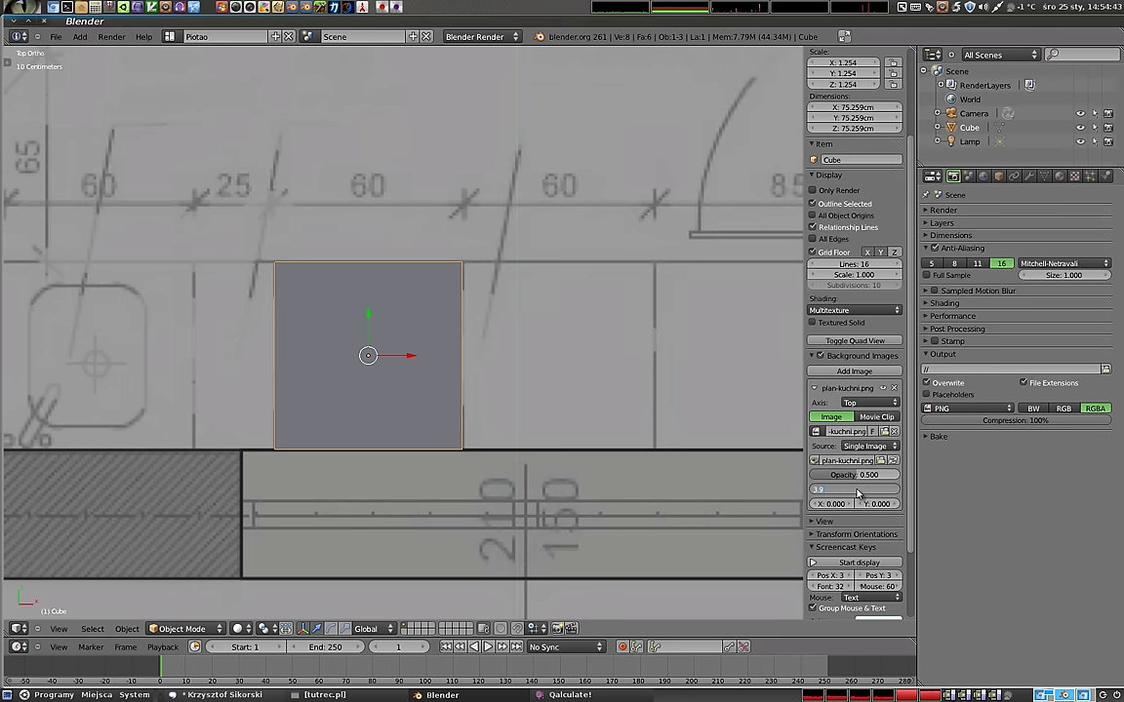
- Set the background image size to 3.980 and reset the cube's scale to 1, back to 60cm
key(Return)
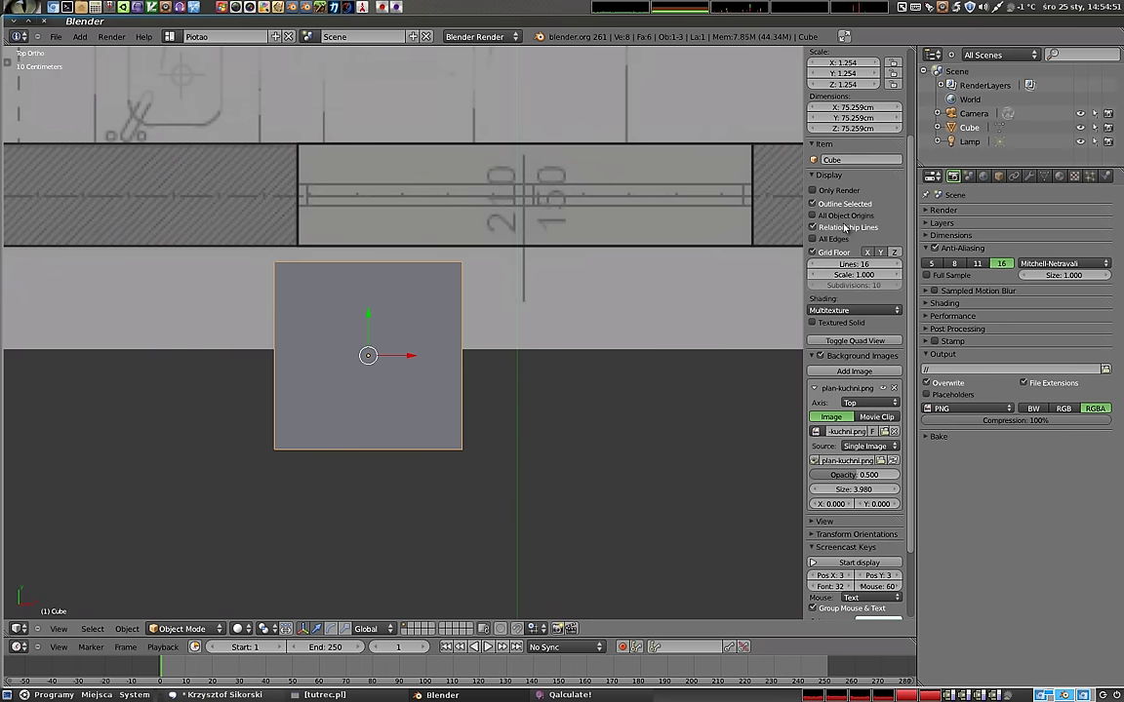
scroll(844, 205, up, 5)
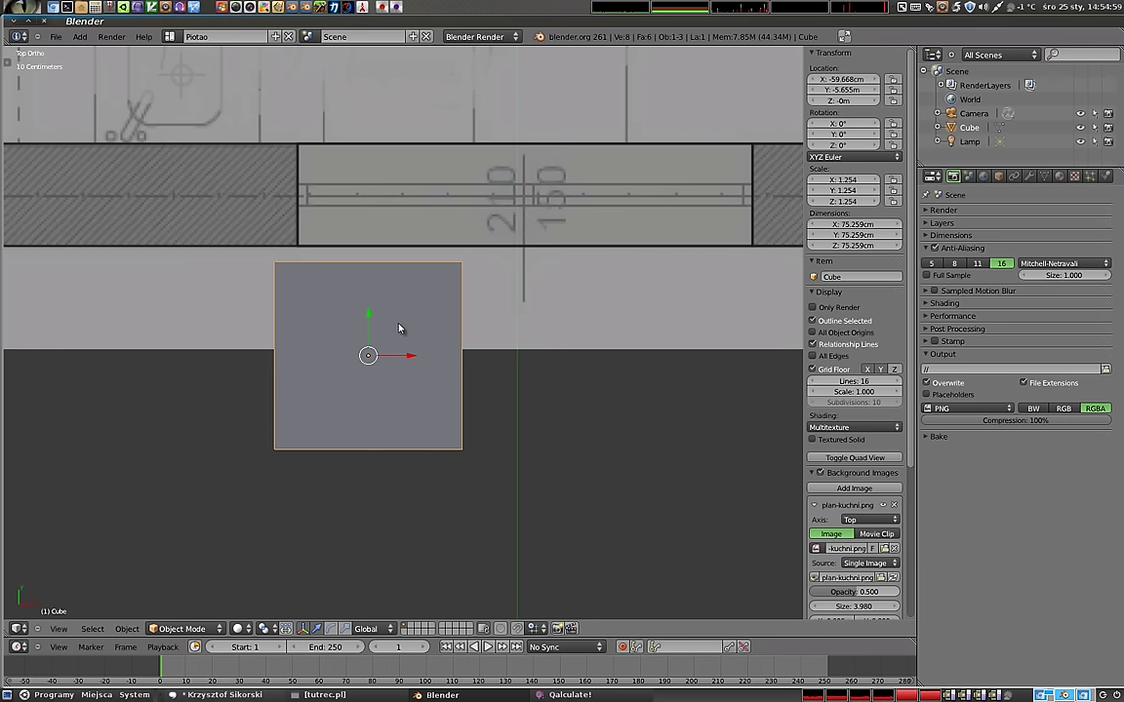
key(alt+s)
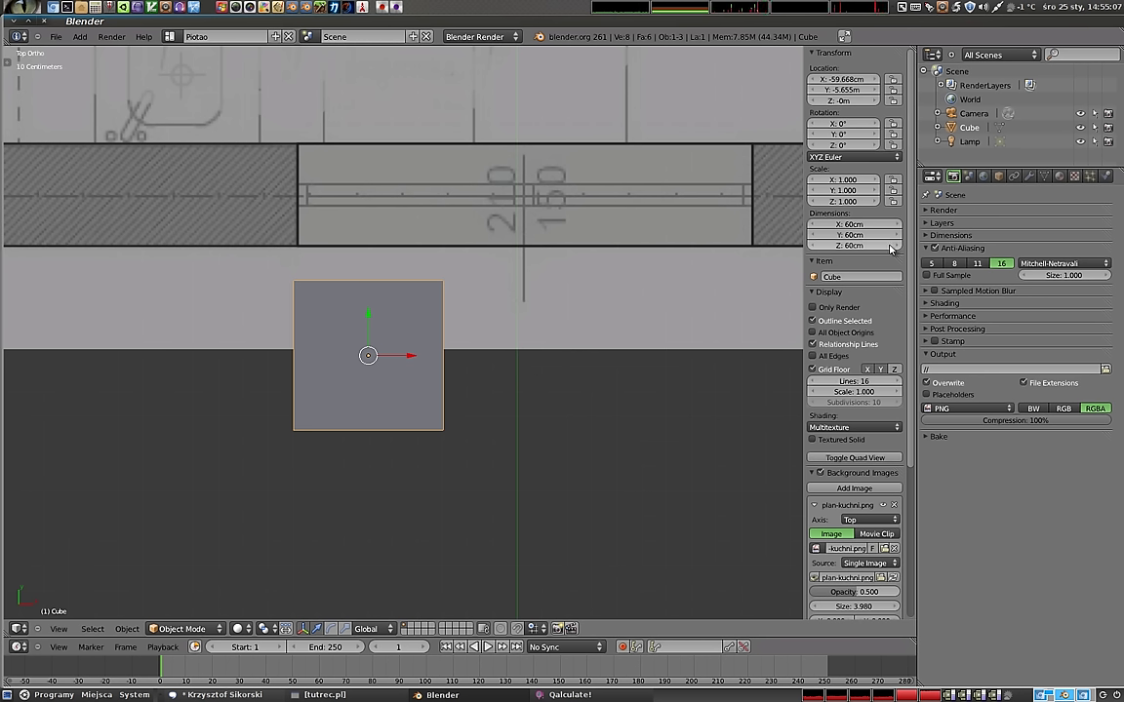
shift+middle_drag(597, 321, 572, 511)
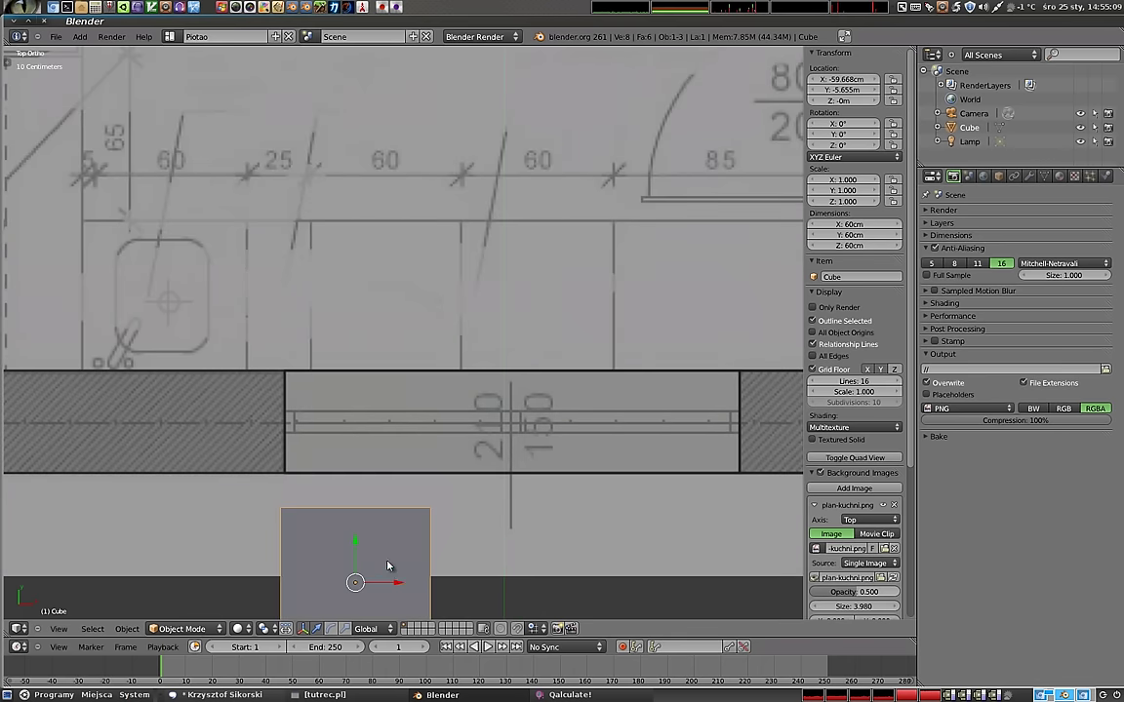
- Place the 60 cm cube over a 60 cabinet on the plan to verify the scale
key(g)
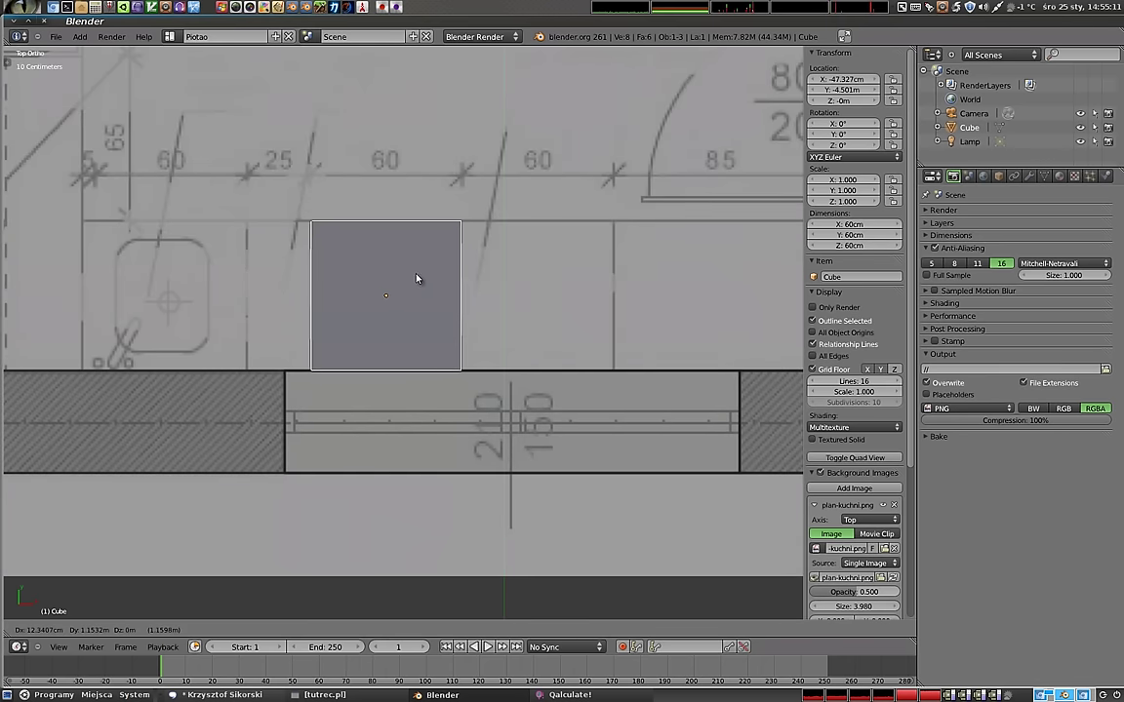
click(414, 277)
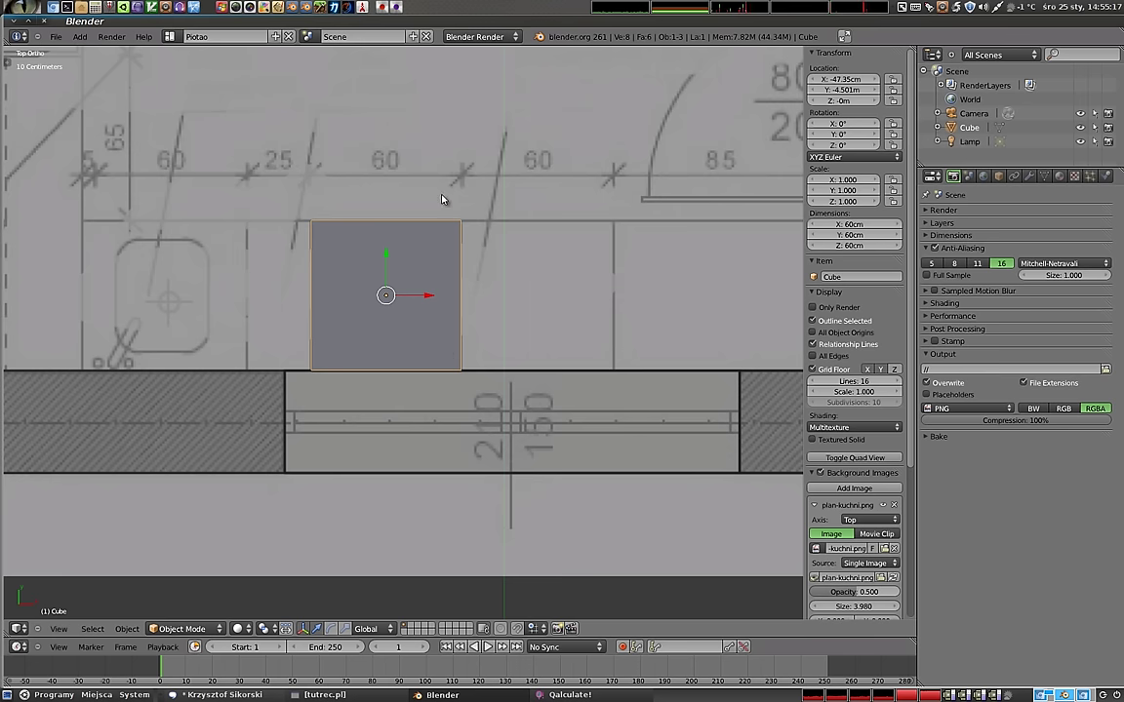
scroll(440, 199, down, 5)
scroll(849, 439, down, 2)
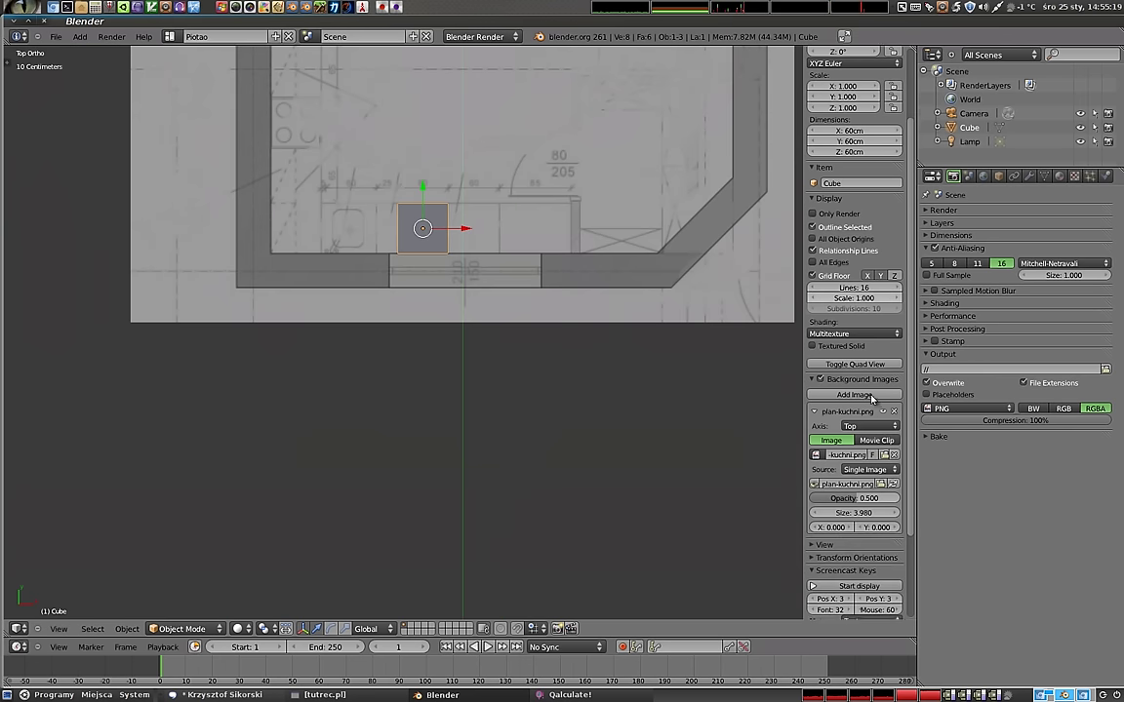
scroll(849, 439, down, 3)
- Bring the whole floor plan back into view and delete the cube
shift+middle_drag(476, 206, 467, 420)
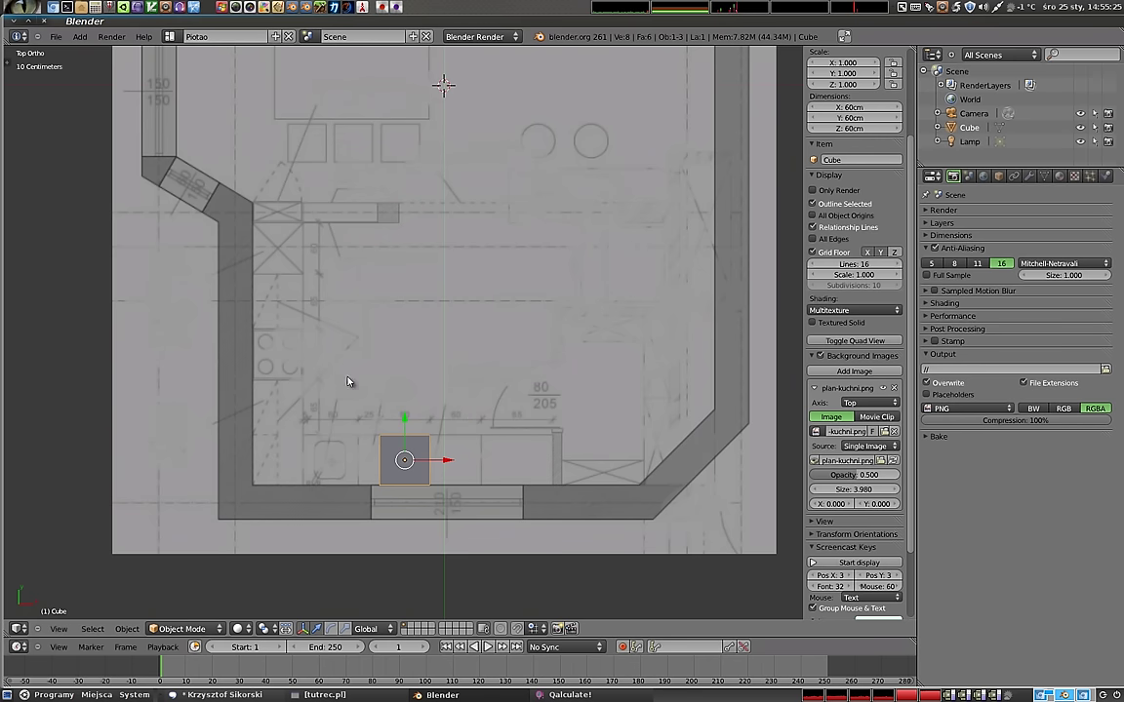
key(x)
click(411, 460)
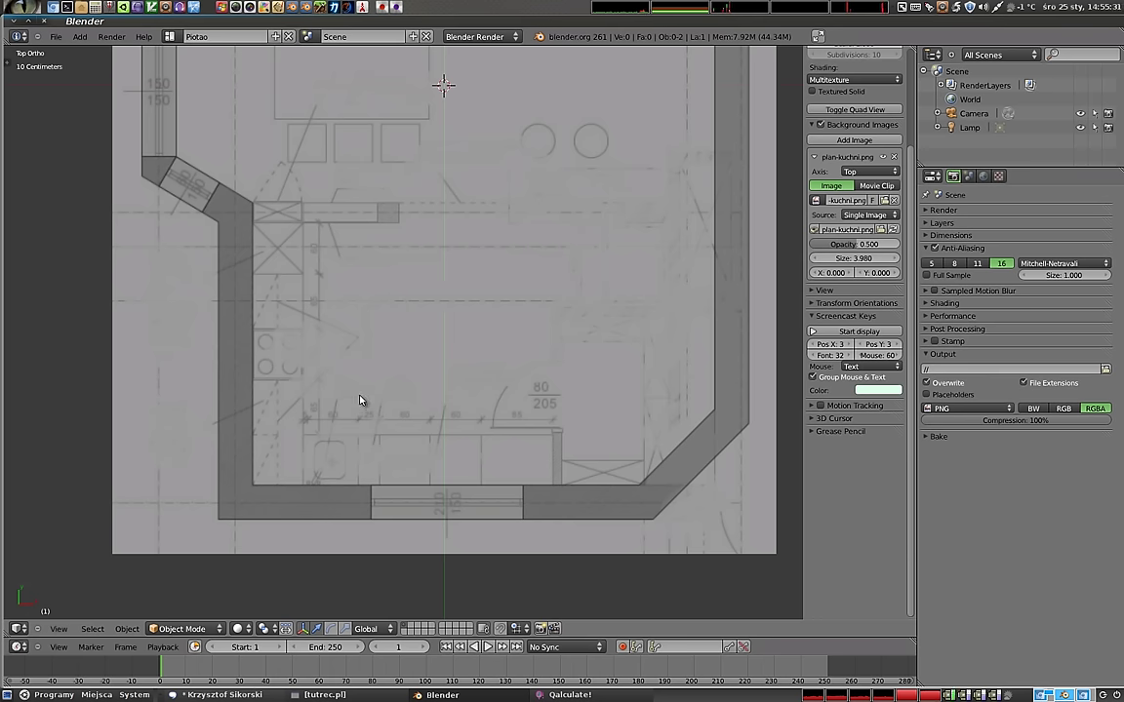
- Zoom to the plan's lower-left wall corner and drop the background image opacity to 0.06345
key(ctrl+KP_4)
key(ctrl+KP_8)
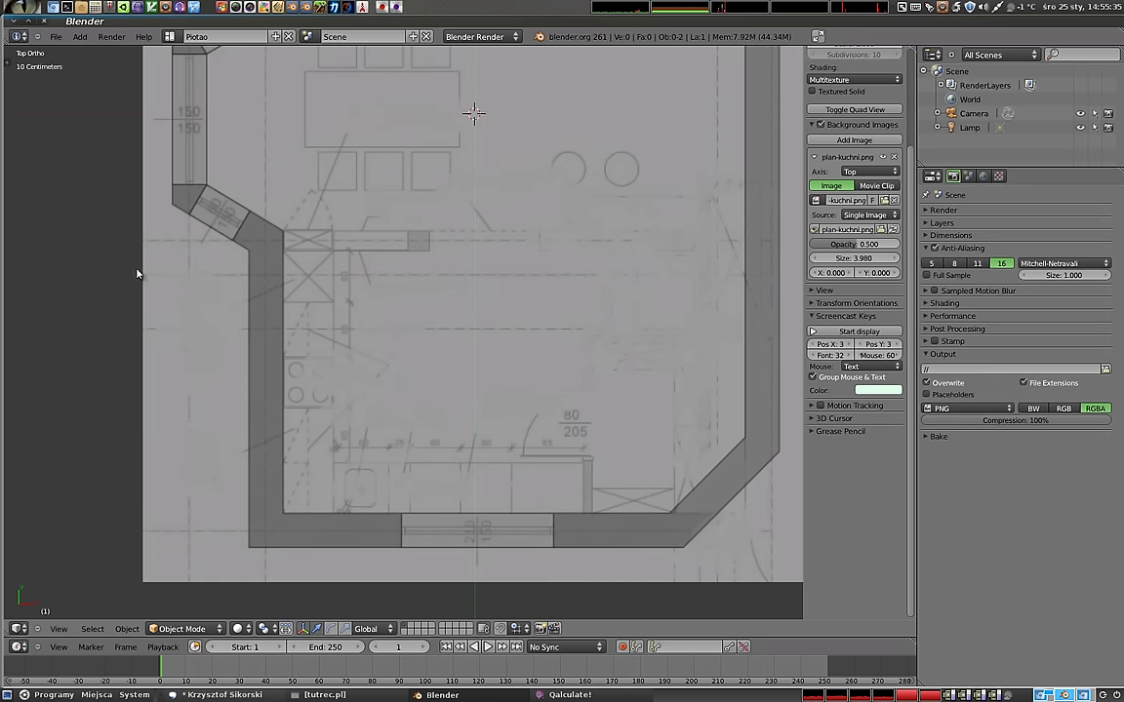
scroll(228, 555, up, 5)
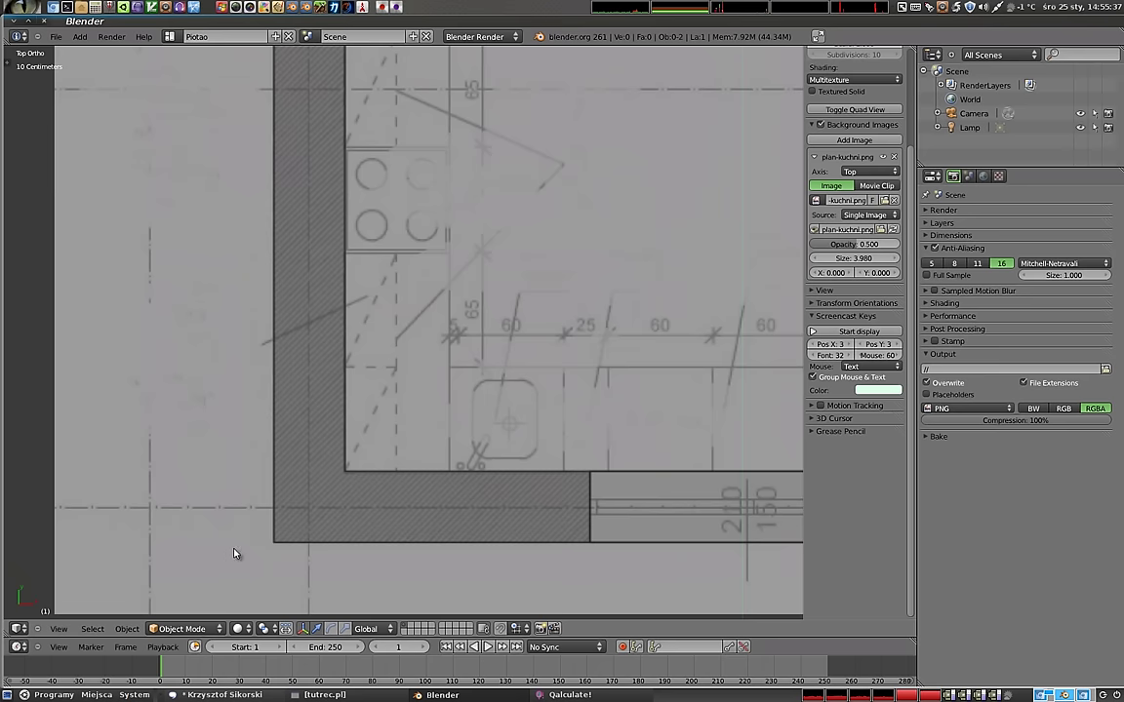
scroll(254, 544, up, 3)
scroll(337, 517, up, 1)
shift+middle_drag(391, 499, 320, 359)
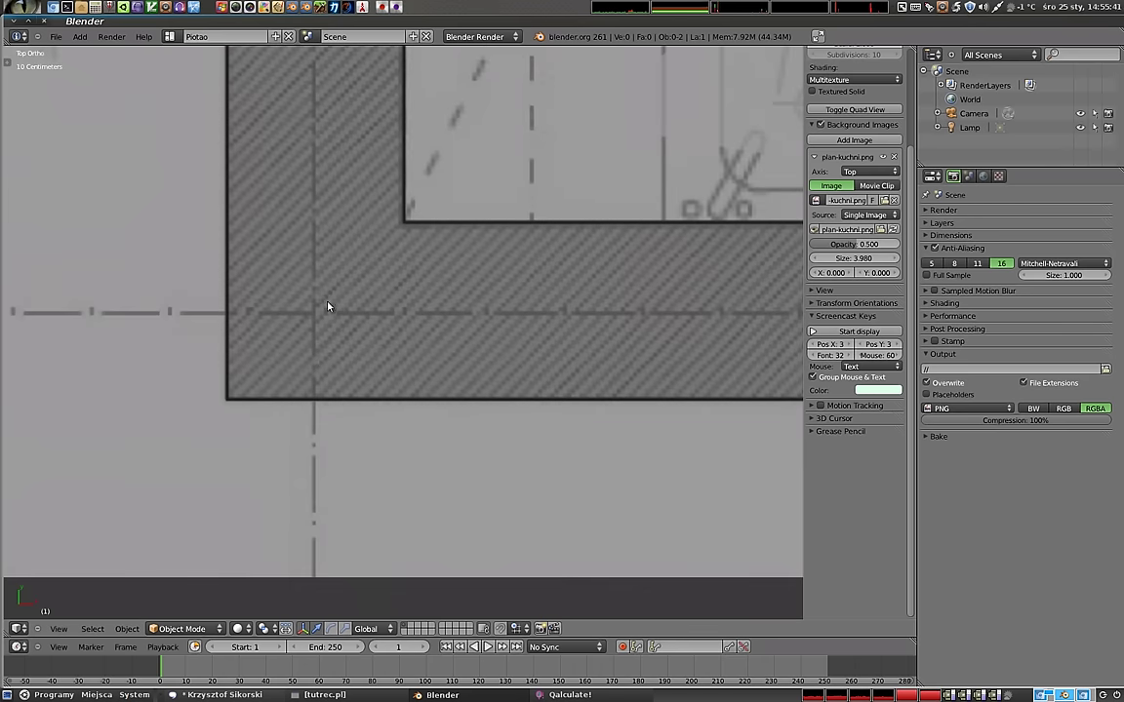
drag(857, 249, 819, 258)
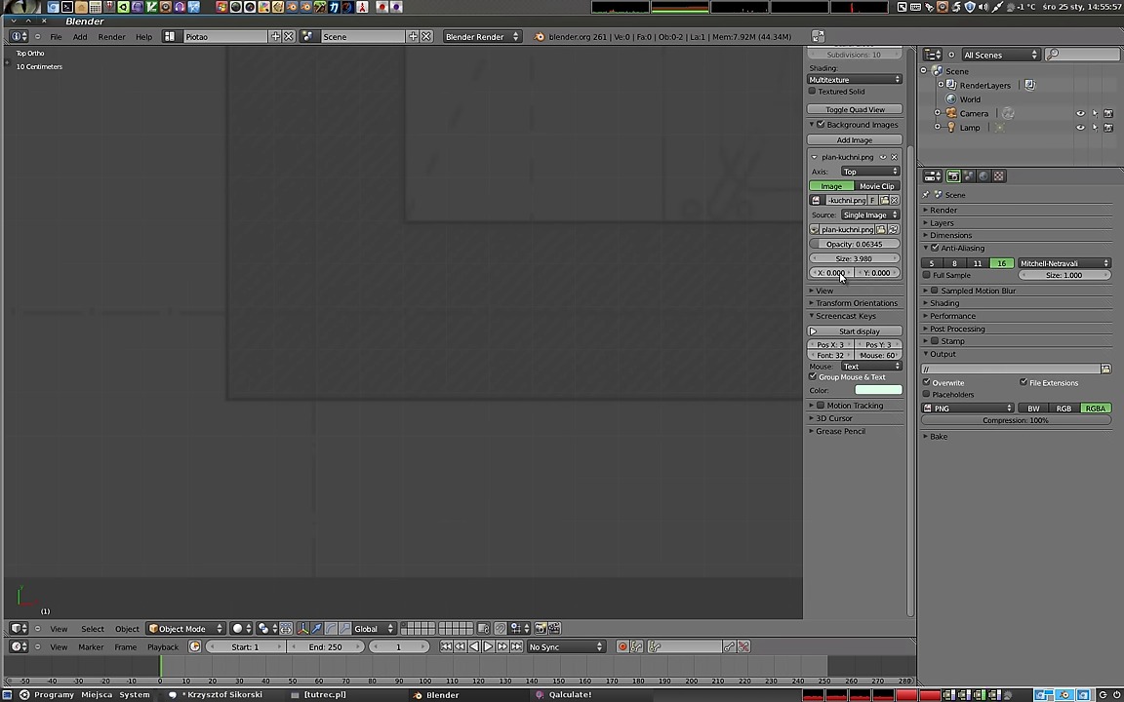
- Adjust the plan image's horizontal offset and zoom the viewport
mouse_move(837, 277)
mouse_down()
mouse_move(897, 272)
mouse_move(780, 272)
mouse_move(884, 272)
mouse_up()
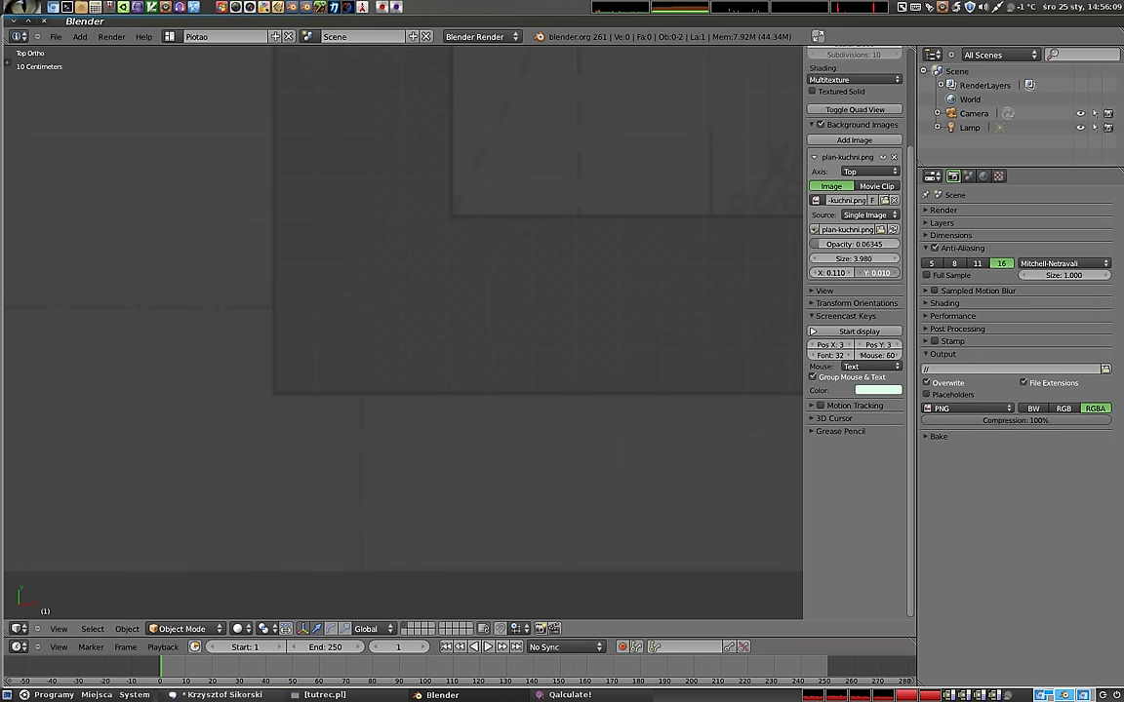
drag(884, 272, 884, 272)
scroll(287, 388, up, 1)
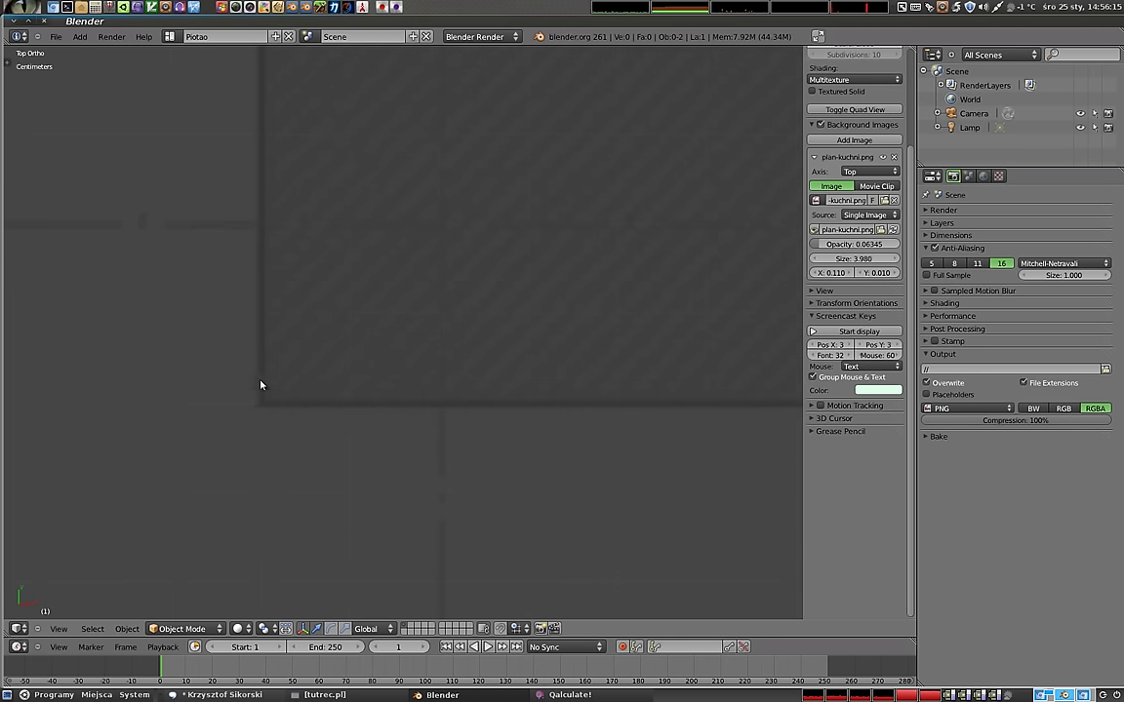
scroll(410, 332, up, 3)
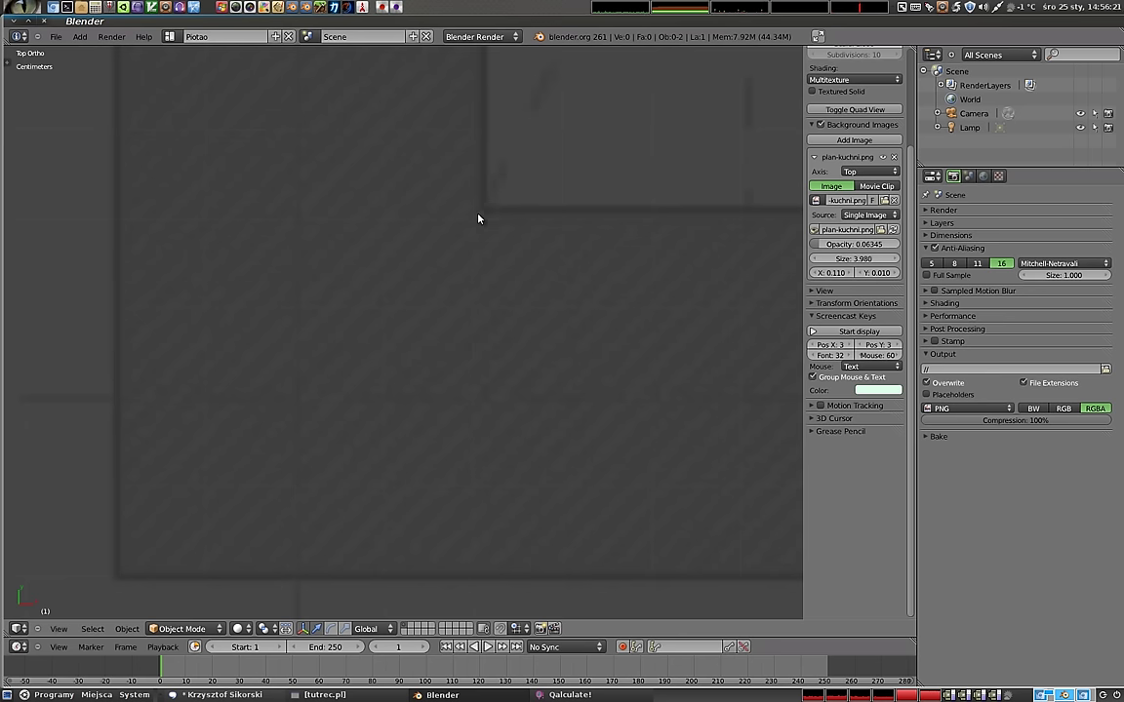
scroll(425, 284, down, 2)
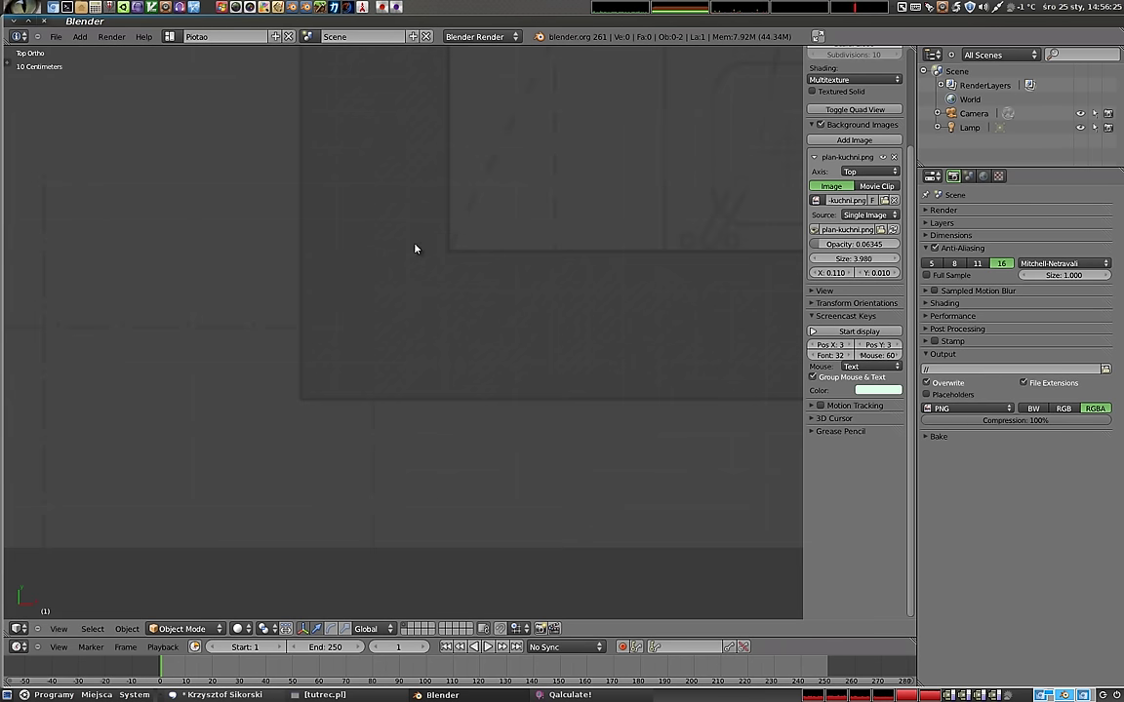
- Expand and collapse the View panel, then scroll the sidebar up to the Display panel
click(813, 292)
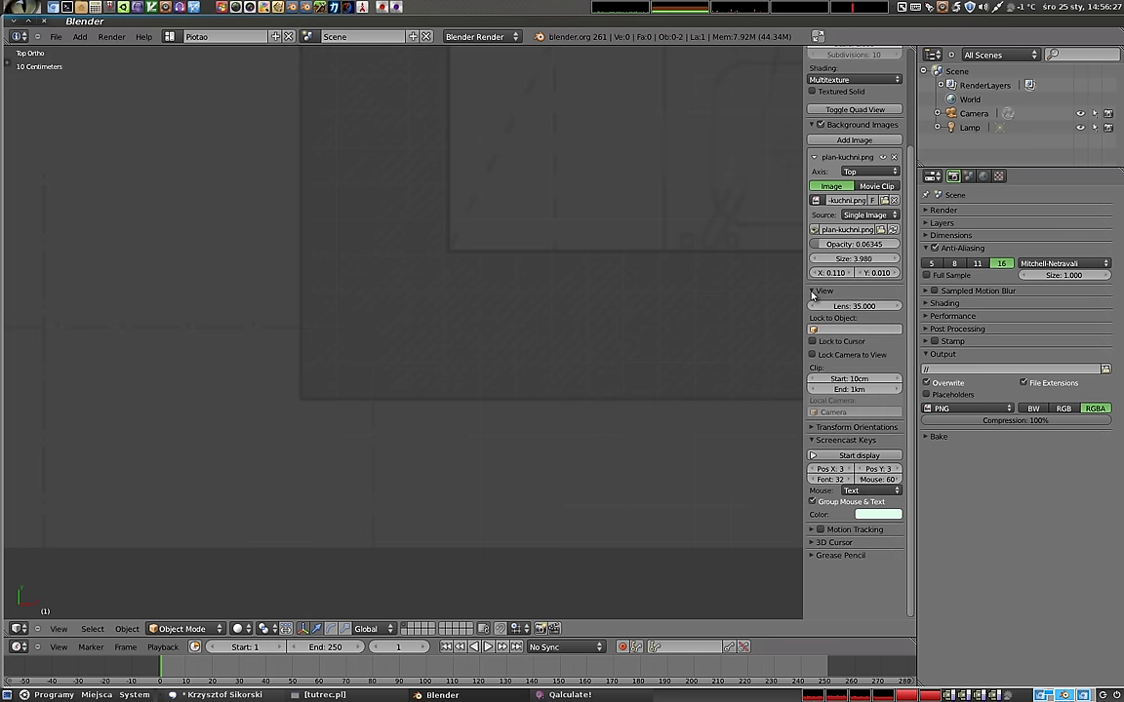
click(812, 293)
scroll(833, 330, up, 3)
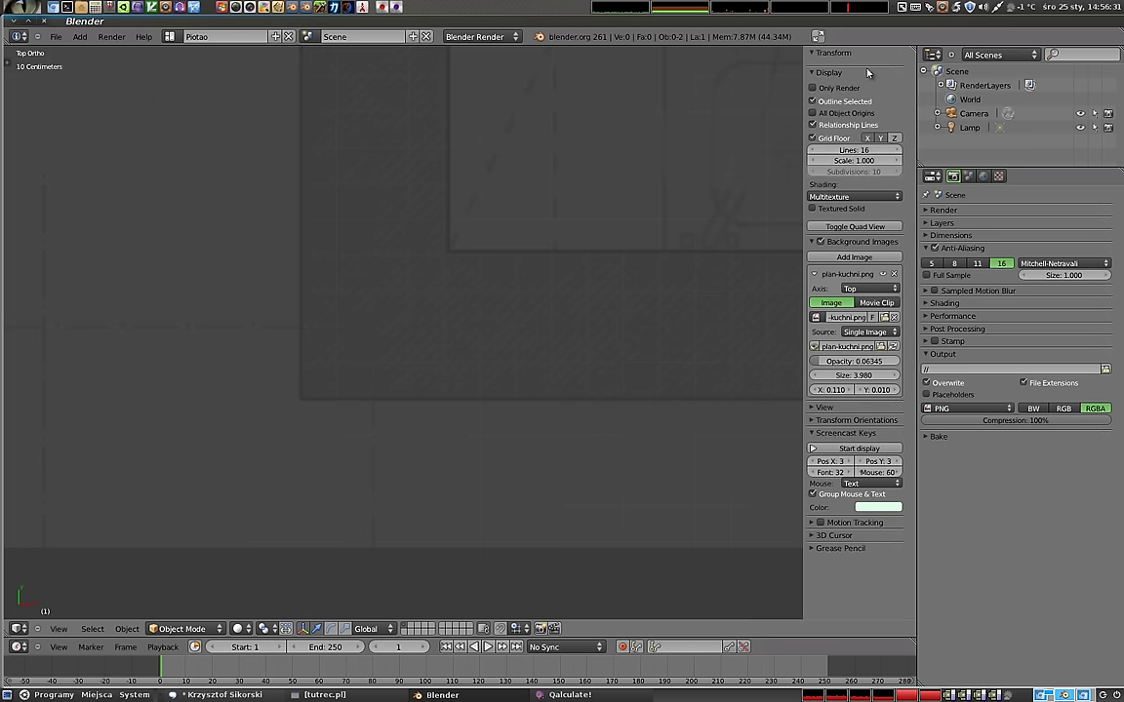
- Lower the grid floor scale, entering 1.001 and then 0.998
mouse_move(689, 167)
shift+middle_down()
mouse_move(619, 238)
mouse_move(539, 233)
mouse_move(516, 257)
mouse_move(546, 228)
shift+middle_up()
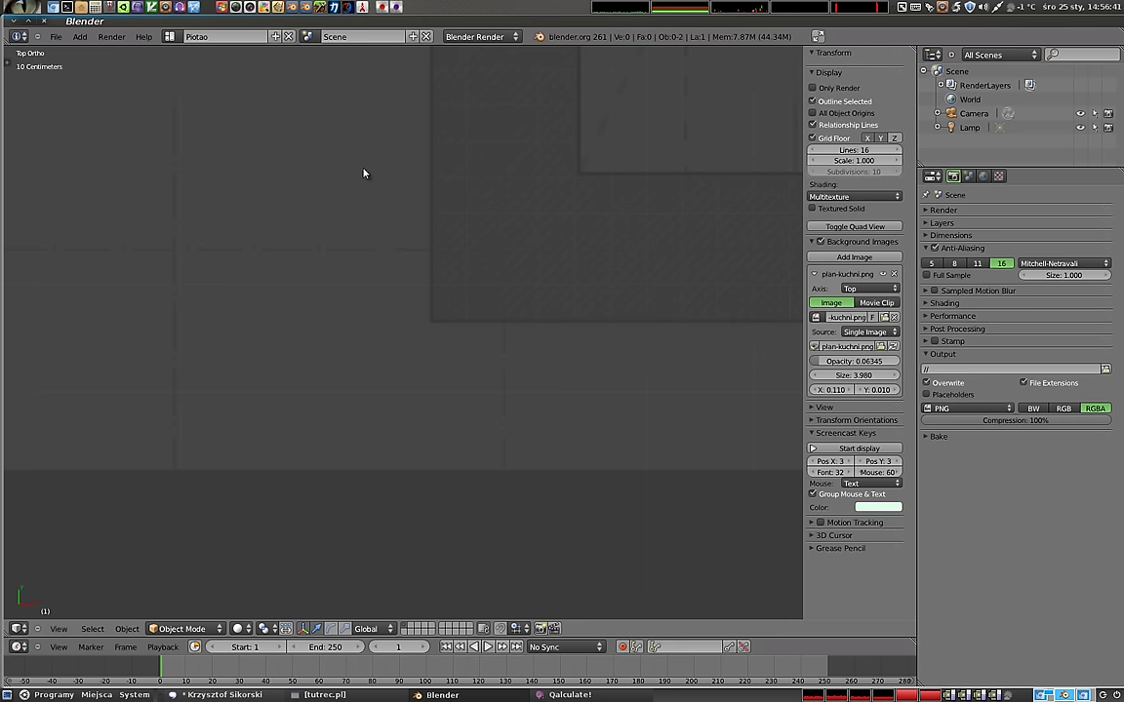
click(855, 164)
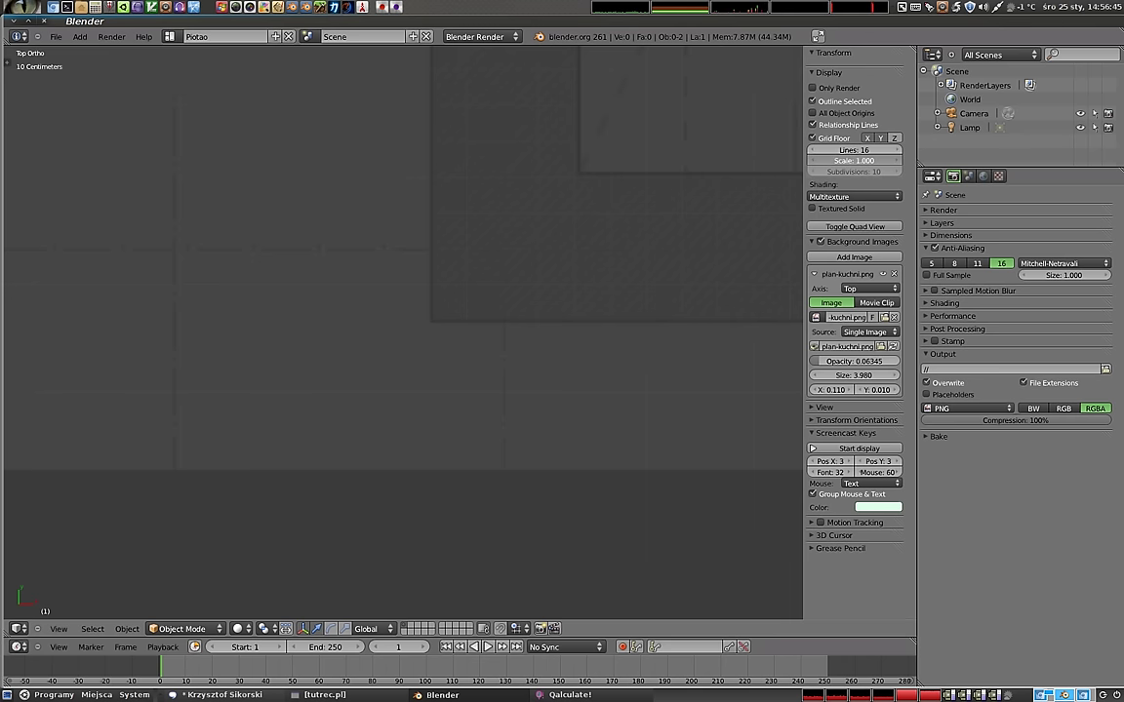
drag(855, 160, 862, 160)
click(862, 164)
key(BackSpace)
key(Return)
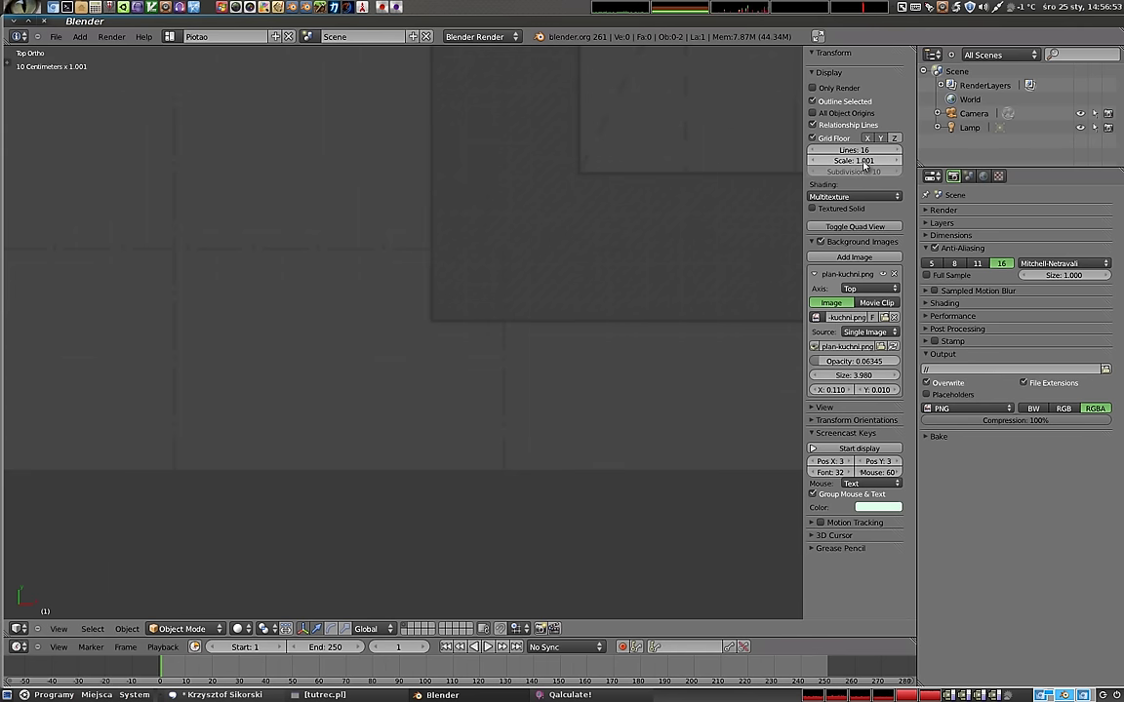
click(863, 162)
key(ctrl+a)
key(BackSpace)
text(8)
key(Return)
- Try grid scales 0.950 and 0.980 while shifting the floor-plan image right and down
click(862, 162)
text(9)
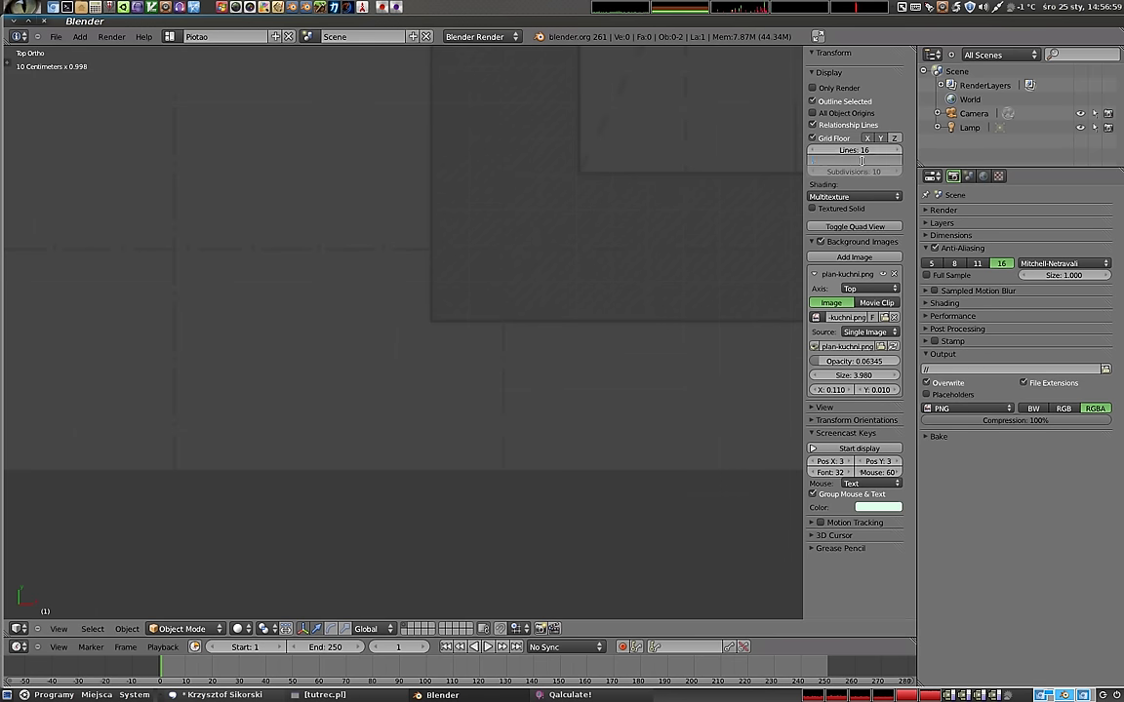
text(5)
key(Return)
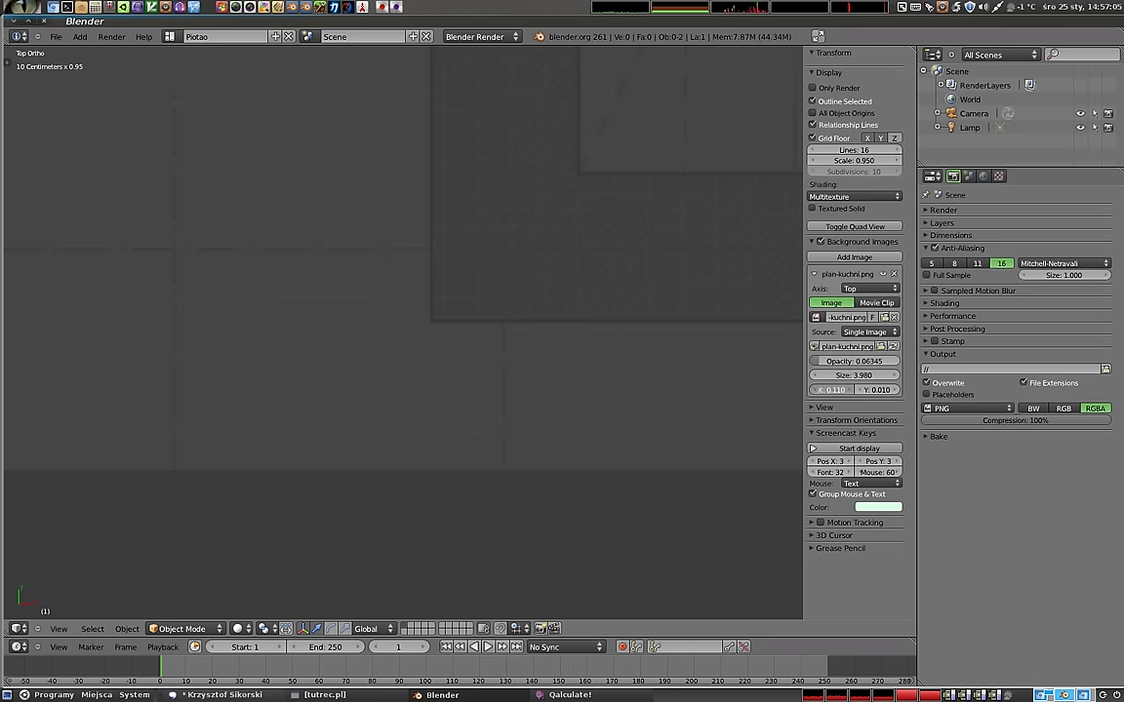
drag(834, 389, 854, 389)
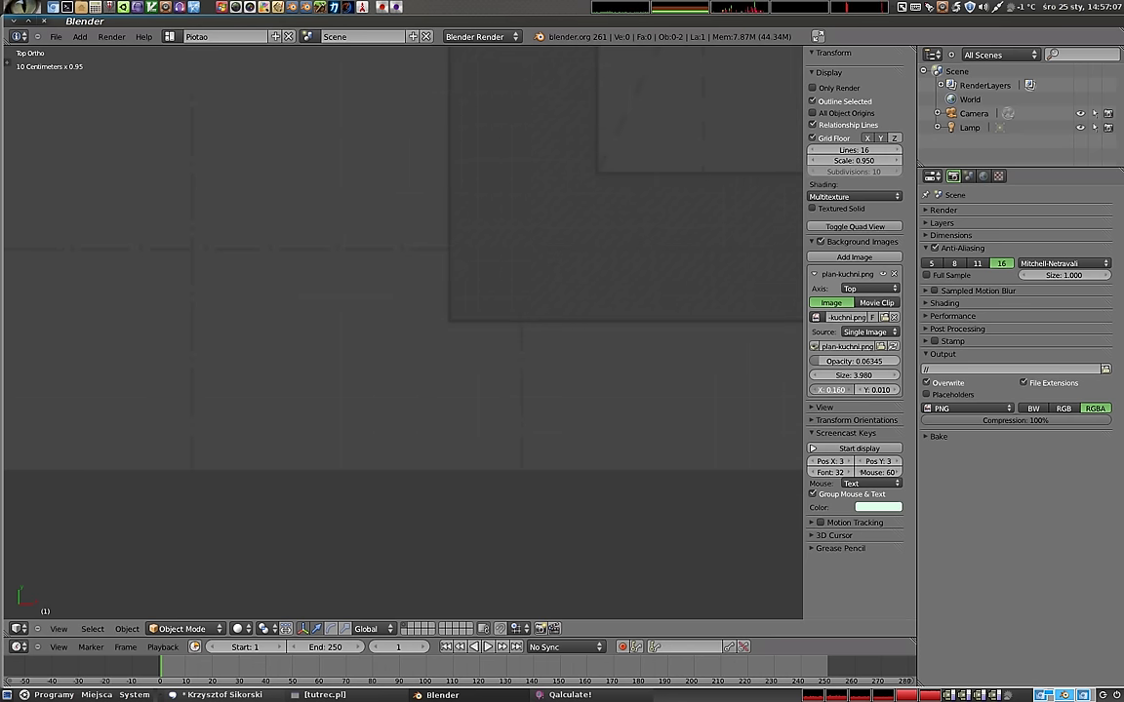
drag(877, 390, 870, 389)
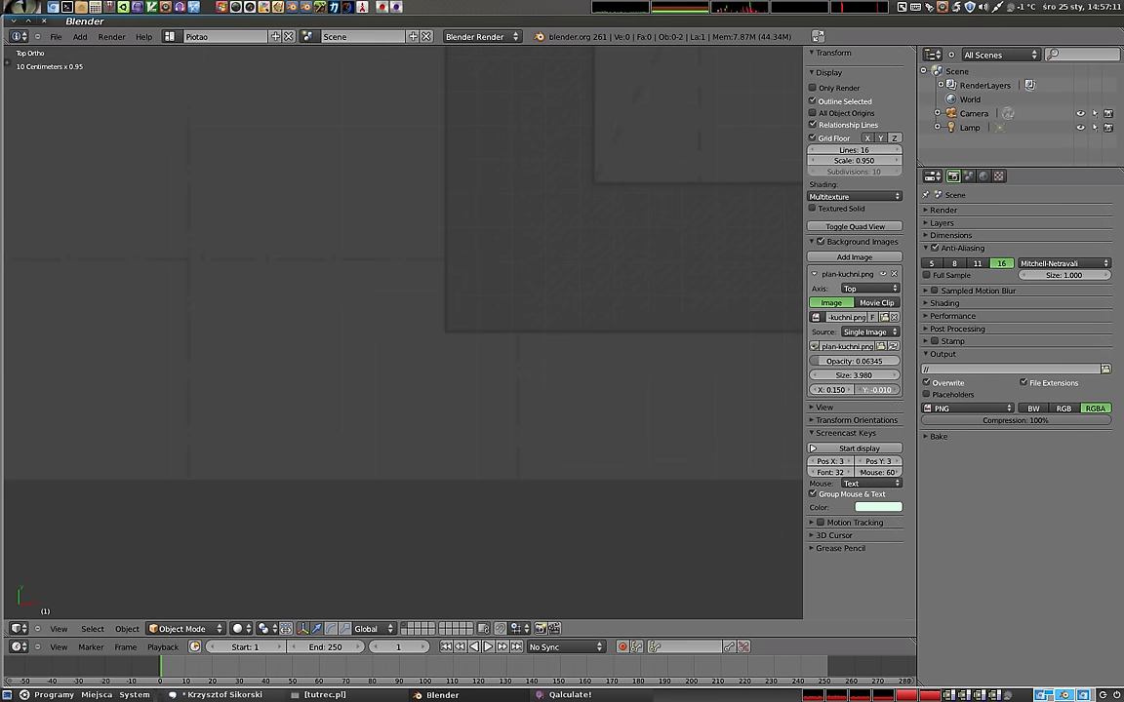
click(835, 164)
text(0.9)
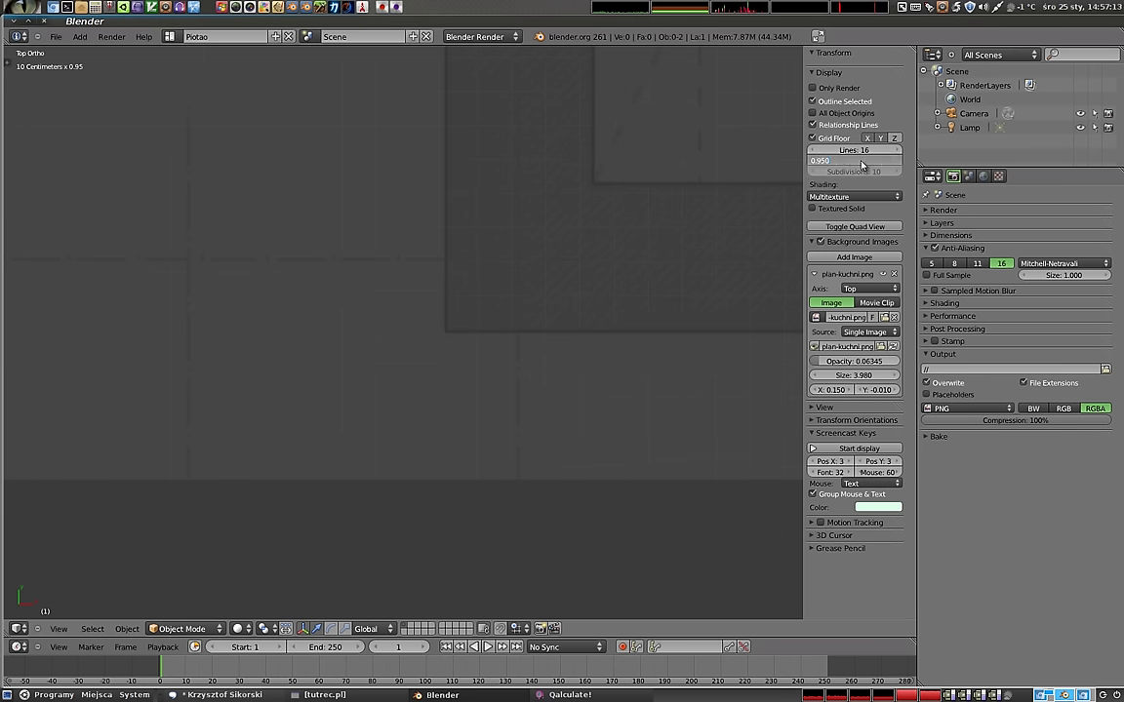
text(8)
key(Return)
- Set grid scale 0.990, nudge the image offsets left and down, then settle the grid at 0.995
click(856, 159)
key(Return)
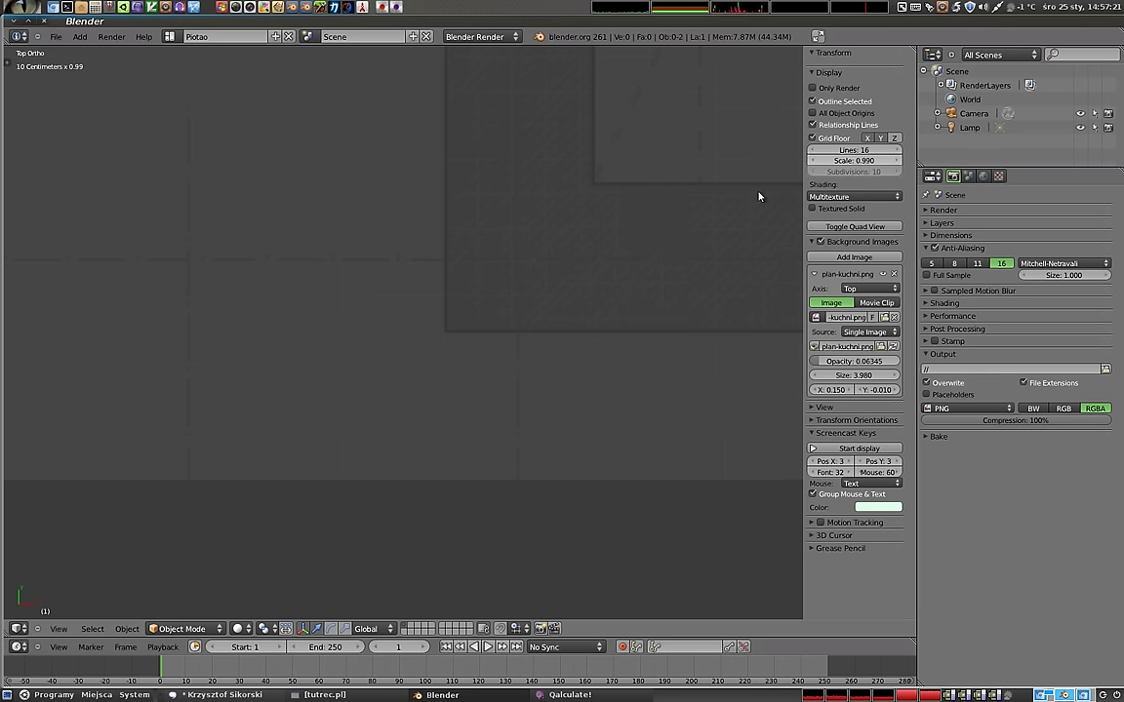
click(815, 389)
click(814, 389)
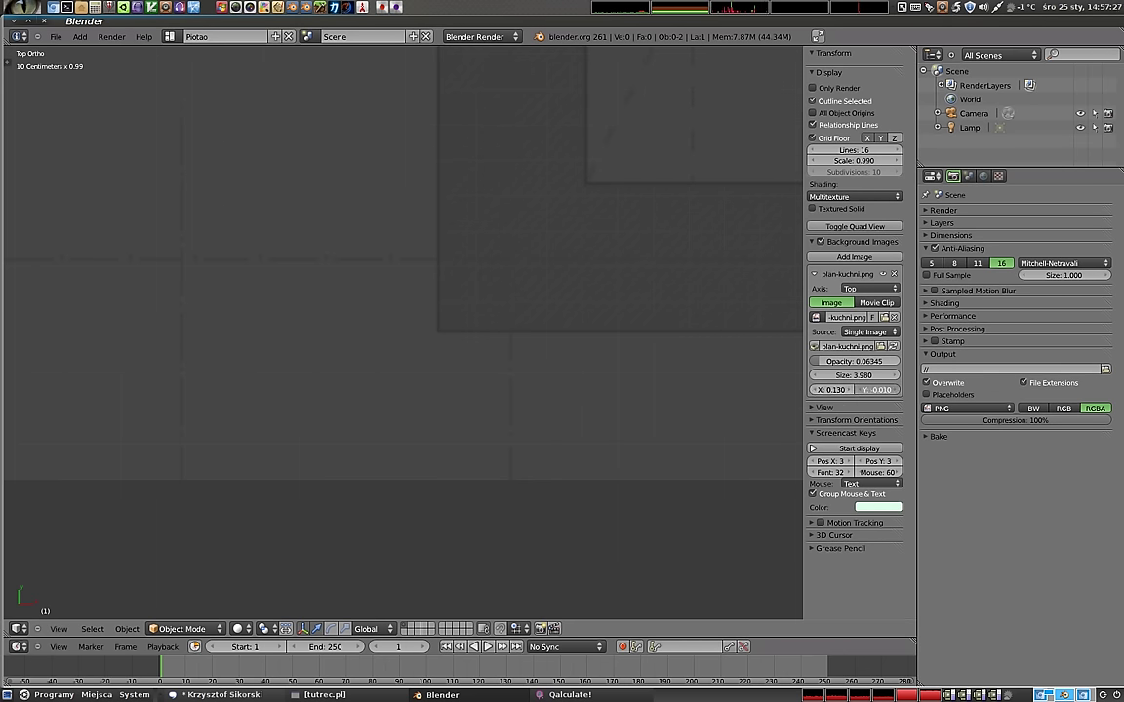
click(862, 389)
click(859, 389)
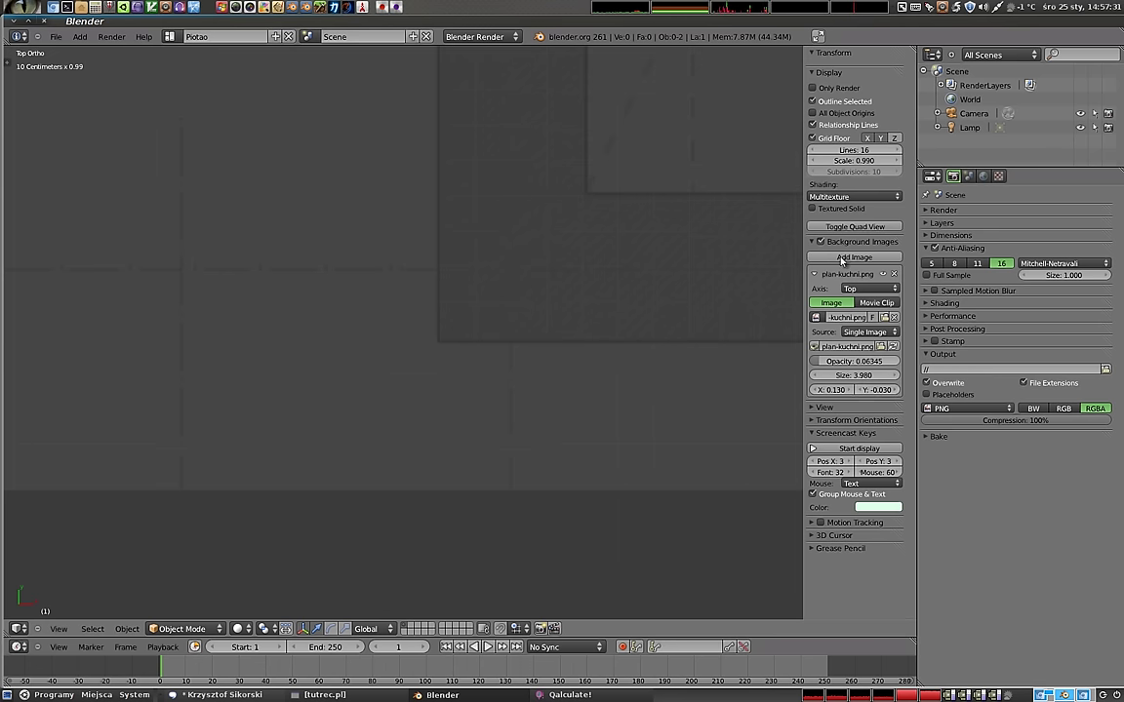
click(863, 162)
key(Return)
- Nudge the image toward X 0.120, Y -0.050 and try grid scales 0.998 and 0.992
mouse_move(877, 389)
mouse_down()
mouse_move(858, 390)
mouse_move(873, 389)
mouse_up()
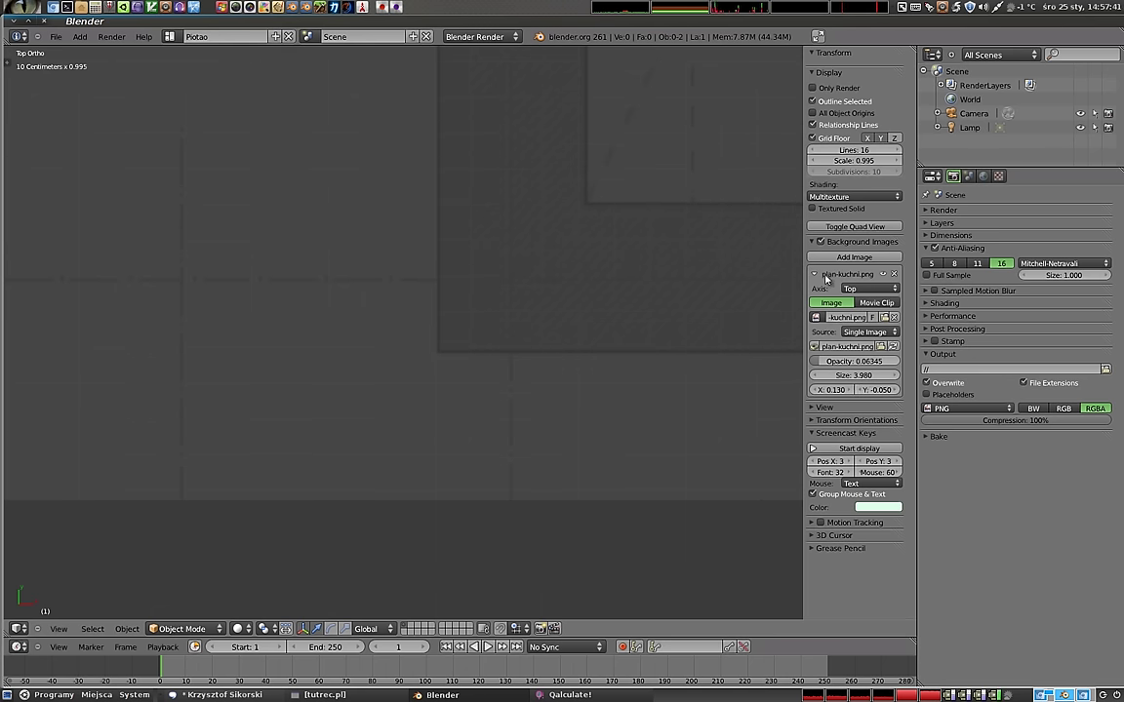
drag(830, 389, 826, 389)
click(858, 161)
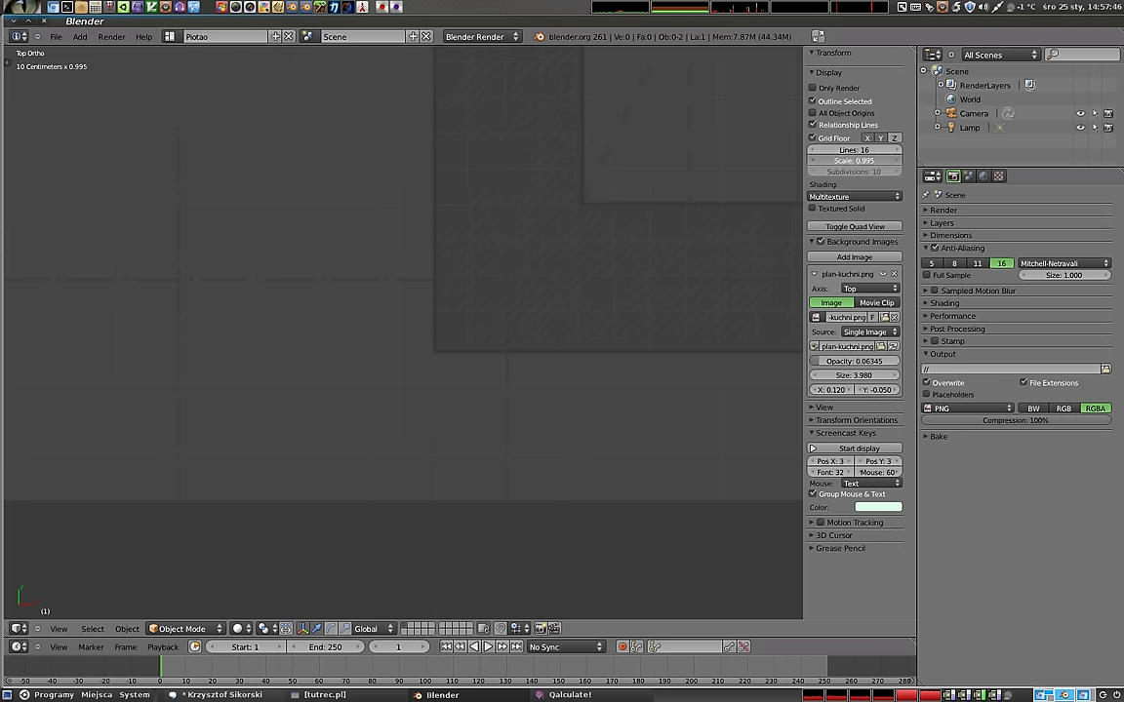
text(0.998)
key(Return)
click(855, 161)
key(BackSpace)
text(2)
key(Return)
- Retype the grid floor scale through 0.990 down to 0.985
click(864, 162)
click(864, 162)
key(Return)
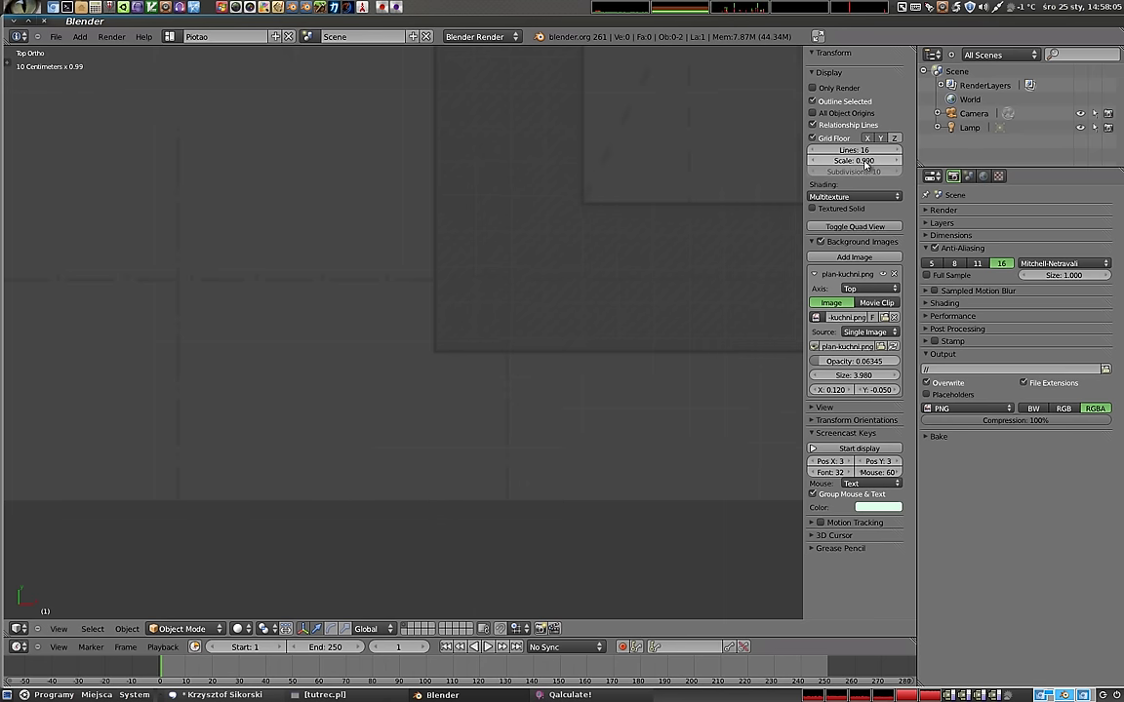
click(864, 162)
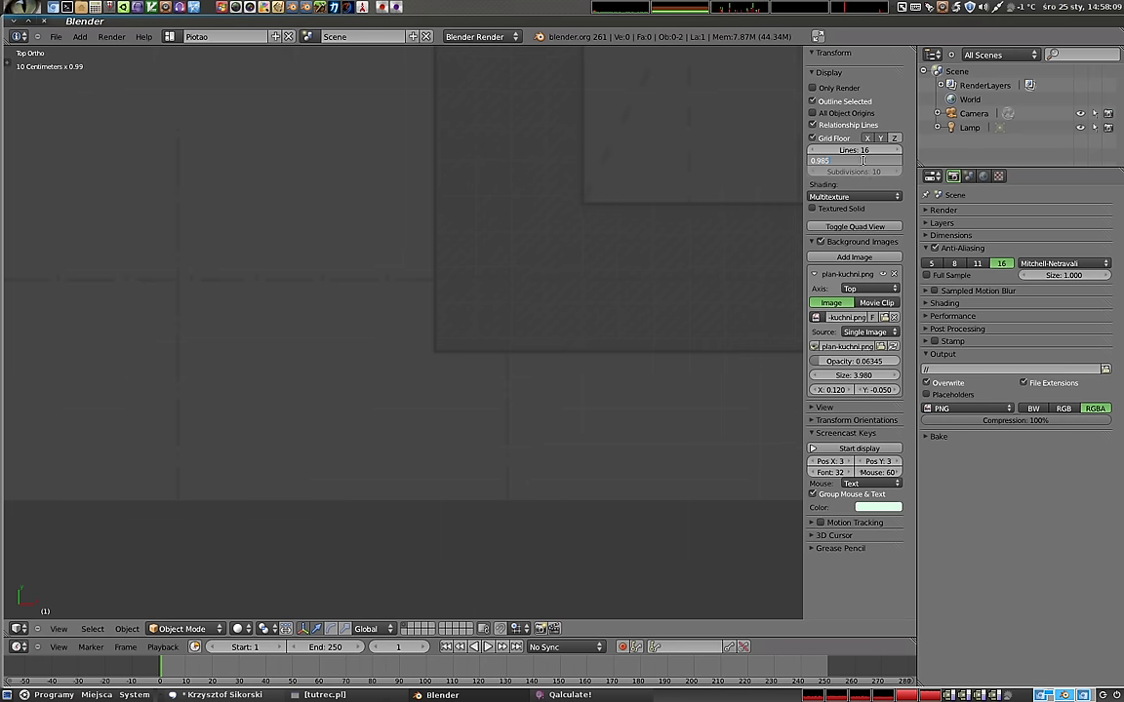
key(Return)
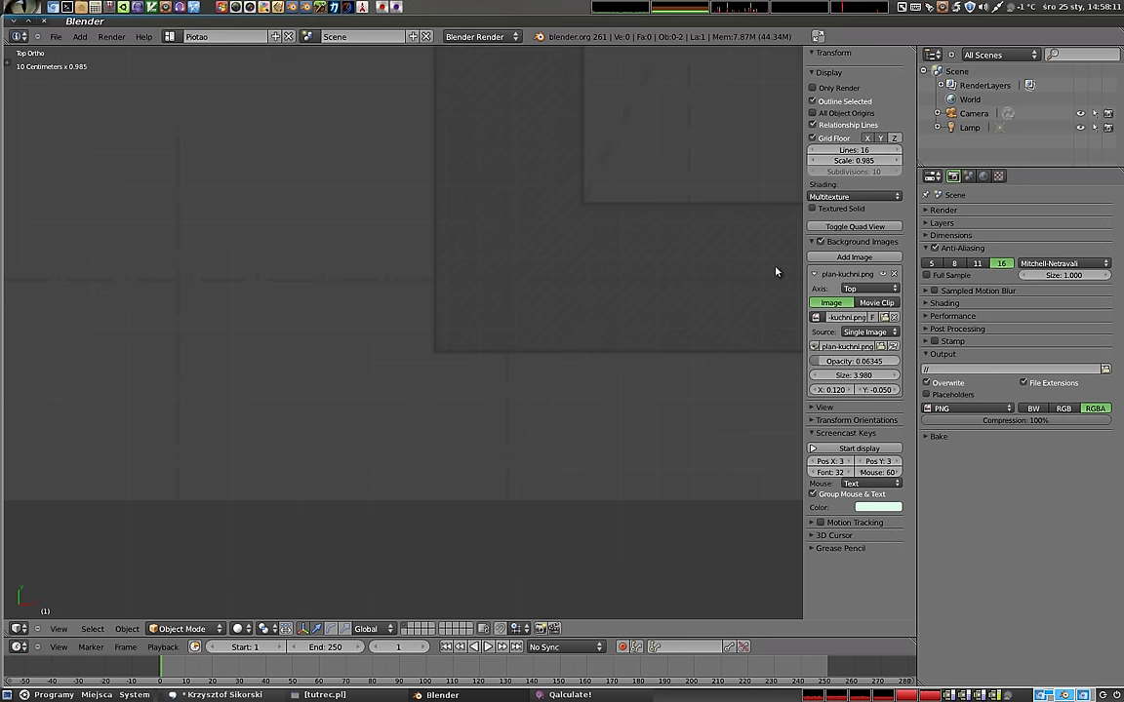
- Shift the image right, set grid scale to 0.990, nudge the image left and down, and zoom in
drag(834, 390, 846, 390)
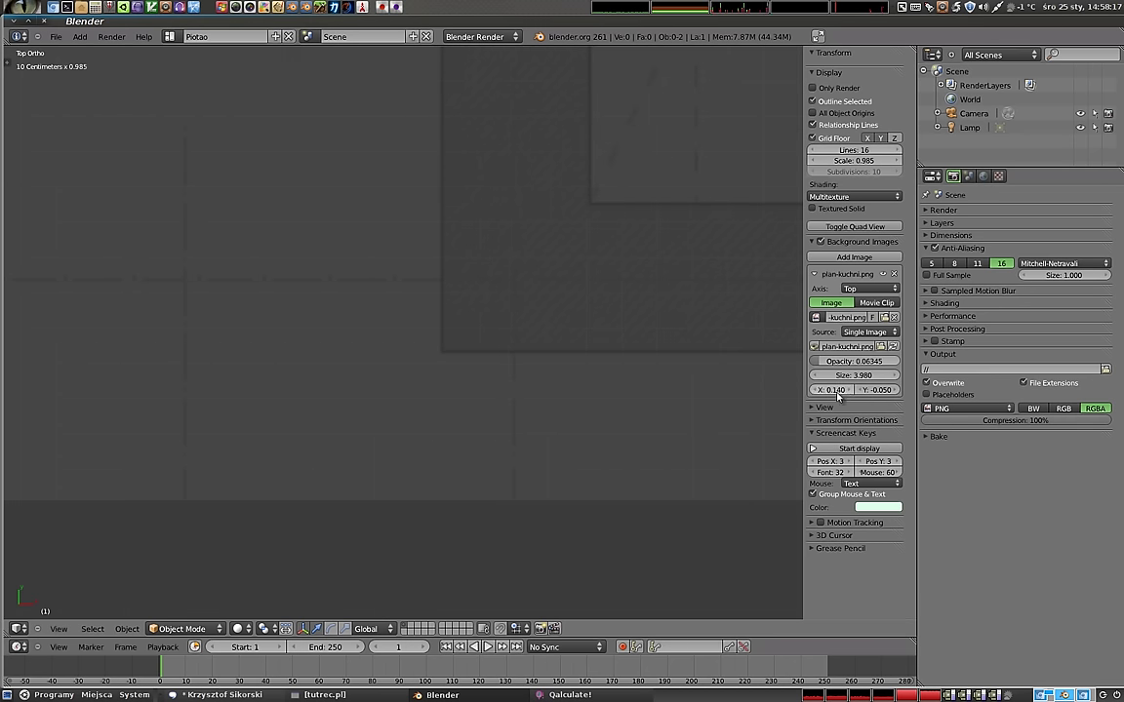
click(858, 162)
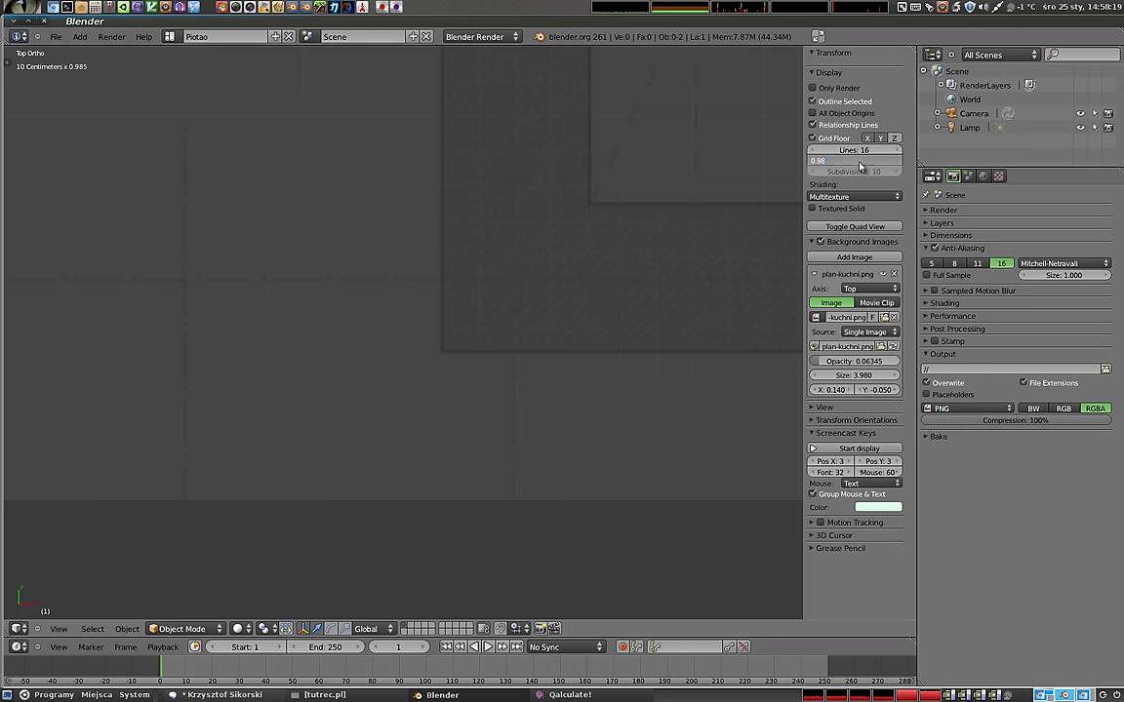
text(8)
key(Return)
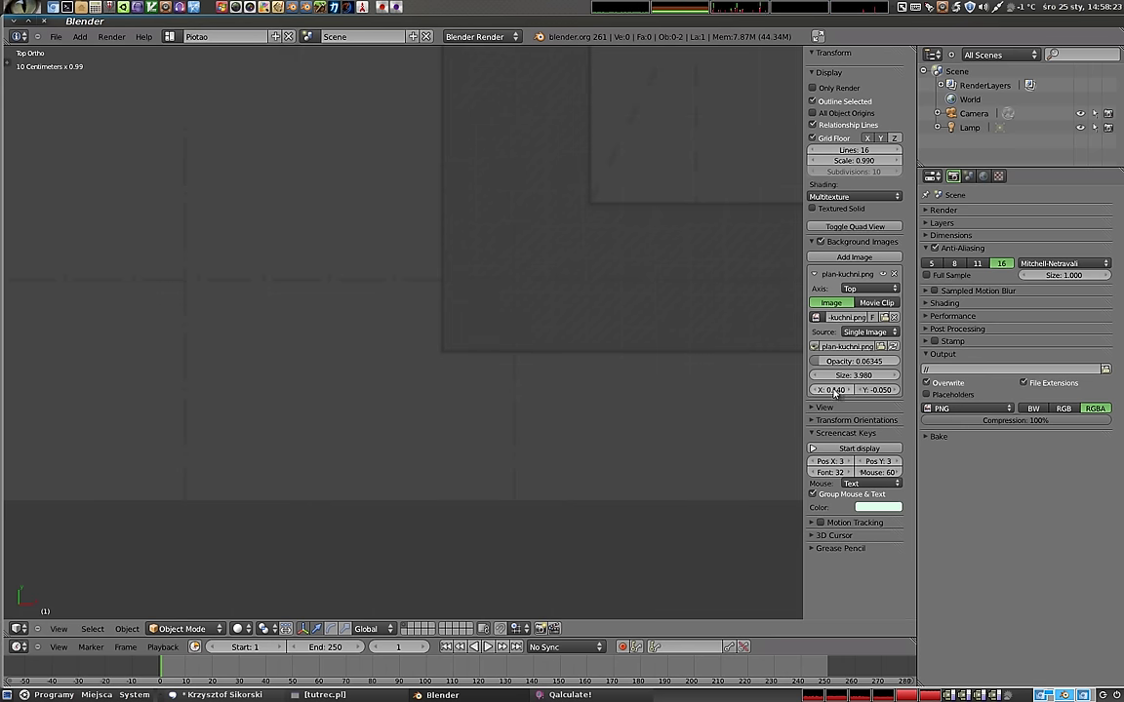
drag(834, 389, 824, 389)
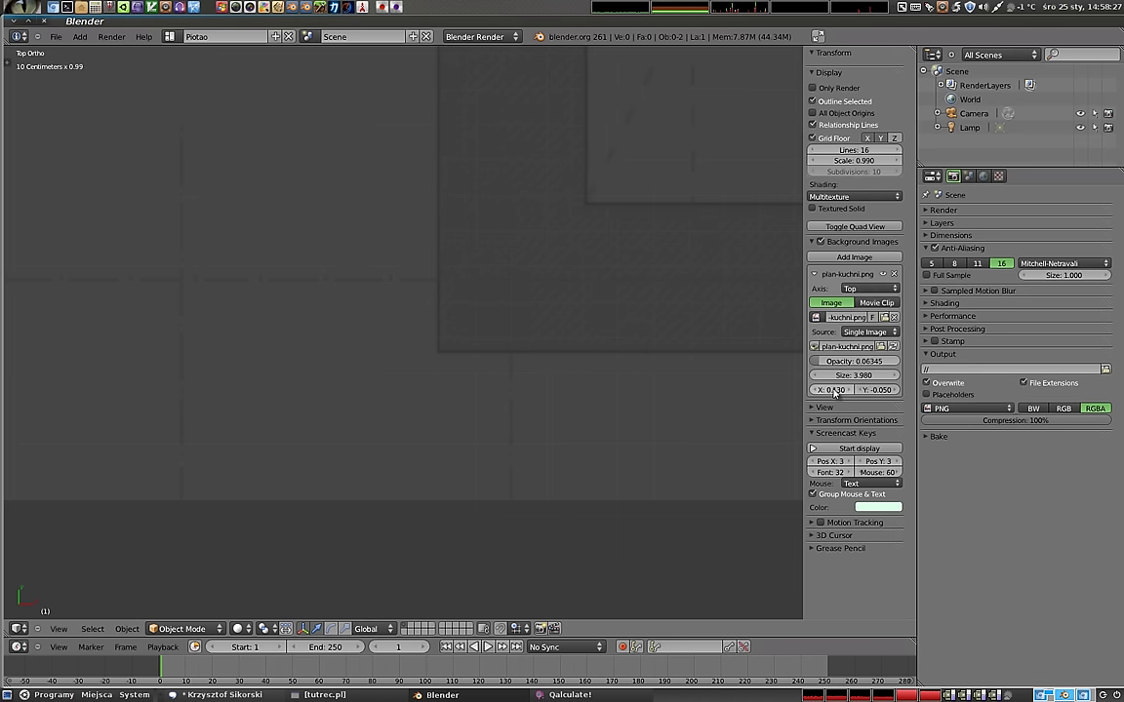
mouse_move(876, 393)
mouse_down()
mouse_move(856, 393)
mouse_move(876, 389)
mouse_up()
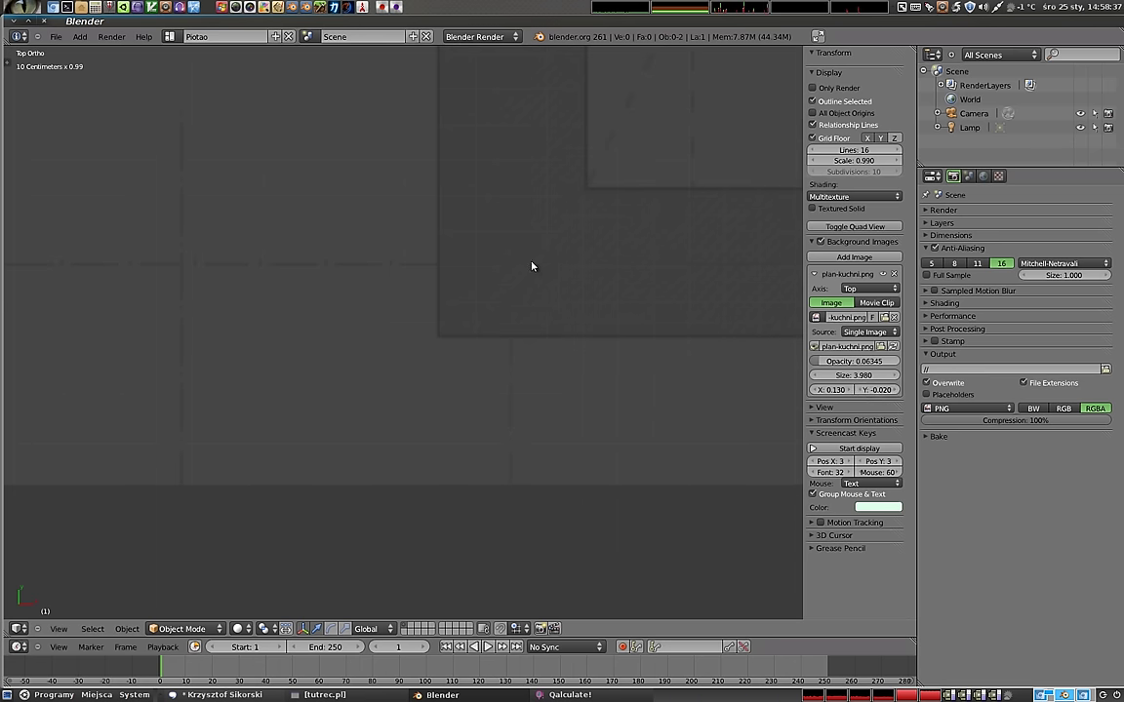
scroll(439, 340, up, 2)
shift+middle_drag(466, 334, 365, 328)
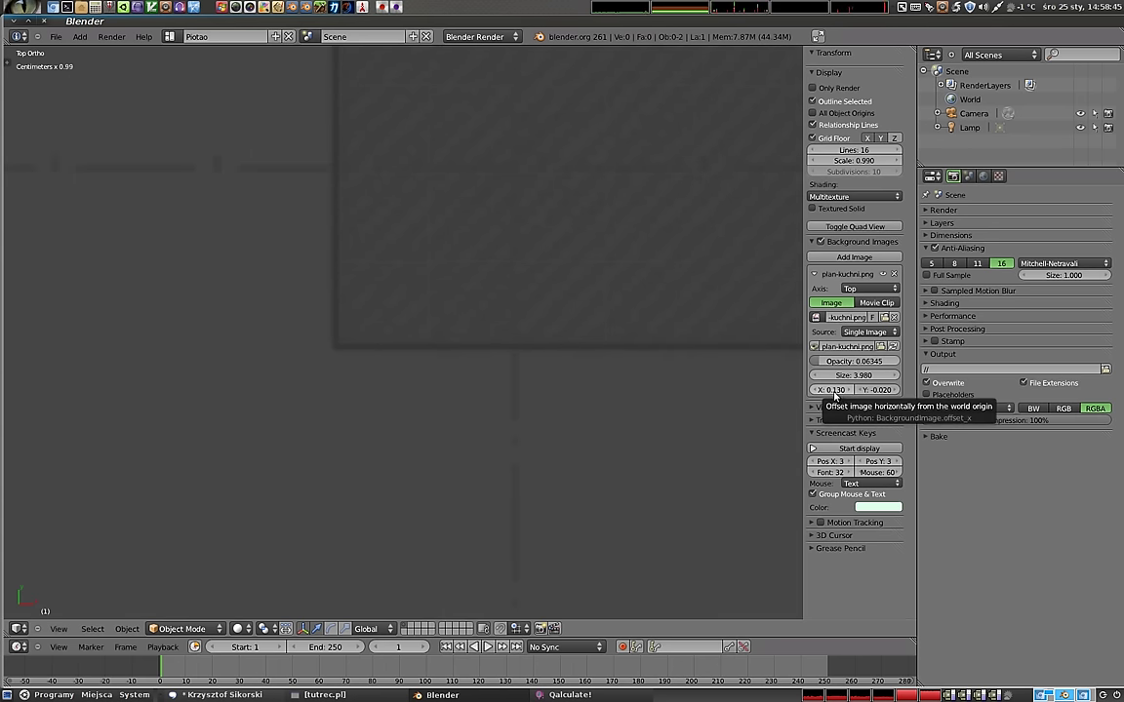
- Set the background image X offset to 0.135 and Y offset to -0.030
click(835, 390)
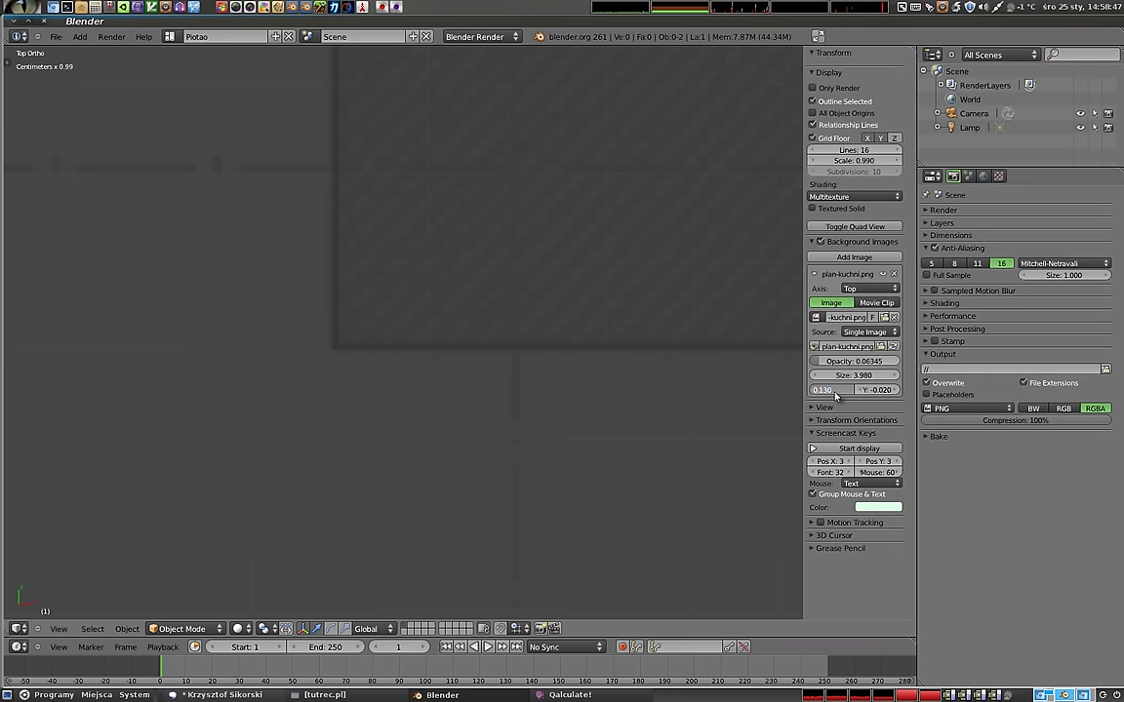
text(0.135)
key(Return)
shift+middle_drag(707, 329, 493, 448)
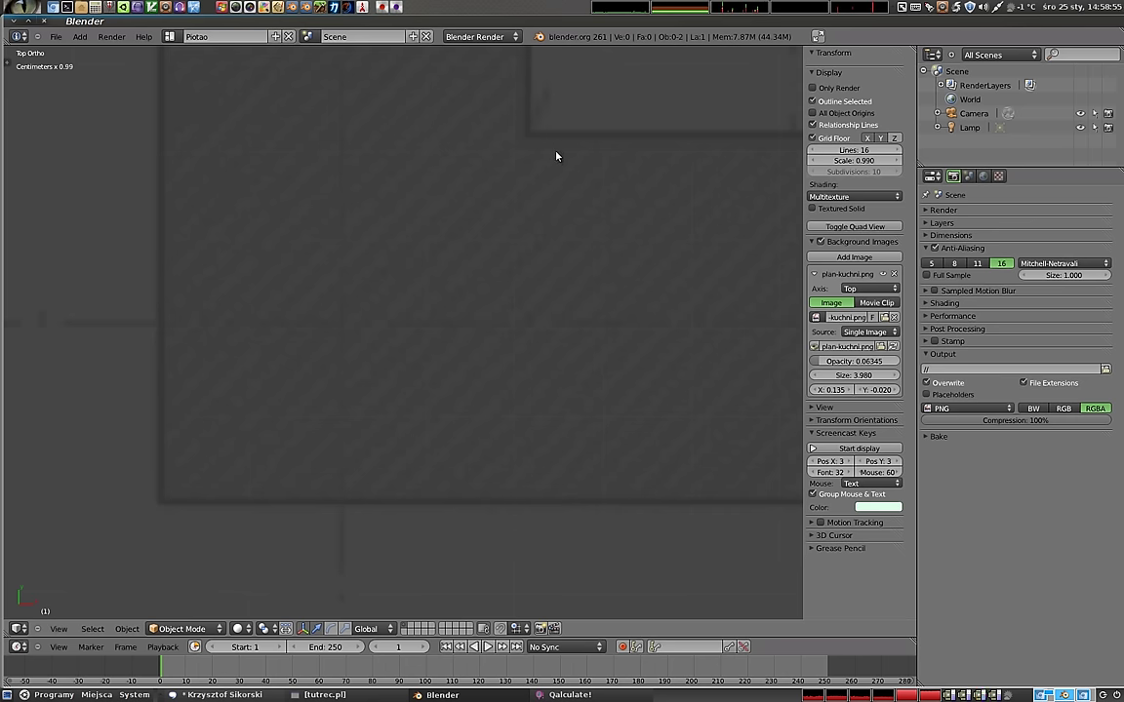
click(878, 390)
text(-0.030)
key(Return)
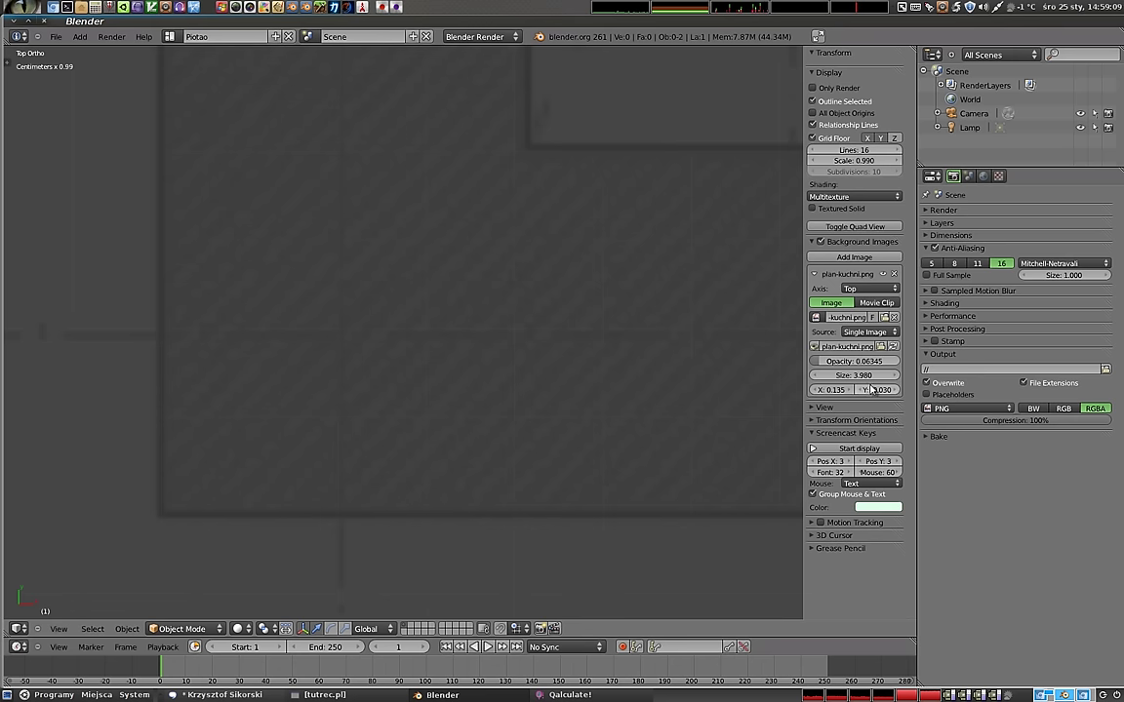
- Refine the background image Y offset to -0.028
key(BackSpace)
text(25)
key(Return)
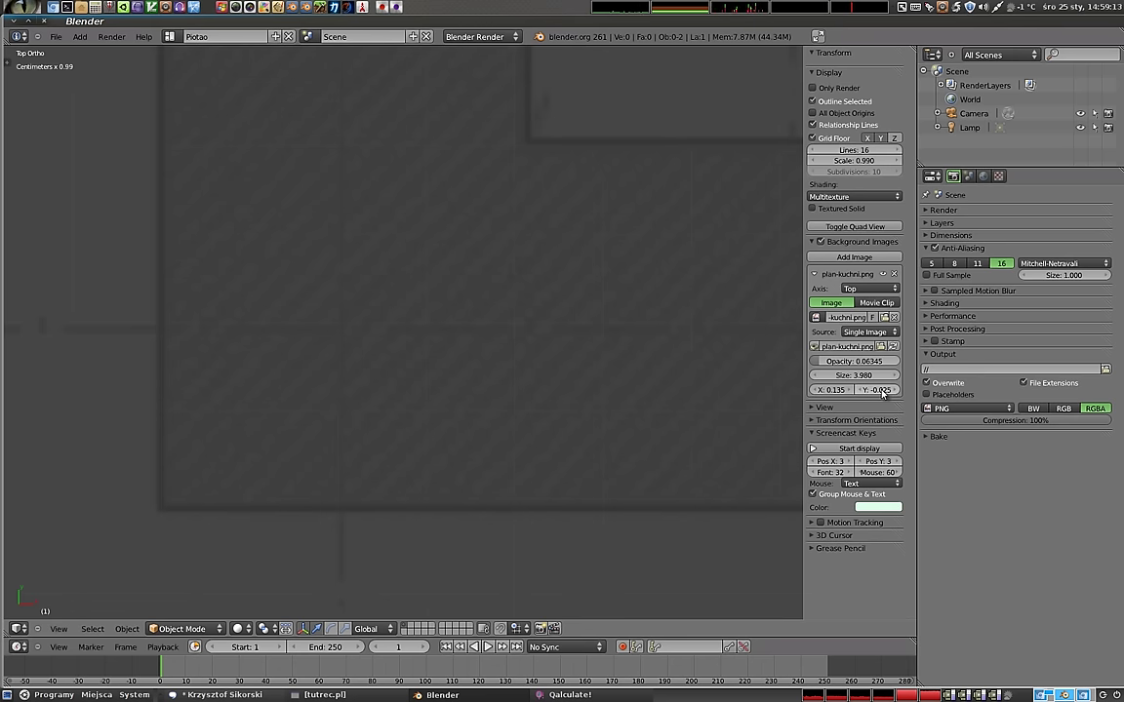
click(882, 391)
text(8)
key(Return)
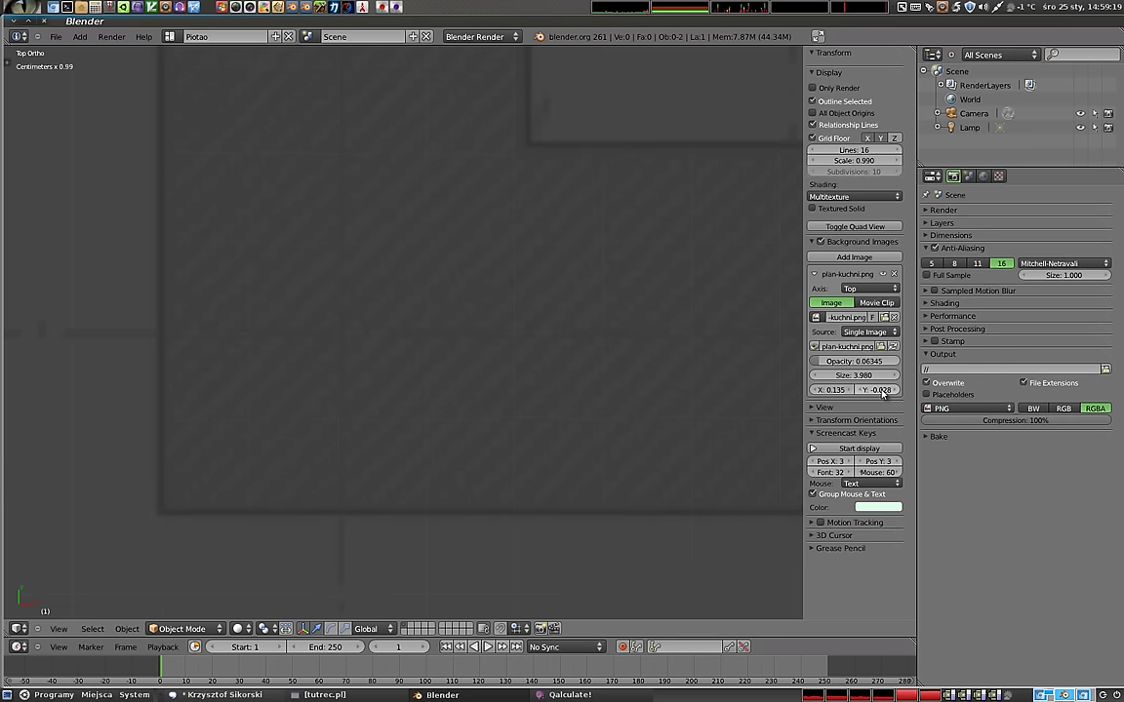
- Zoom out and pan so the whole plan and origin are centred in view
scroll(362, 350, down, 2)
scroll(362, 350, down, 2)
scroll(418, 348, down, 1)
scroll(479, 346, down, 3)
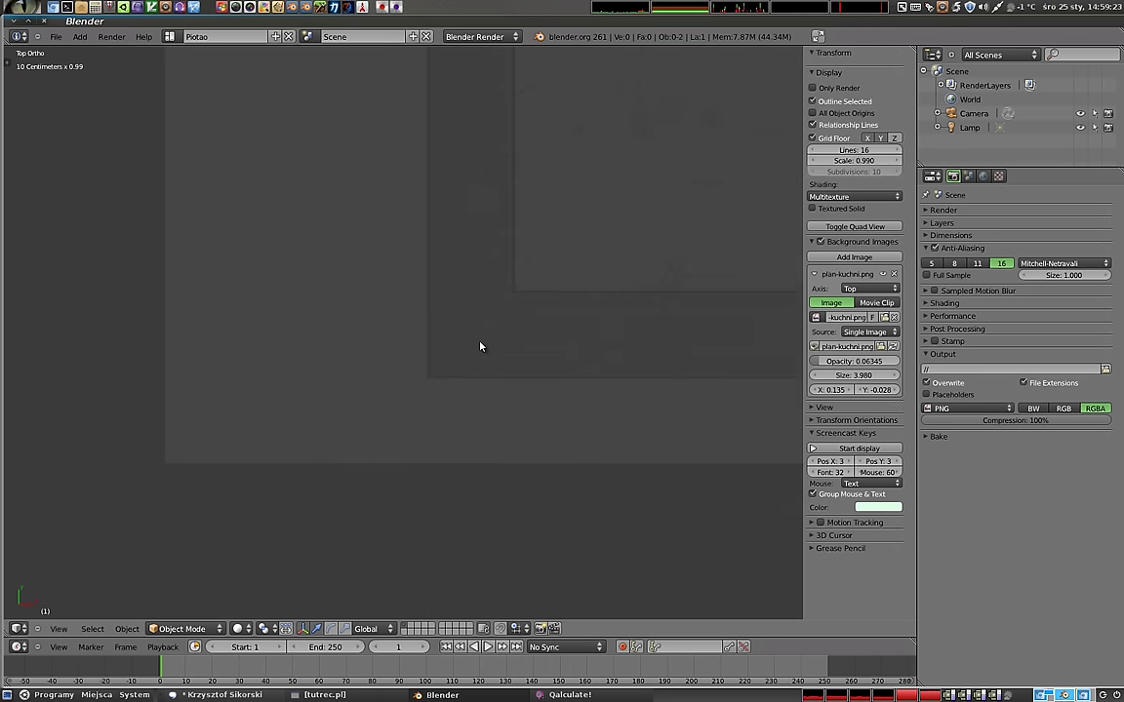
shift+middle_drag(500, 334, 444, 383)
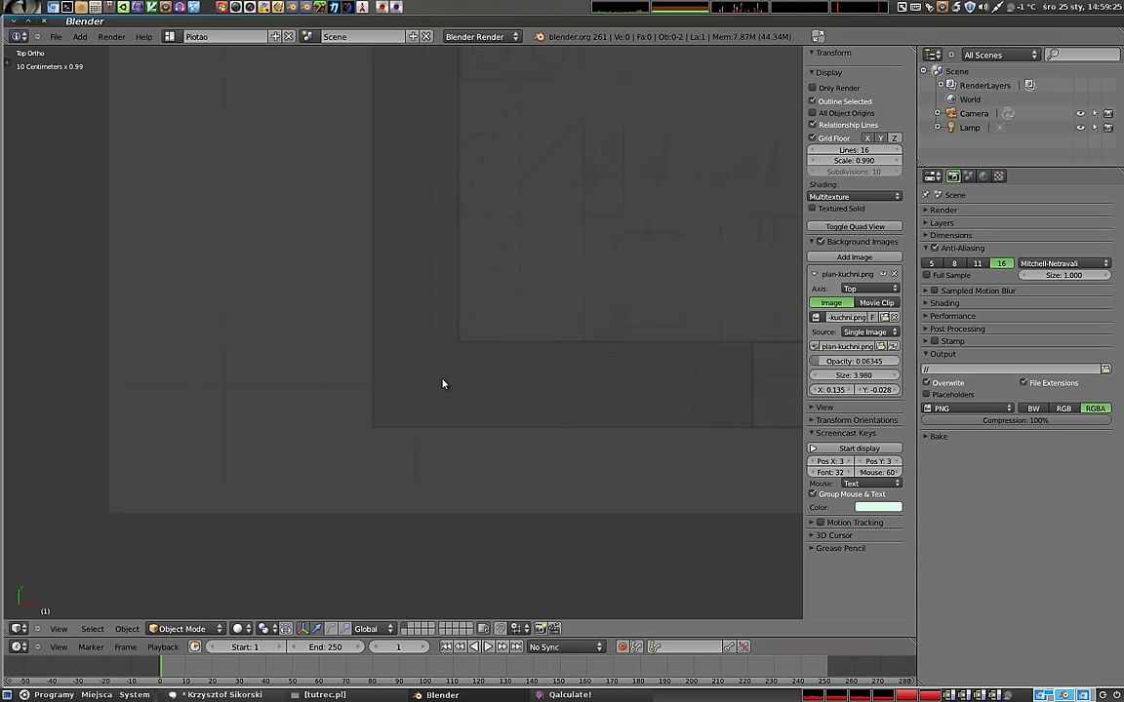
scroll(431, 306, up, 2)
scroll(456, 291, up, 1)
scroll(385, 366, up, 1)
scroll(420, 322, down, 3)
shift+middle_drag(458, 283, 448, 404)
scroll(459, 296, down, 1)
shift+middle_drag(458, 296, 454, 323)
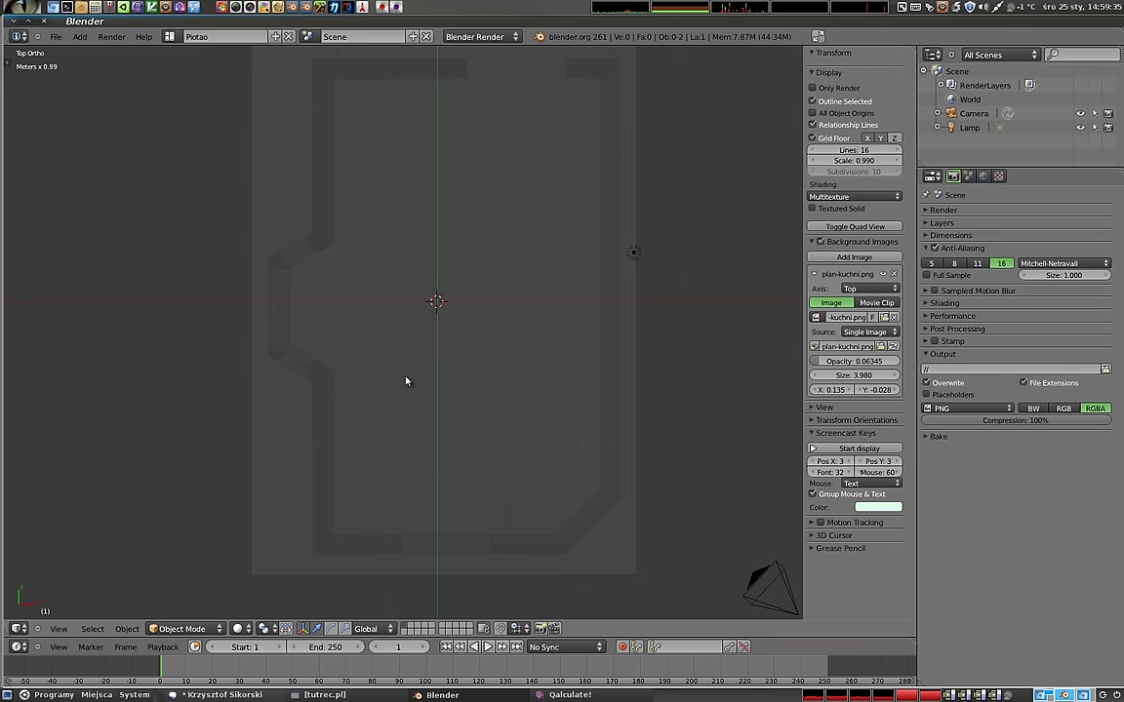
- Add a plane mesh, return to top view, and enter Edit Mode
key(shift+a)
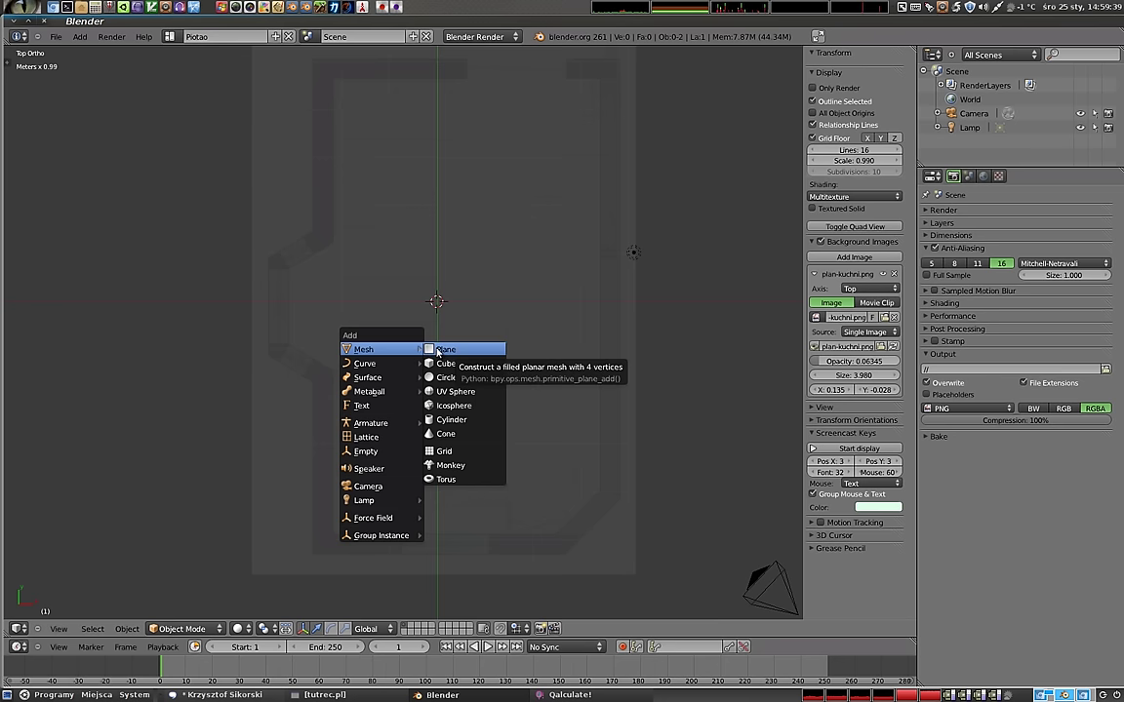
click(437, 350)
mouse_move(448, 359)
middle_down()
mouse_move(426, 370)
mouse_move(456, 194)
mouse_move(500, 158)
mouse_move(472, 377)
mouse_move(475, 362)
middle_up()
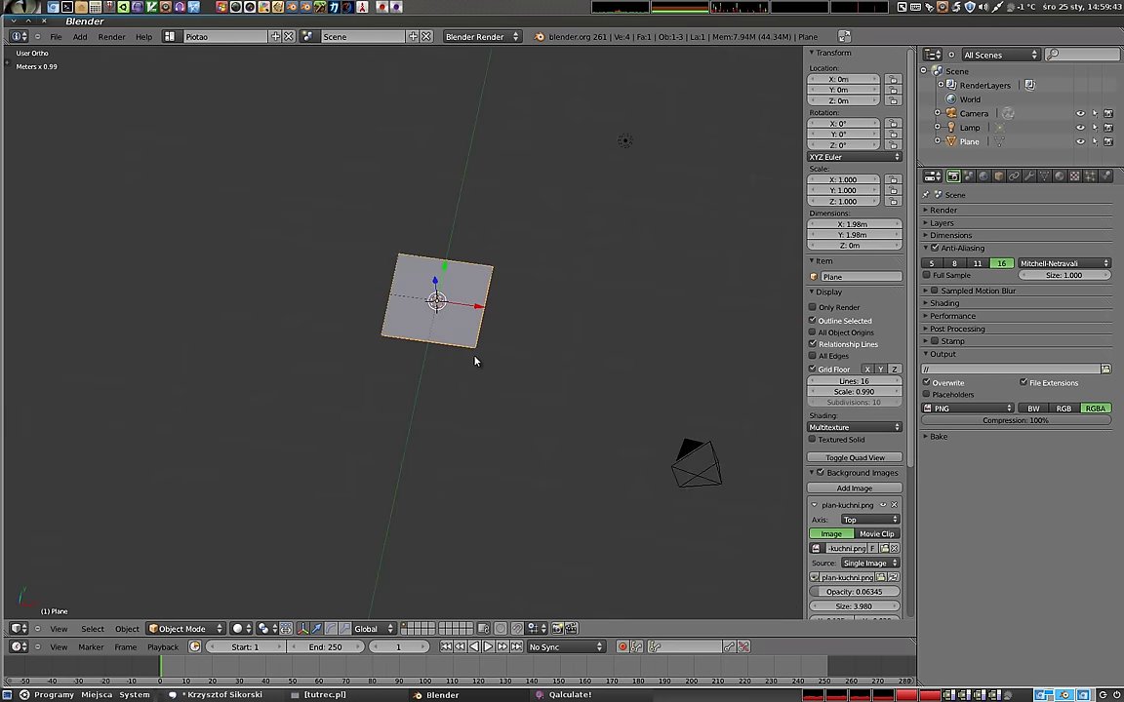
key(KP_7)
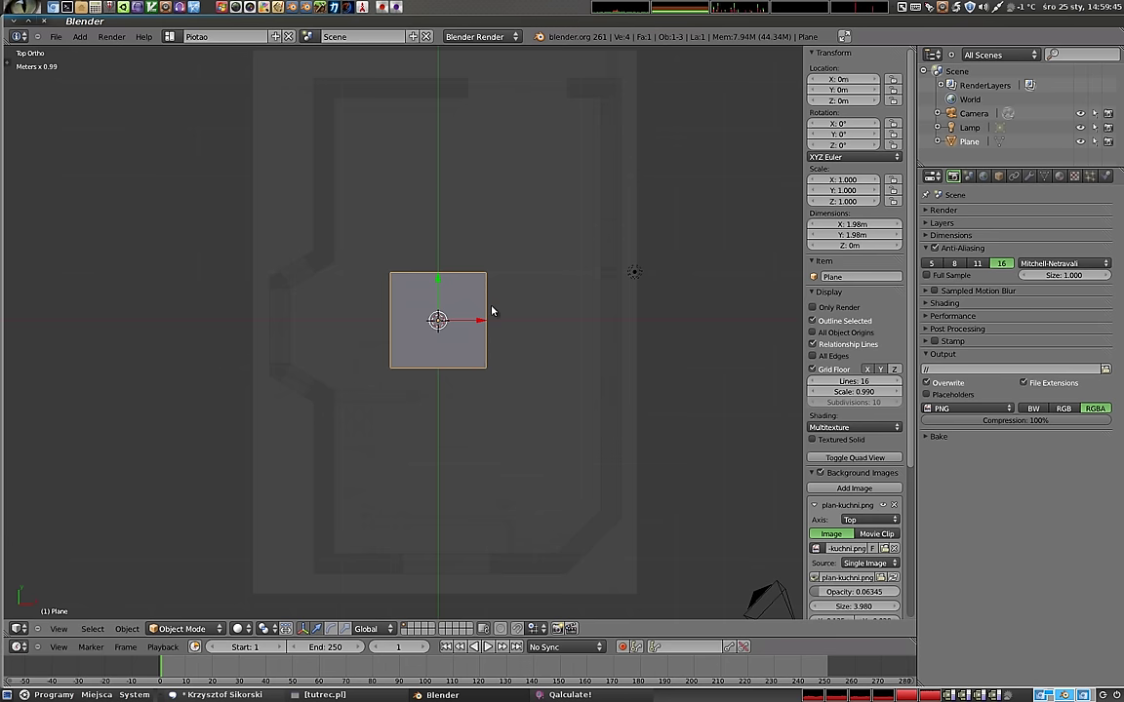
key(Tab)
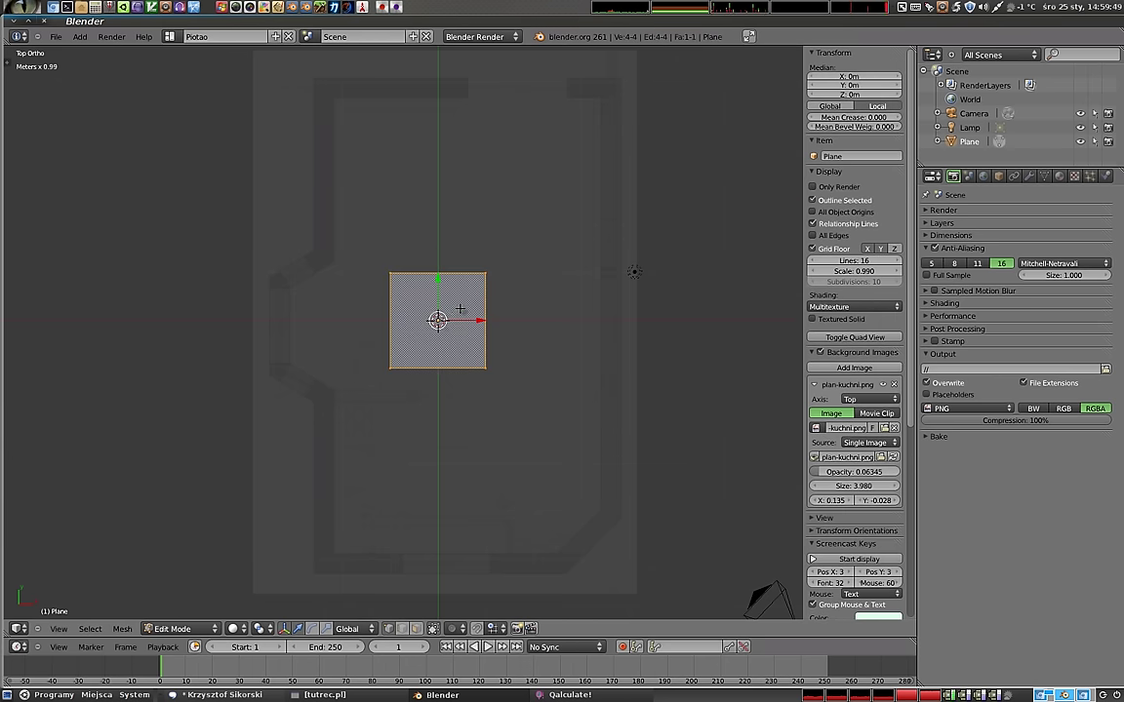
- Move the plane to the plan's lower-left corner and scale it down
key(g)
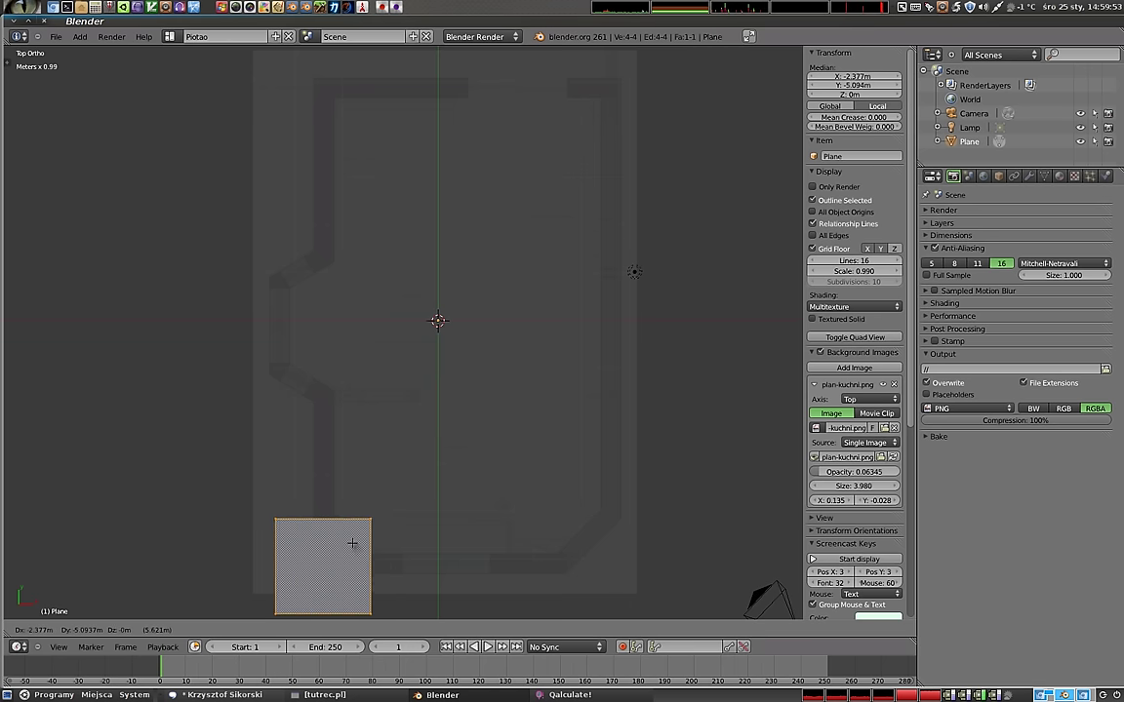
click(351, 543)
shift+middle_drag(351, 546, 446, 360)
scroll(446, 360, up, 5)
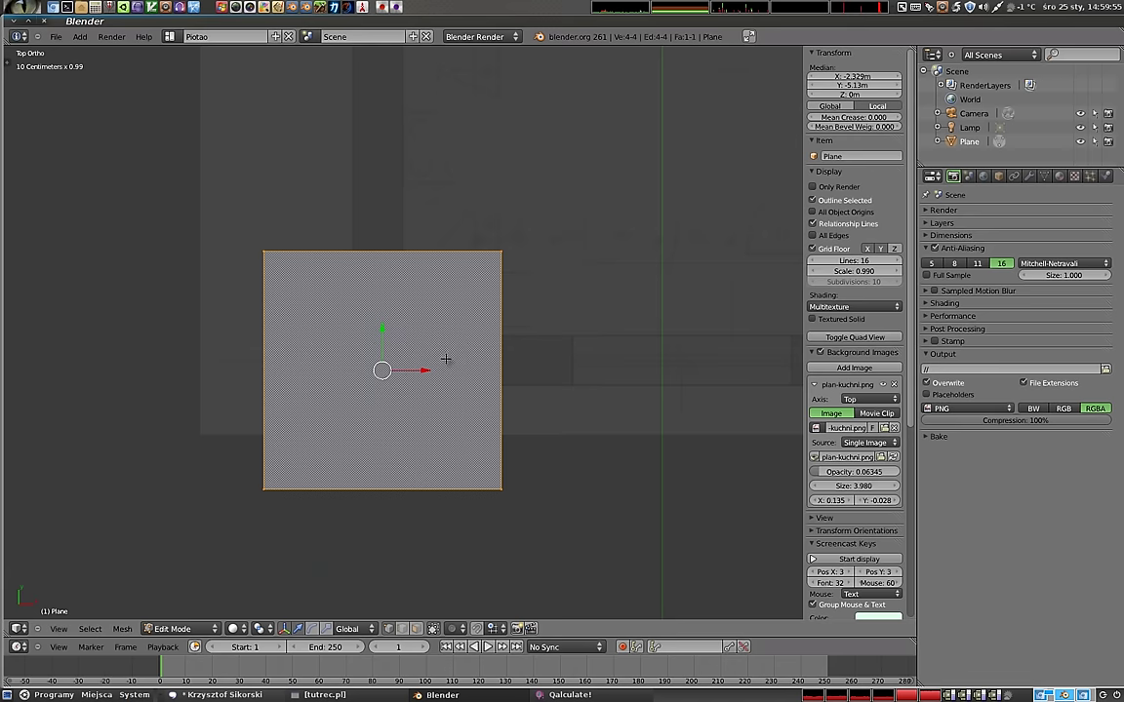
scroll(446, 360, up, 4)
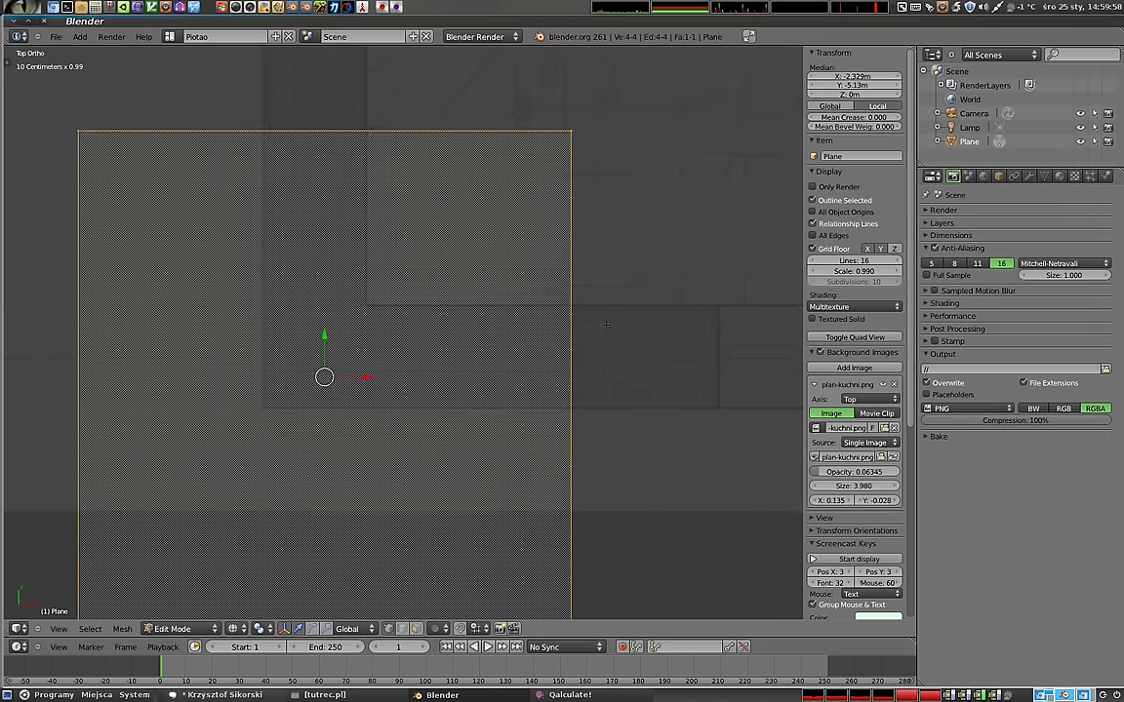
shift+middle_drag(535, 299, 604, 237)
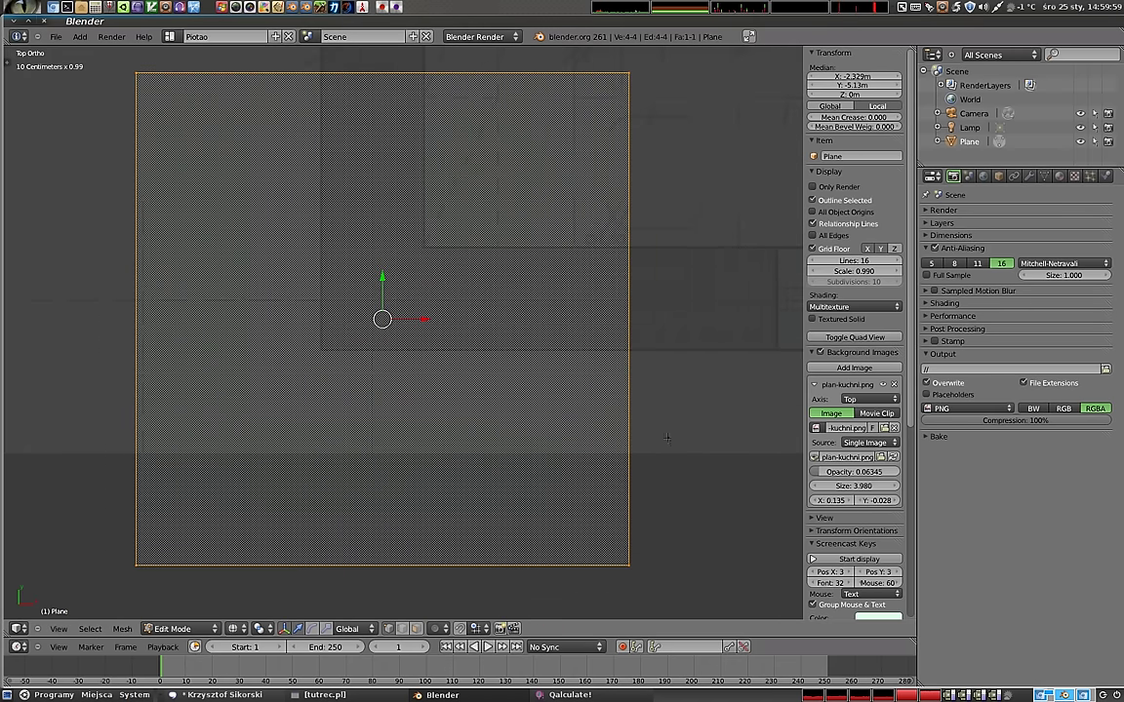
key(s)
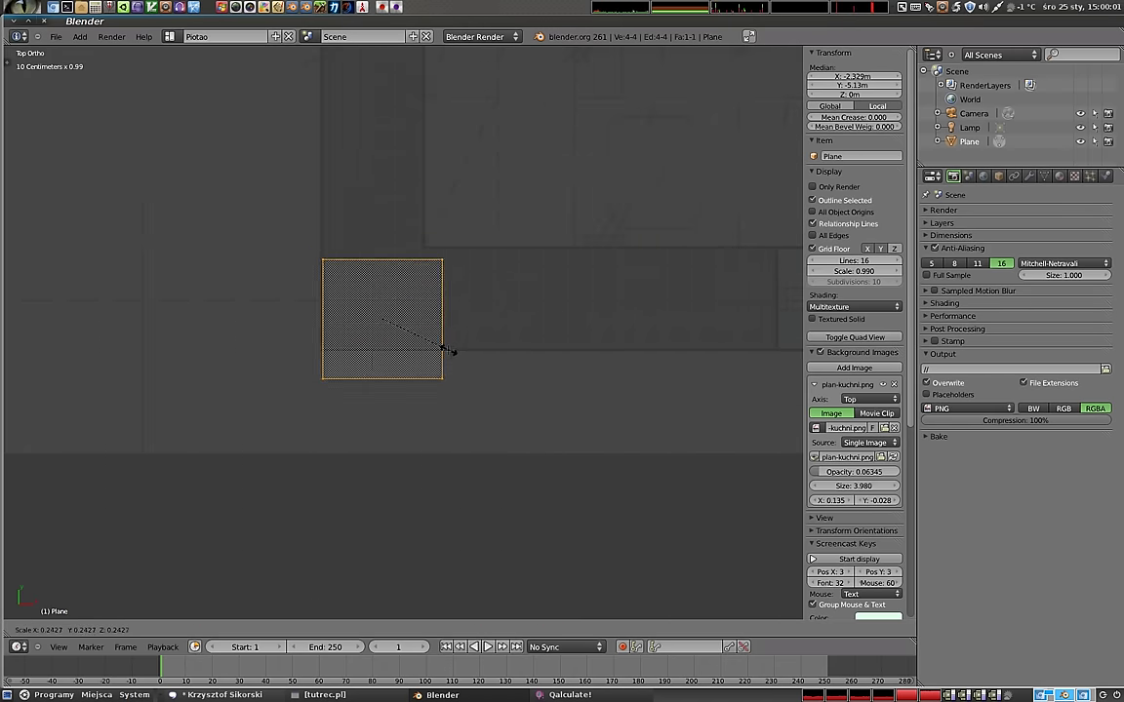
click(441, 348)
- Reposition the plane, shrink it slightly more, and fix it at the countertop corner
key(g)
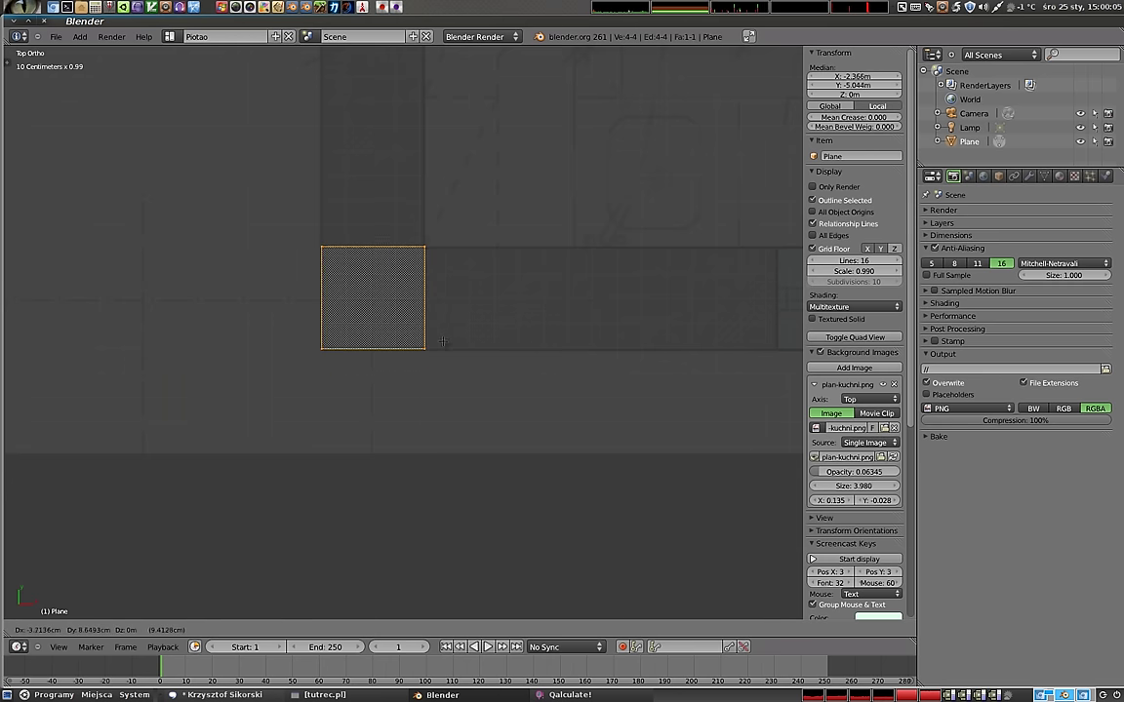
click(441, 348)
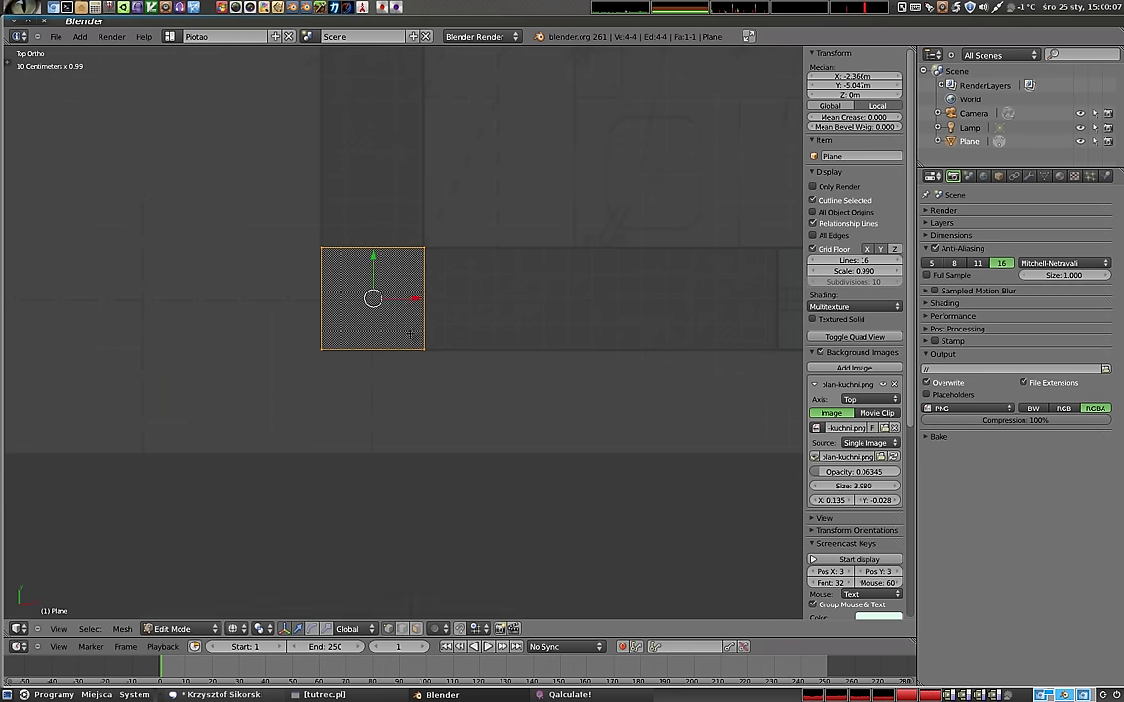
scroll(441, 348, up, 5)
scroll(488, 292, up, 2)
key(KP_Decimal)
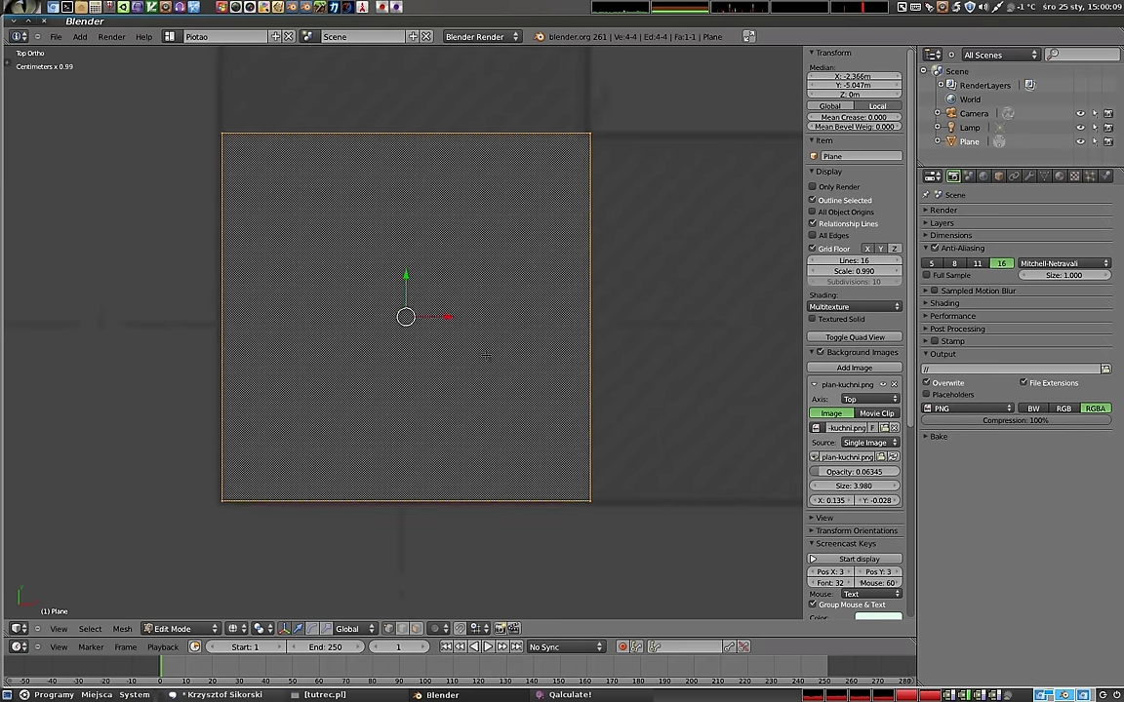
key(s)
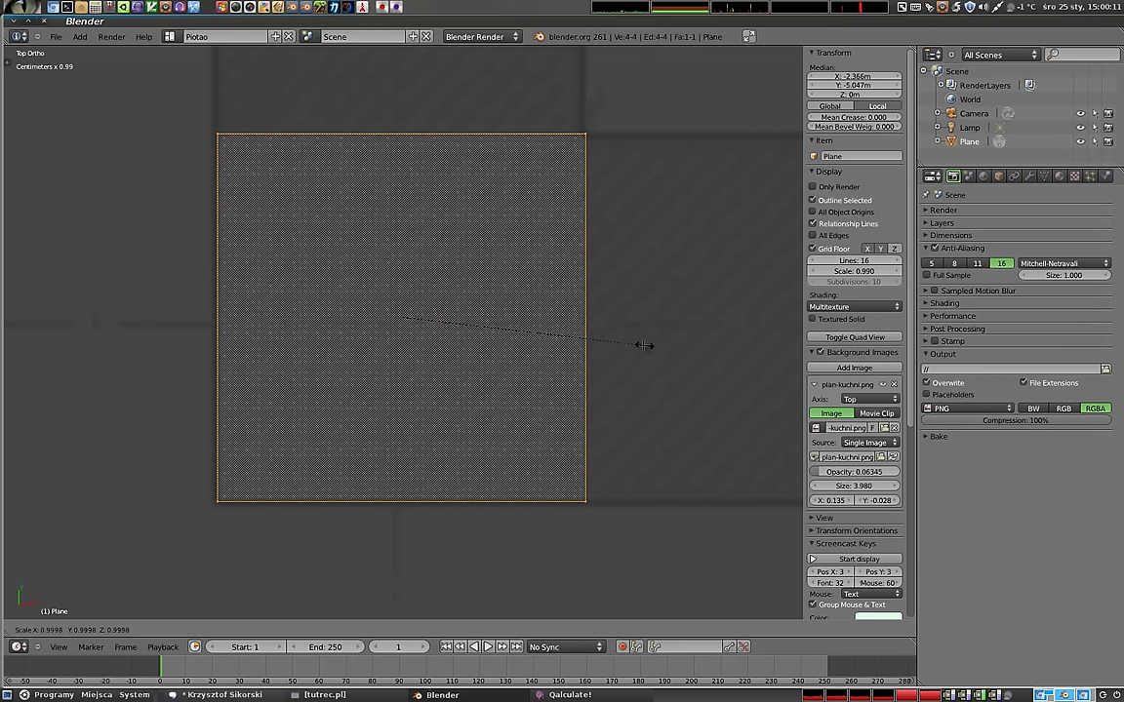
click(616, 349)
key(g)
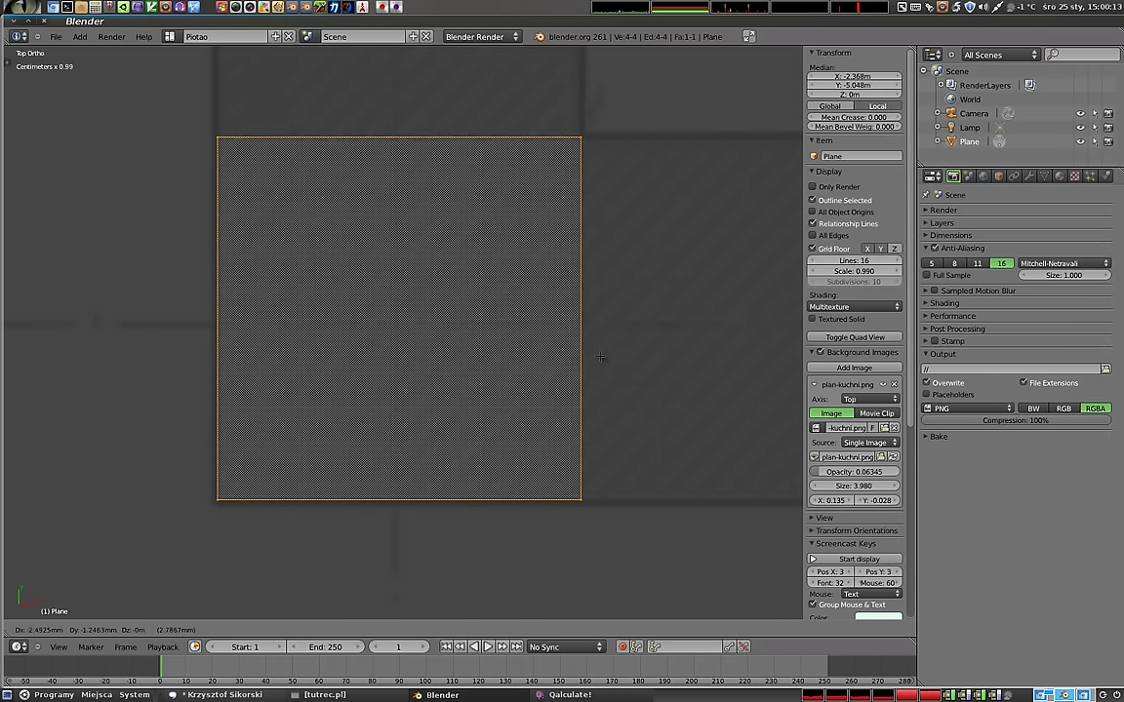
click(602, 363)
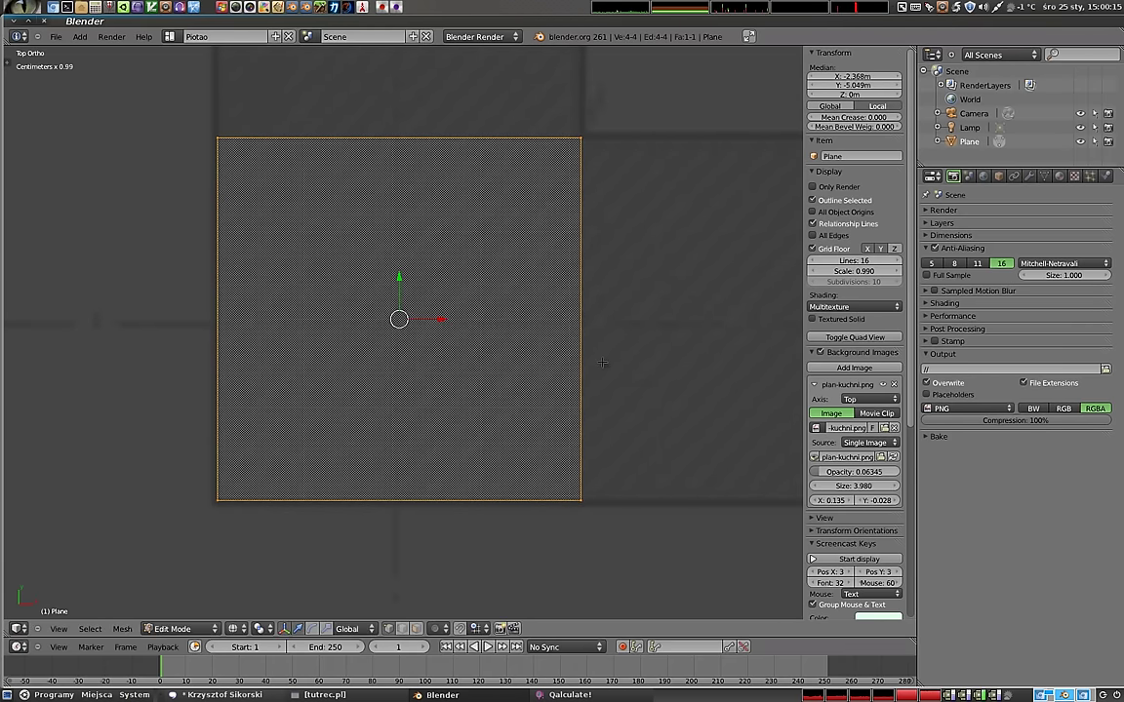
- Pan the view along the countertop run and bring up the mesh selection mode choices
scroll(602, 363, down, 5)
mouse_move(602, 363)
shift+middle_down()
mouse_move(507, 323)
mouse_move(334, 322)
shift+middle_up()
scroll(421, 328, down, 3)
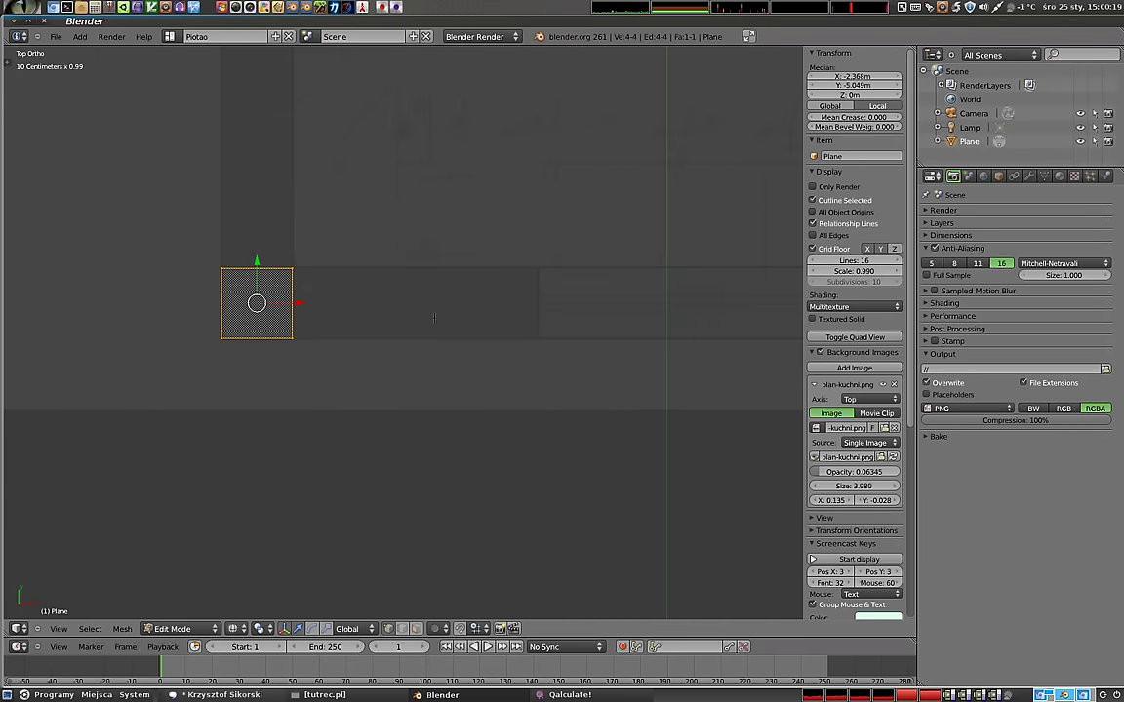
key(ctrl+Tab)
- Extrude the corner square's right edge in two sections along the plan's bottom wall
click(387, 295)
right_click(302, 304)
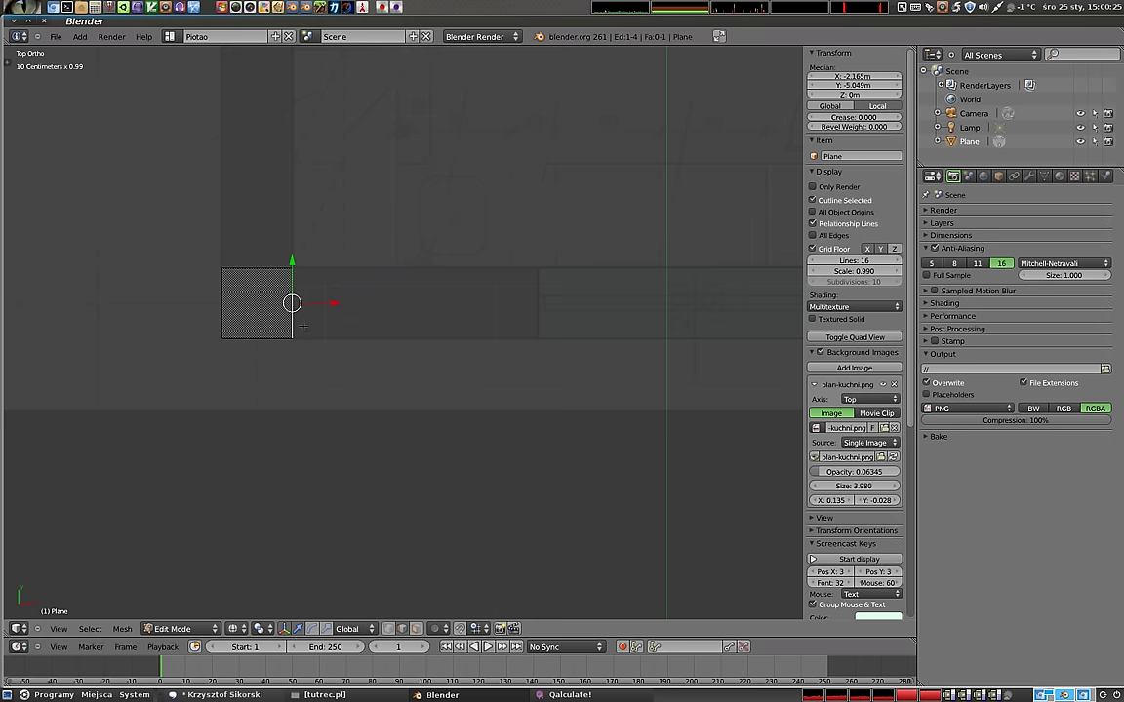
key(e)
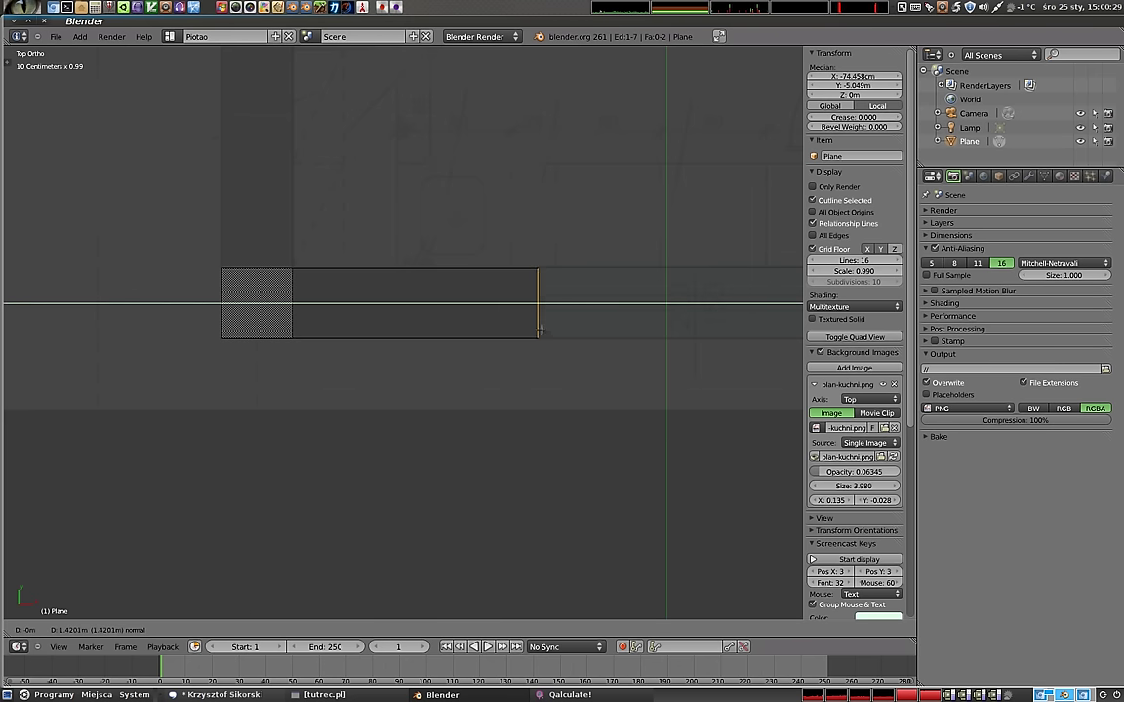
click(539, 331)
shift+middle_drag(540, 332, 191, 357)
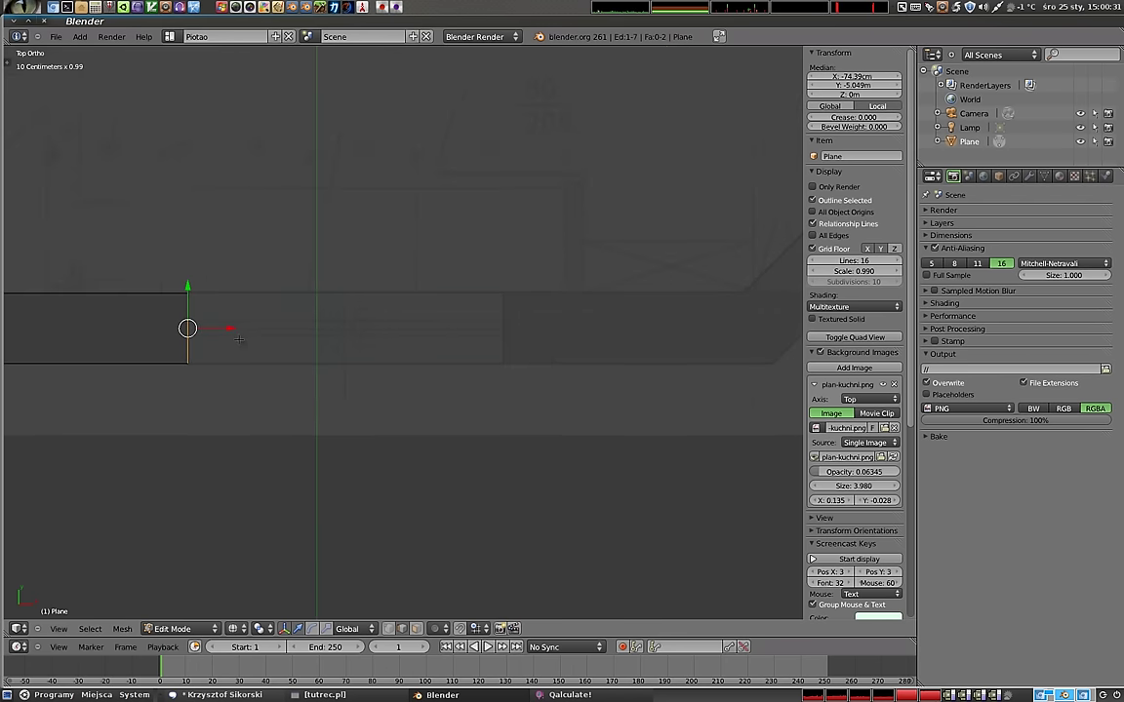
key(e)
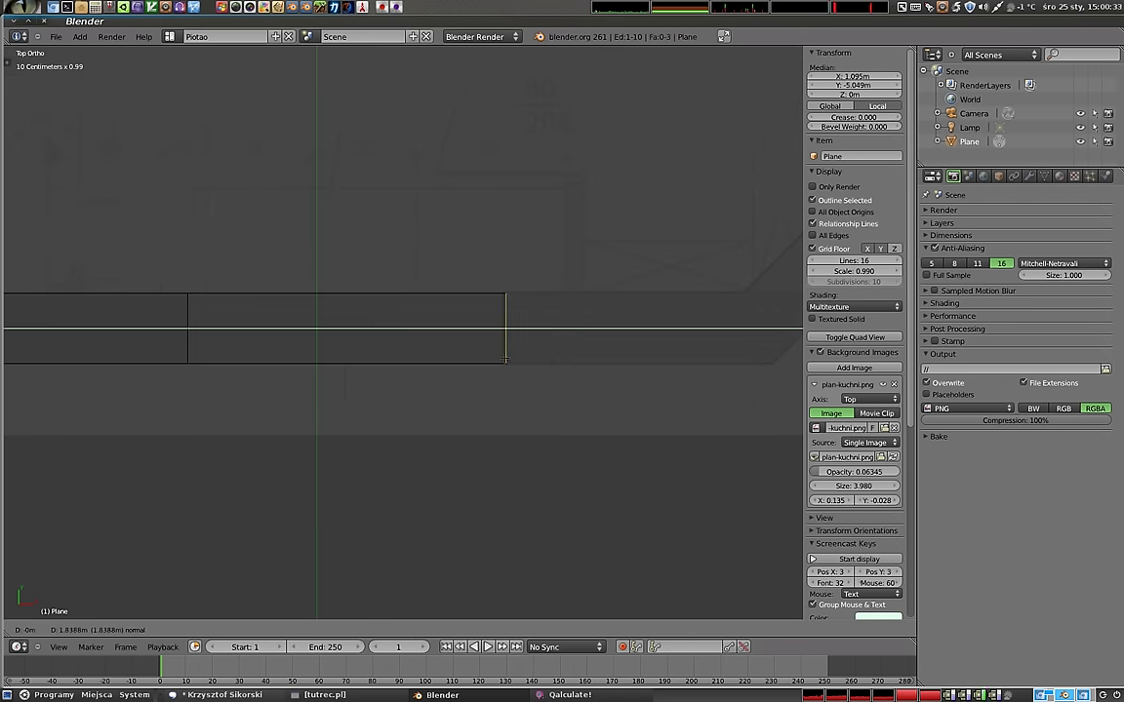
click(488, 360)
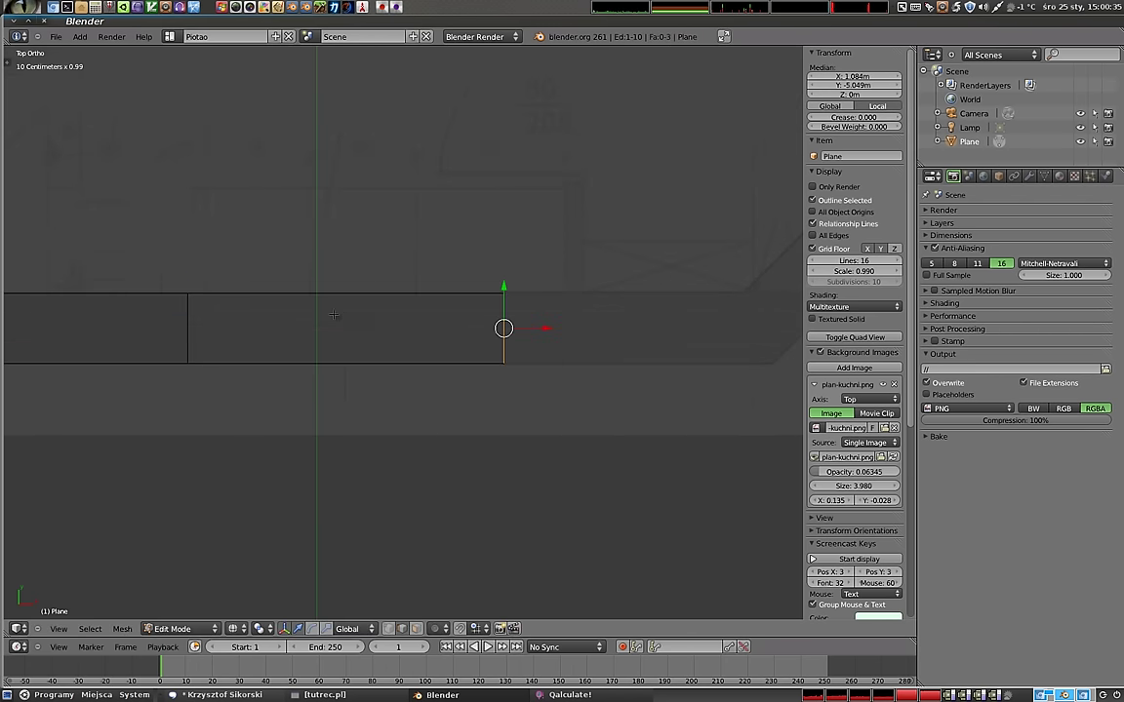
- Extrude the corner square's top edge upward along the plan's left wall
key(Tab)
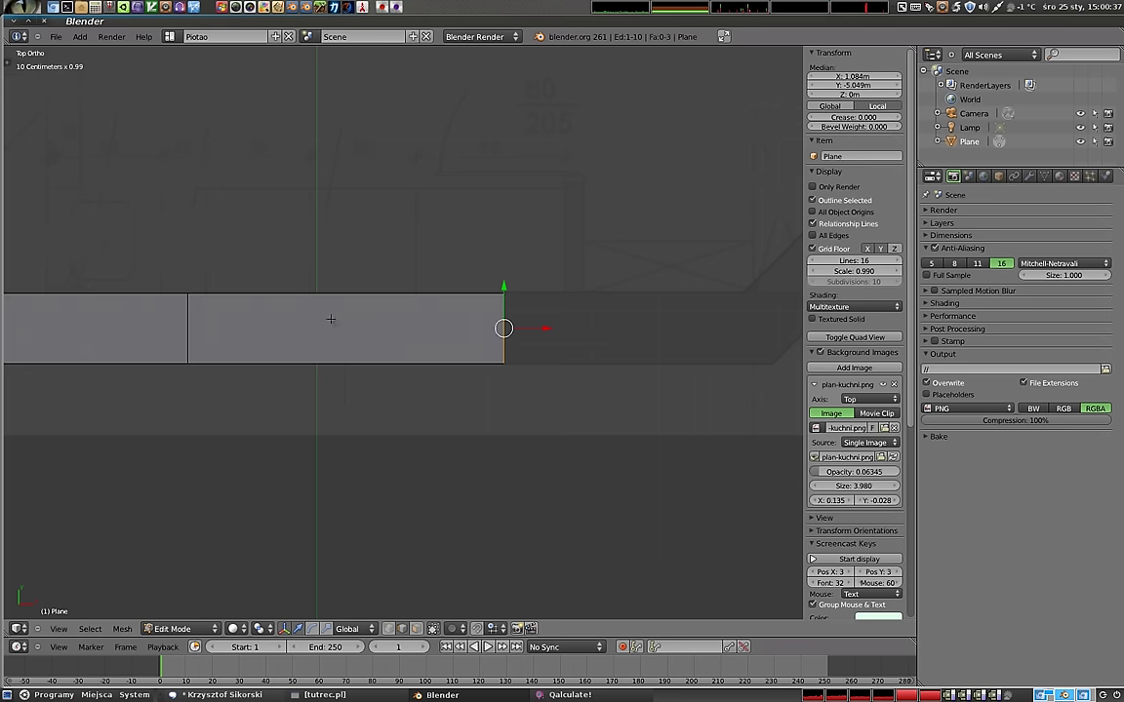
key(Tab)
shift+middle_drag(343, 339, 330, 415)
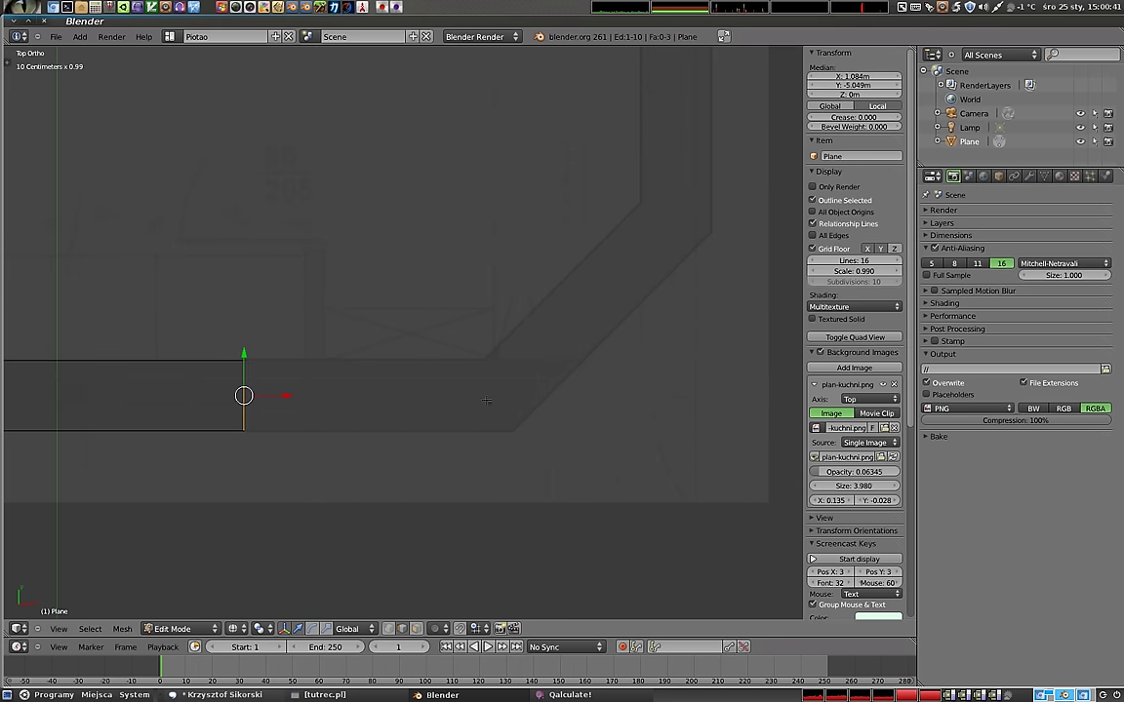
shift+middle_drag(485, 401, 529, 360)
right_click(449, 388)
shift+middle_drag(567, 265, 477, 328)
scroll(477, 327, down, 3)
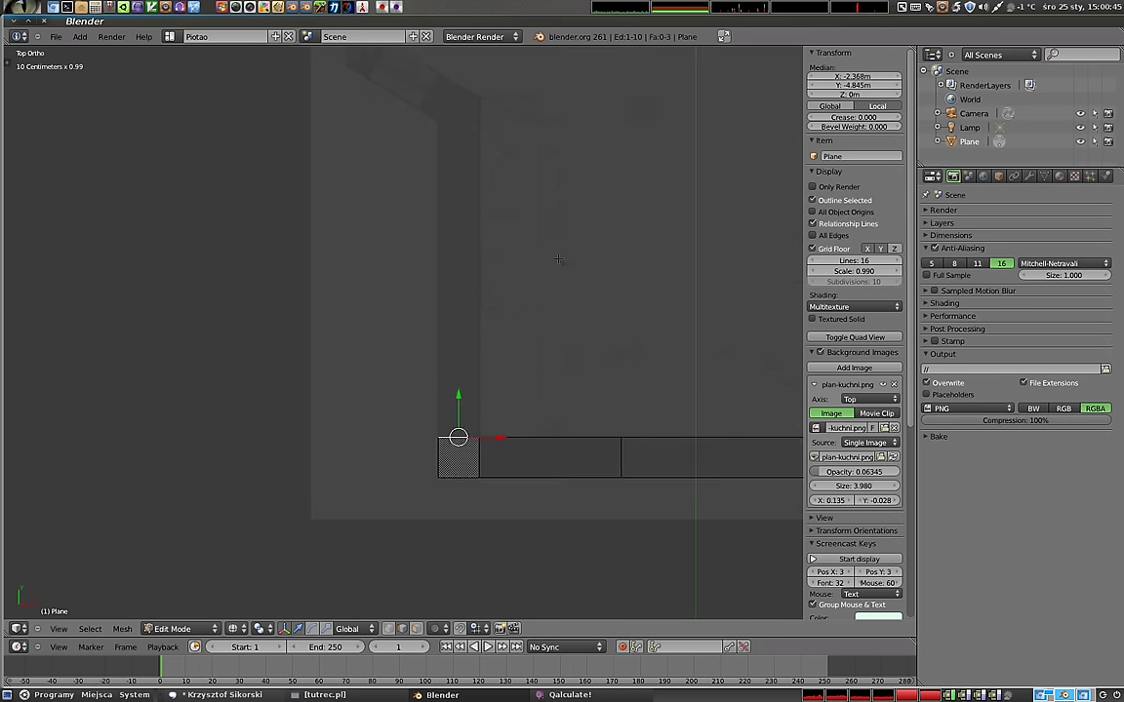
key(e)
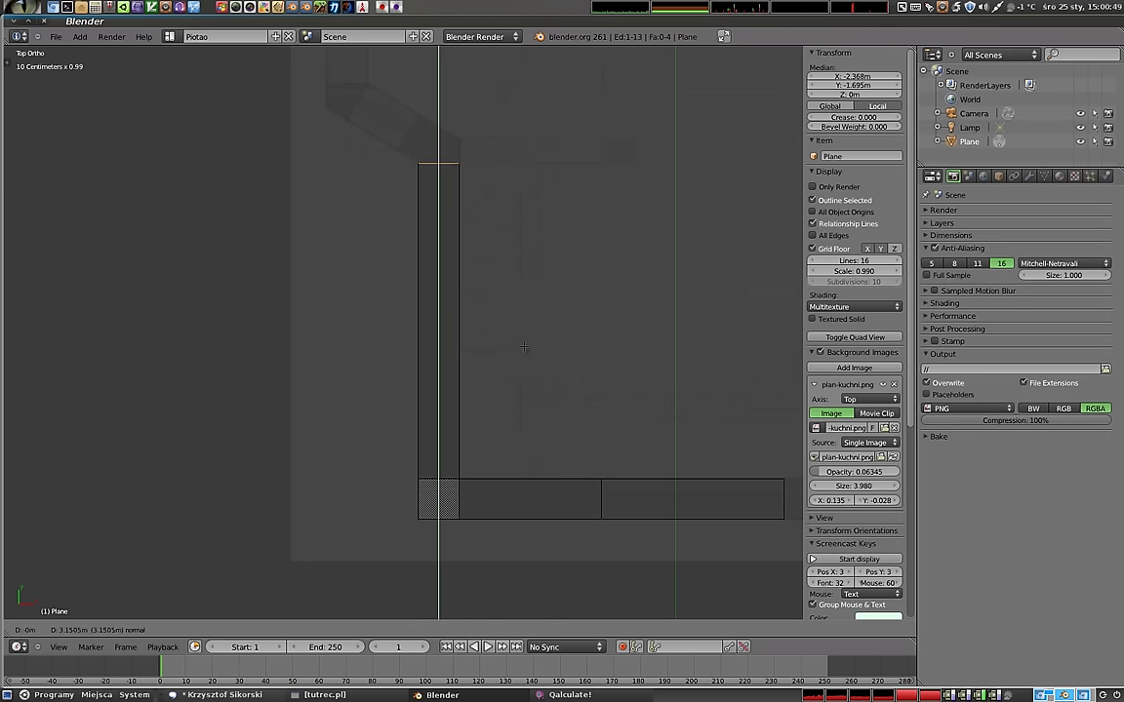
click(411, 208)
- Move the strip's top edge slightly up along Y to the diagonal run's start
scroll(413, 126, up, 8)
scroll(441, 218, up, 6)
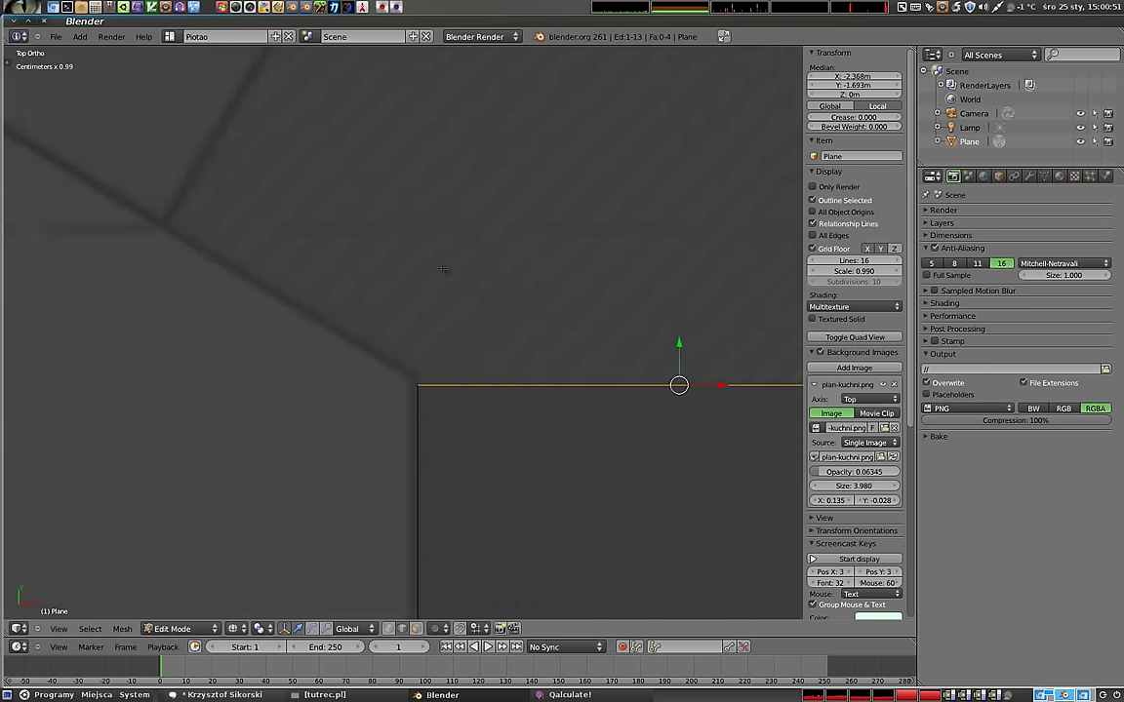
shift+middle_drag(630, 364, 396, 337)
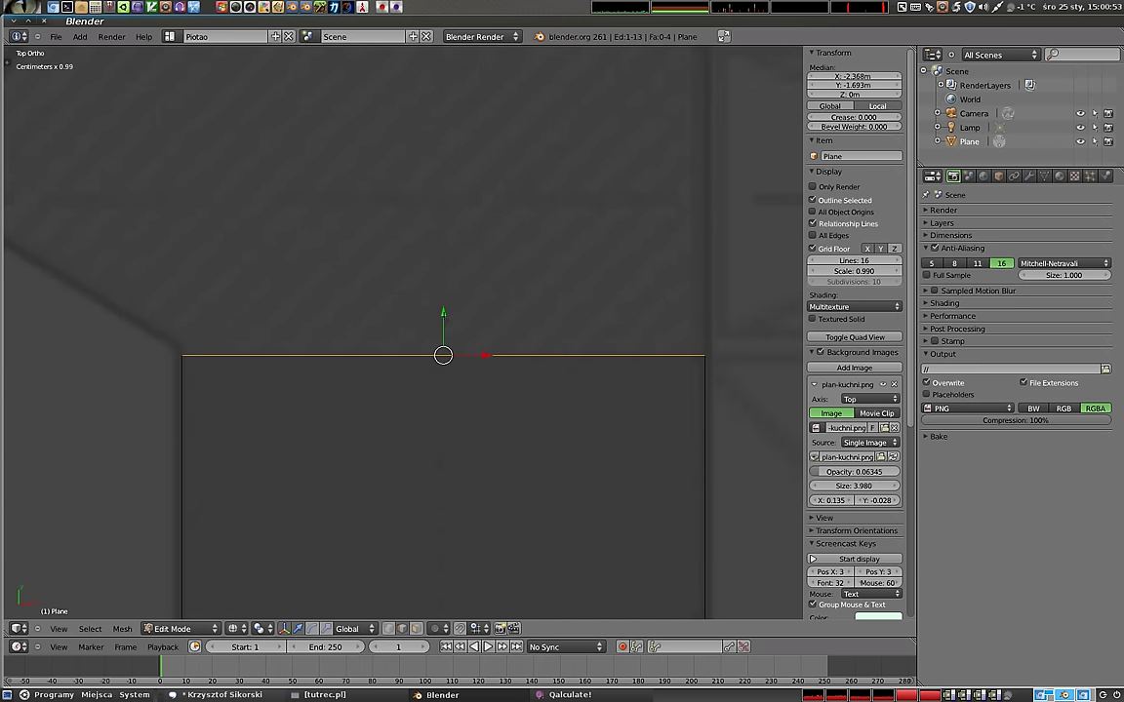
key(g)
key(y)
click(461, 262)
scroll(462, 273, down, 5)
scroll(465, 389, down, 3)
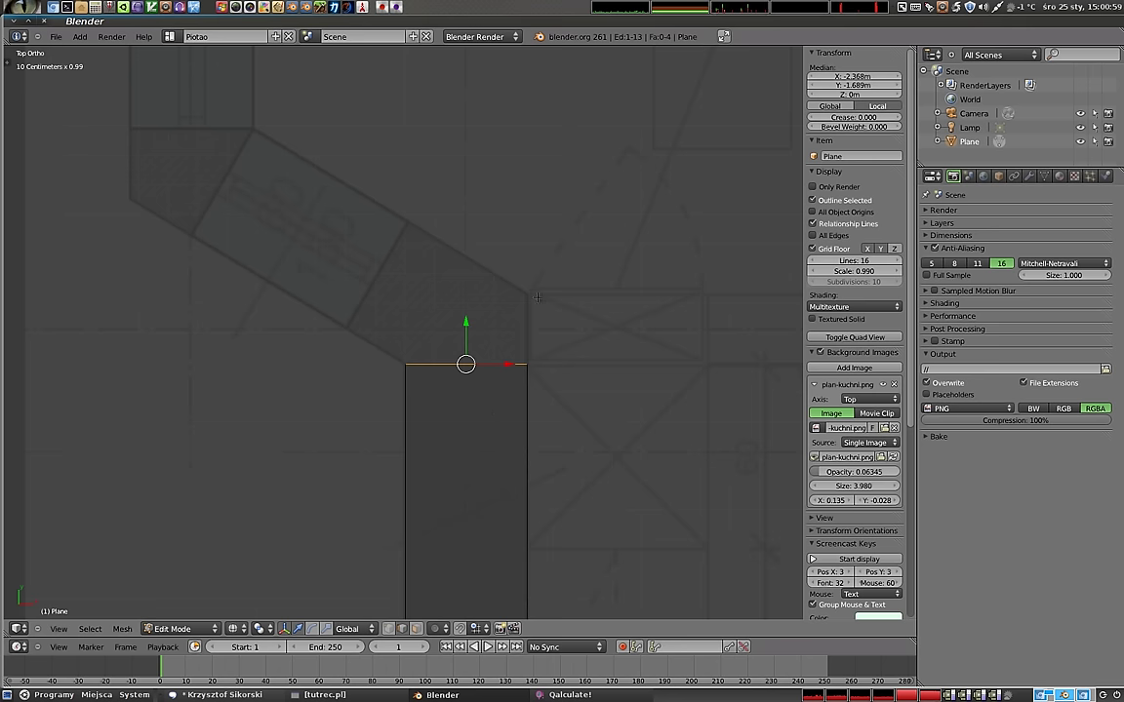
- Extrude the top edge upward into a new section ending level at the angled wall
key(e)
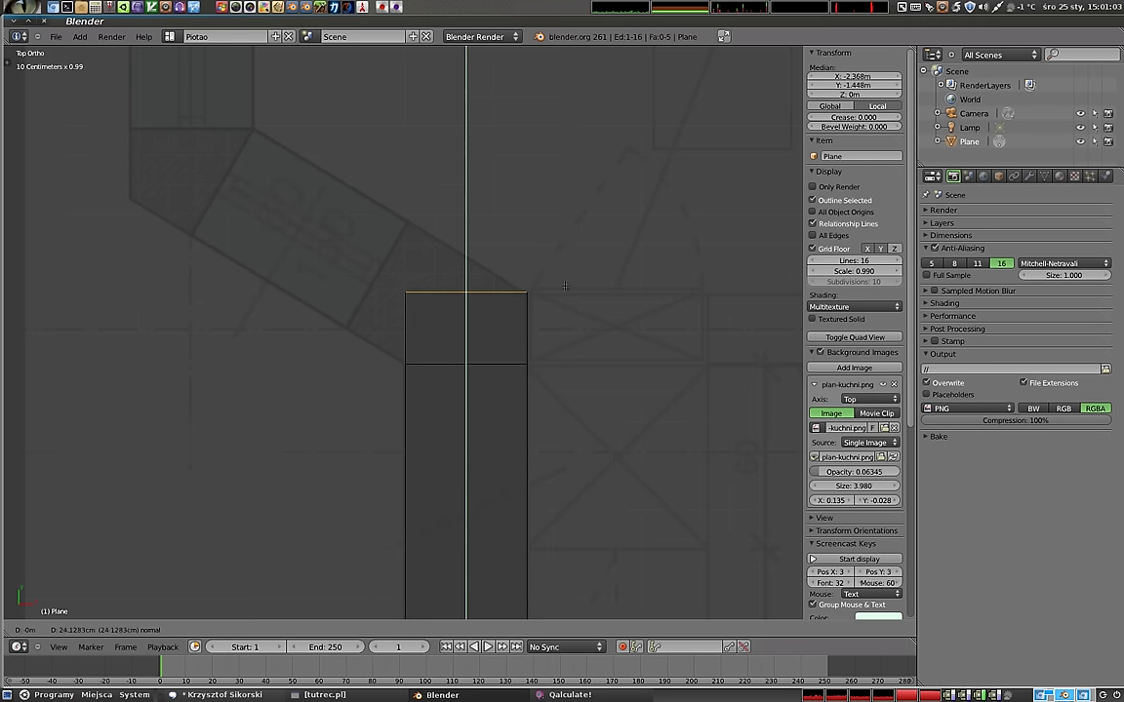
click(526, 310)
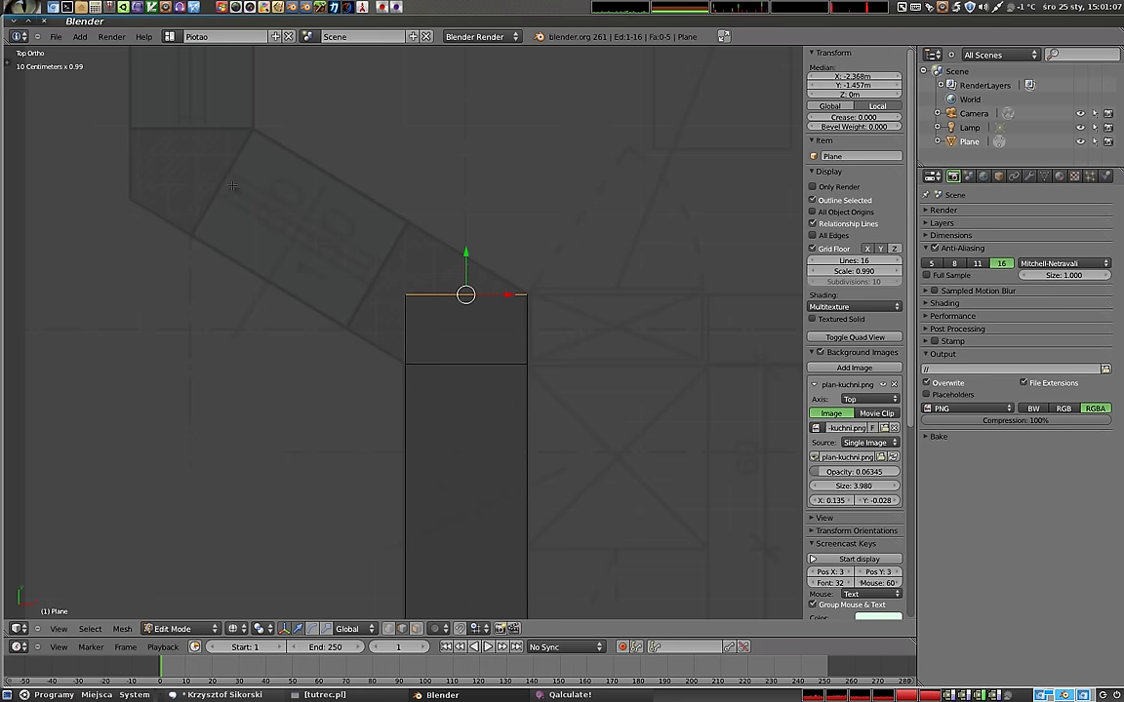
shift+middle_drag(446, 349, 541, 402)
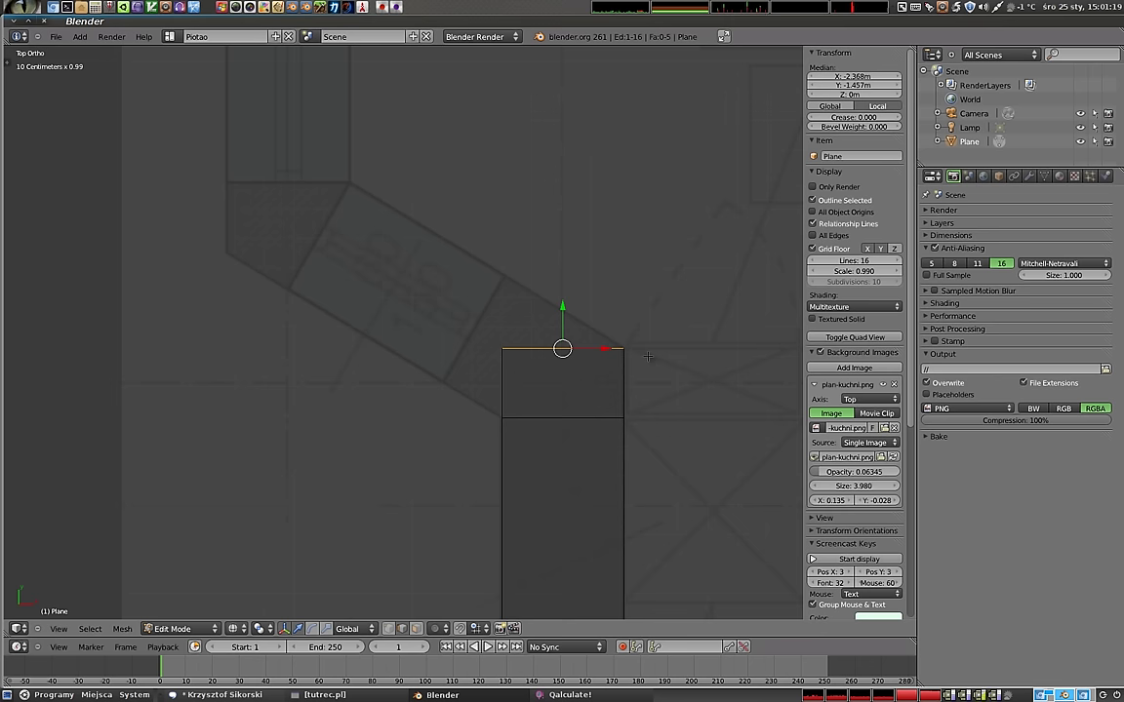
key(r)
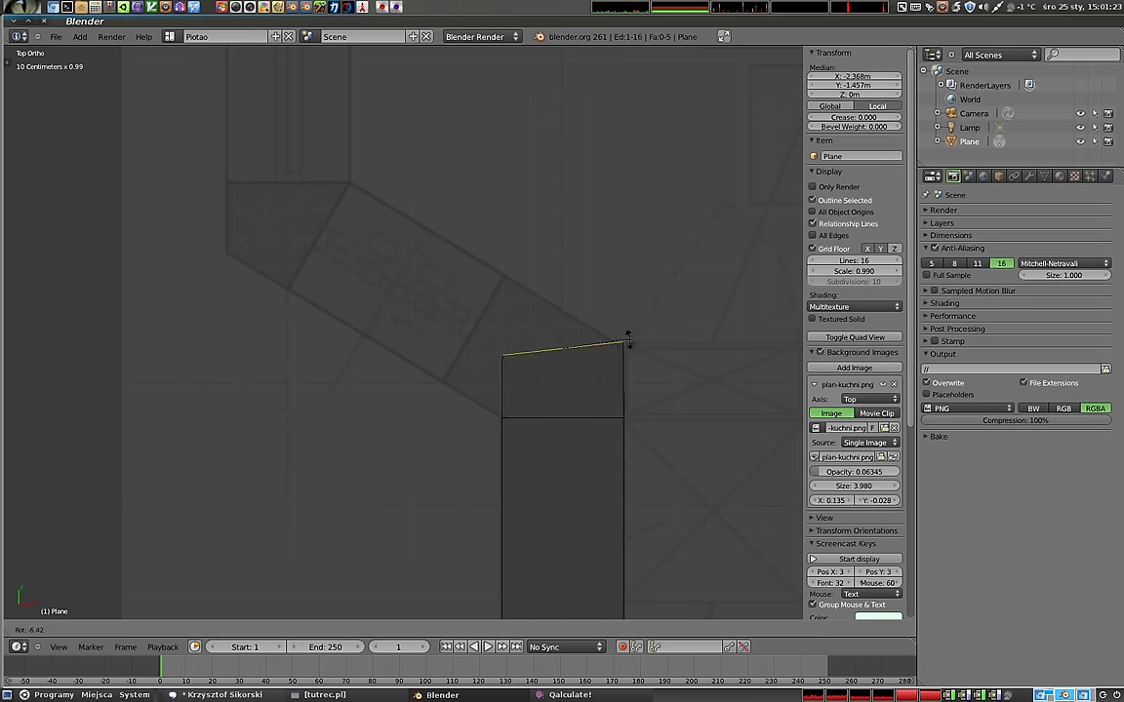
key(Escape)
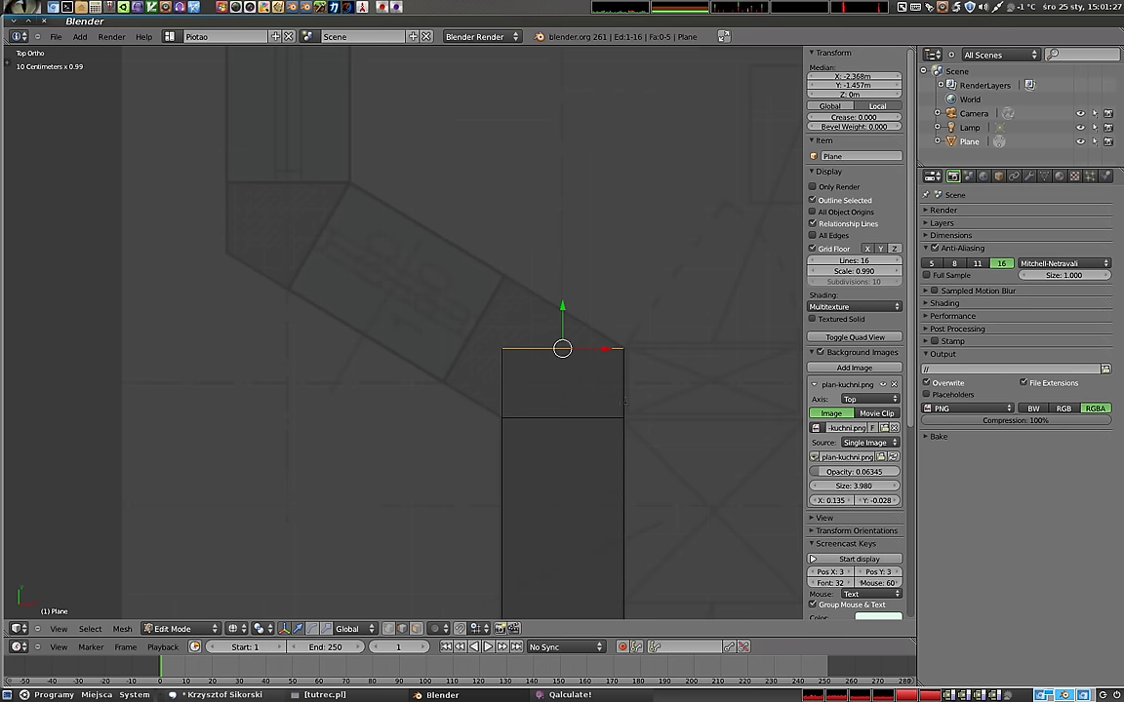
- Move and rotate the top edge into a steep slant, then loop-cut the angled piece
key(g)
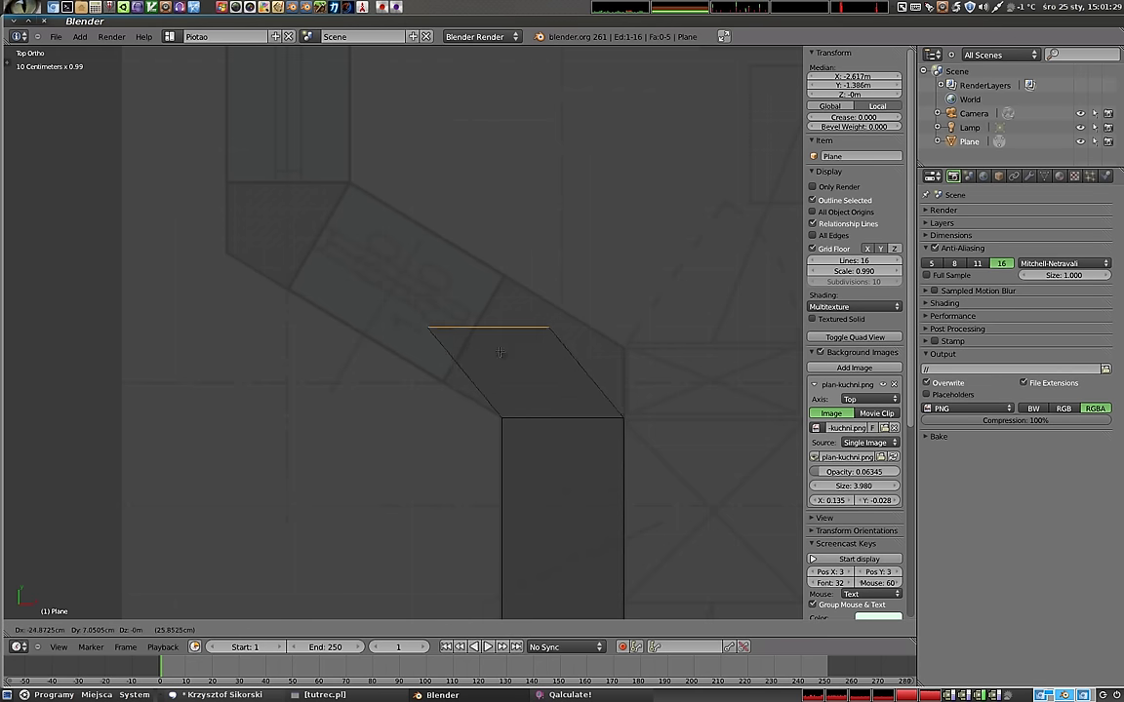
click(484, 350)
key(r)
click(540, 264)
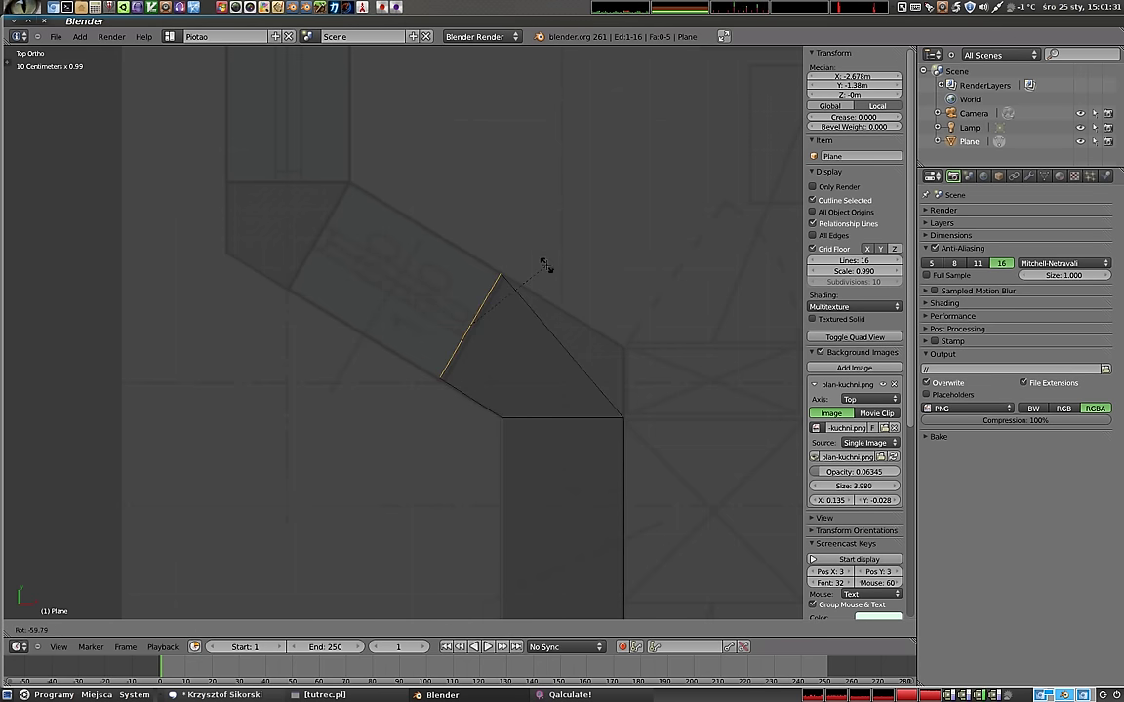
key(g)
click(549, 268)
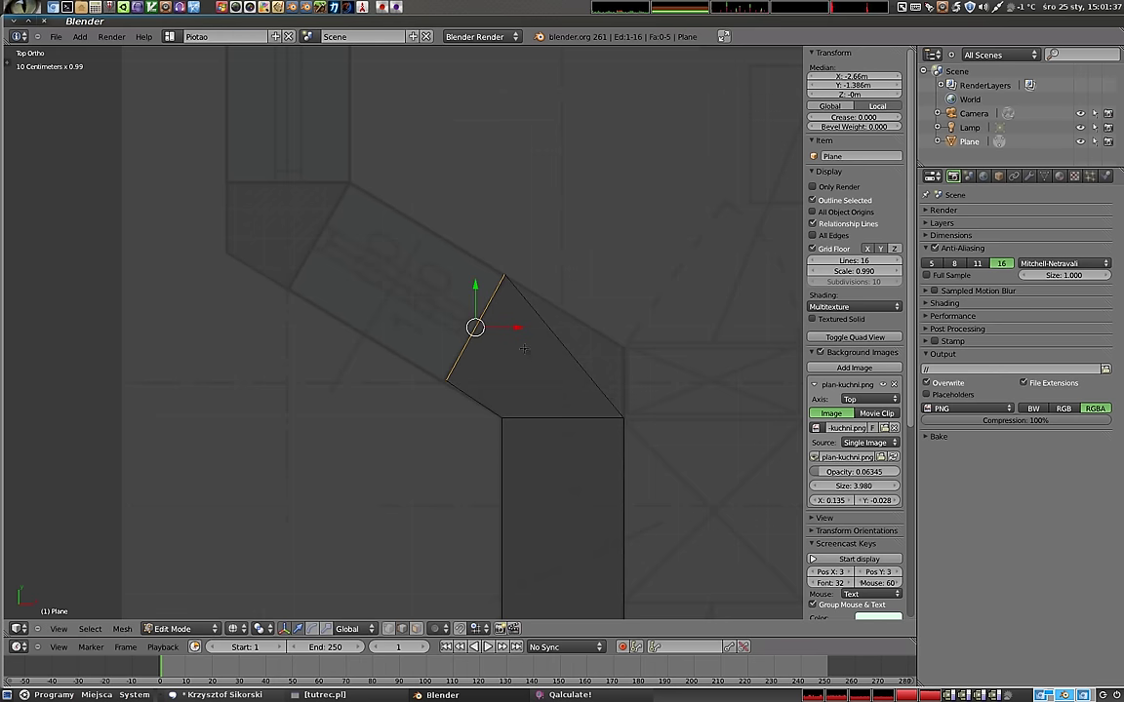
key(ctrl+r)
click(527, 343)
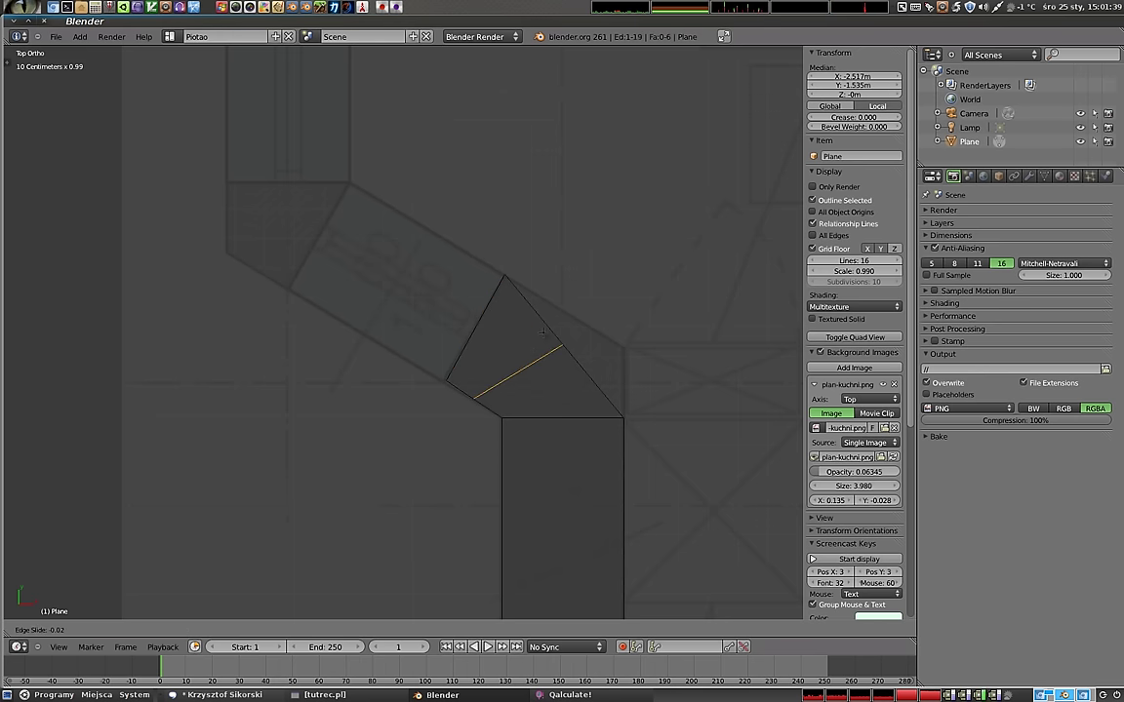
click(542, 332)
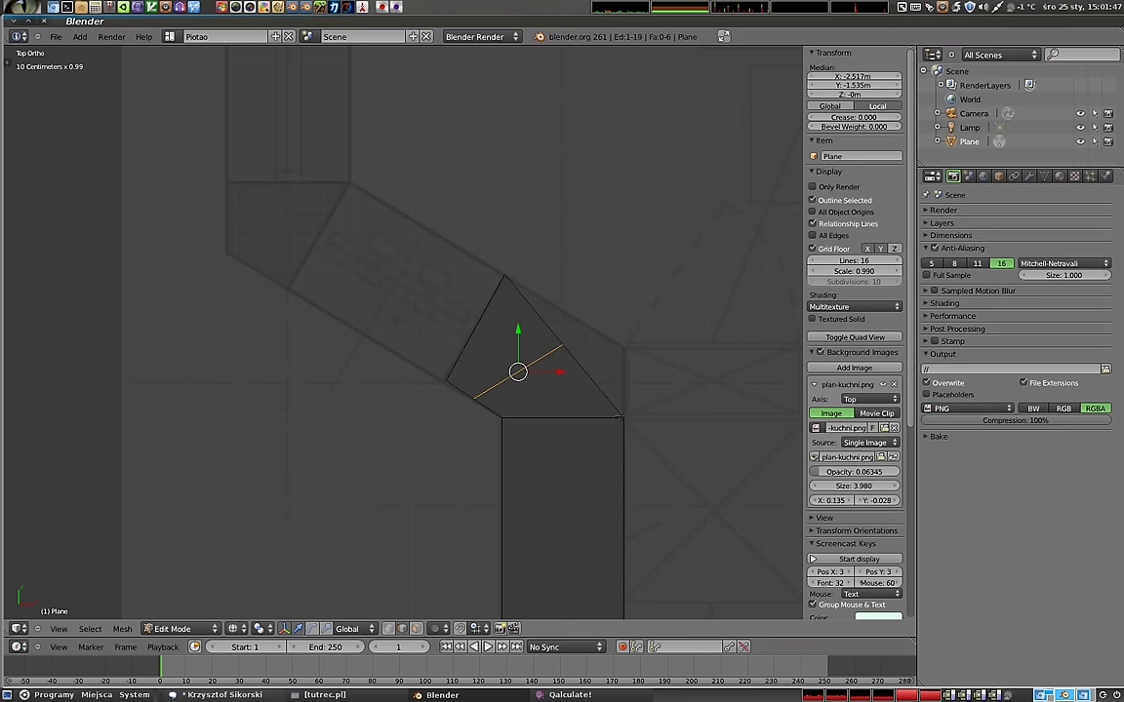
- Delete the angled piece's vertices, then start extruding the strip's top edge upward again
right_click(500, 294)
key(x)
click(489, 323)
right_click(514, 430)
key(x)
click(514, 439)
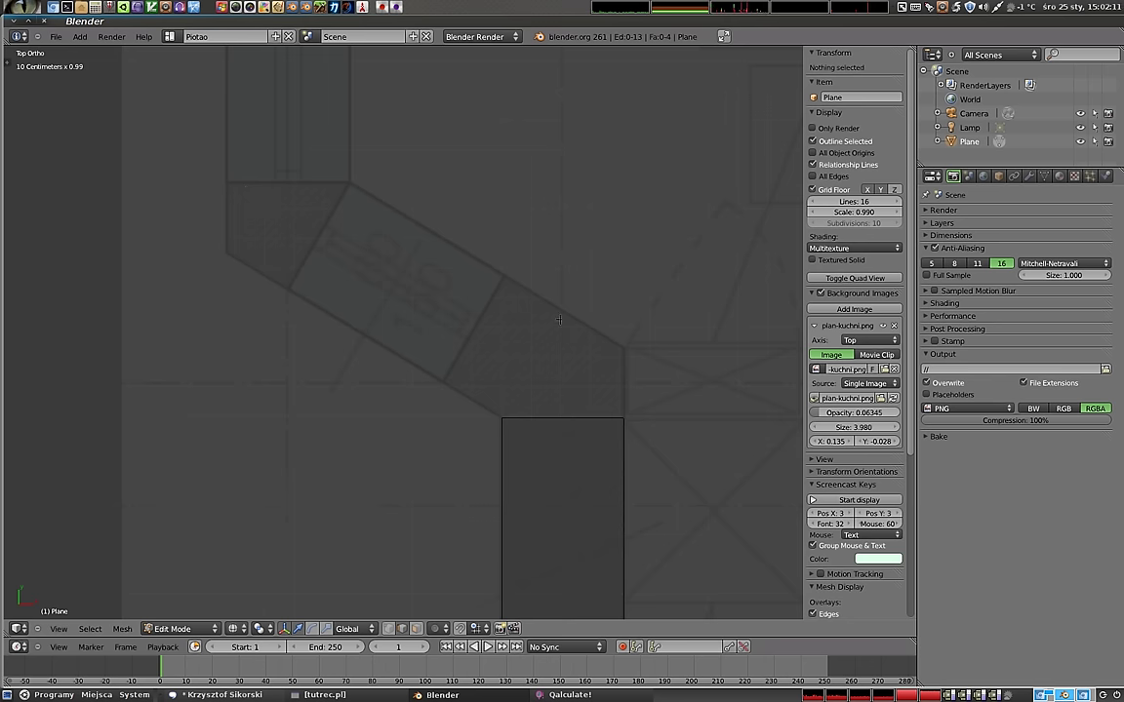
right_click(618, 419)
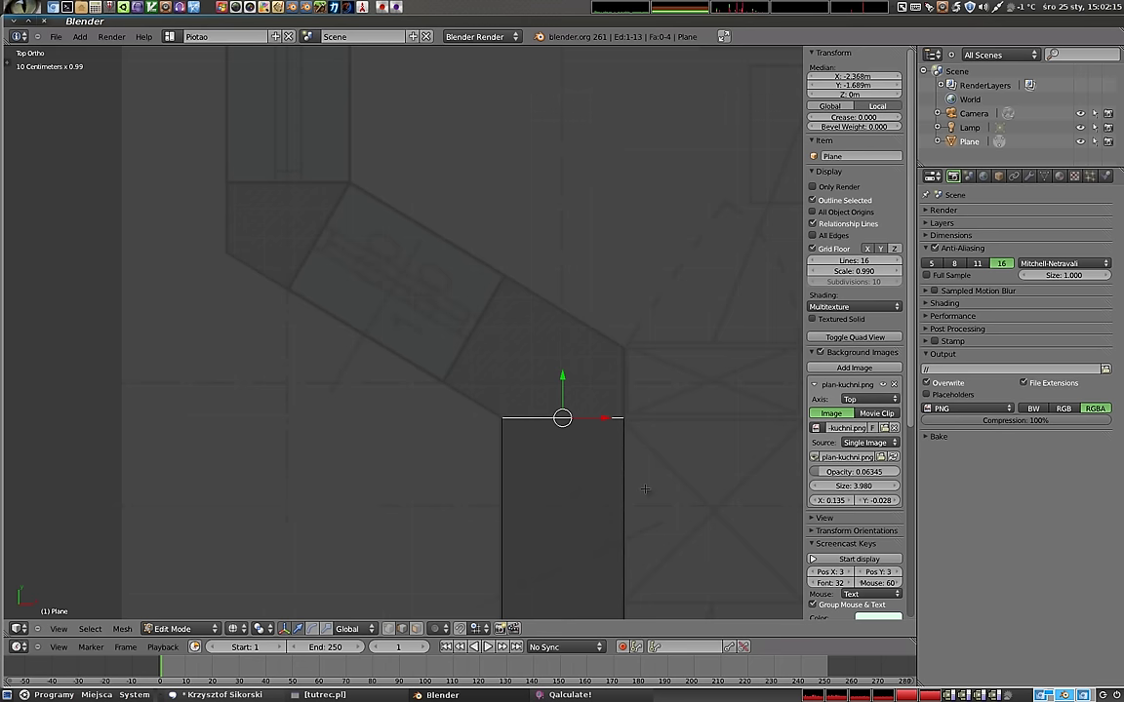
key(e)
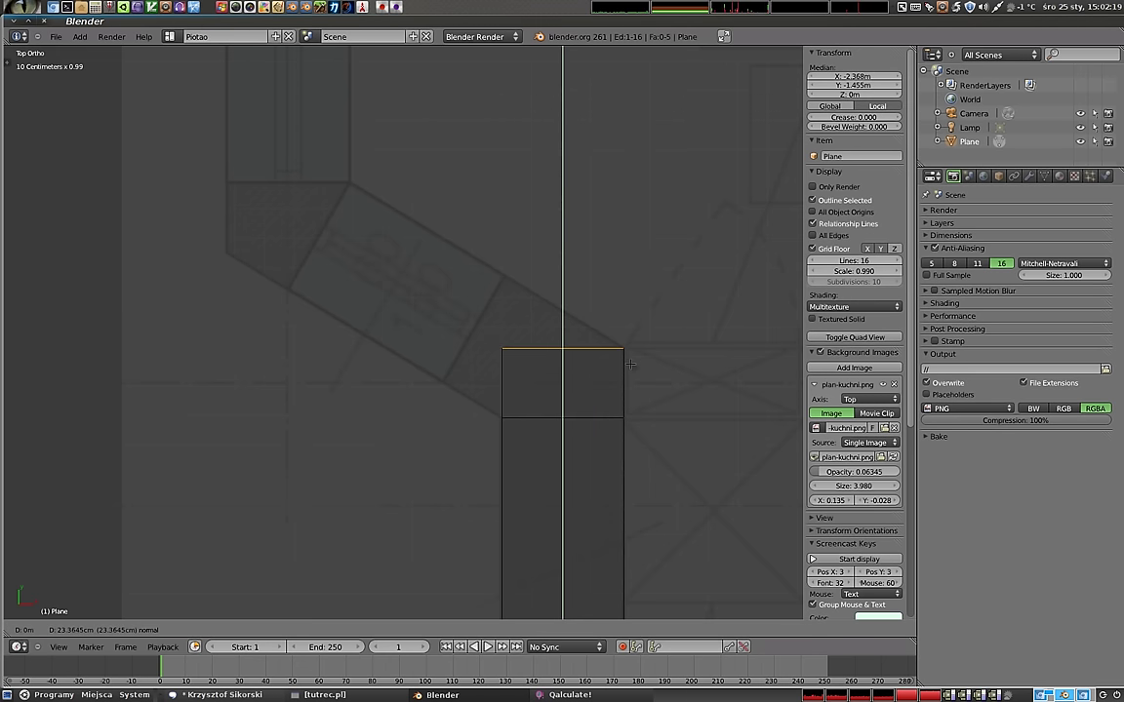
- Set the new section's height, then move its top-left corner vertex up to the diagonal
click(631, 365)
key(ctrl+Tab)
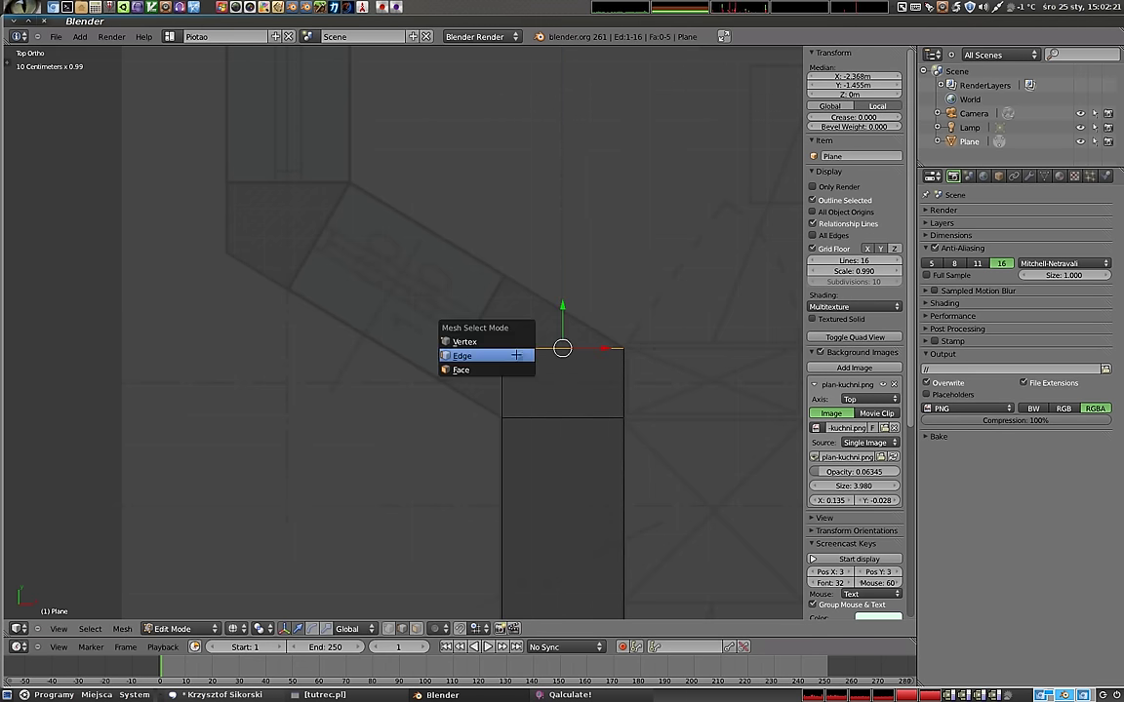
click(512, 340)
right_click(514, 378)
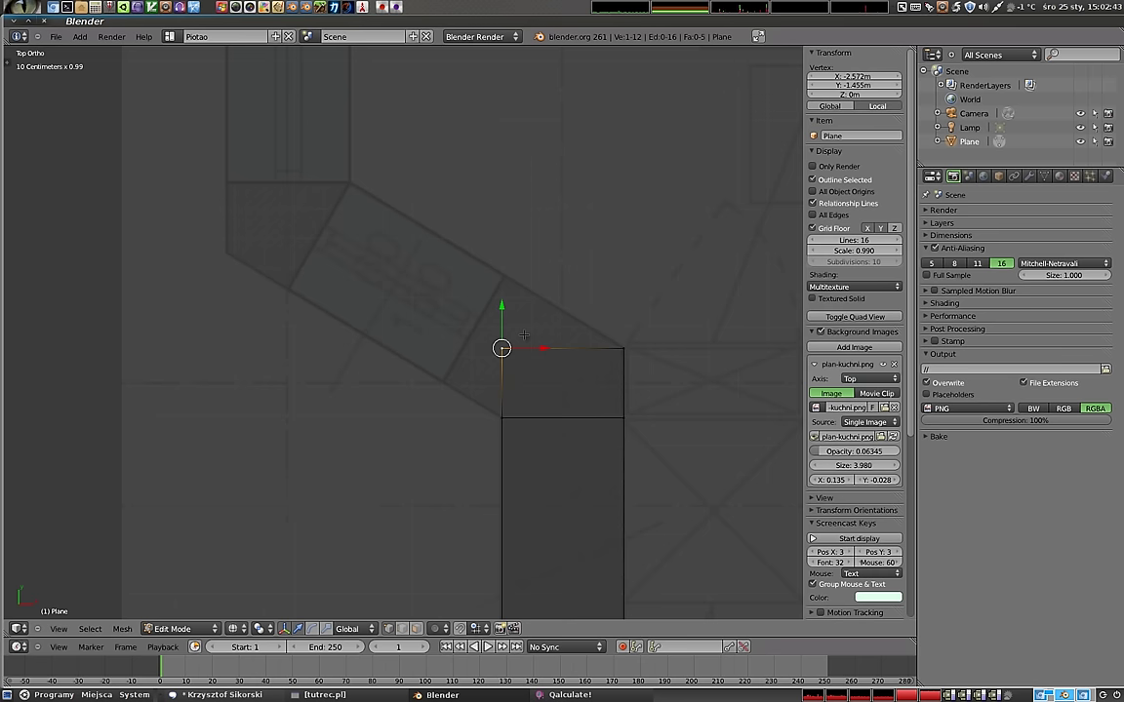
key(g)
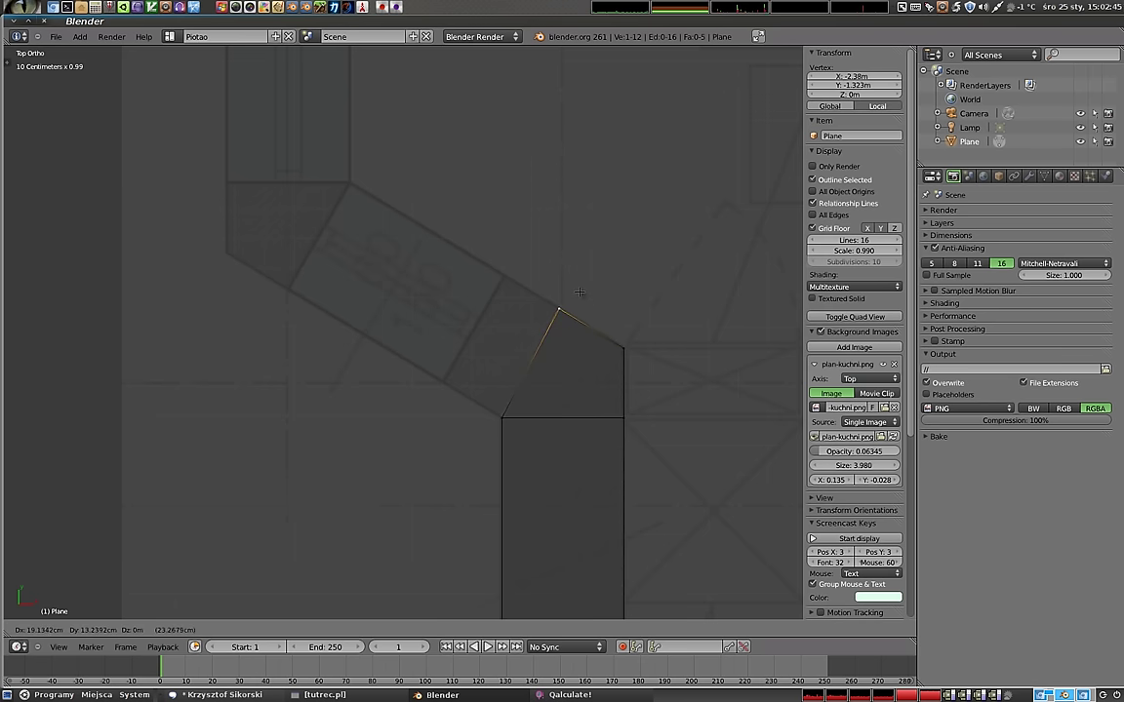
click(588, 300)
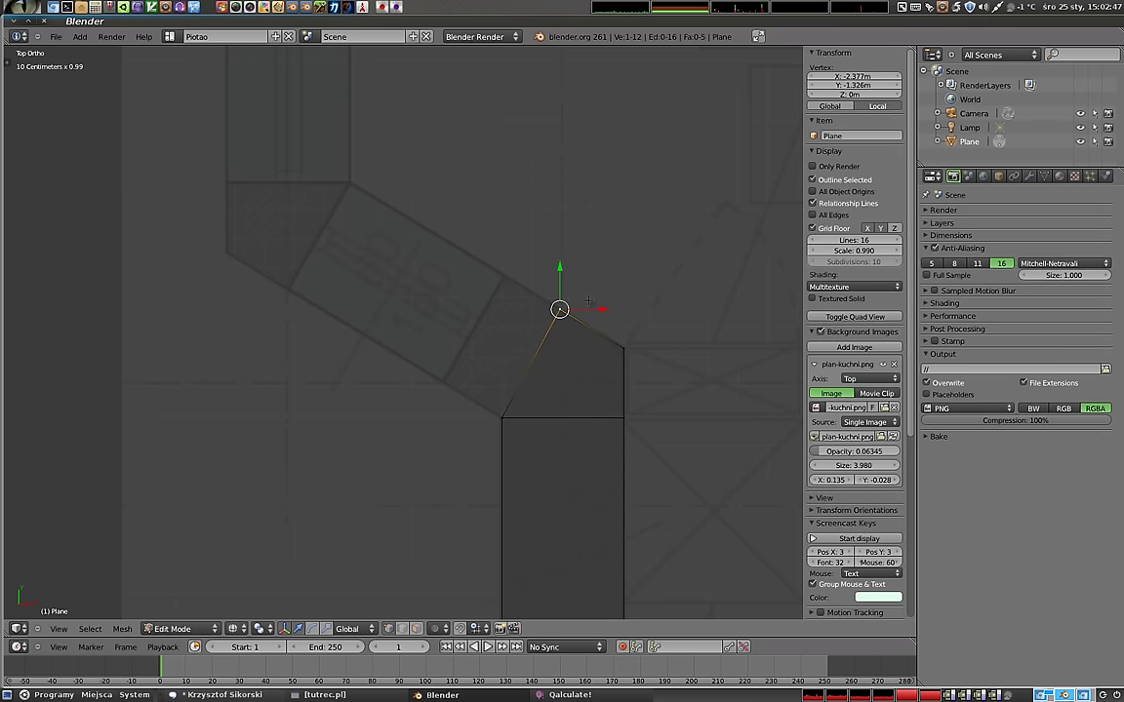
- Try extruding the slanted edge along the diagonal, undo it, and select the top corner vertex
shift+click(504, 402)
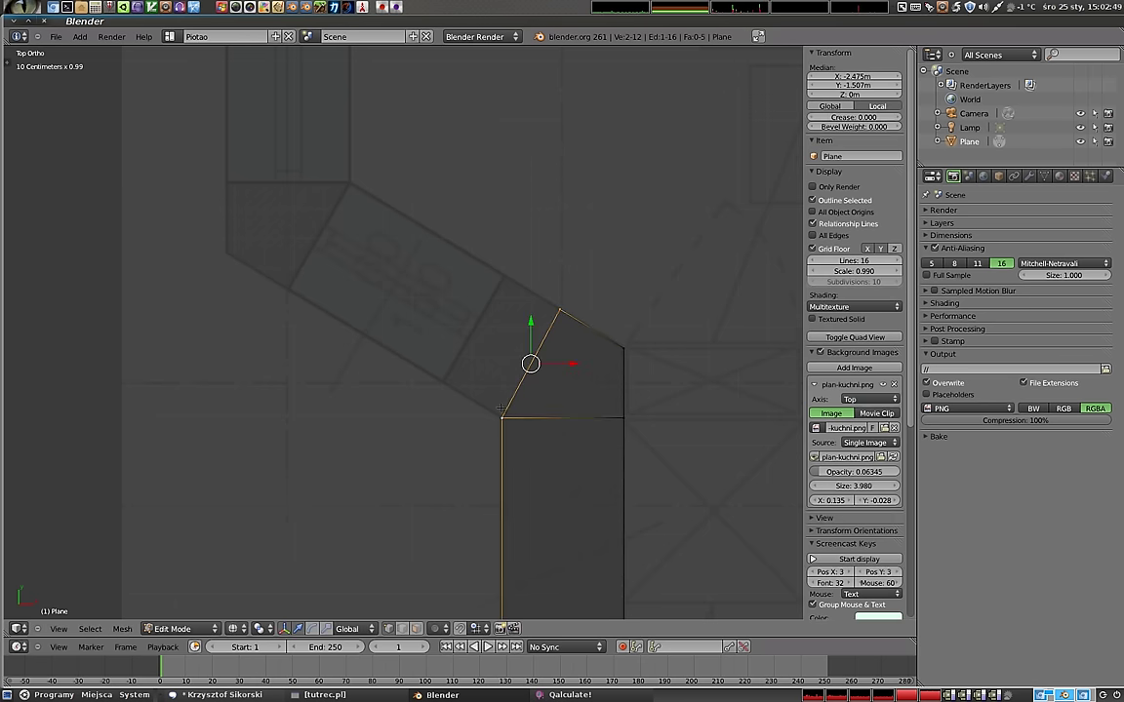
key(e)
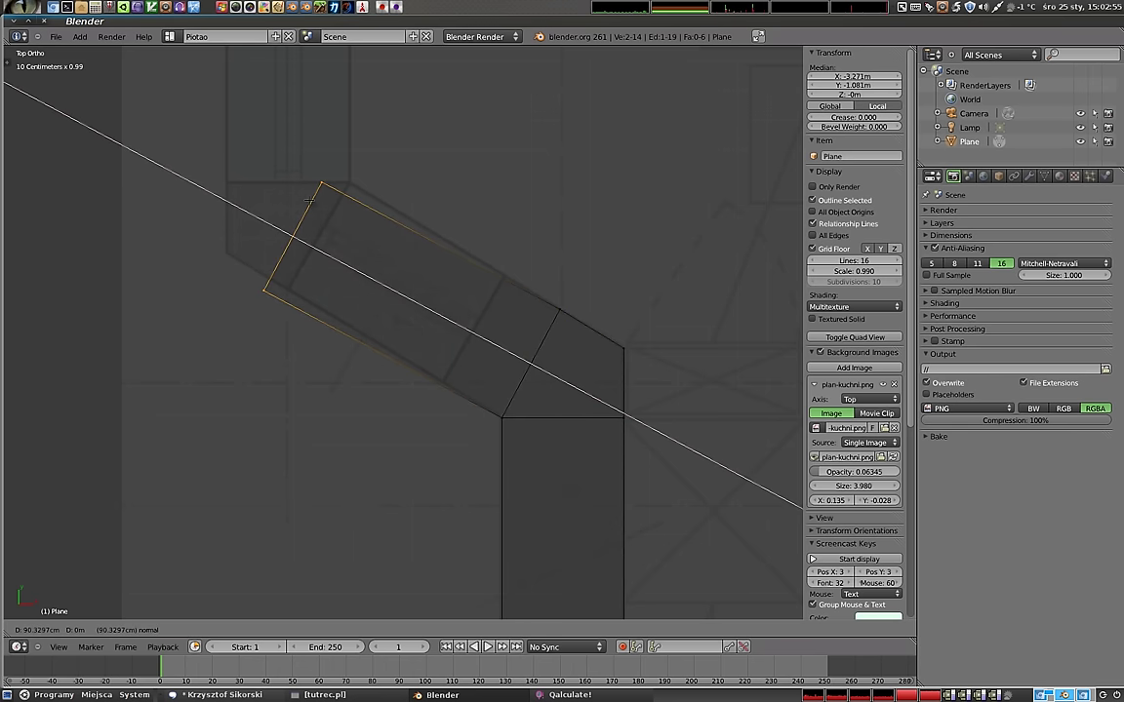
click(308, 202)
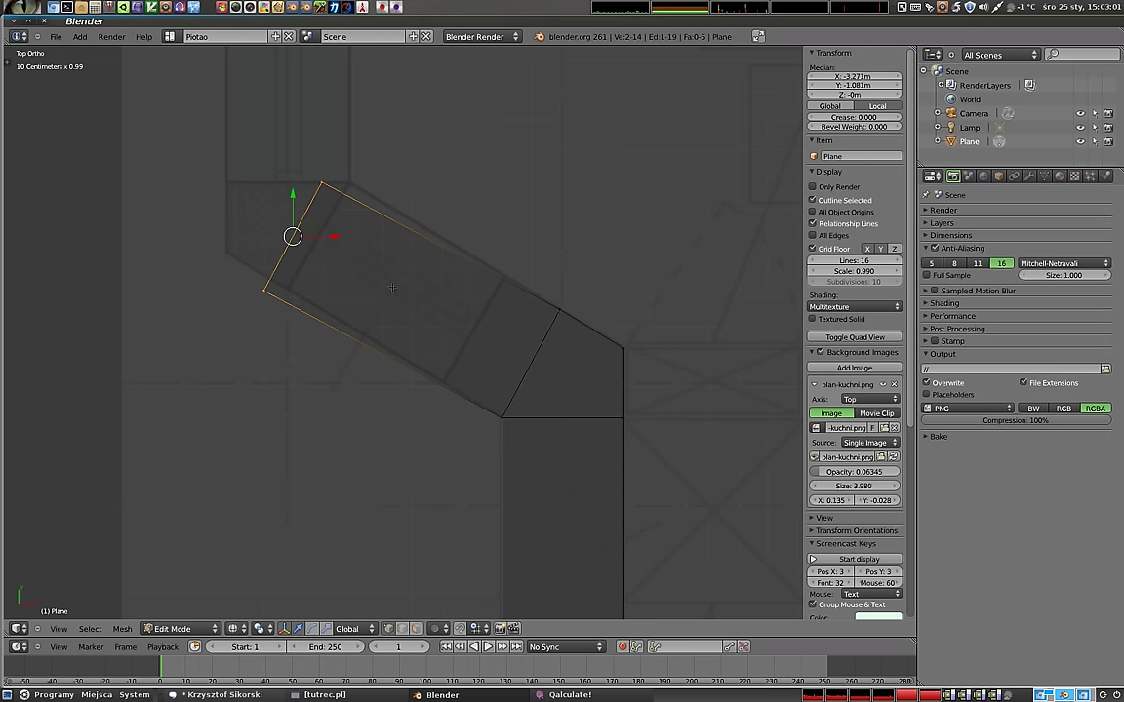
key(ctrl+z)
right_click(553, 367)
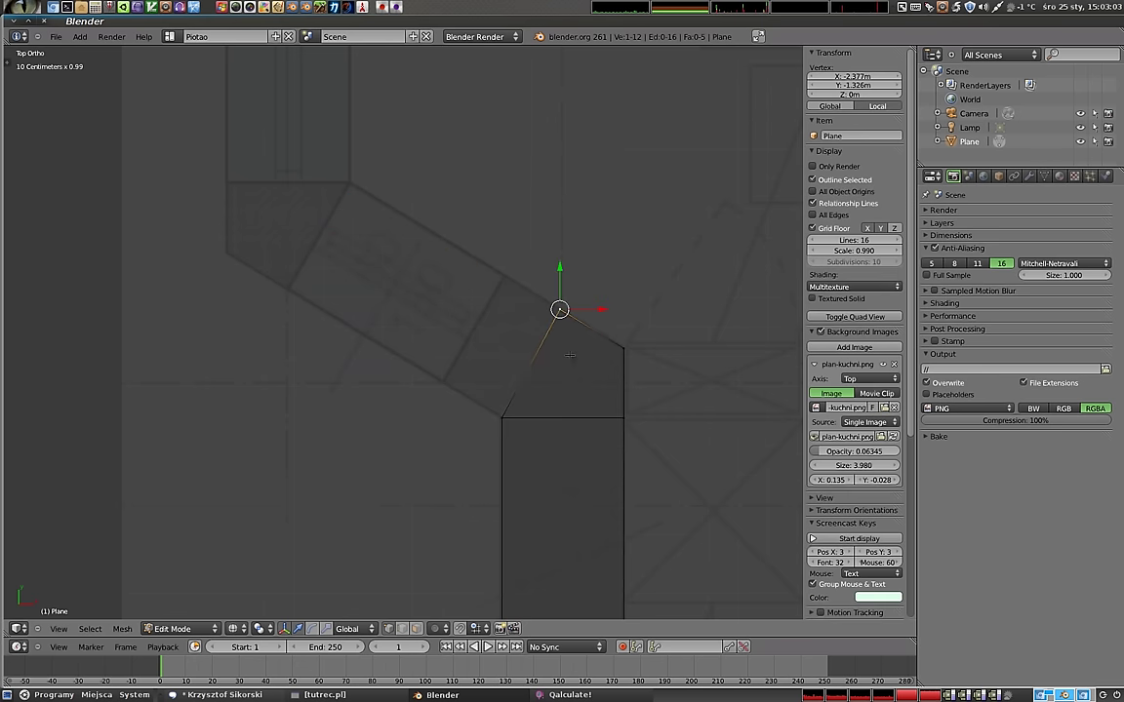
- Delete the top corner vertex and extrude the right corner vertex to the diagonal's far upper-left corner
key(x)
click(570, 356)
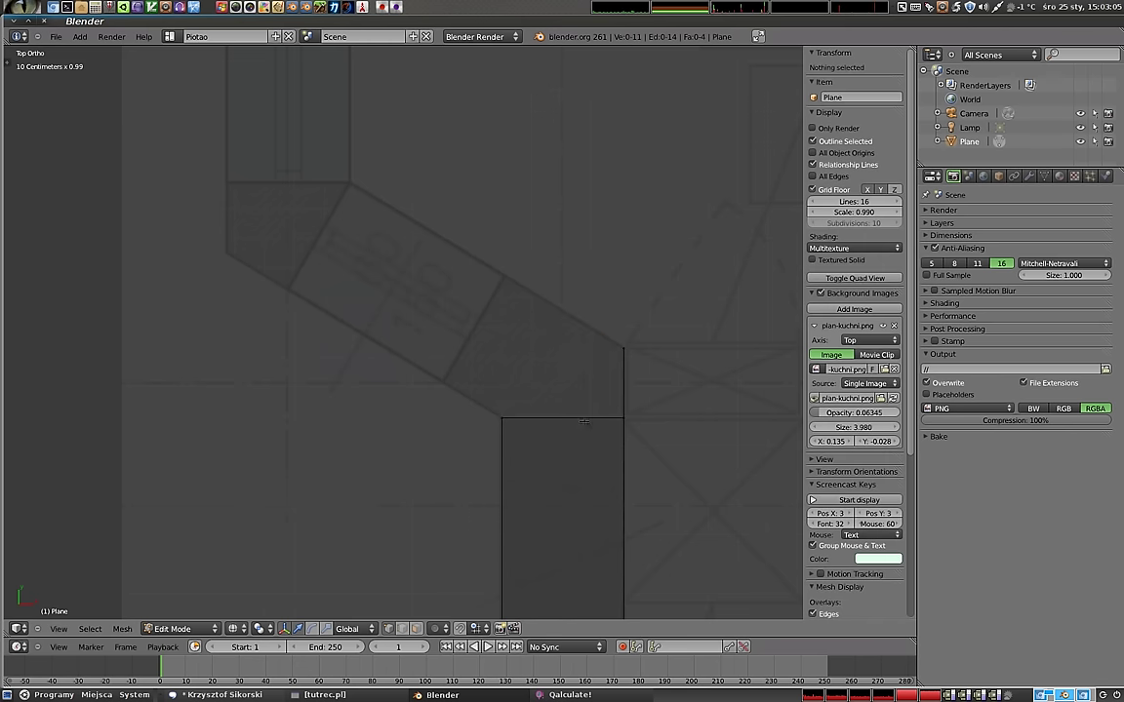
right_click(624, 347)
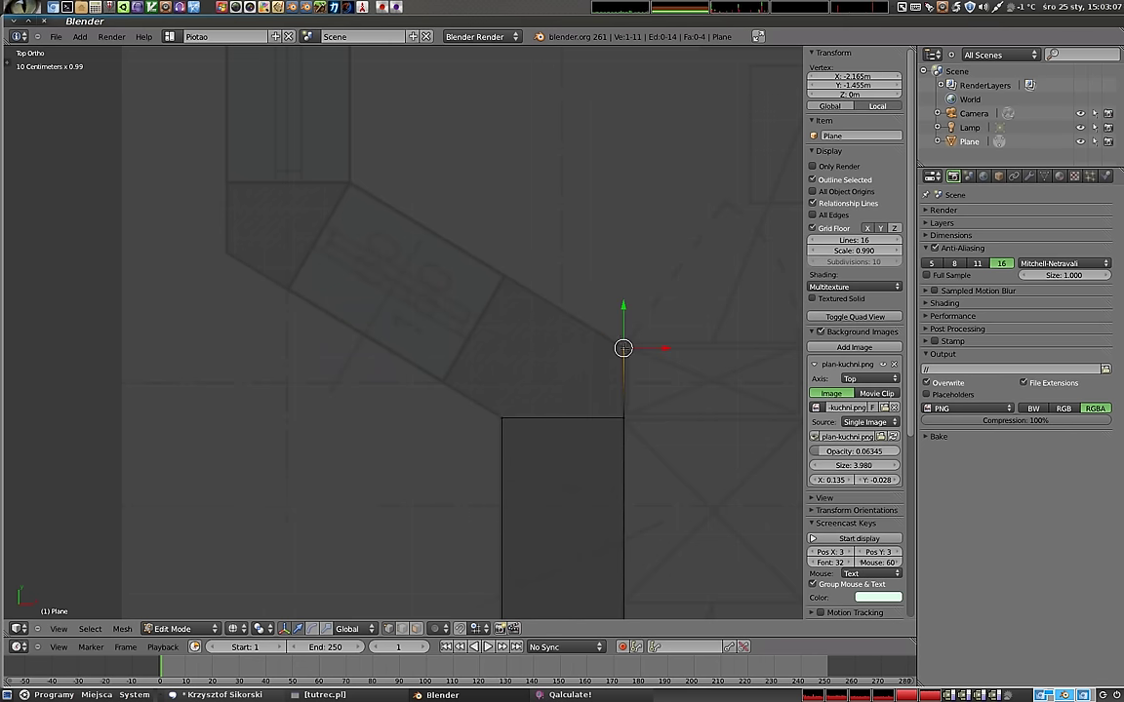
key(e)
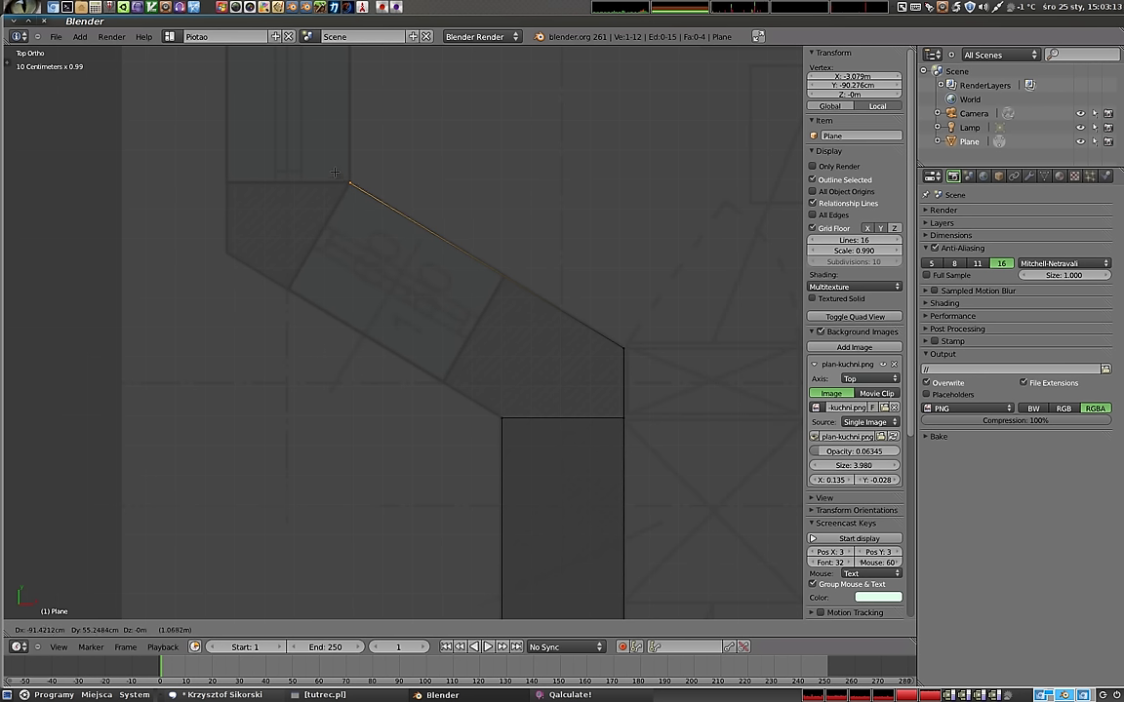
click(334, 173)
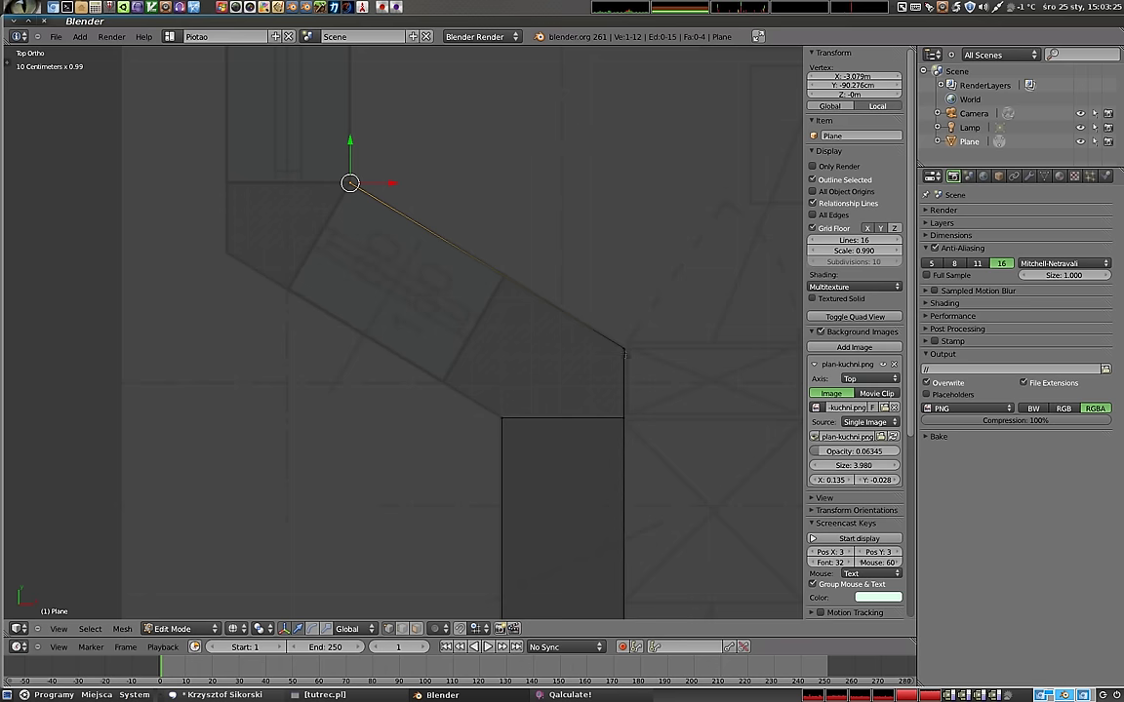
shift+right_click(558, 312)
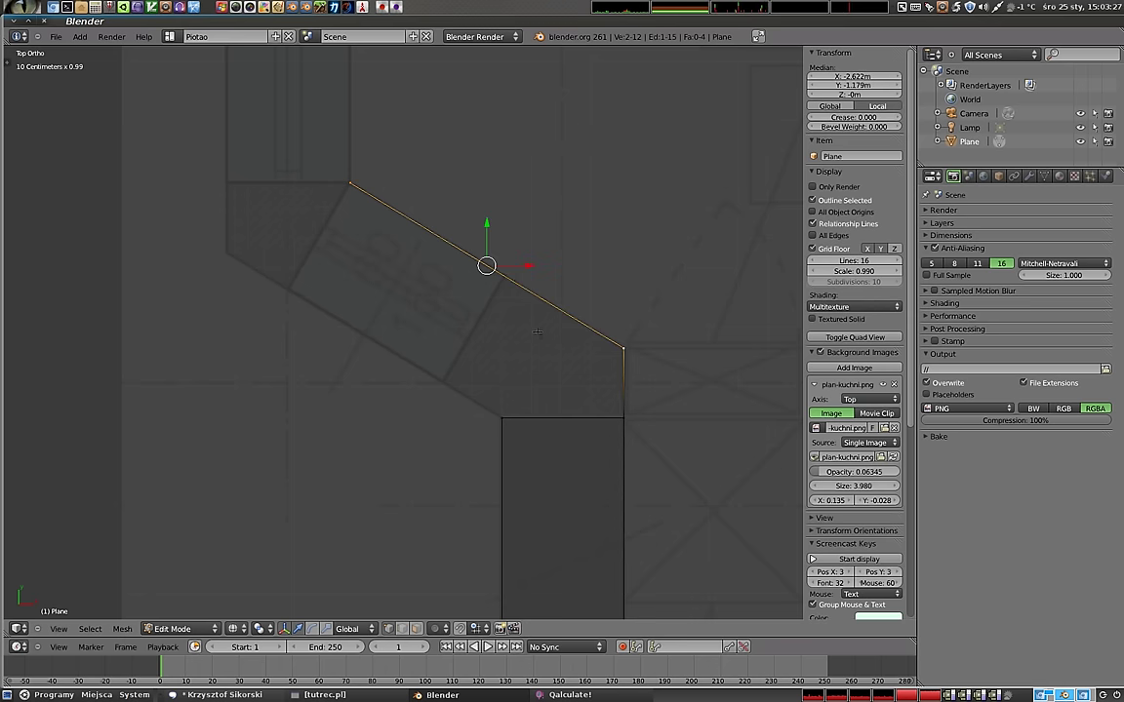
key(w)
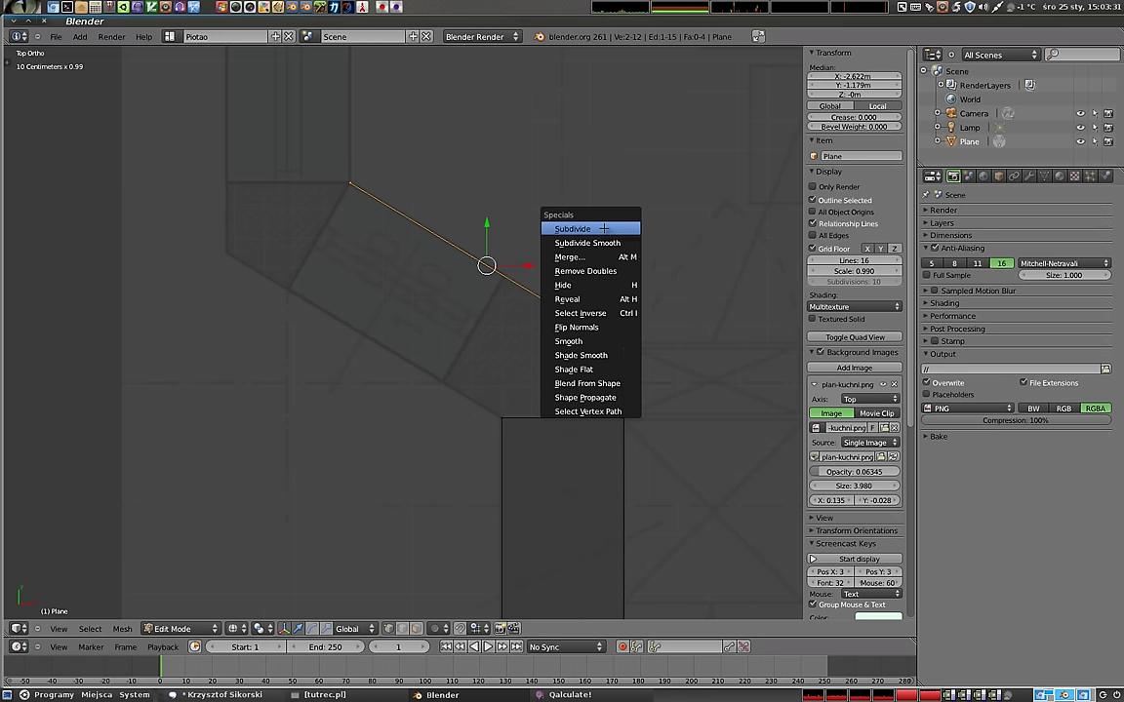
- Subdivide the long diagonal edge and move its new middle vertex down and right
click(604, 229)
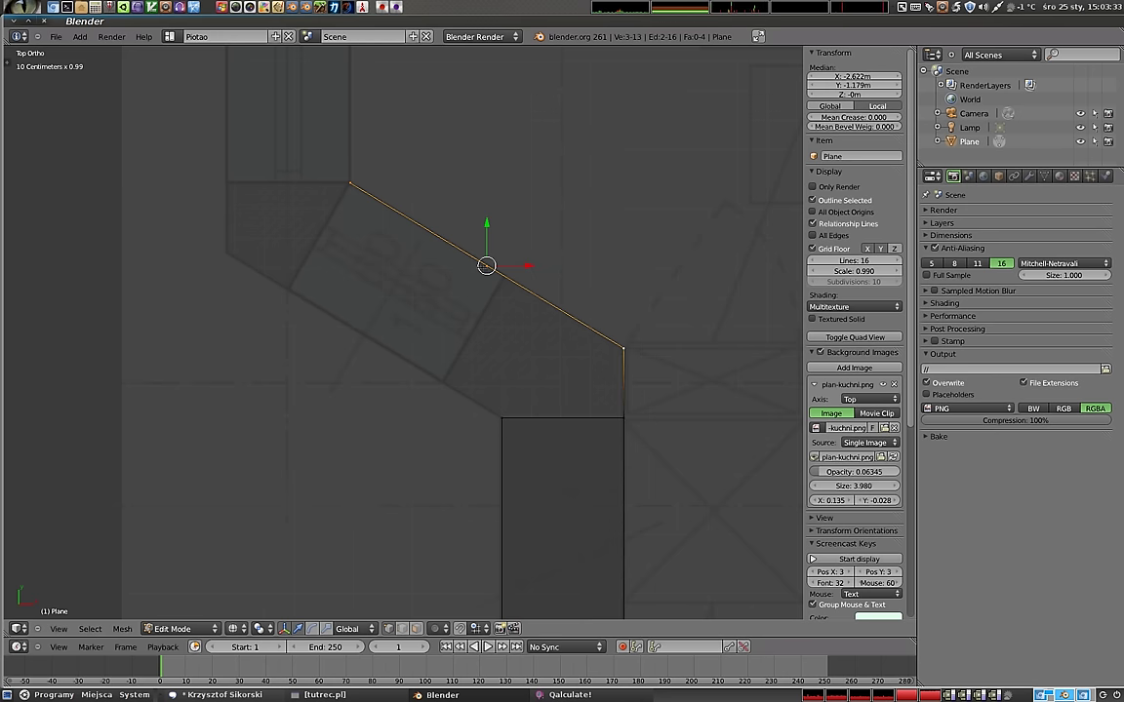
right_click(487, 267)
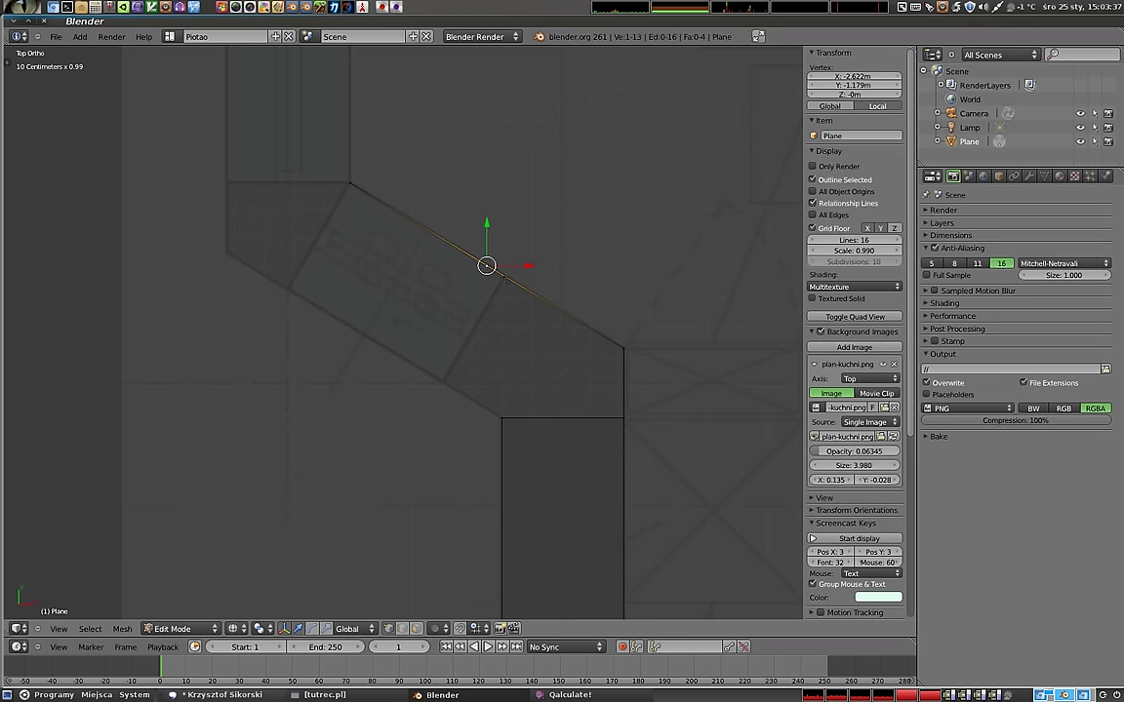
key(g)
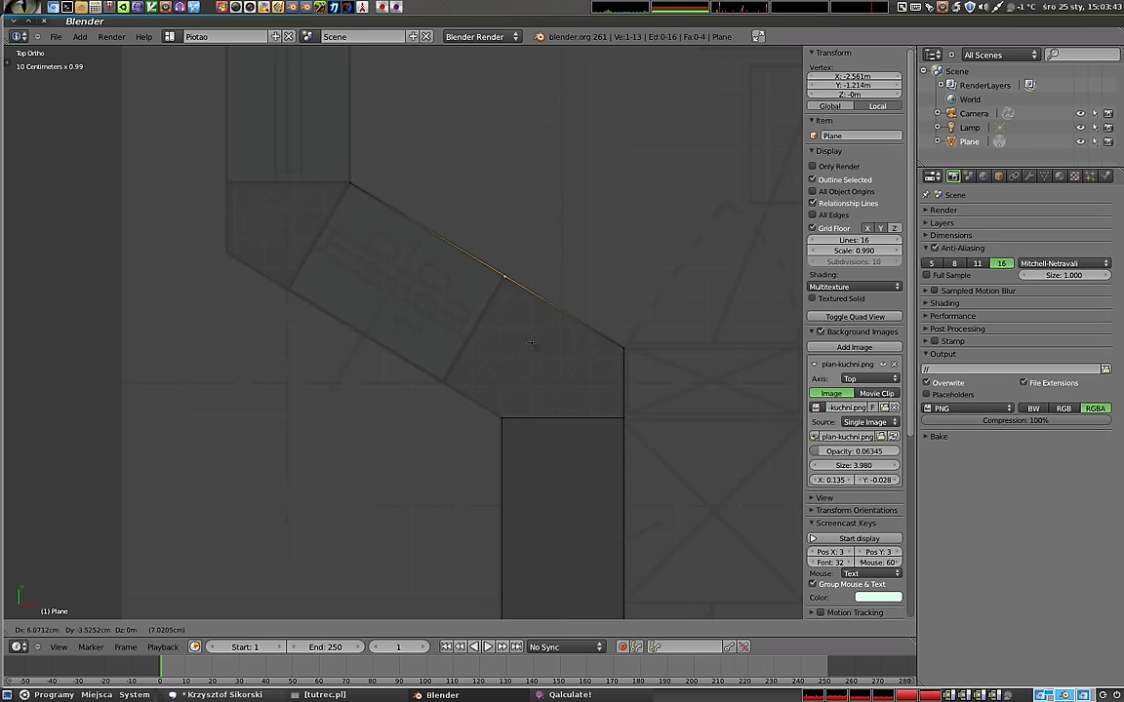
click(531, 341)
- Orbit to inspect the edge in 3D, then return to top view zoomed onto the vertex
middle_drag(563, 349, 360, 239)
middle_drag(550, 312, 389, 212)
middle_drag(518, 290, 516, 289)
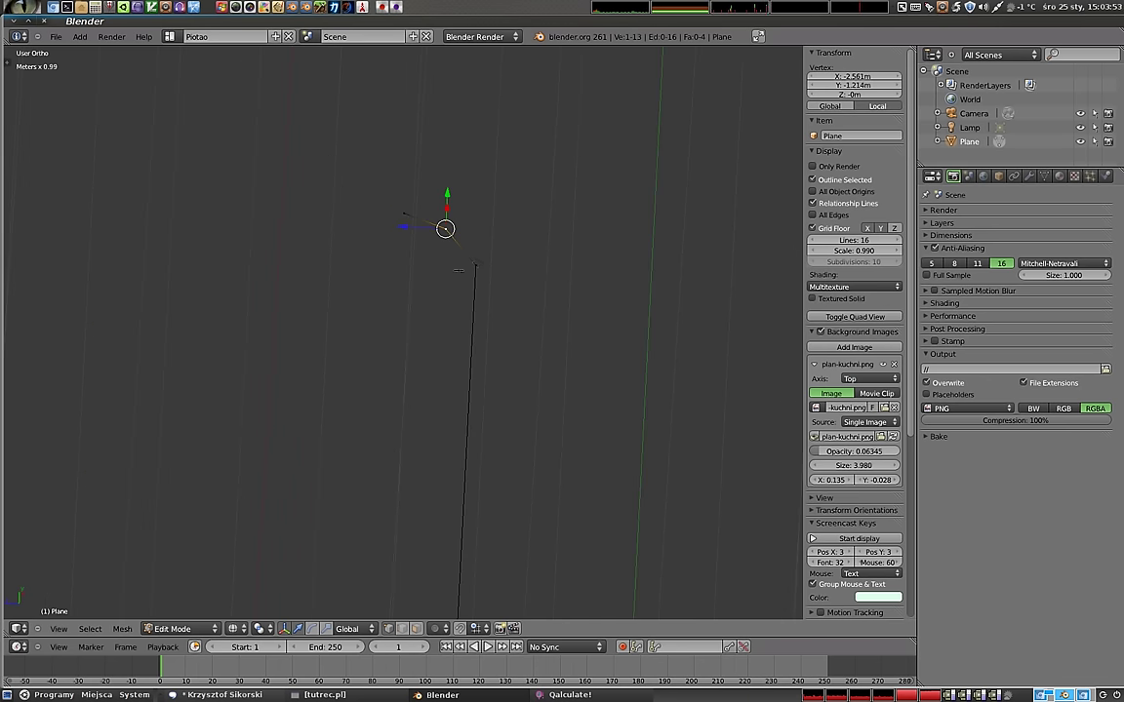
middle_drag(459, 270, 453, 262)
key(KP_7)
scroll(473, 289, up, 3)
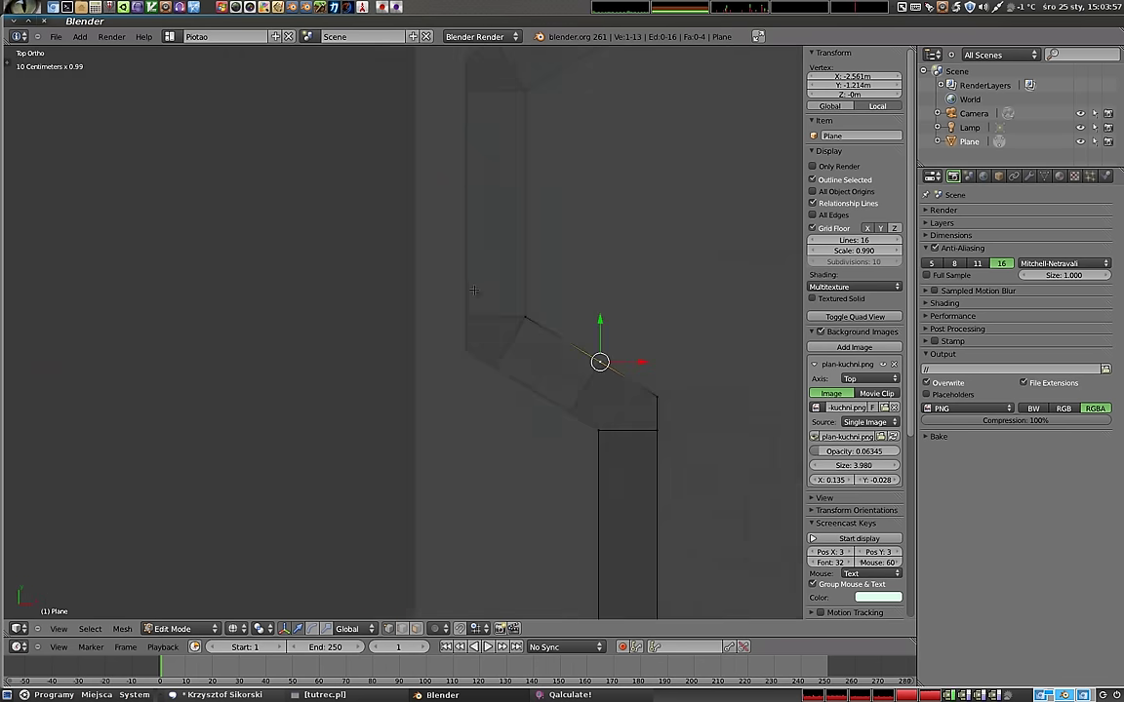
shift+middle_drag(474, 289, 329, 227)
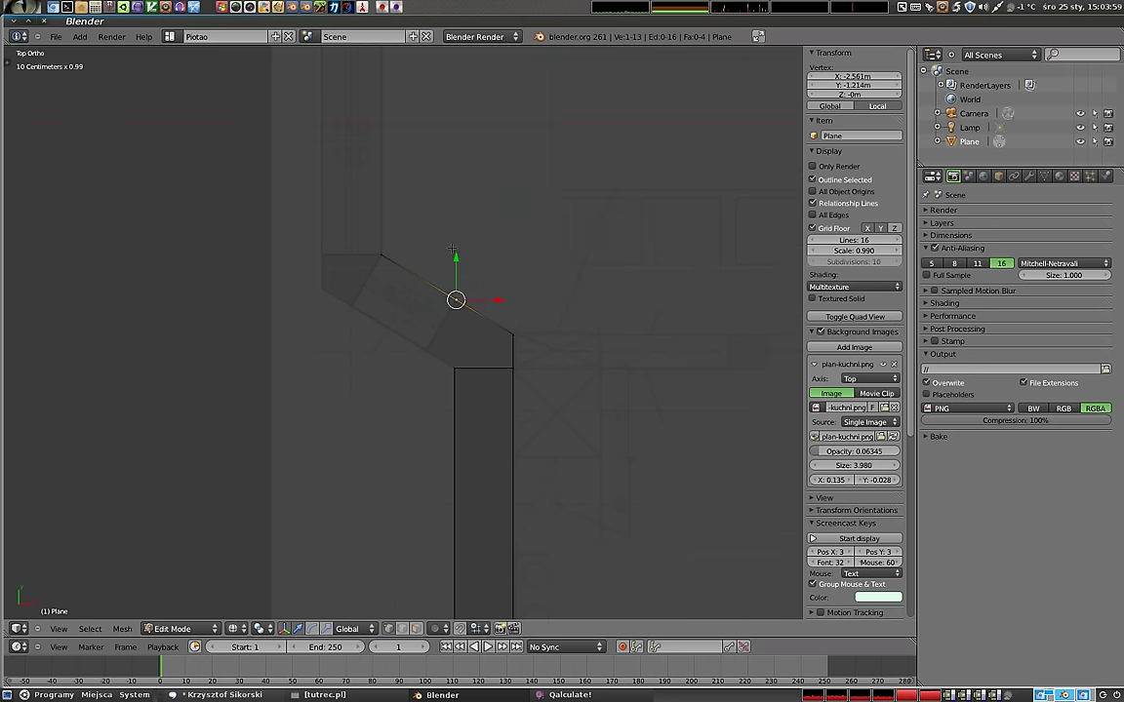
scroll(458, 294, up, 2)
scroll(458, 294, up, 3)
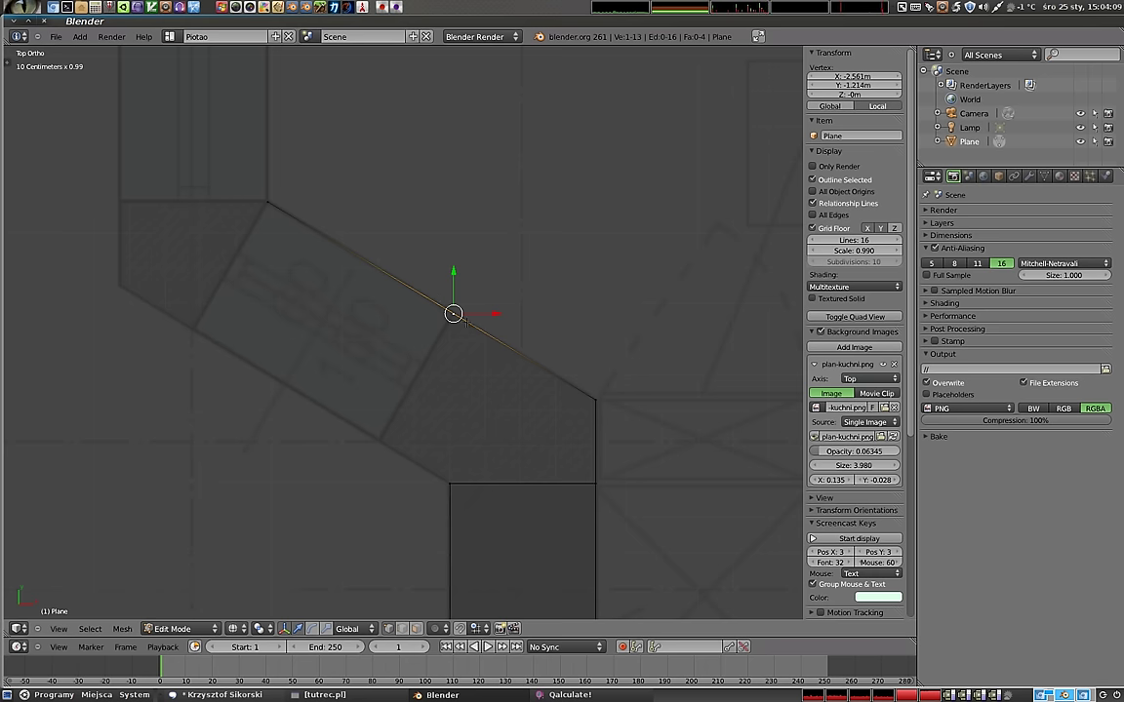
- Delete the bent edge's vertex and join the two end vertices with a straight edge
key(x)
click(497, 279)
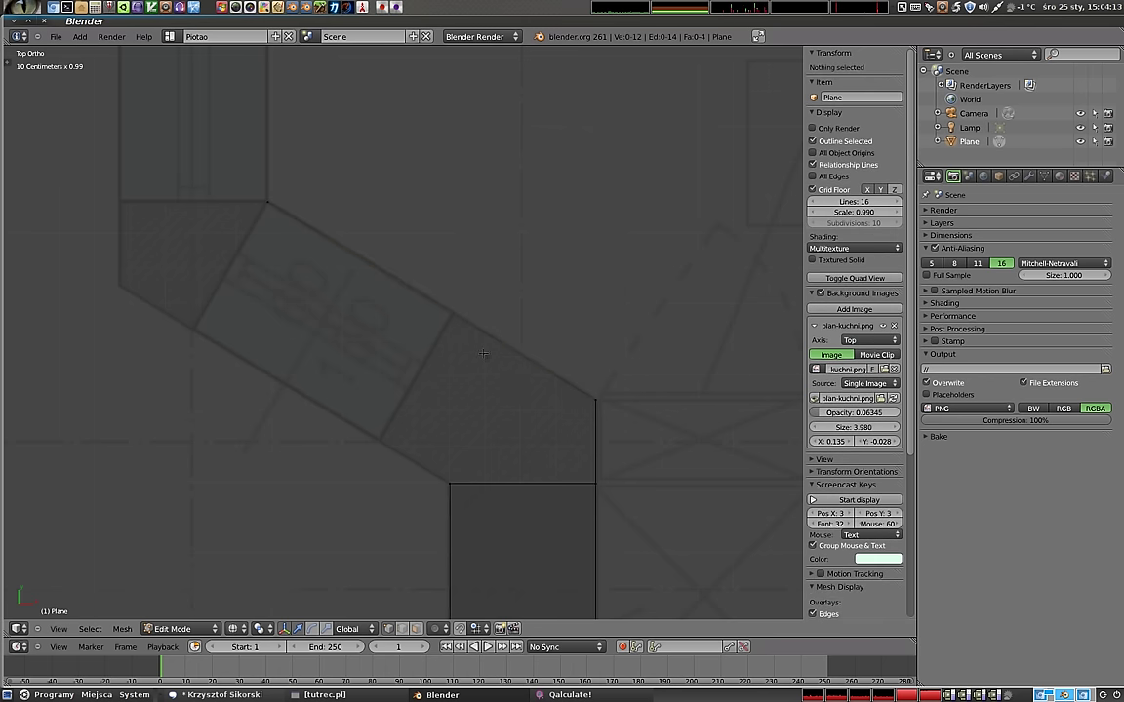
right_click(585, 411)
shift+right_click(272, 222)
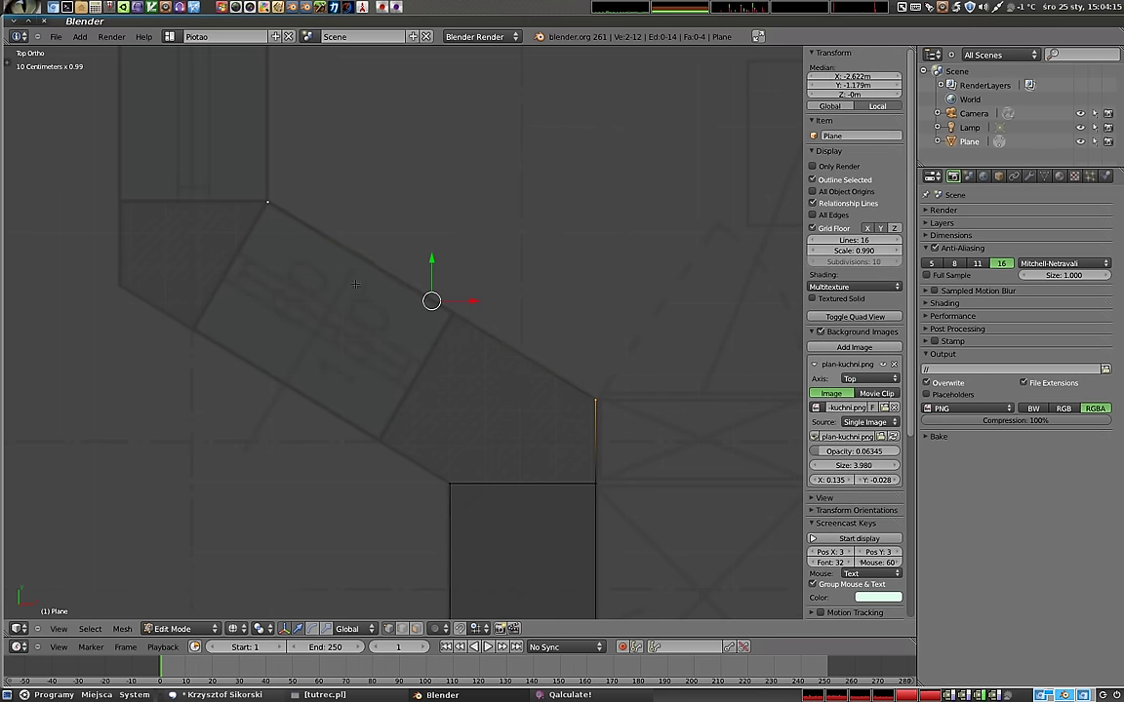
key(f)
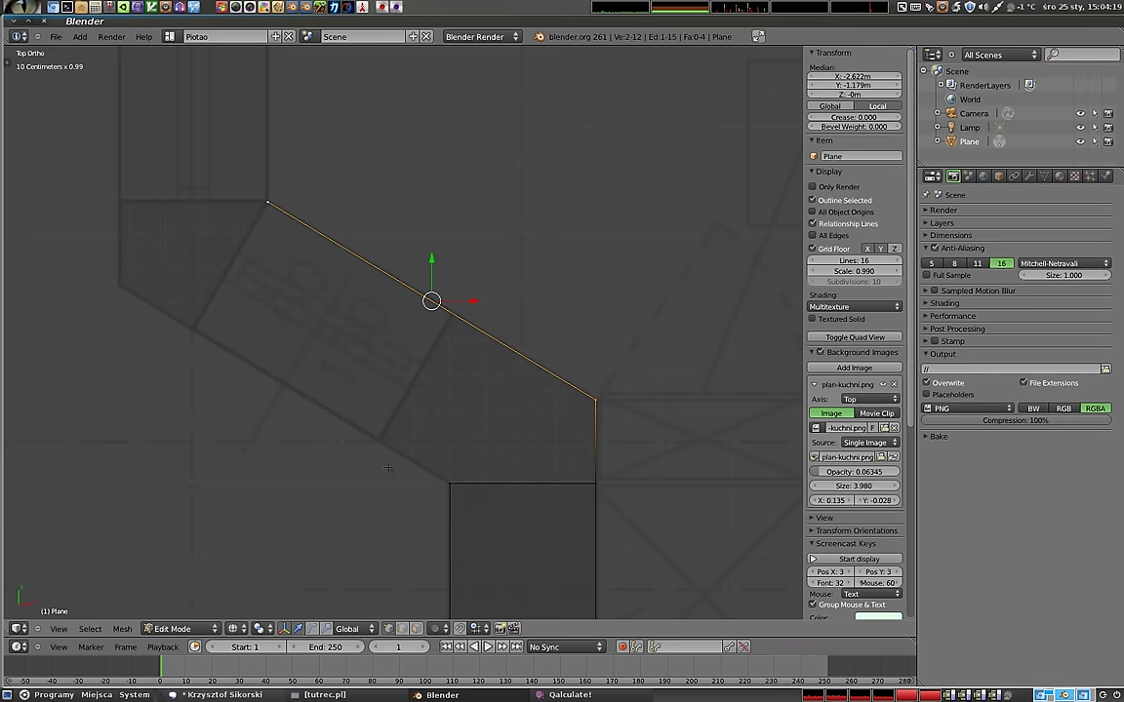
- Set the transform orientation to Normal and subdivide the new edge at its midpoint
click(347, 628)
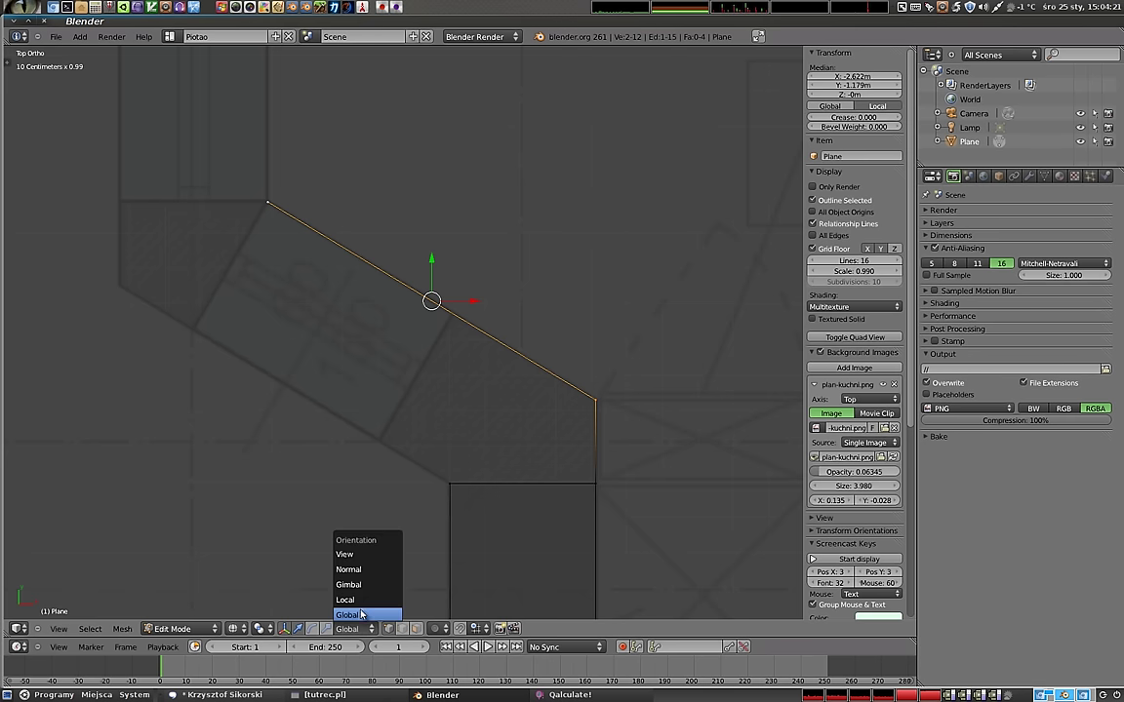
click(342, 612)
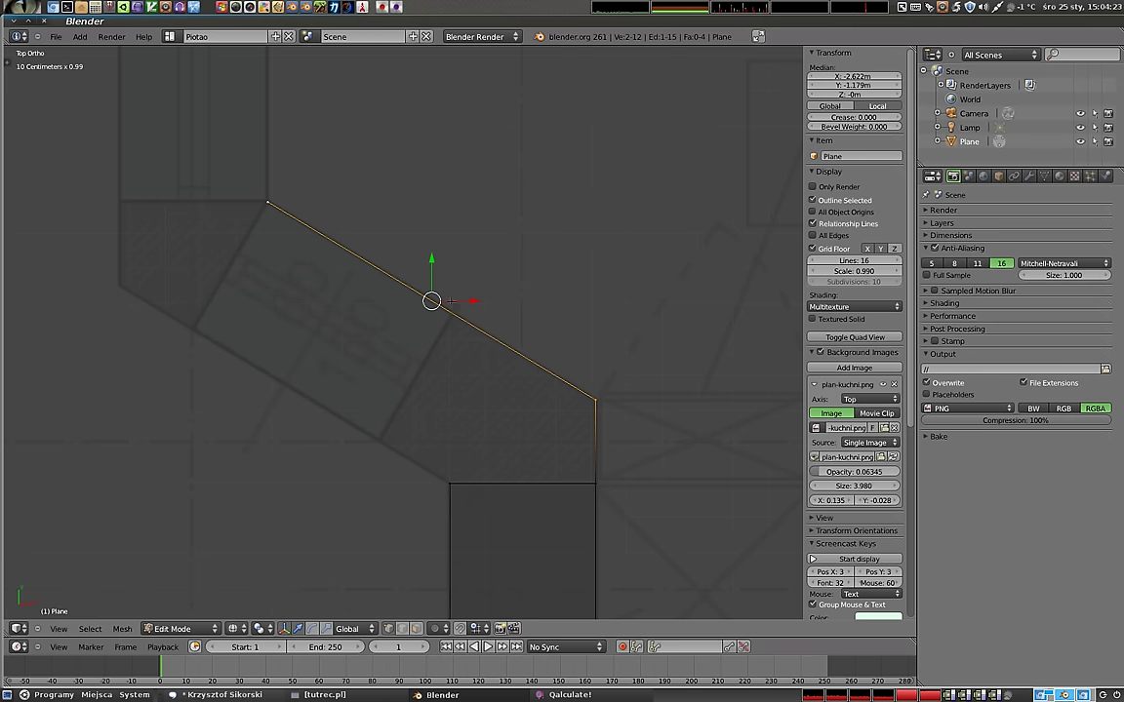
click(349, 628)
click(348, 569)
scroll(433, 322, up, 2)
scroll(433, 323, up, 1)
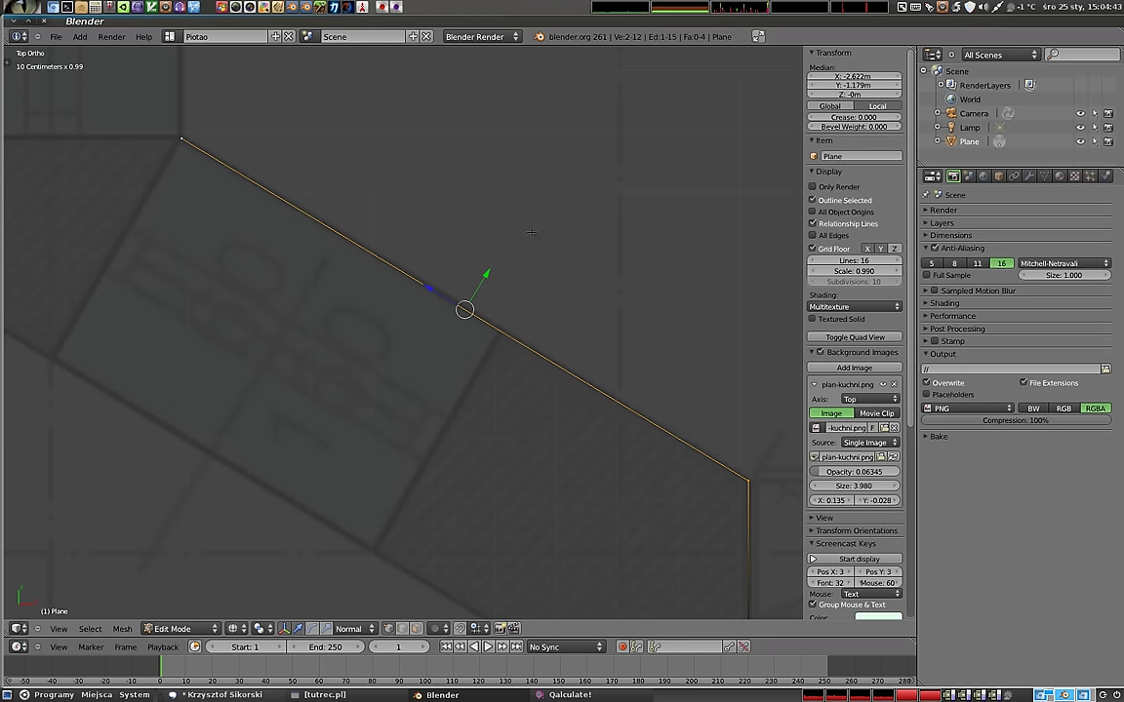
key(w)
key(Return)
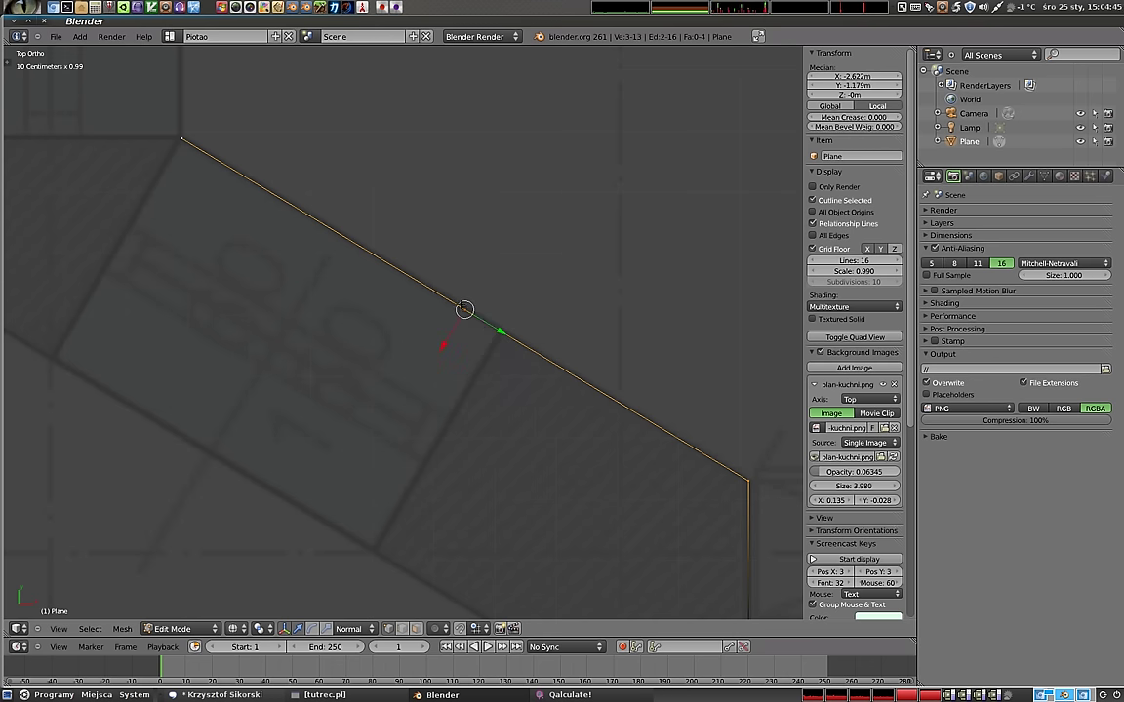
right_click(465, 310)
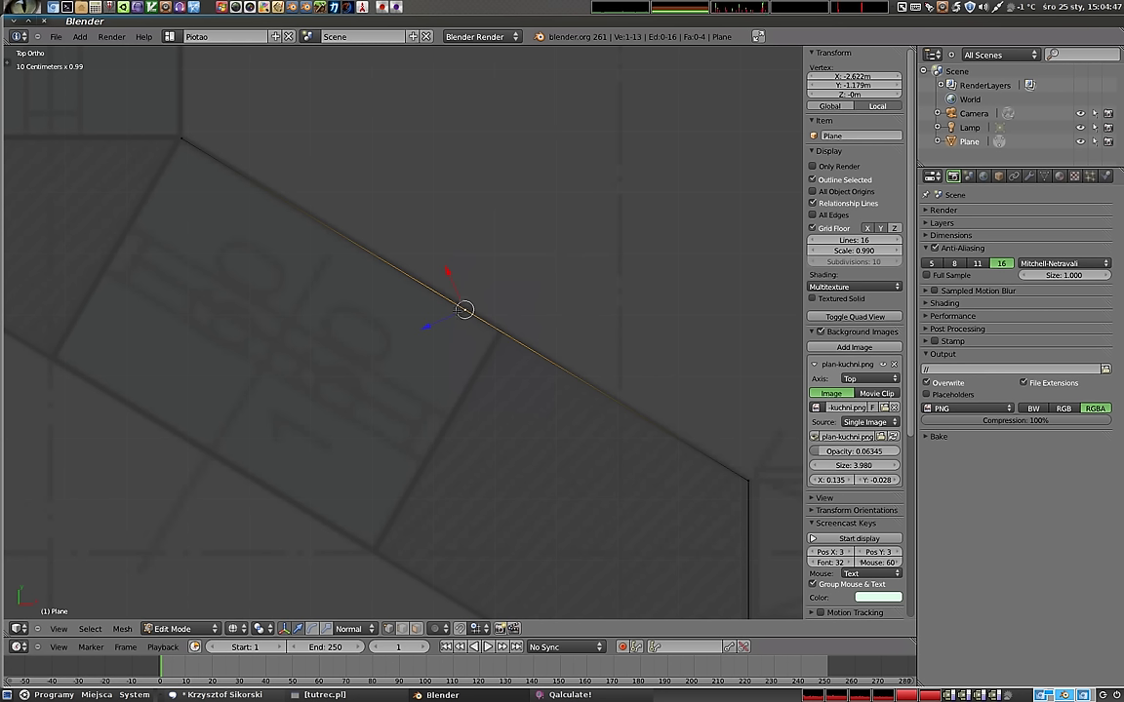
mouse_move(459, 317)
middle_down()
mouse_move(287, 425)
mouse_move(517, 249)
mouse_move(451, 225)
middle_up()
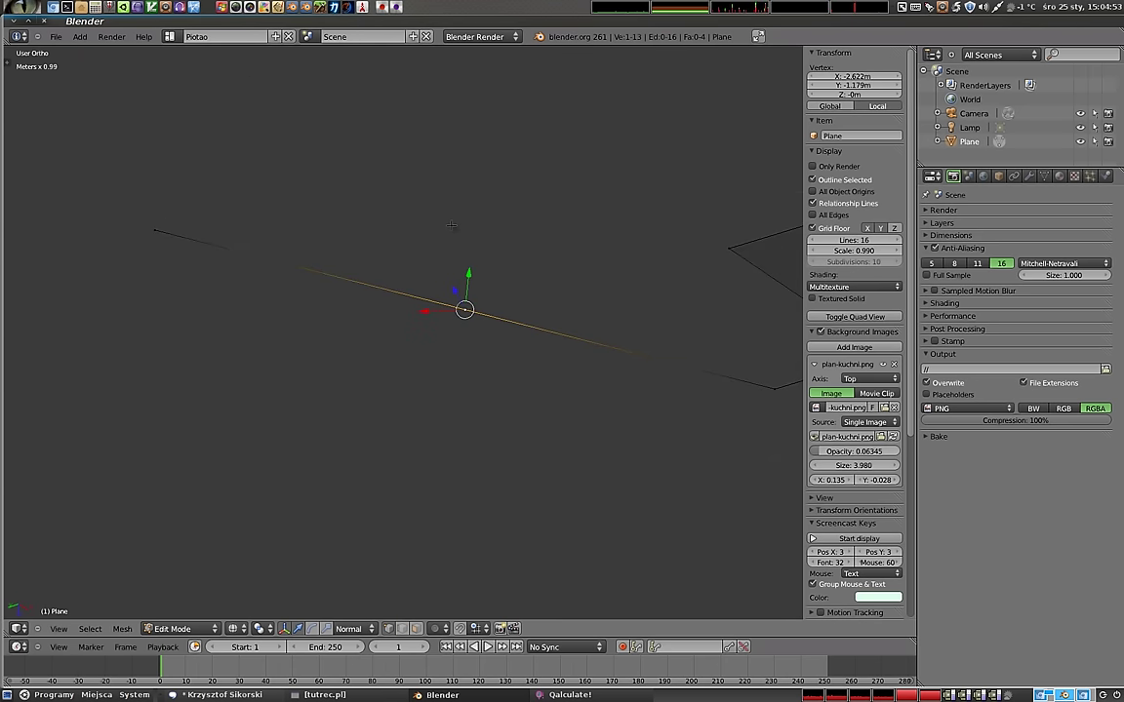
- Select the straight diagonal edge's two ends and midpoint, framed in top view
right_click(773, 388)
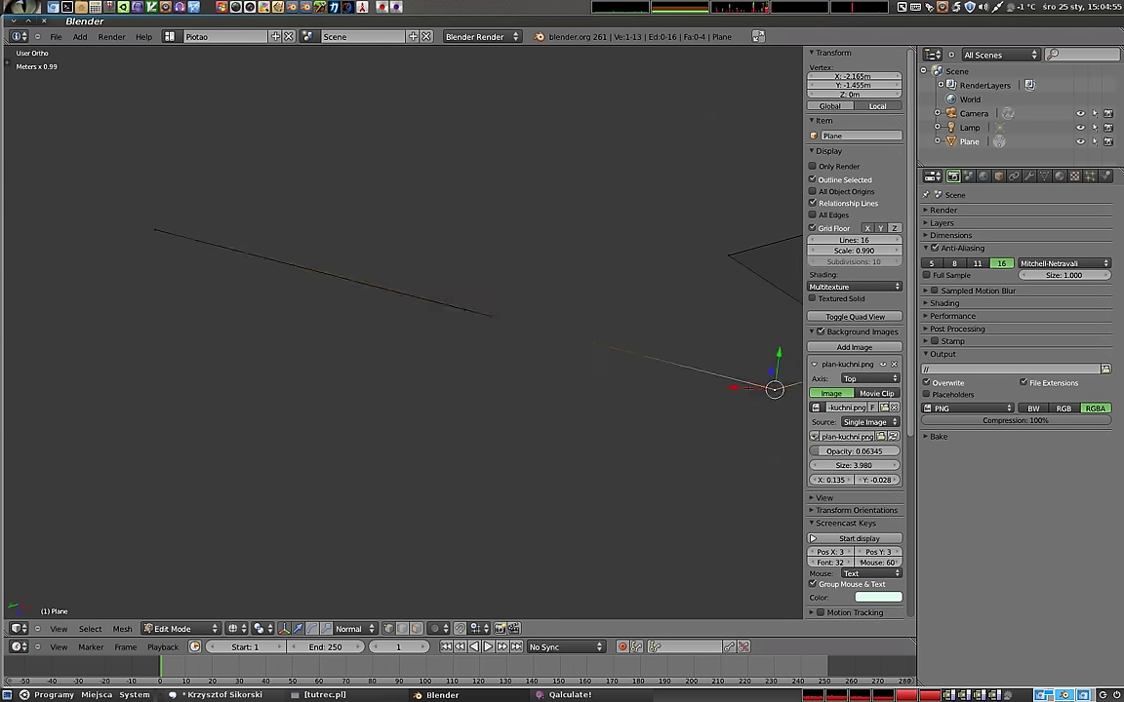
shift+right_click(152, 228)
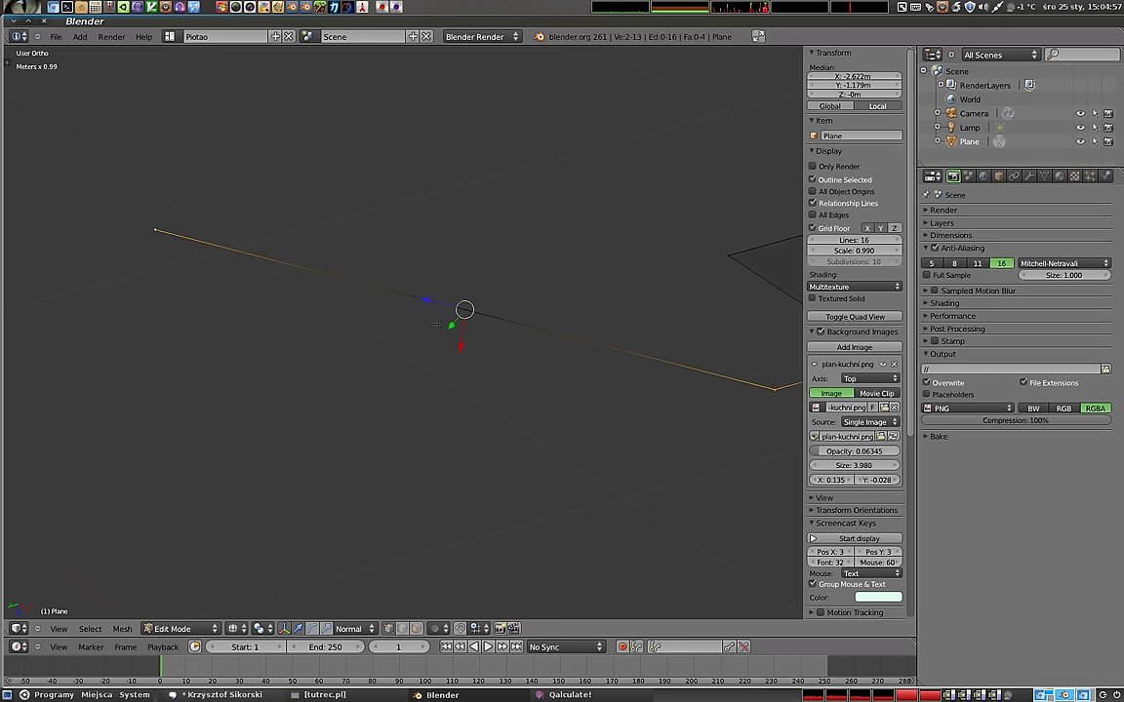
shift+right_click(464, 309)
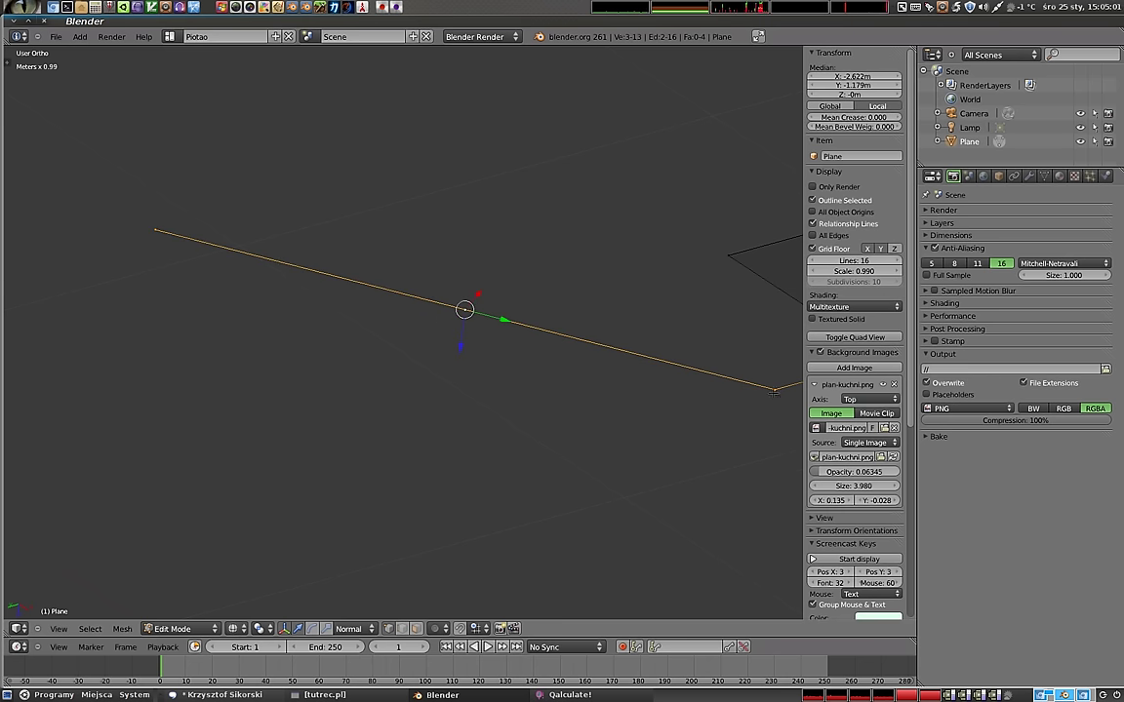
key(KP_7)
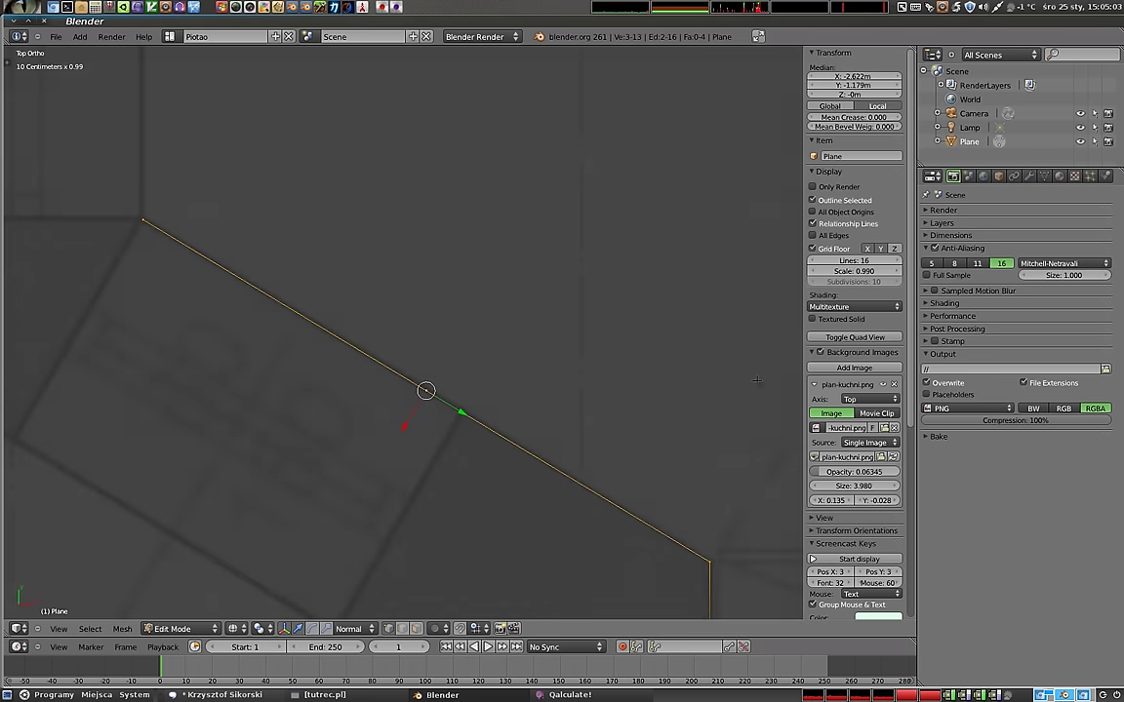
shift+middle_drag(447, 448, 467, 355)
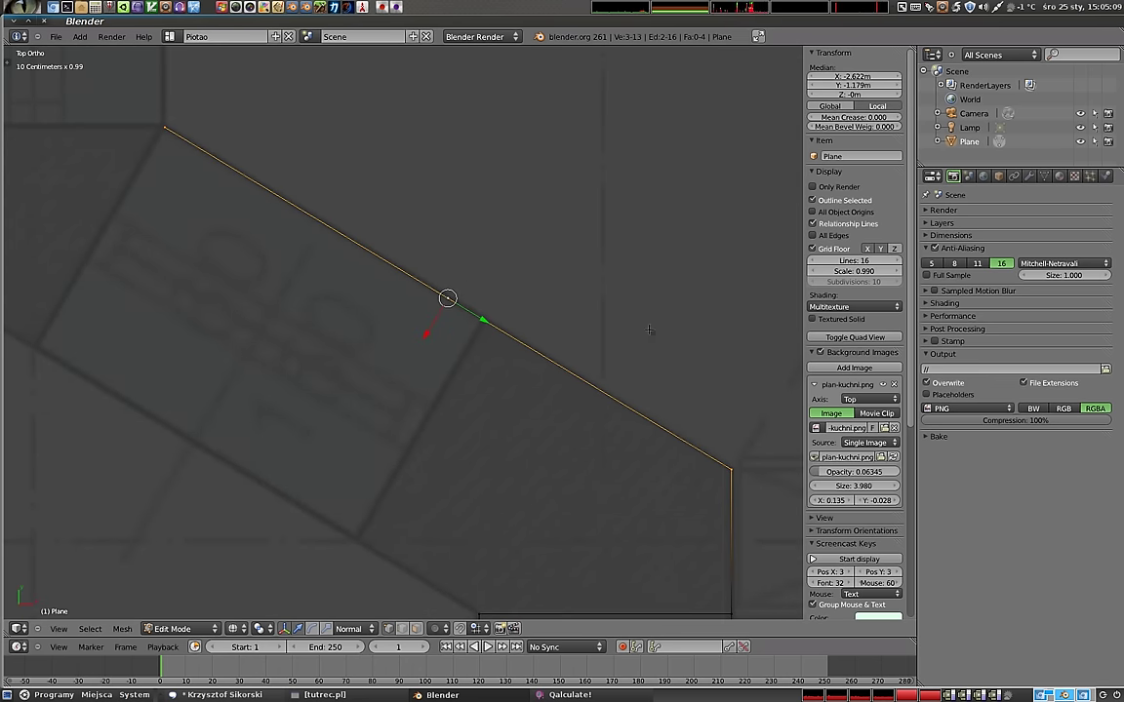
- Scroll the N panel and expand the Transform Orientations settings
drag(802, 210, 786, 212)
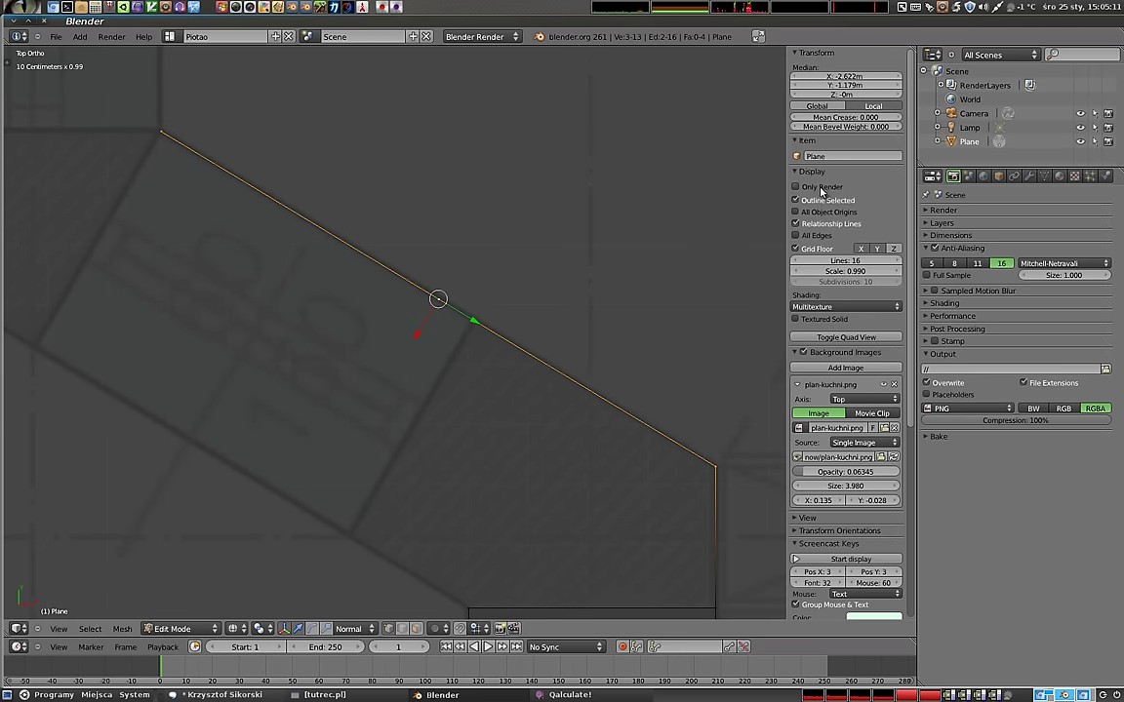
scroll(826, 223, down, 3)
scroll(826, 223, down, 3)
scroll(826, 223, down, 3)
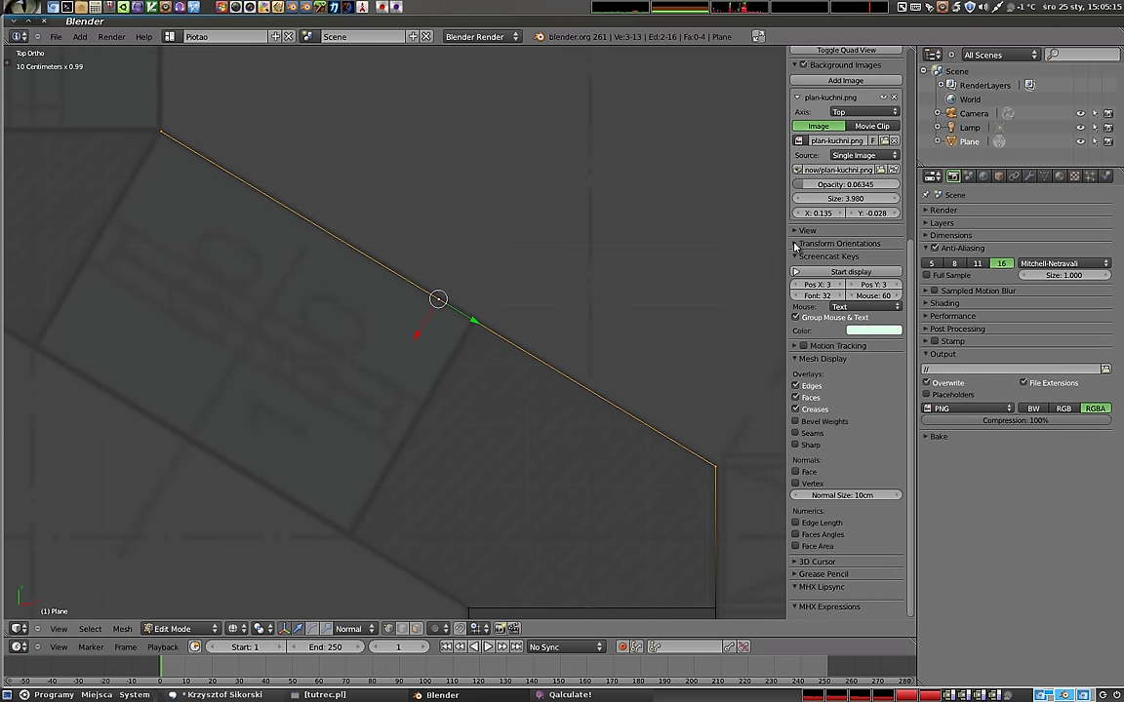
click(860, 244)
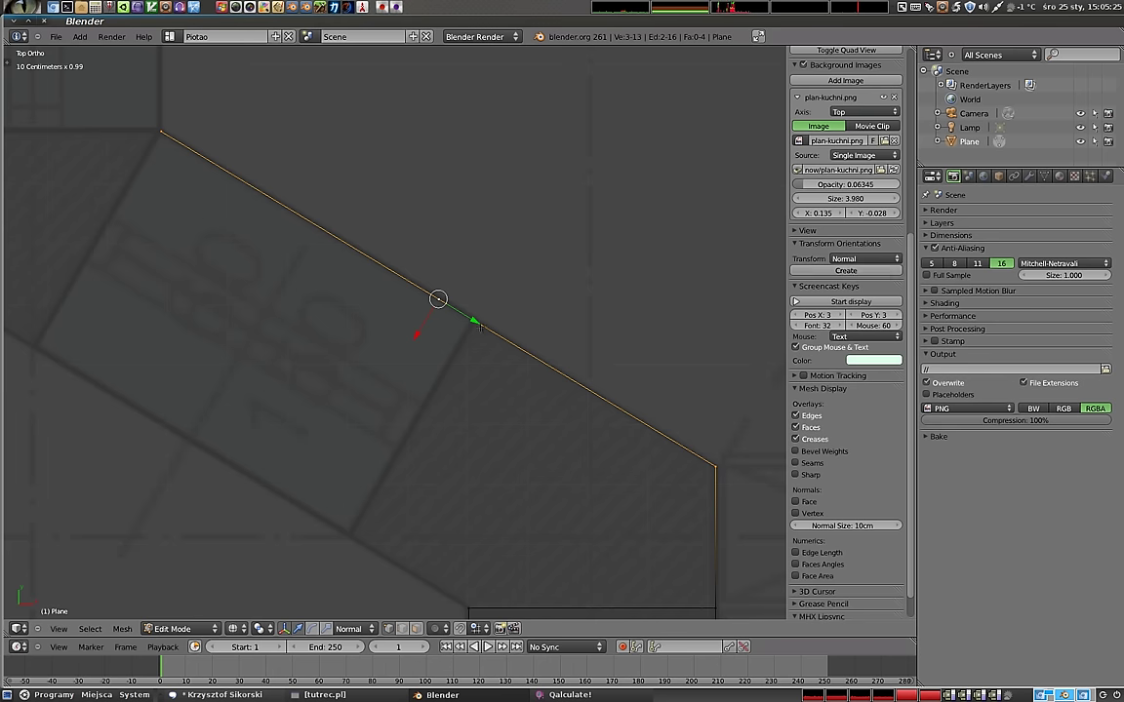
- Create a custom transform orientation named Ukos1 from the edge, then revert to Global
key(t)
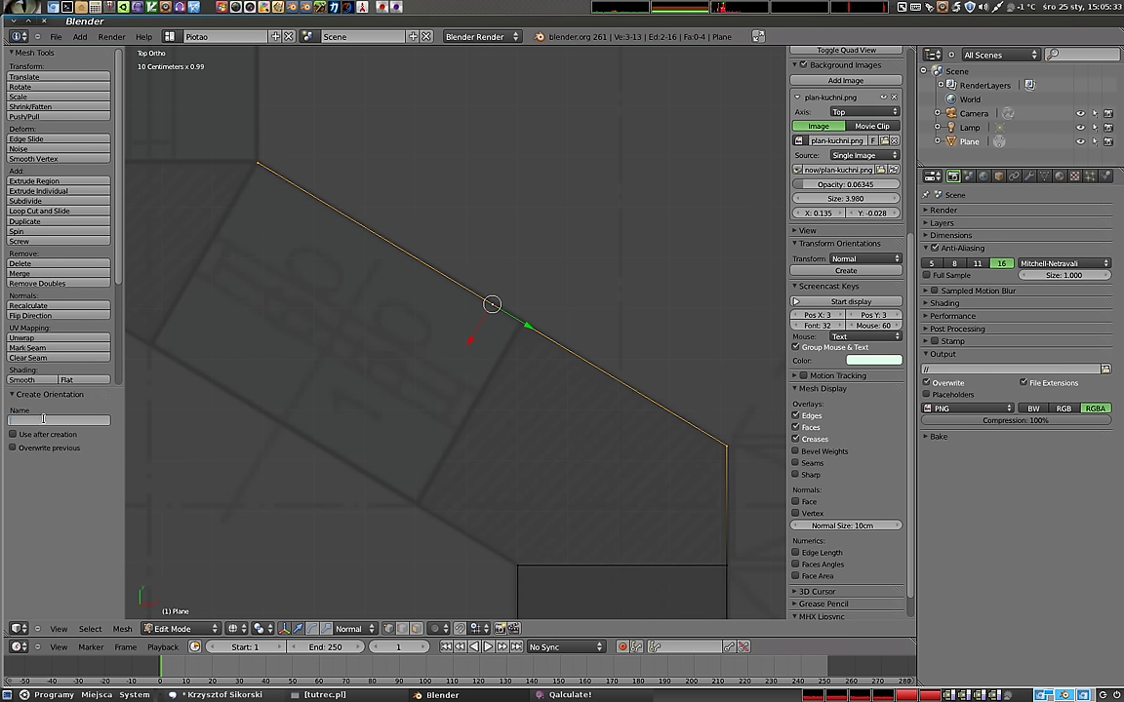
text(Ukos1)
key(Return)
click(349, 628)
click(363, 610)
- Switch the orientation to Ukos1 and slide a diagonal-edge vertex along its direction
right_click(491, 306)
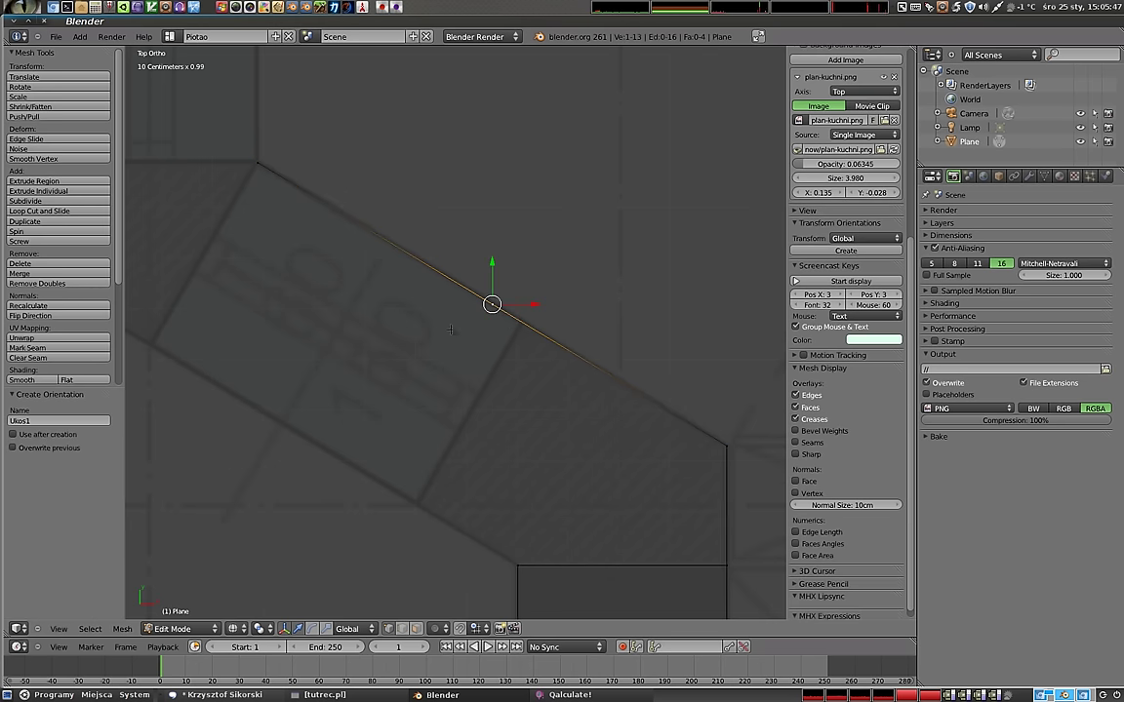
middle_drag(455, 319, 481, 329)
key(KP_7)
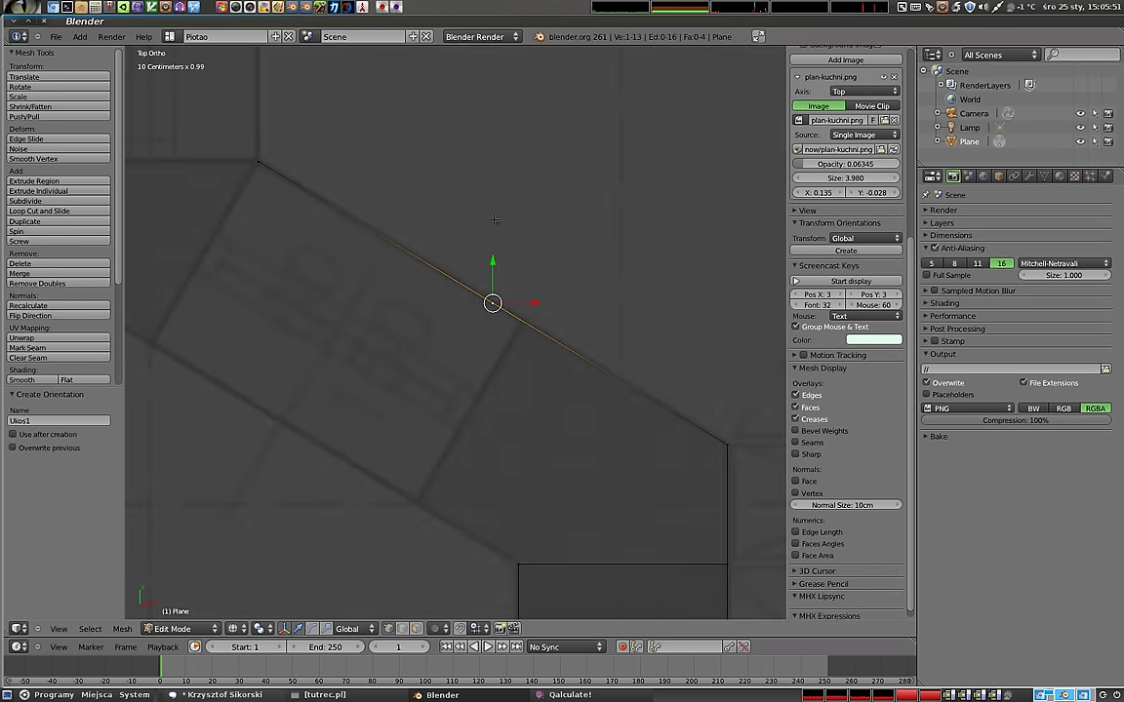
click(347, 628)
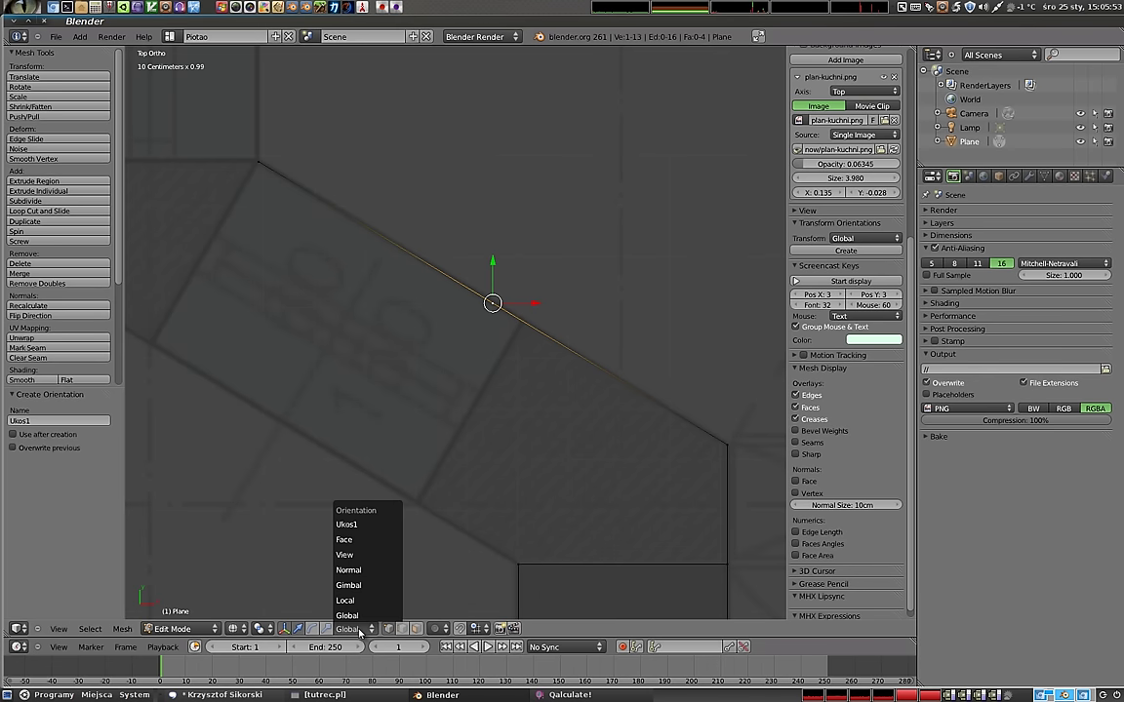
click(360, 525)
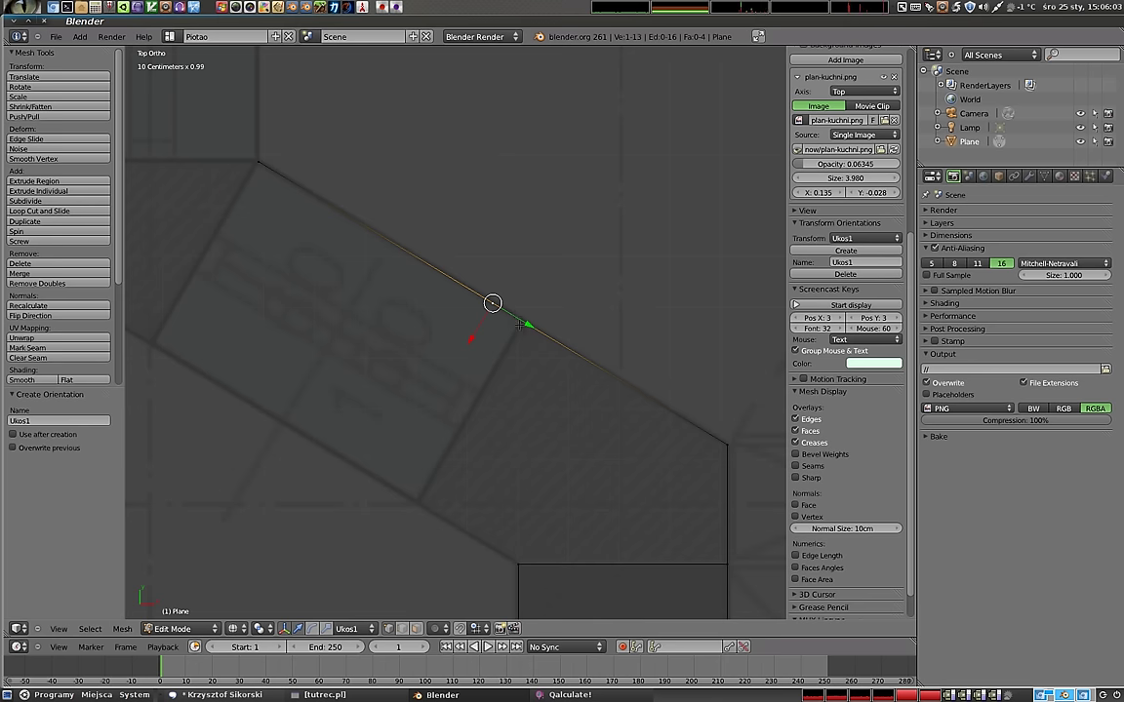
mouse_move(517, 318)
mouse_down()
mouse_move(543, 334)
mouse_move(542, 352)
mouse_up()
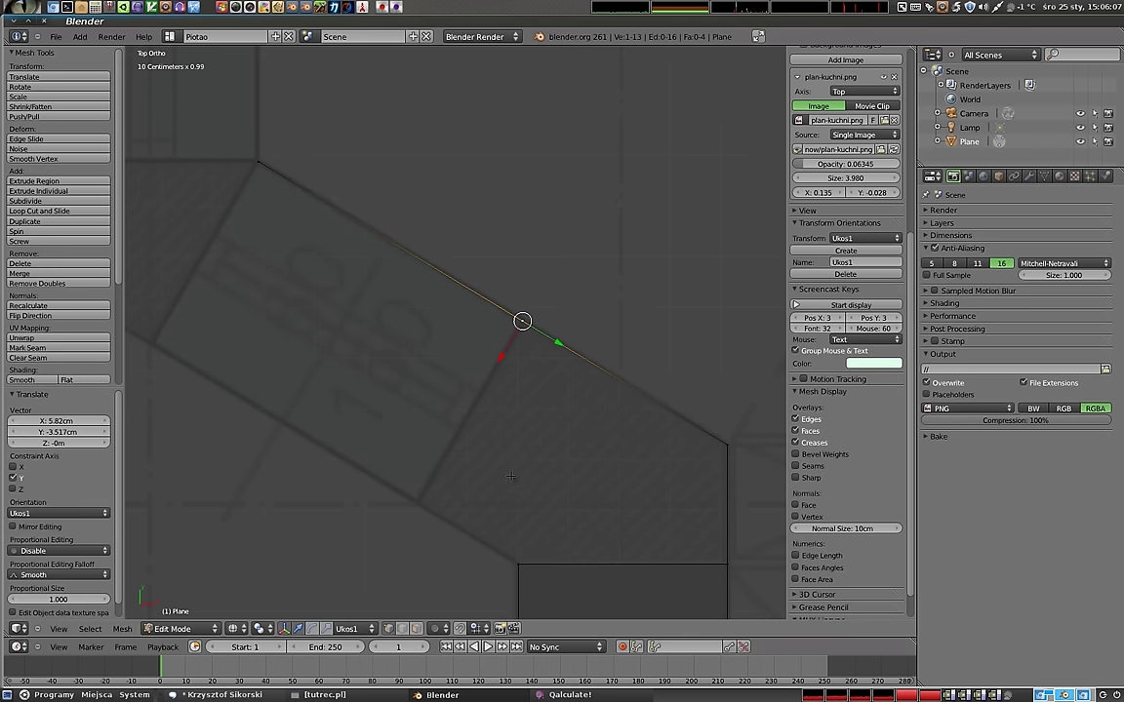
shift+middle_drag(519, 473, 543, 388)
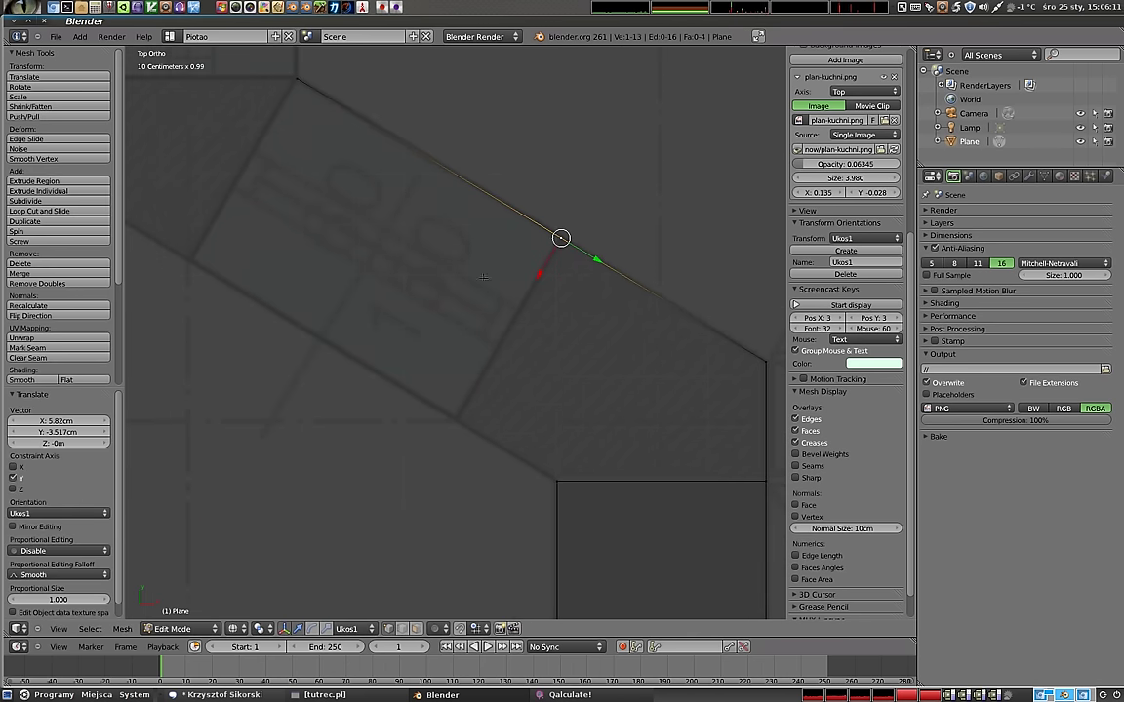
- Extrude a vertex along the Ukos1 Y axis and snap it onto the inner corner
right_click(570, 496)
key(g)
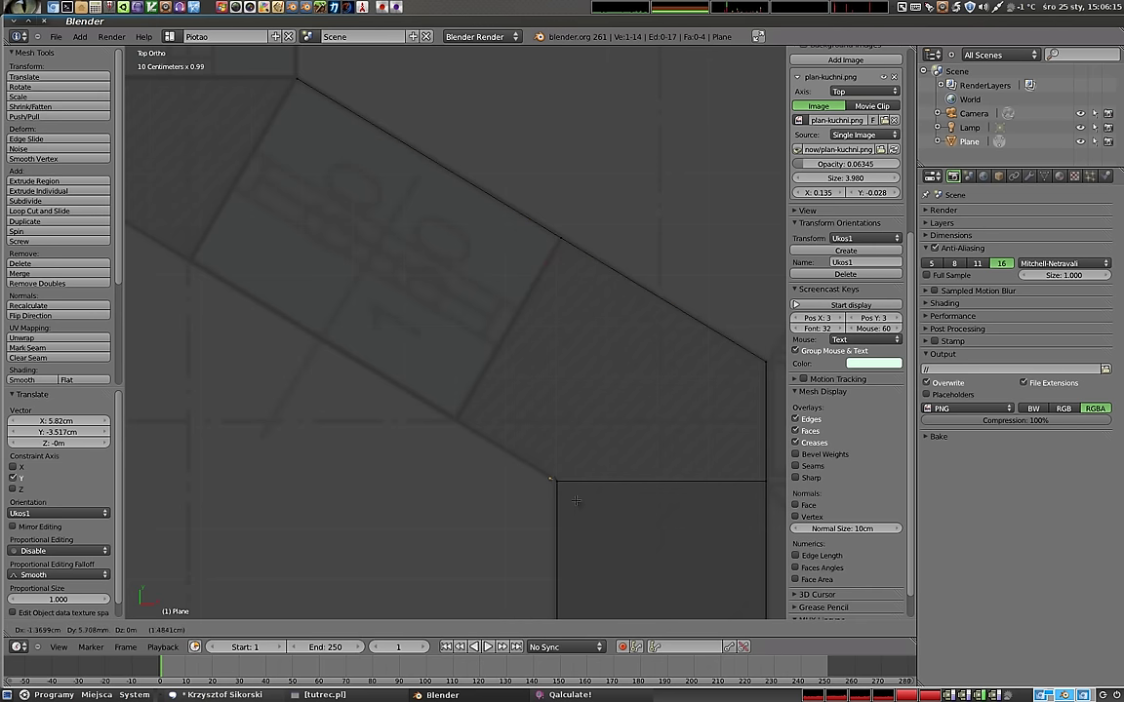
key(y)
key(y)
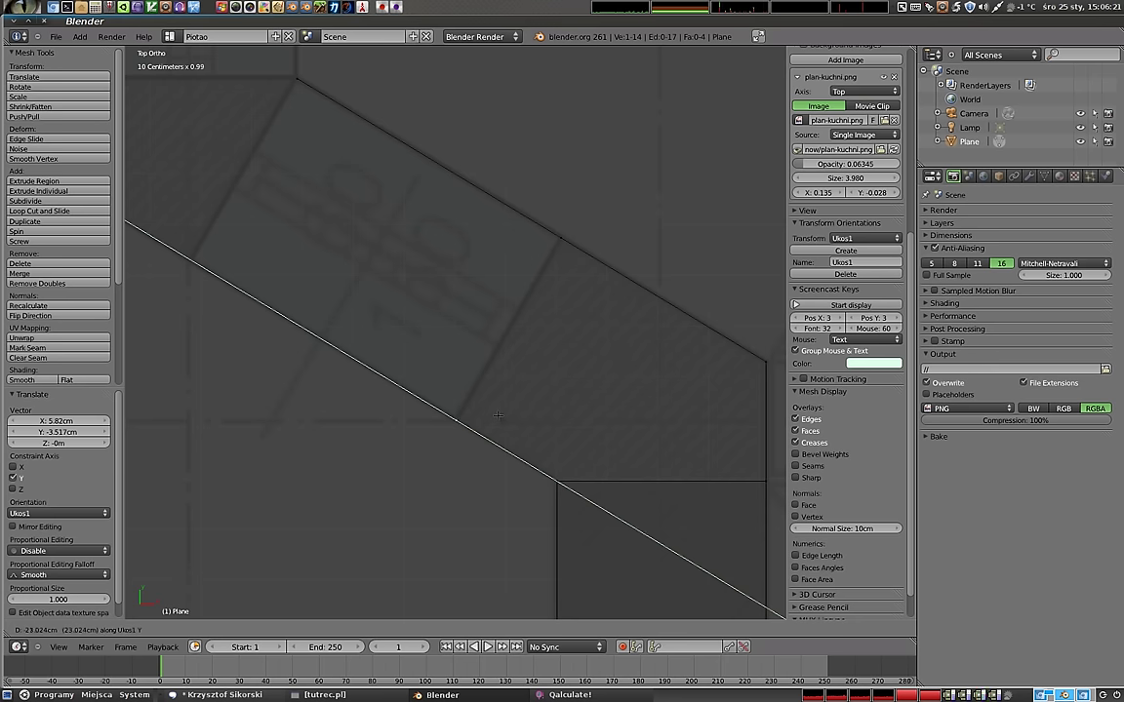
click(497, 416)
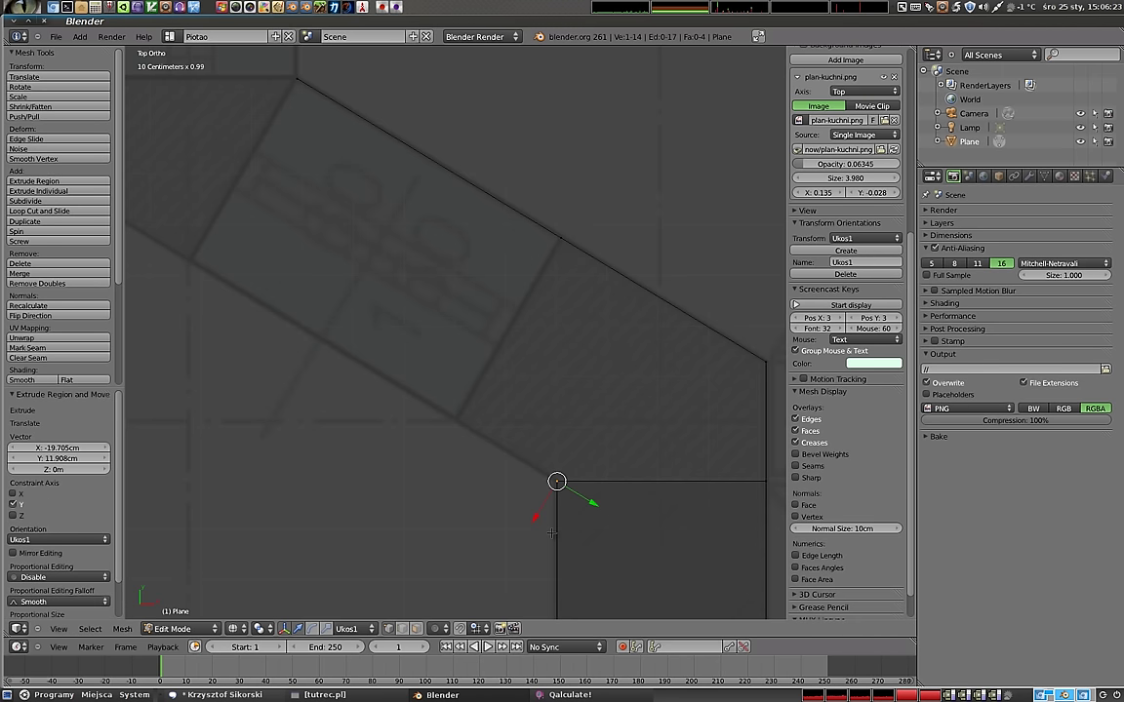
key(e)
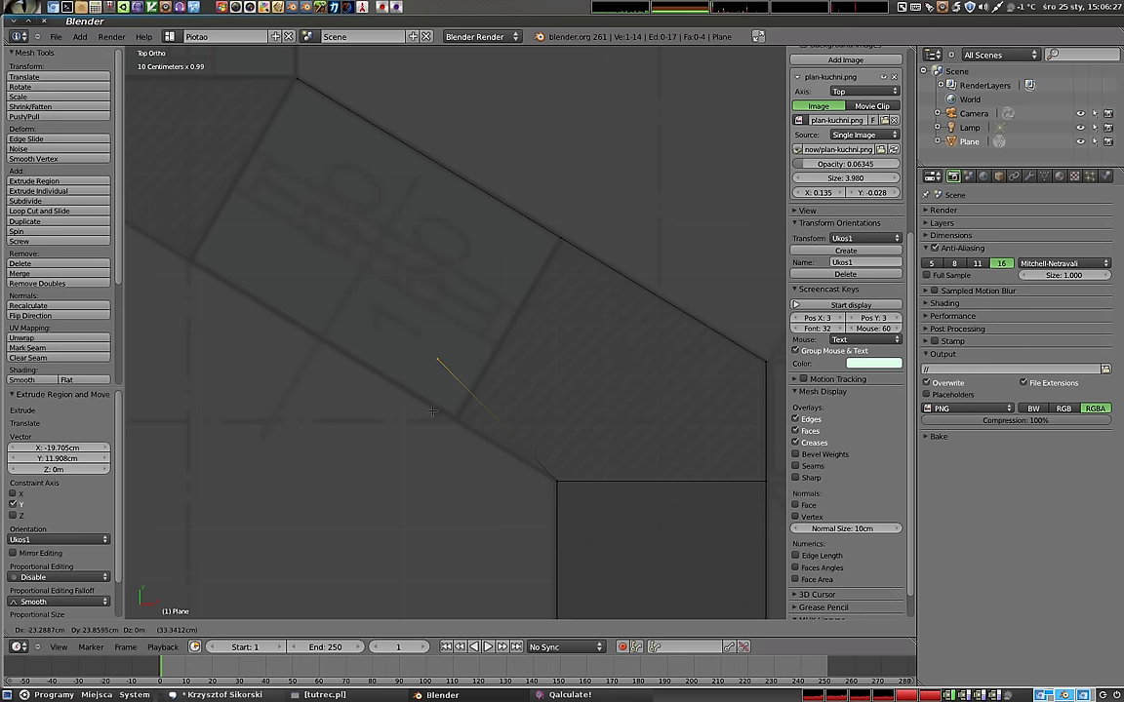
key(y)
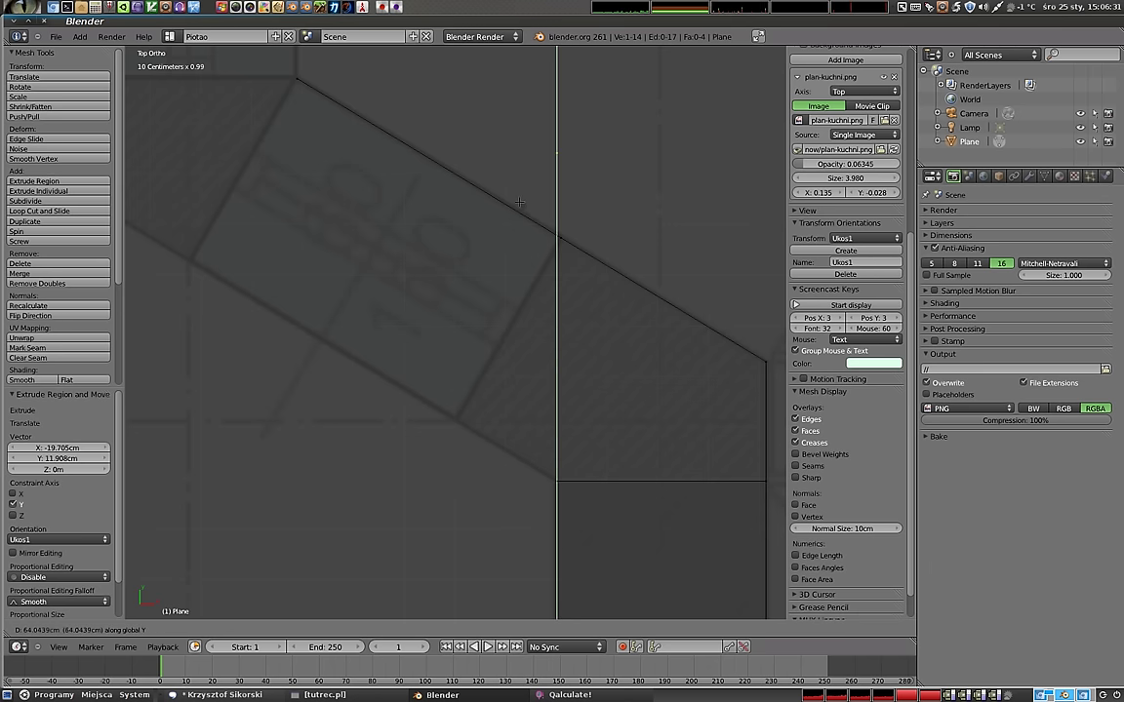
key(y)
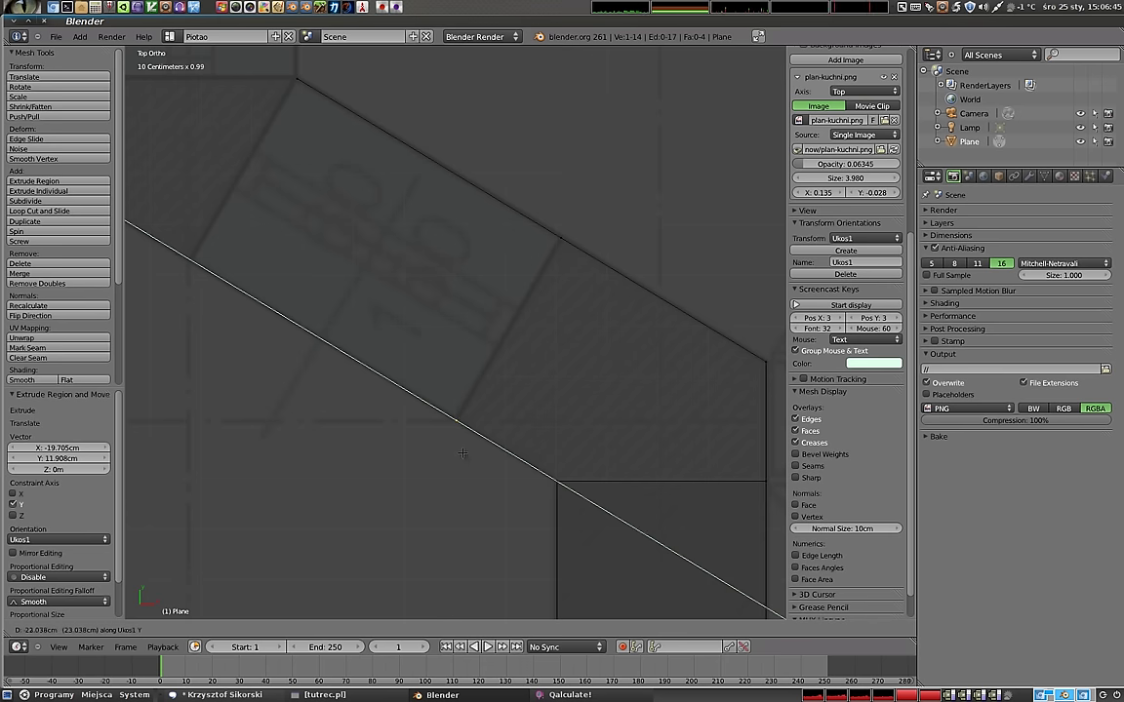
click(455, 419)
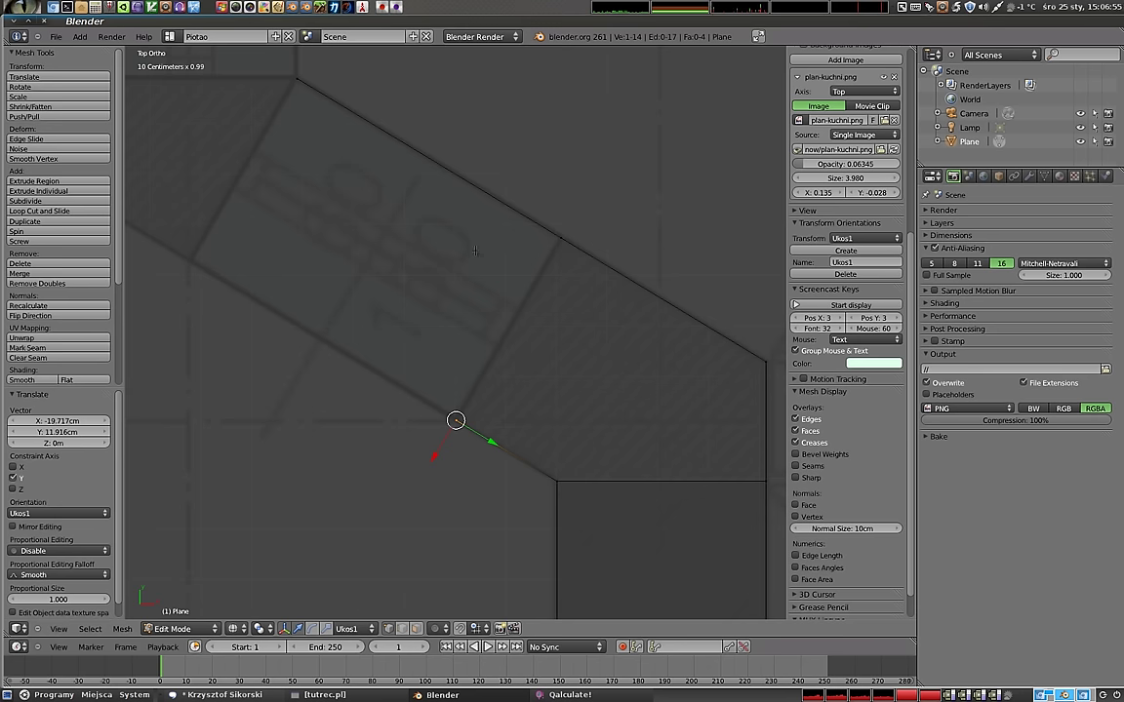
drag(456, 421, 477, 492)
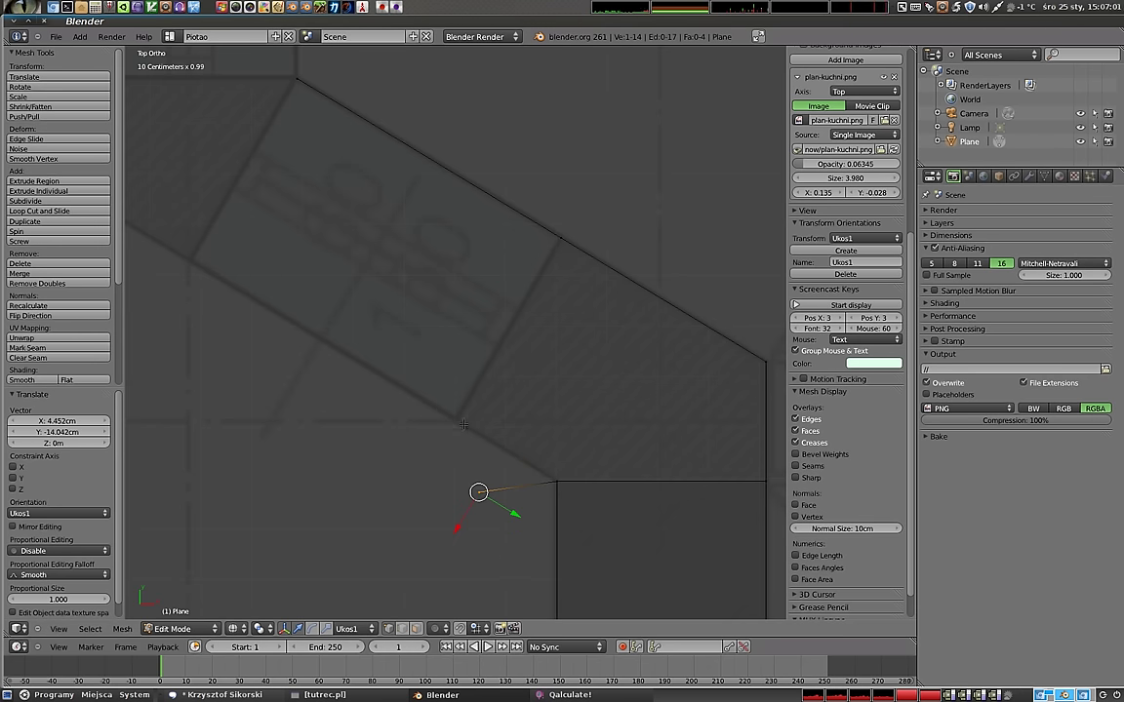
key(ctrl+z)
drag(449, 423, 498, 469)
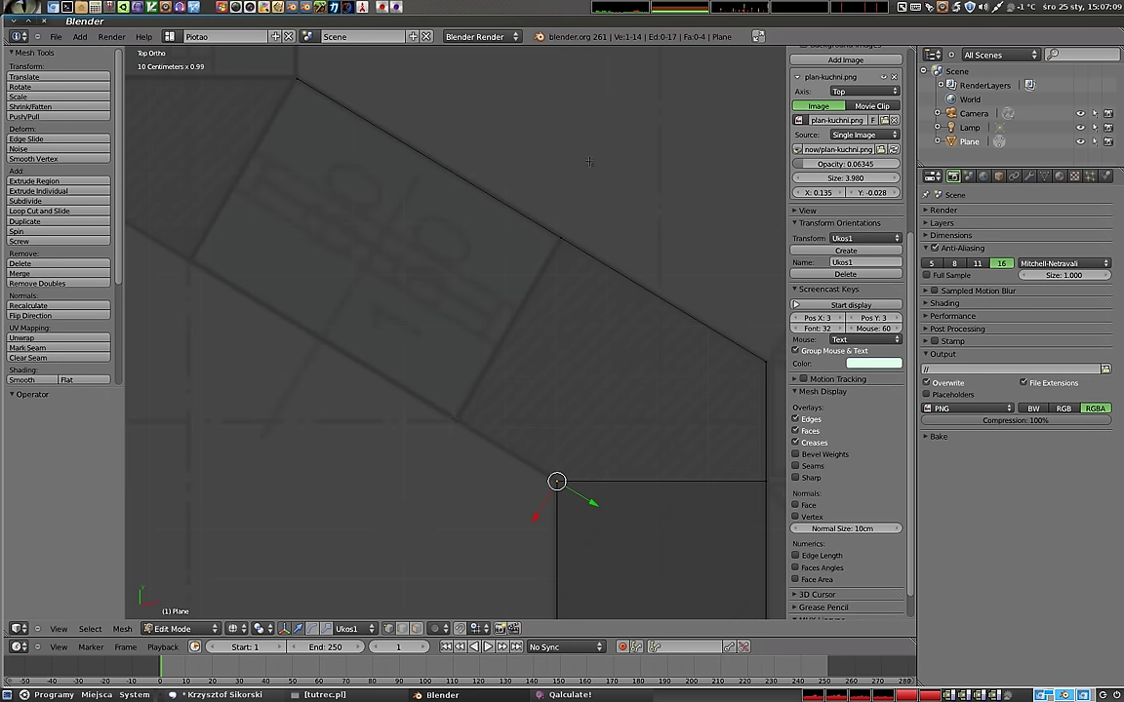
- Set Snap Element to Vertex and slide the vertex -23.86 cm along Ukos1 Y
click(474, 628)
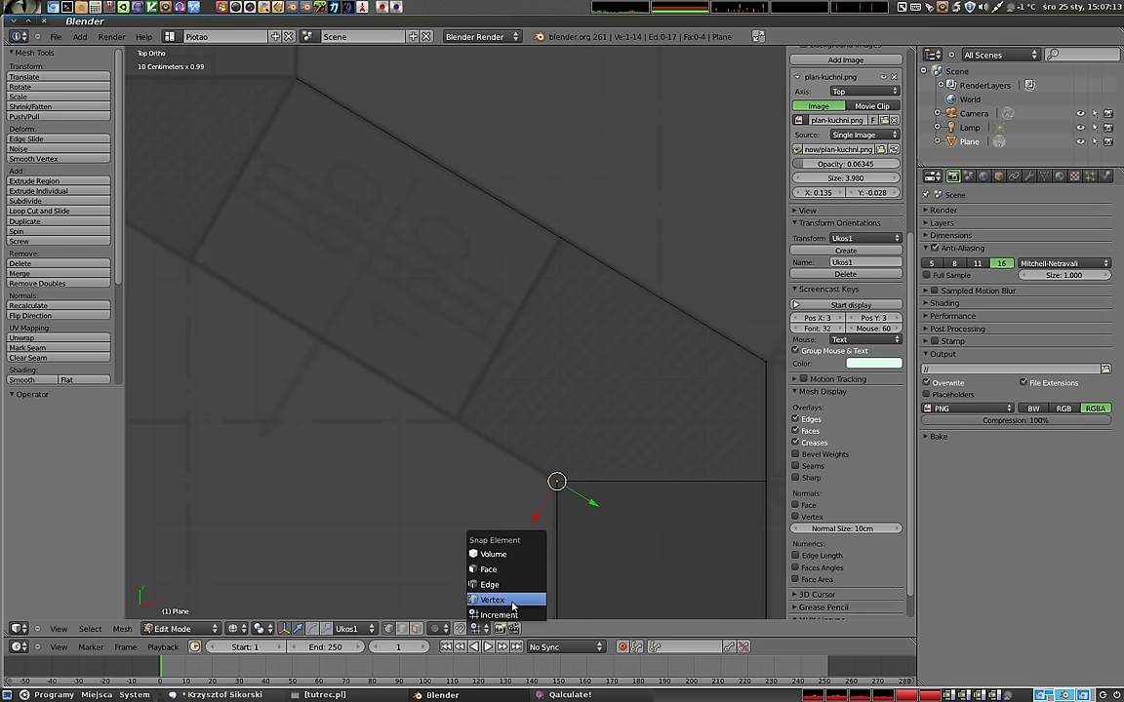
click(508, 602)
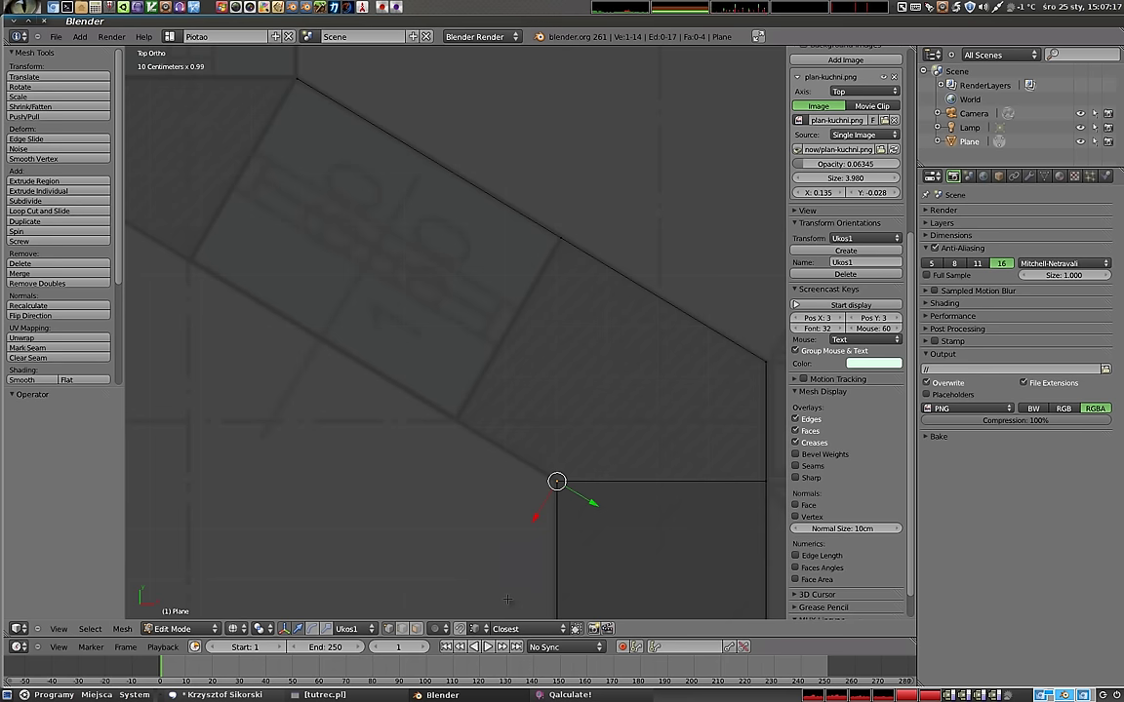
key(g)
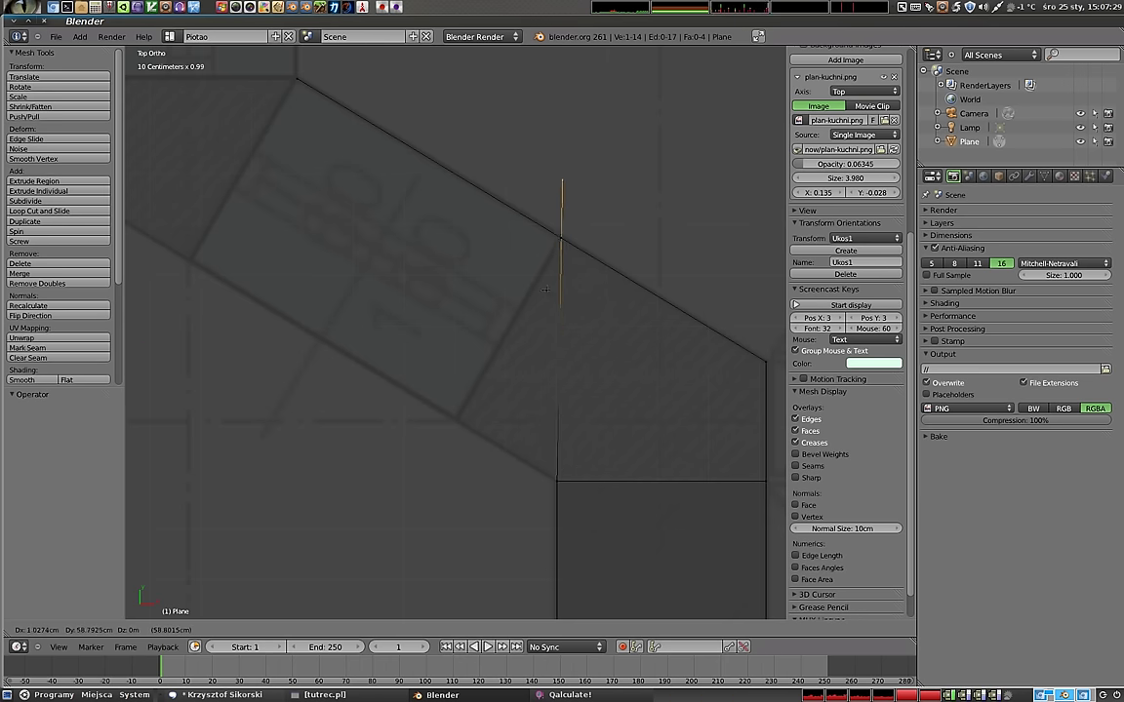
key(y)
key(y)
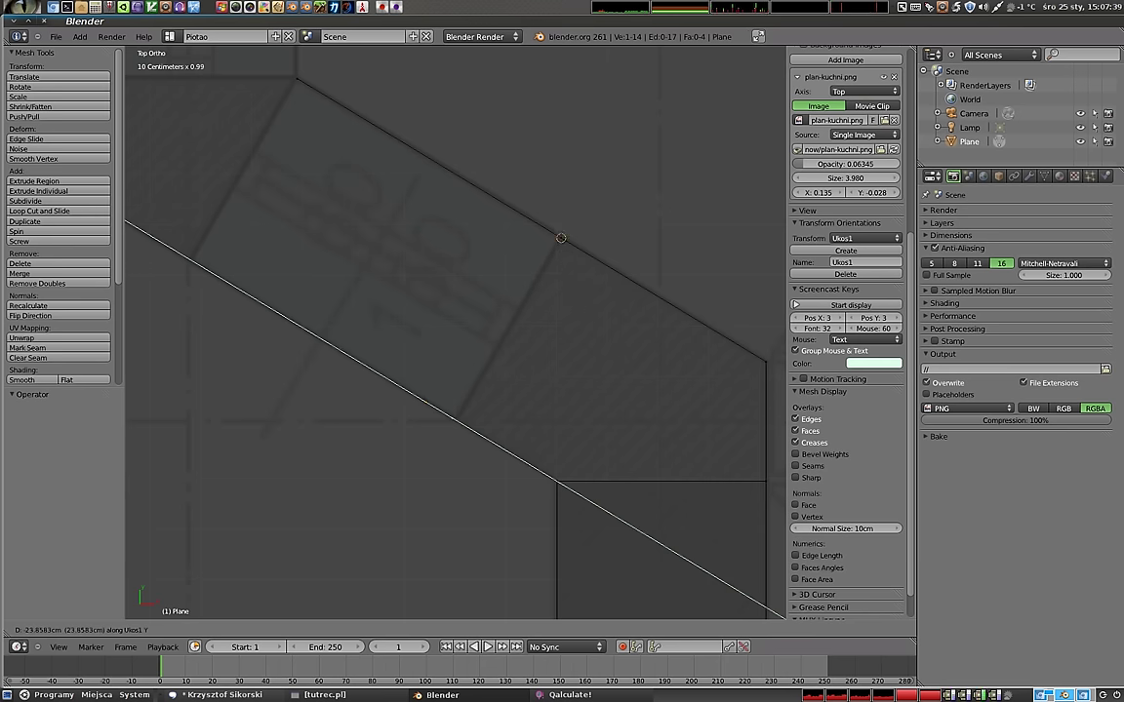
click(561, 238)
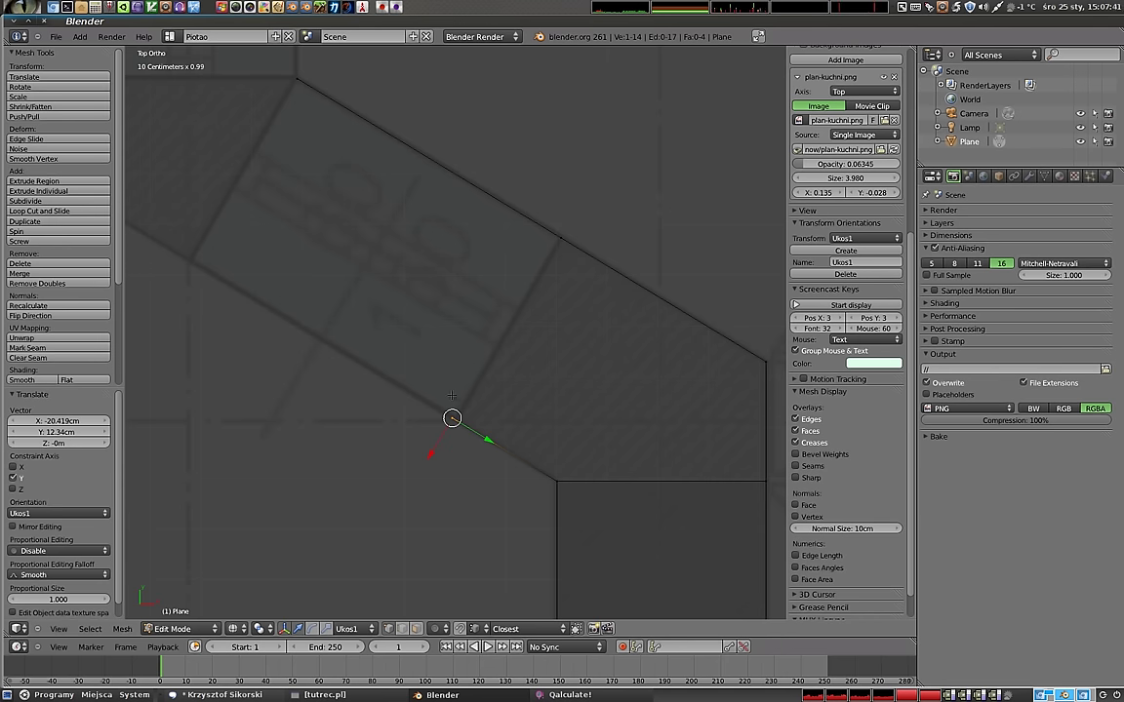
- Slide the lower vertex along the slanted edge using a Y-constrained move
shift+right_click(560, 239)
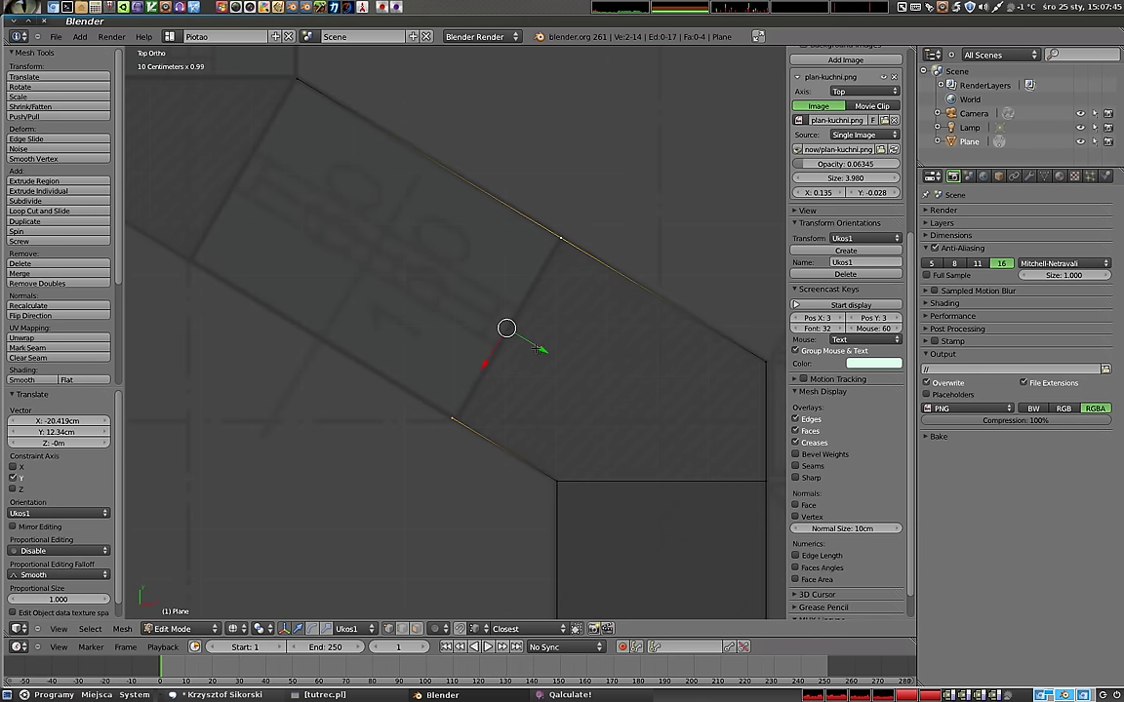
drag(542, 348, 544, 351)
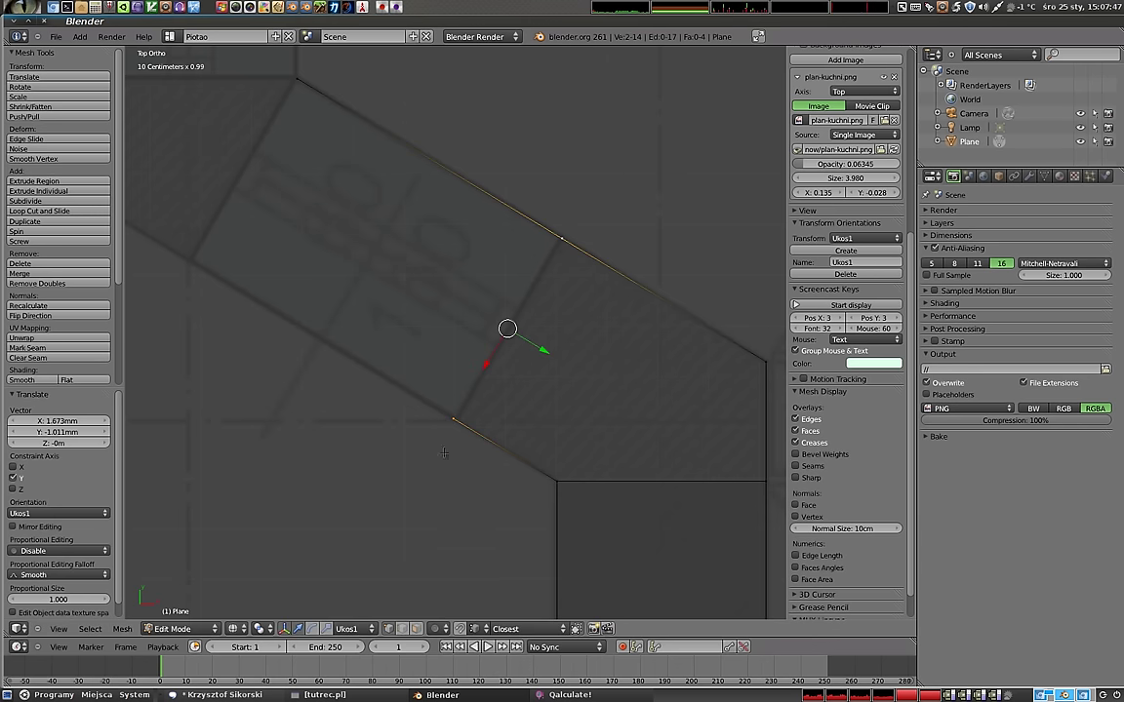
right_click(454, 419)
key(g)
key(y)
key(y)
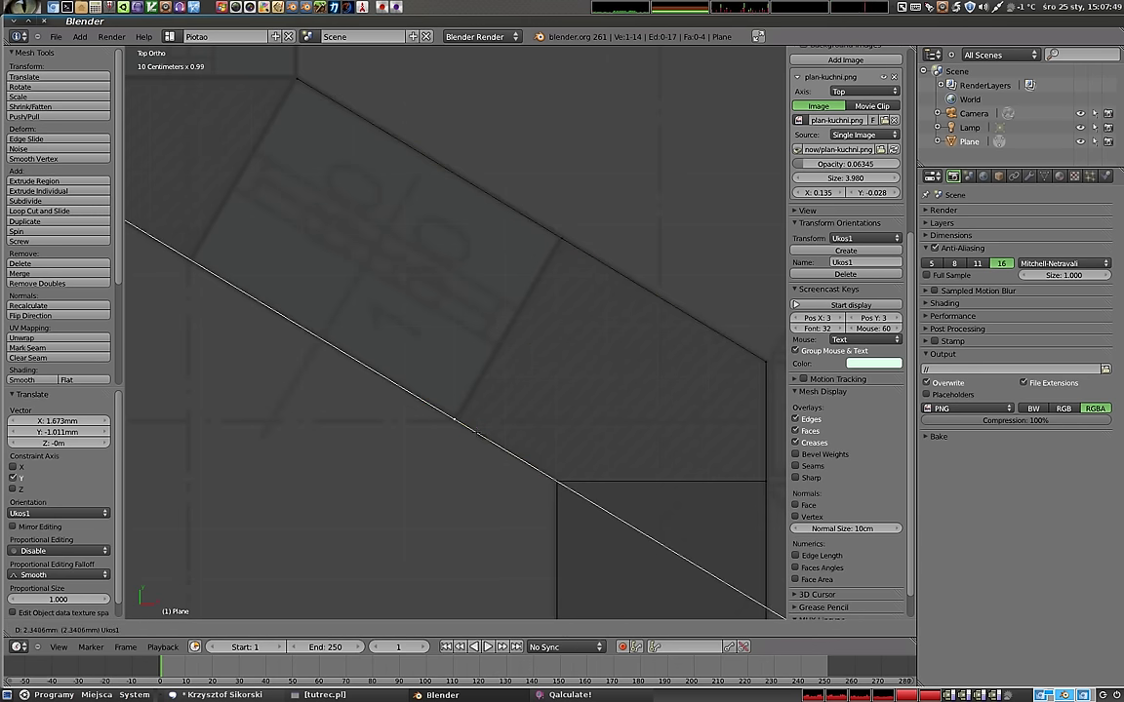
click(477, 432)
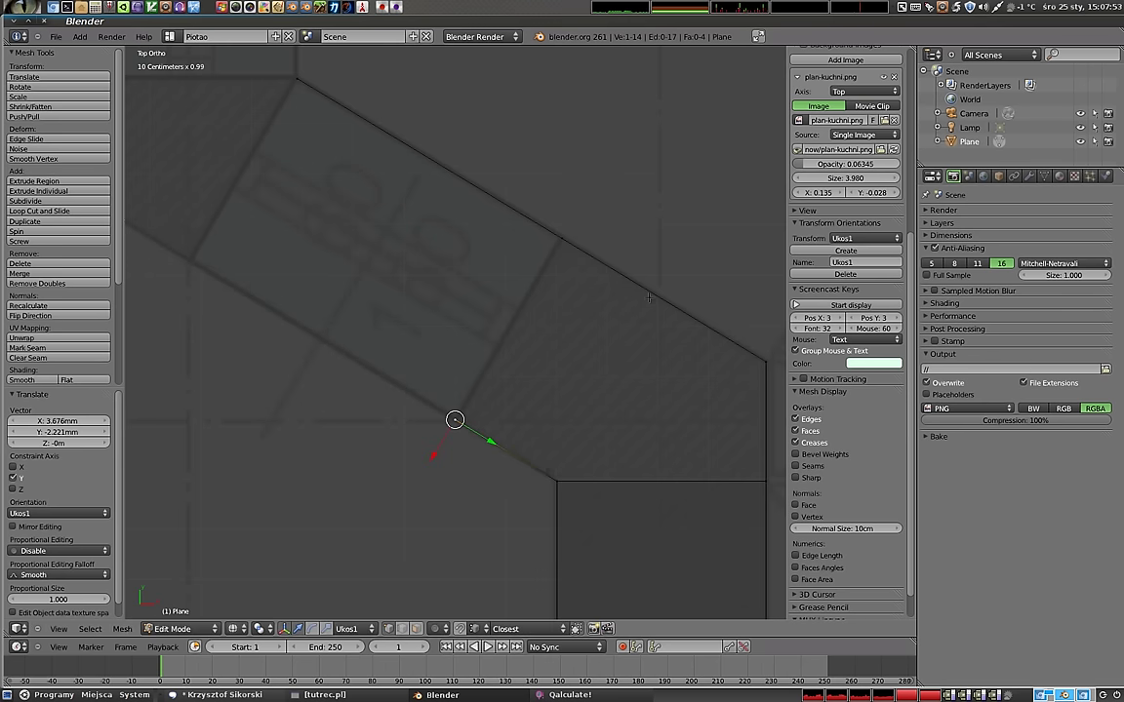
- Subdivide the top edge and slide the new midpoint vertex along the X axis
right_click(562, 238)
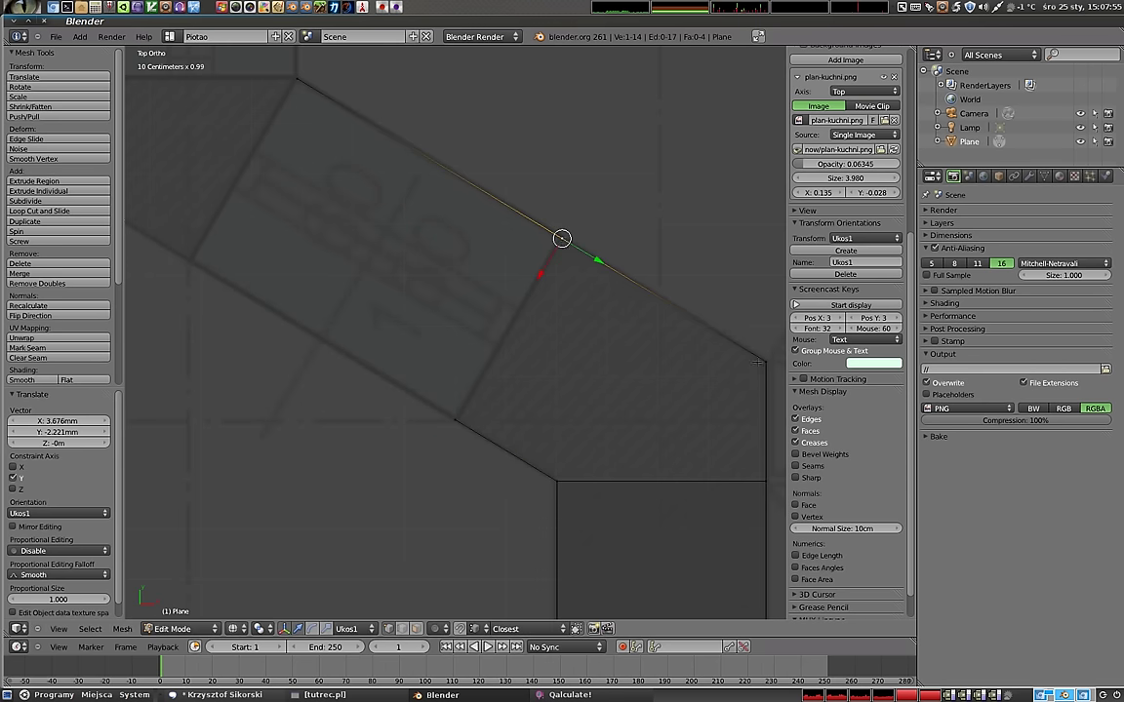
shift+right_click(761, 361)
key(w)
click(596, 314)
right_click(672, 349)
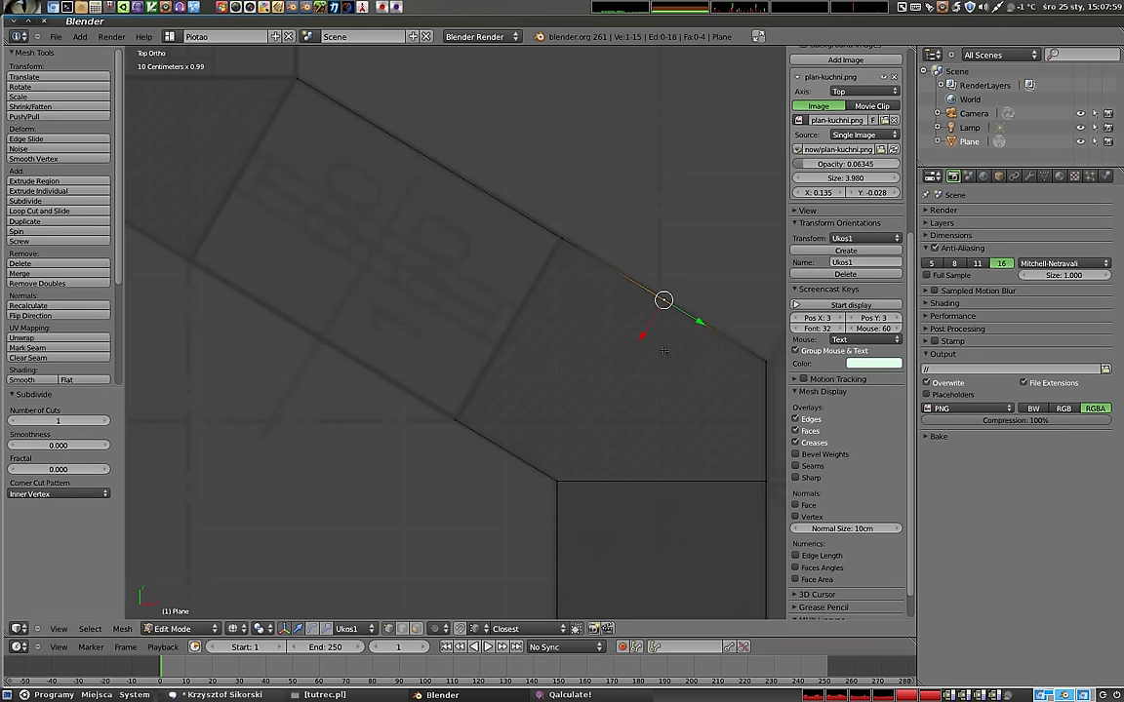
key(g)
key(x)
key(x)
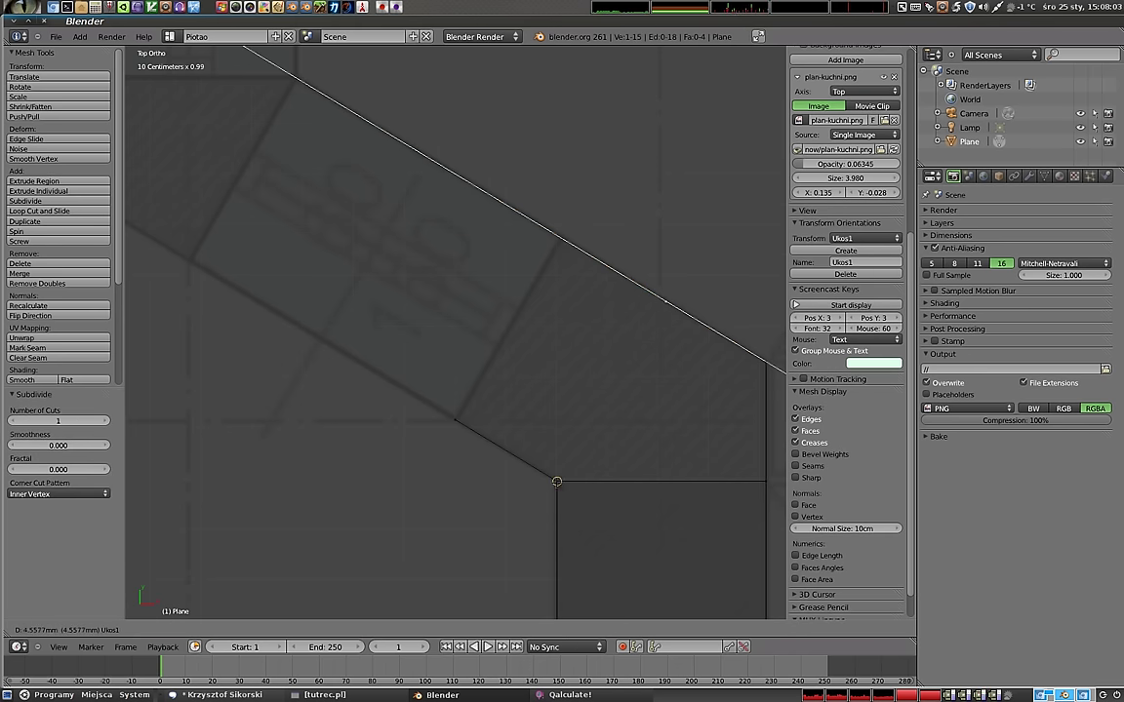
click(666, 301)
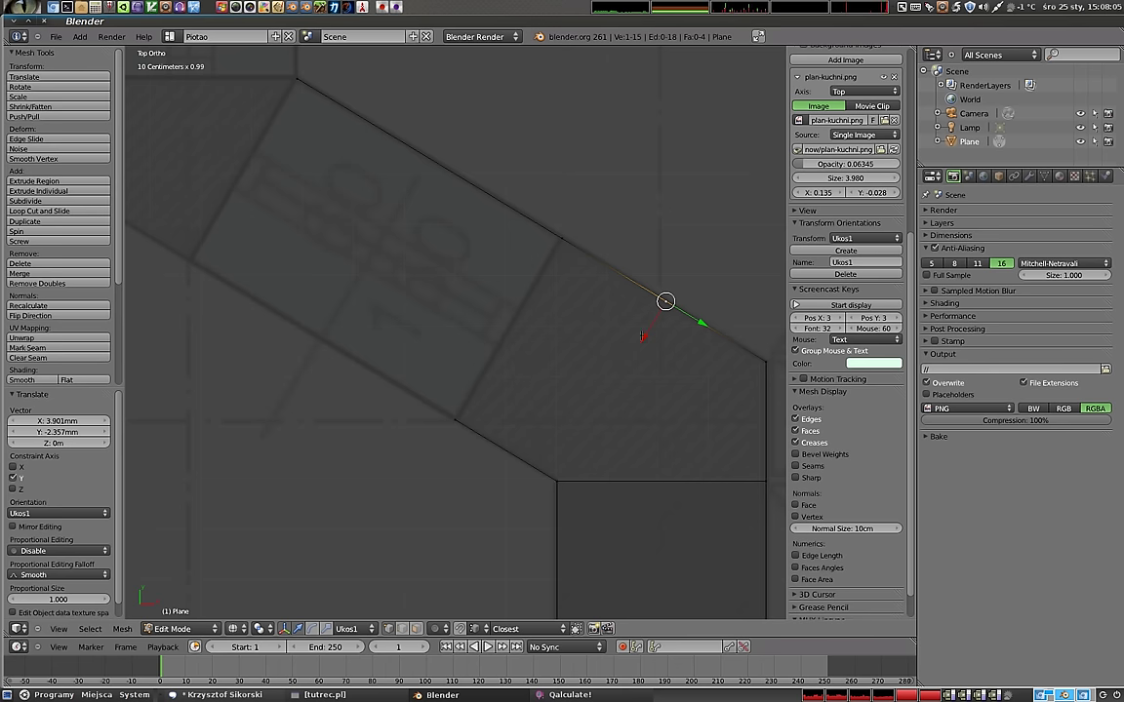
- Connect the midpoint vertex to the inner corner vertex with a new edge
shift+right_click(556, 481)
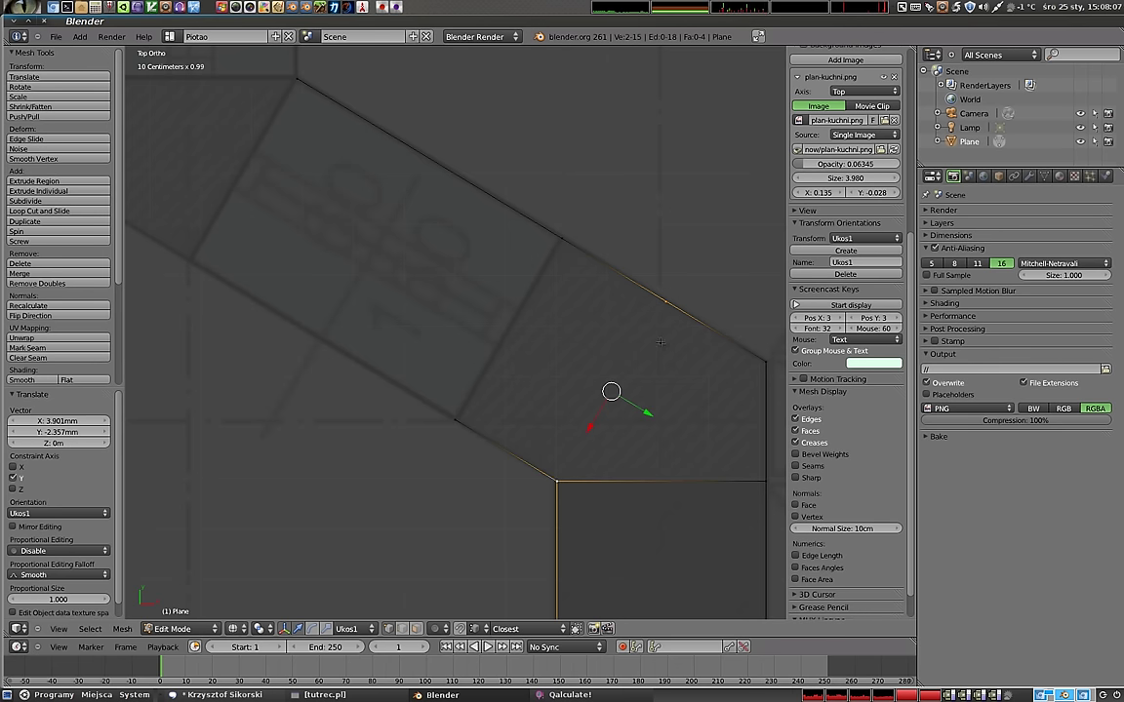
key(f)
mouse_move(678, 295)
middle_down()
mouse_move(572, 465)
mouse_move(482, 436)
middle_up()
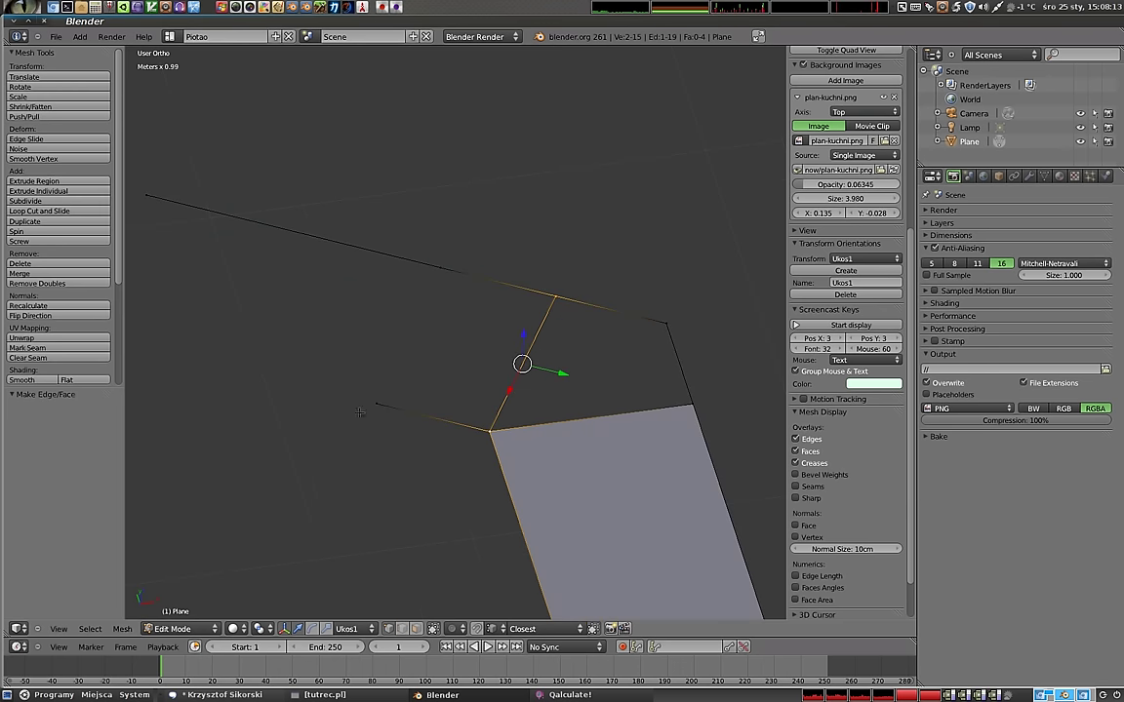
- In Top view, fill the quad beside the outer corner with a face
key(KP_7)
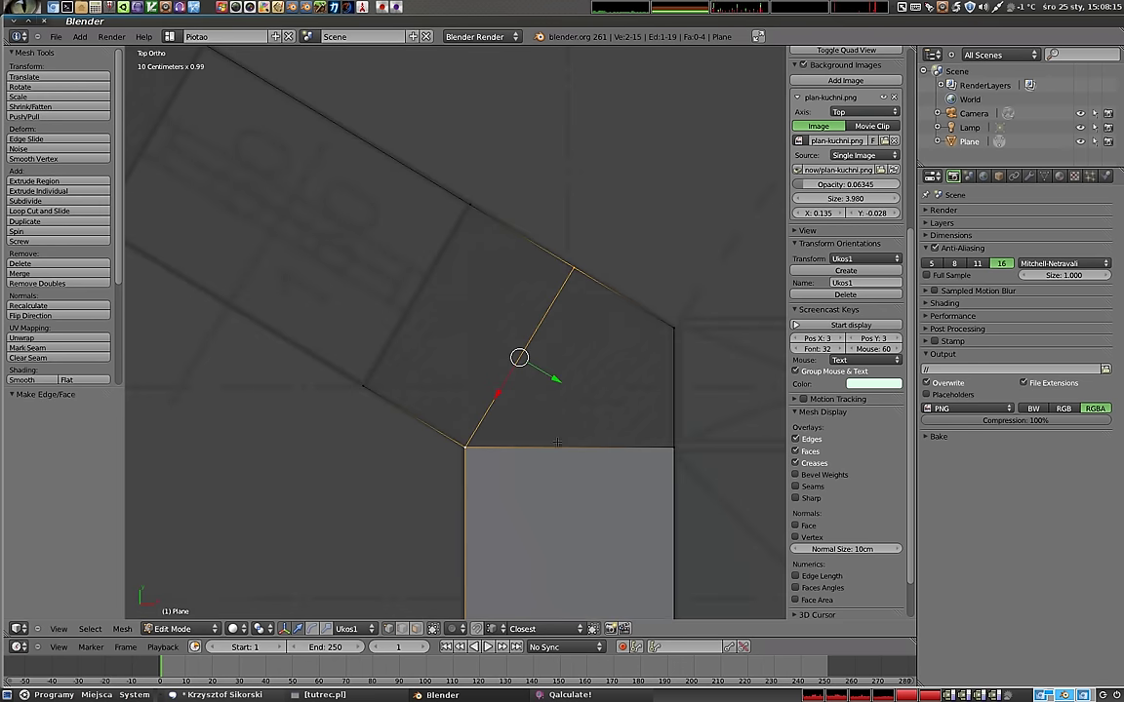
shift+right_click(676, 448)
shift+right_click(669, 336)
key(f)
- Fill the second quad from its top, upper-left, bottom and left vertices
right_click(537, 272)
shift+right_click(461, 283)
shift+right_click(455, 443)
shift+right_click(357, 383)
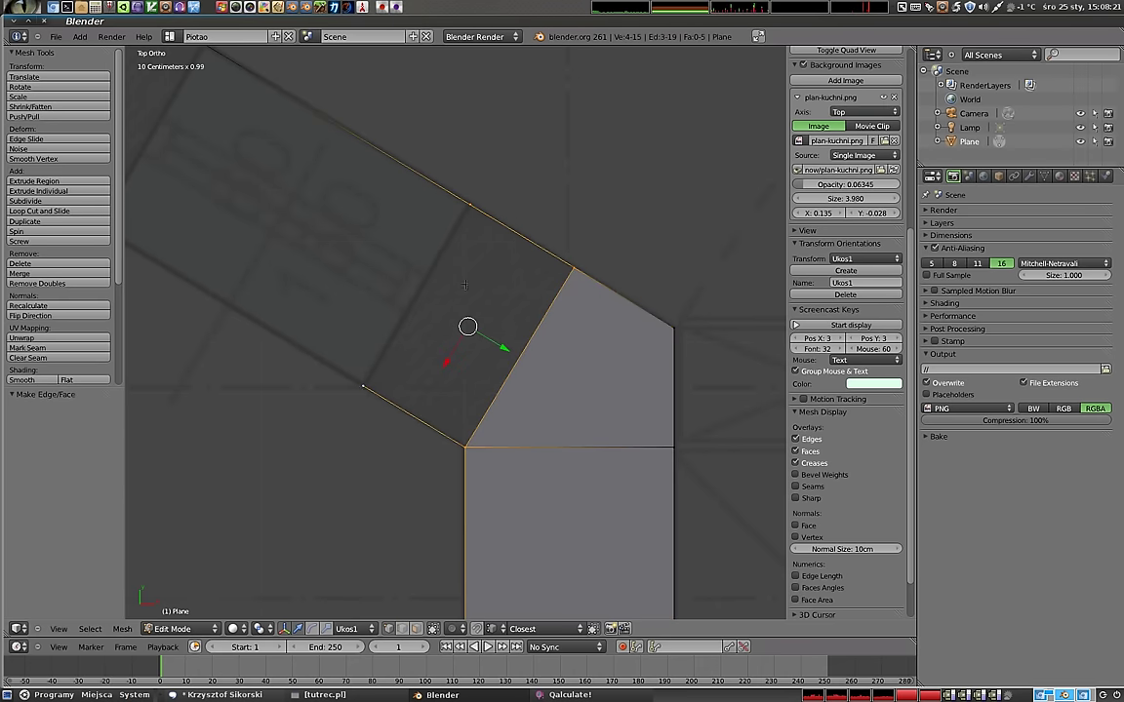
key(f)
- Deselect everything and select the upper edge by its two end vertices
shift+middle_drag(465, 346, 527, 293)
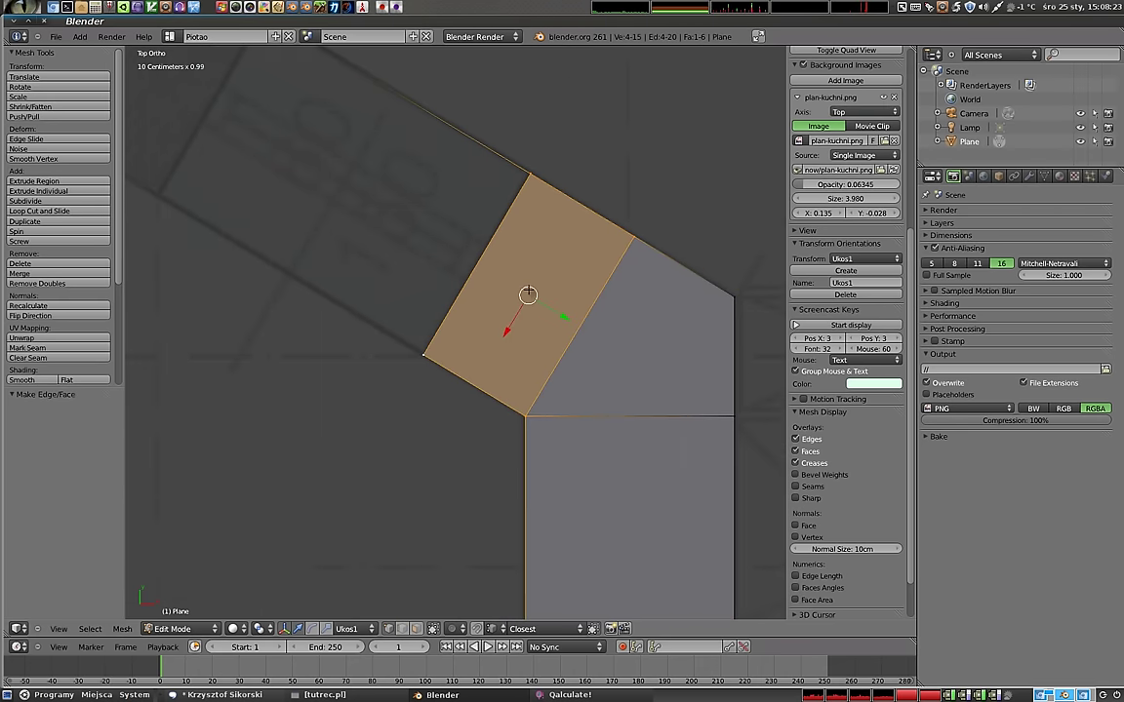
scroll(527, 293, down, 3)
key(a)
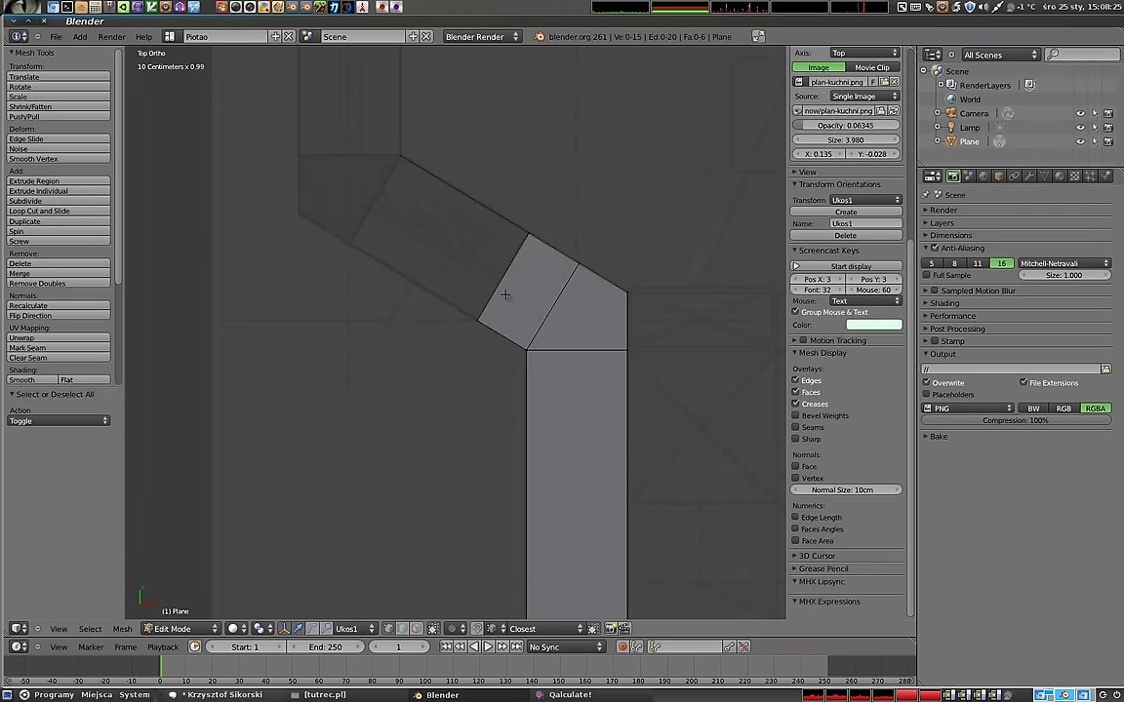
right_click(478, 325)
shift+right_click(517, 234)
scroll(511, 357, up, 2)
mouse_move(511, 357)
shift+middle_down()
mouse_move(568, 397)
mouse_move(530, 382)
shift+middle_up()
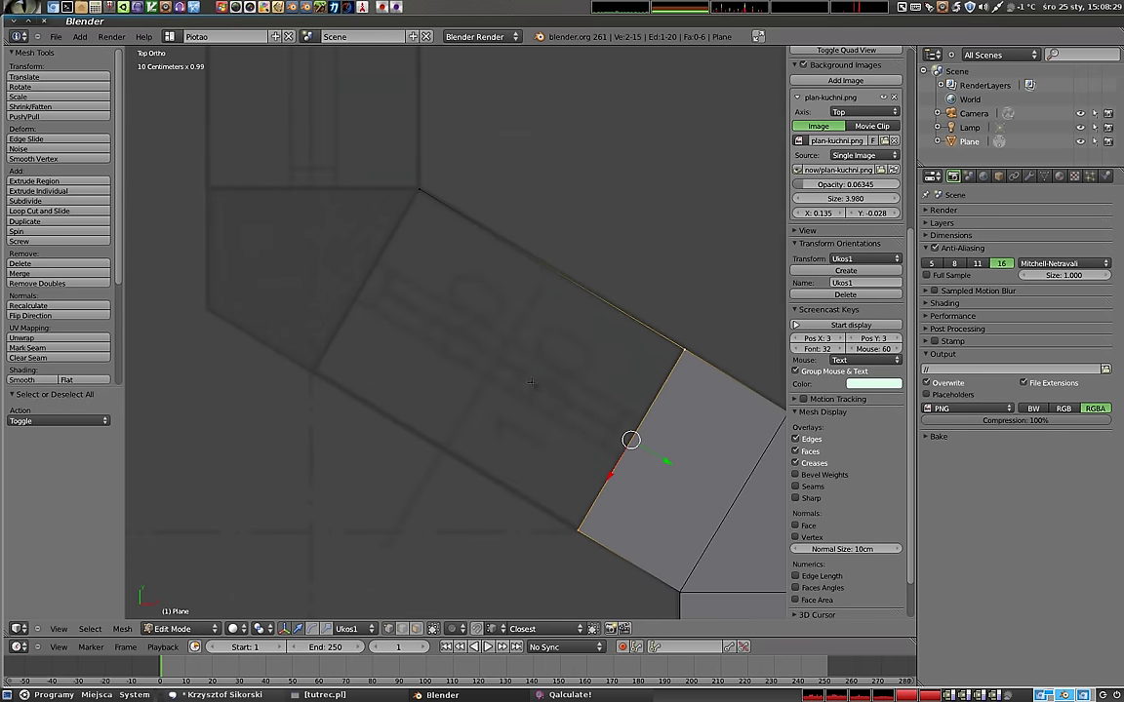
- Extrude the selected upper edge into a new face, ending at the snapped vertex
key(e)
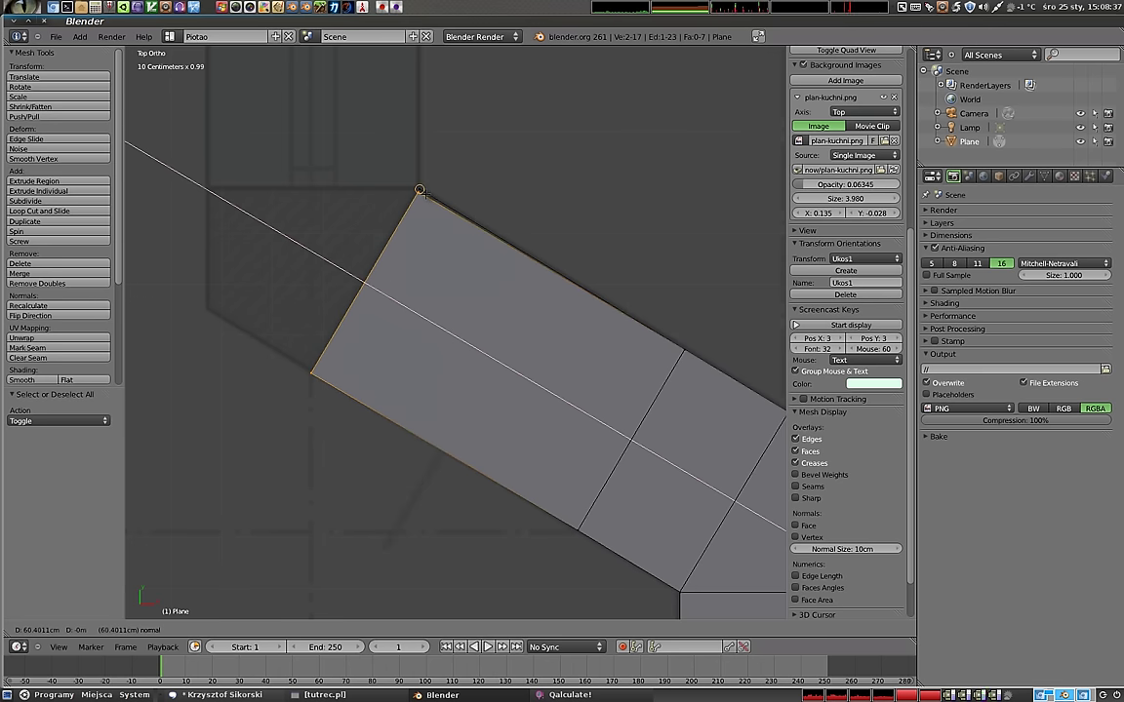
click(420, 190)
scroll(415, 210, up, 4)
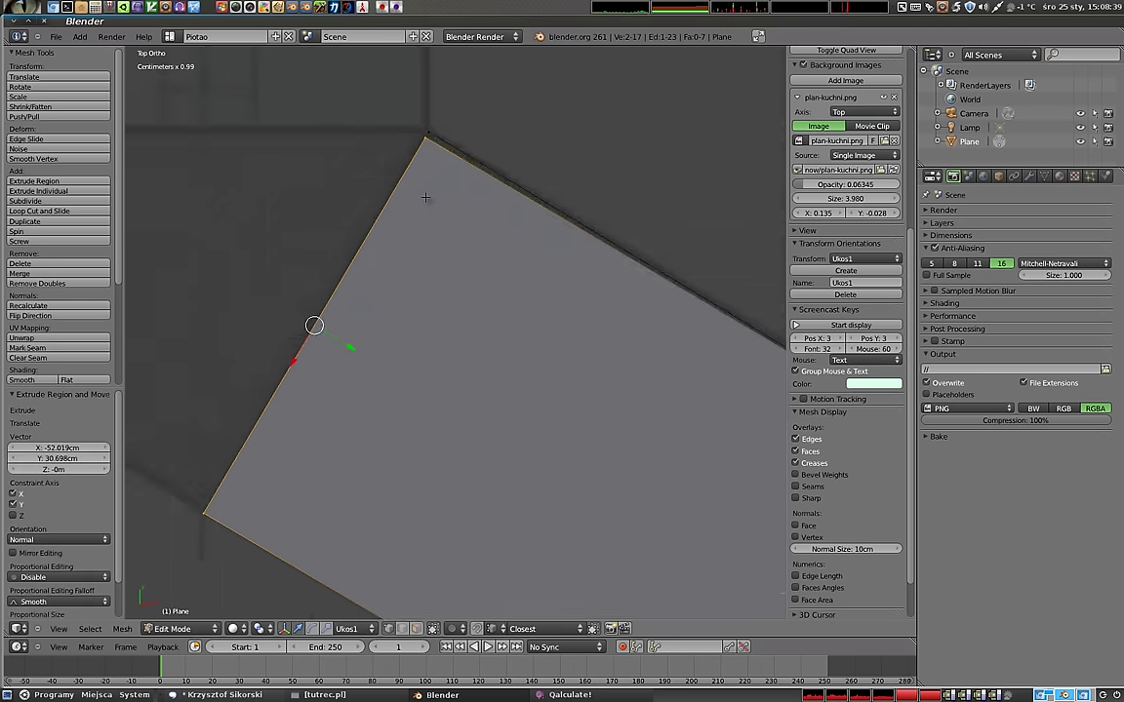
scroll(420, 195, up, 3)
scroll(422, 187, up, 1)
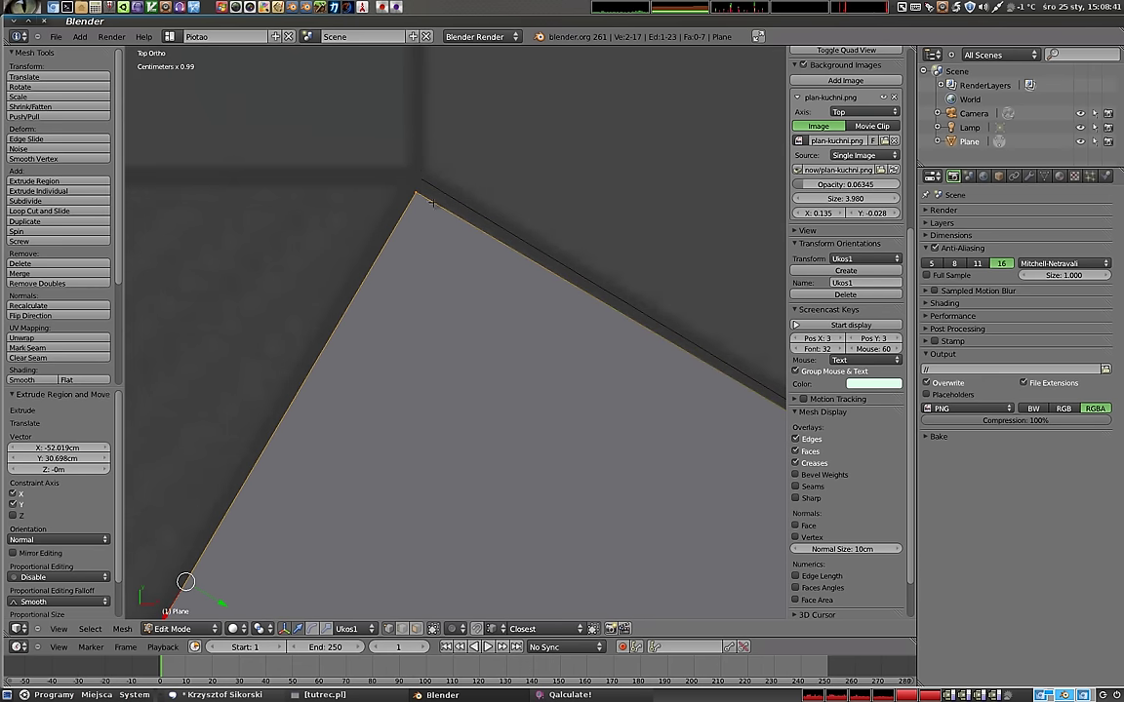
scroll(453, 324, down, 1)
scroll(434, 316, down, 2)
scroll(494, 411, down, 2)
shift+middle_drag(495, 411, 427, 306)
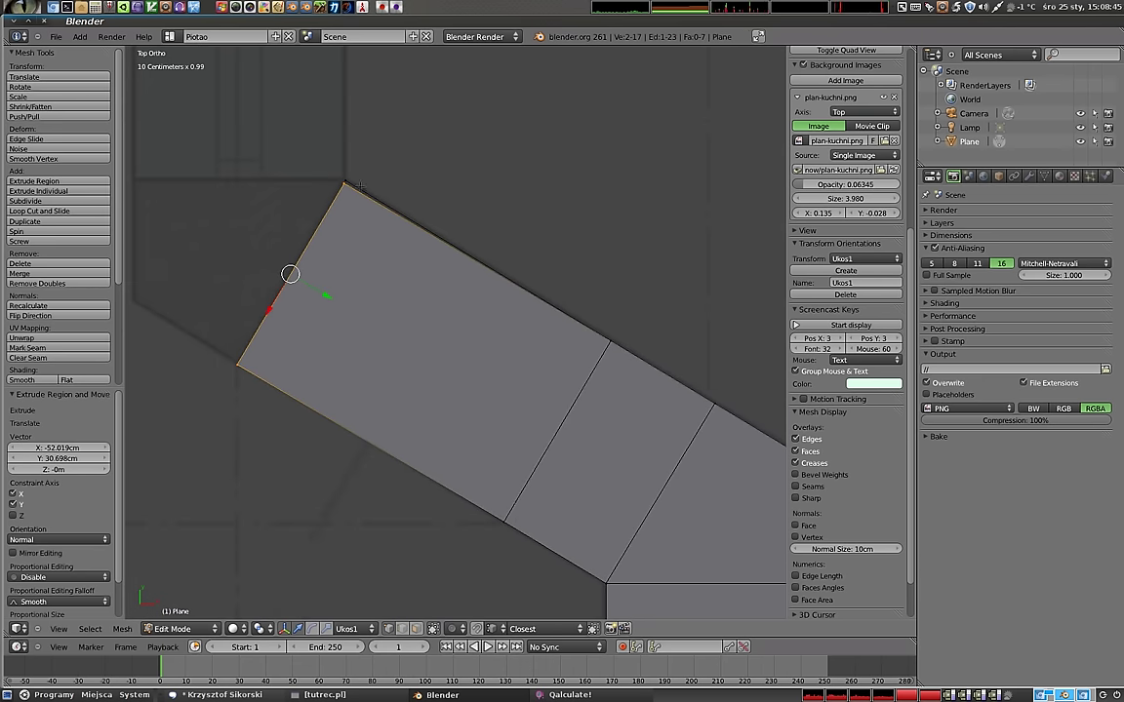
scroll(346, 190, up, 1)
scroll(371, 243, up, 1)
scroll(395, 288, up, 1)
- Move the end edge onto the floor-plan corner, then select the whole mesh
key(g)
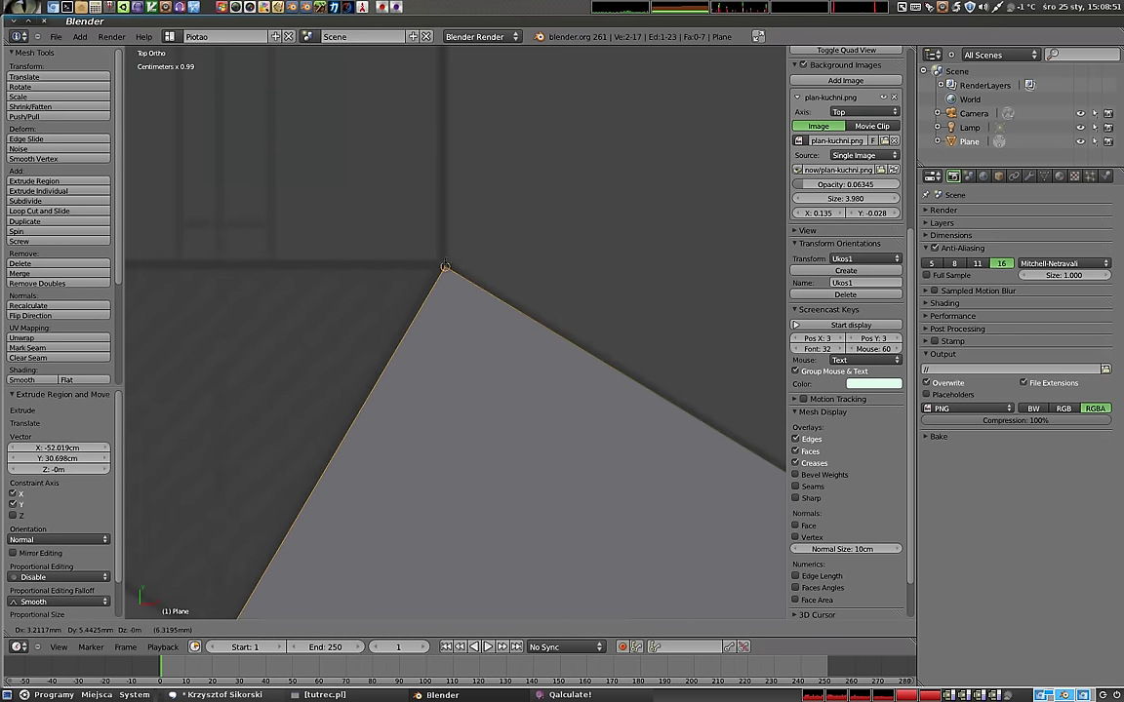
click(445, 265)
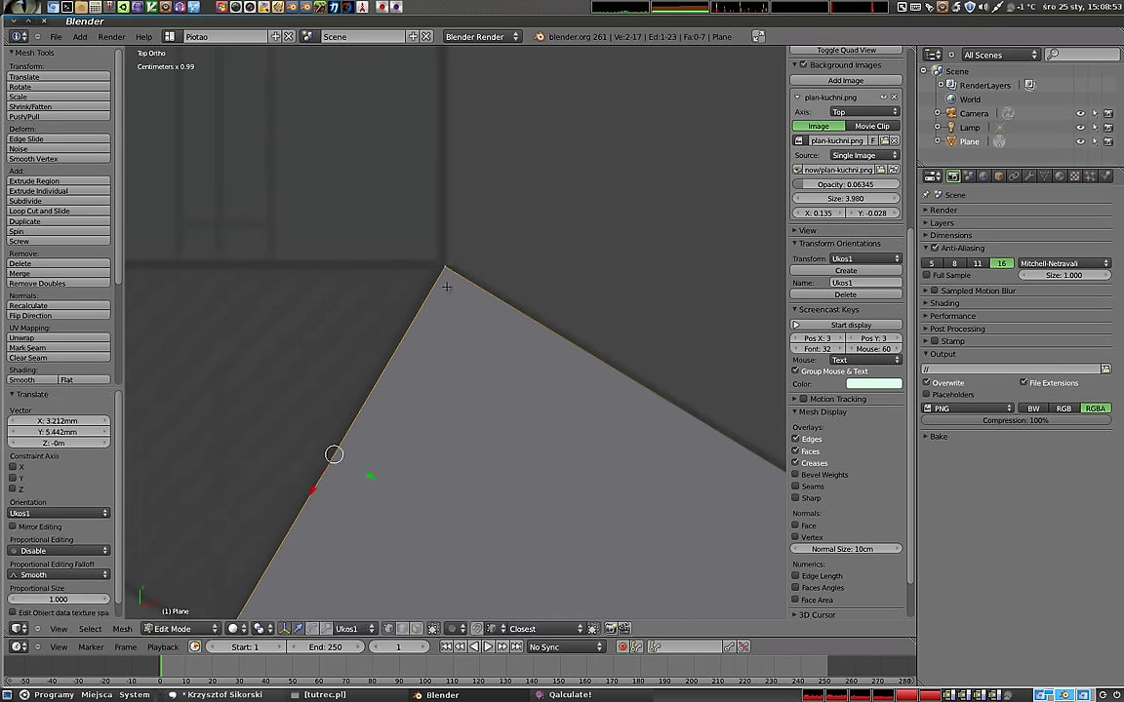
scroll(445, 265, down, 2)
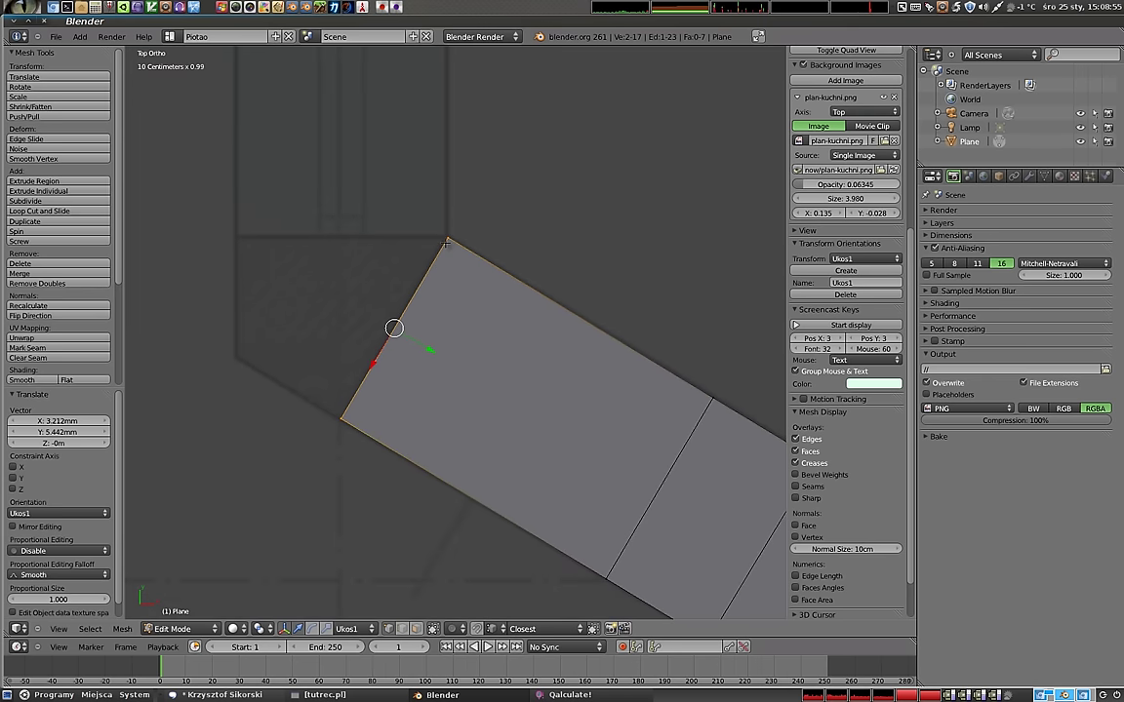
shift+middle_drag(507, 404, 423, 262)
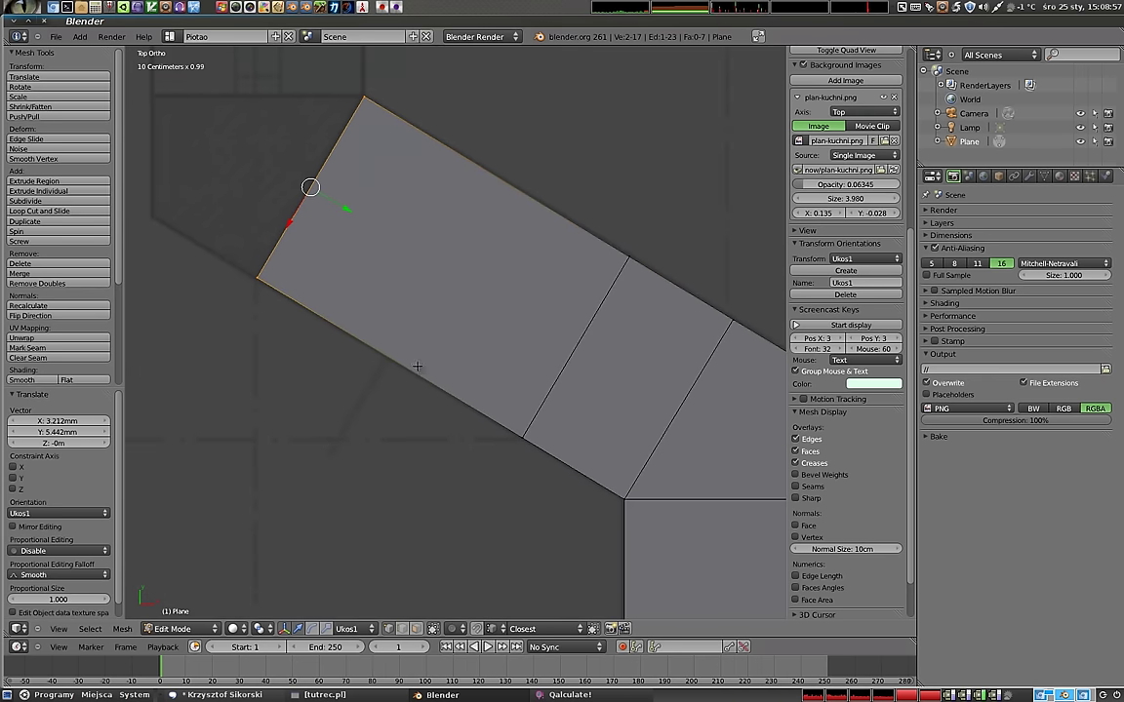
shift+middle_drag(363, 89, 482, 244)
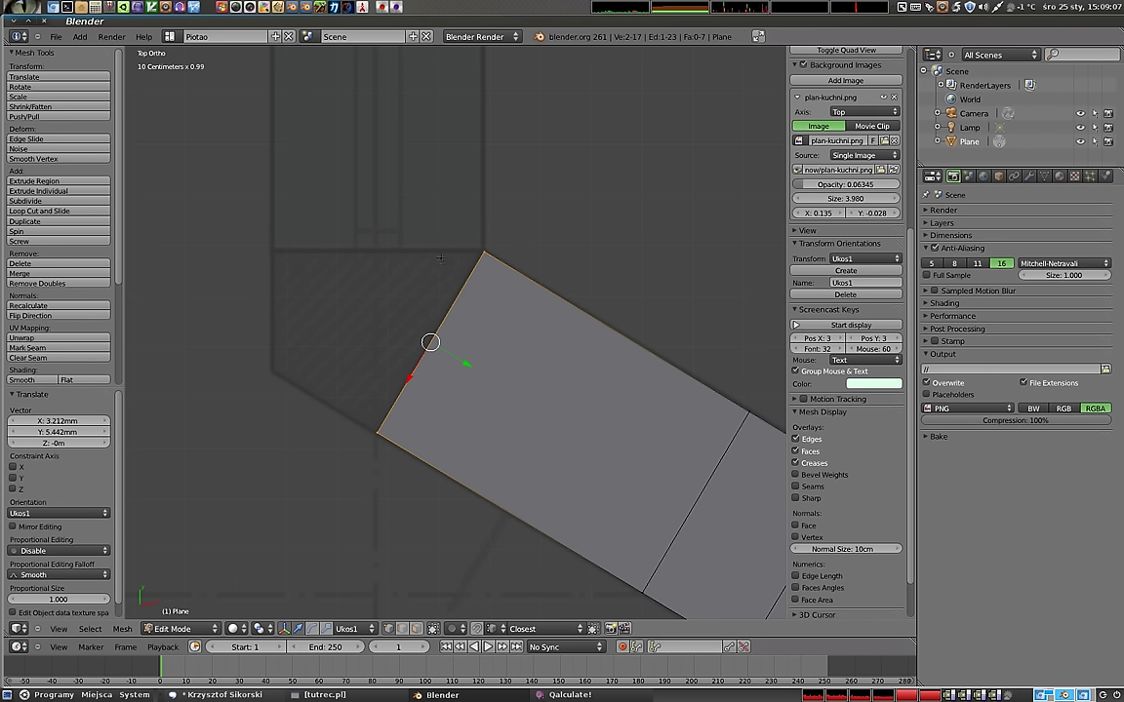
shift+middle_drag(440, 273, 421, 262)
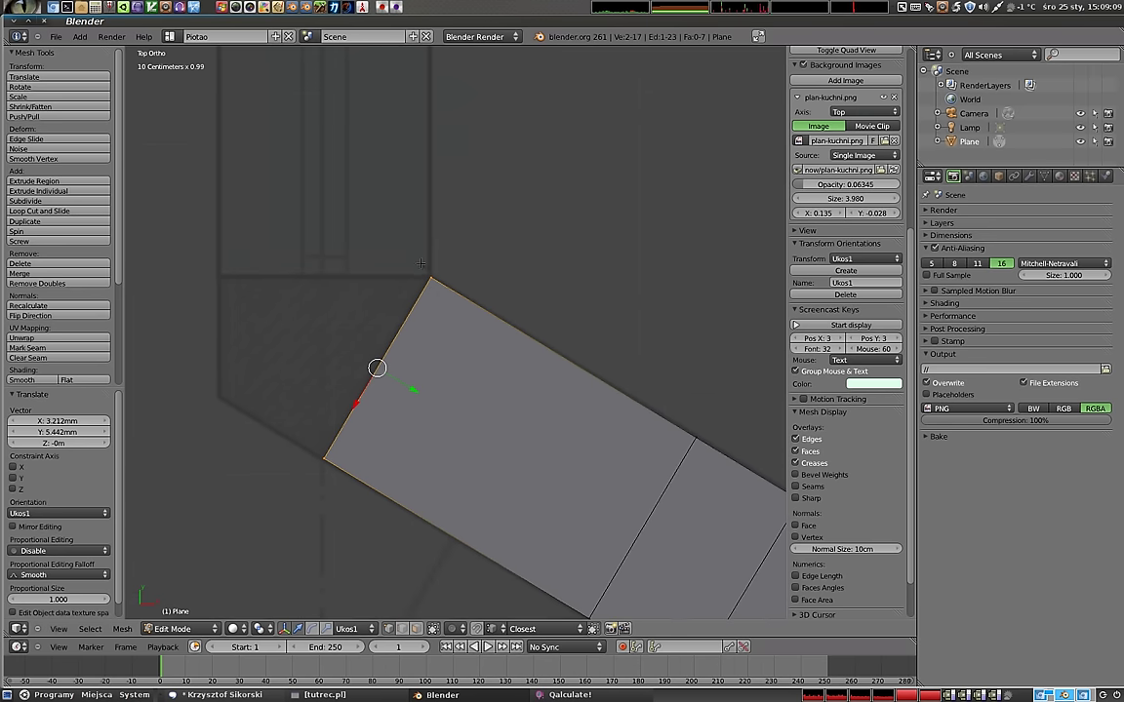
key(a)
key(a)
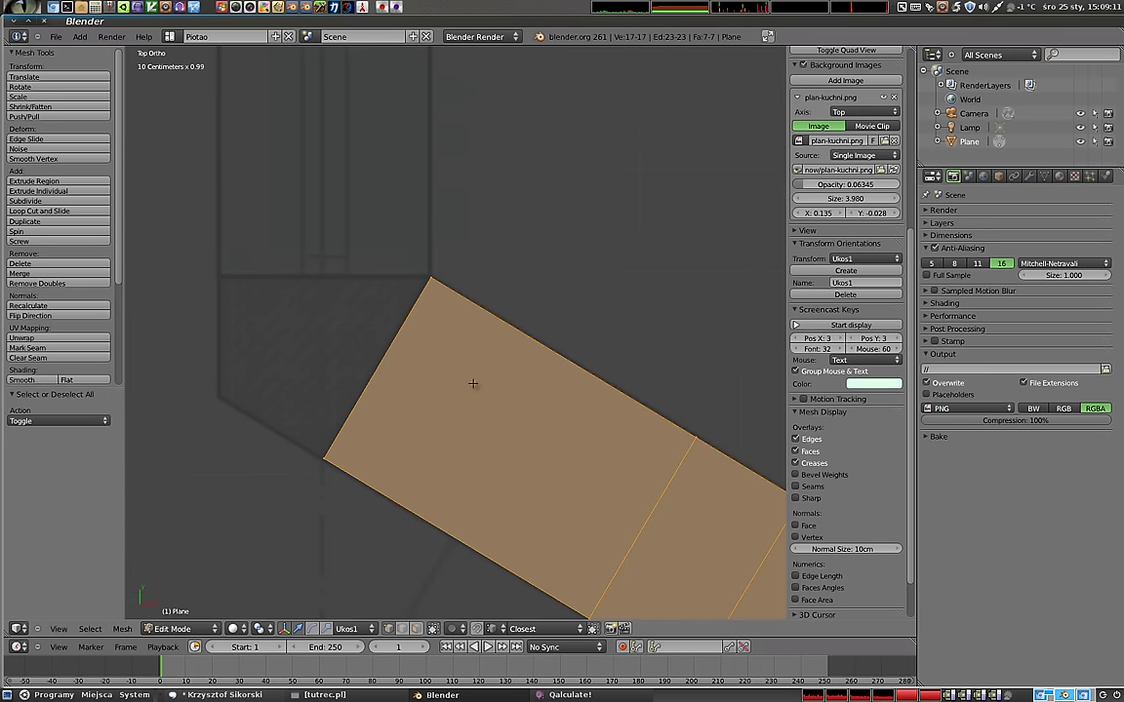
- Run Remove Doubles on the whole mesh to merge the overlapping vertex
scroll(469, 382, down, 3)
scroll(469, 383, down, 3)
scroll(501, 339, down, 3)
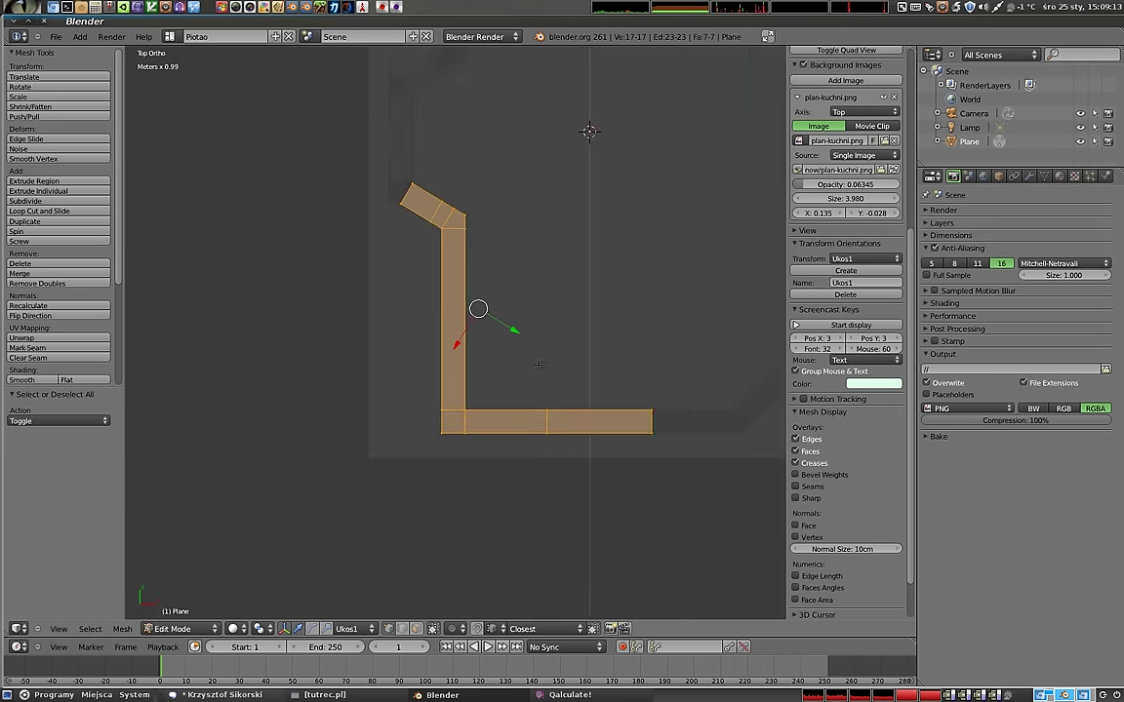
shift+middle_drag(501, 339, 558, 353)
scroll(558, 353, up, 3)
scroll(558, 353, up, 2)
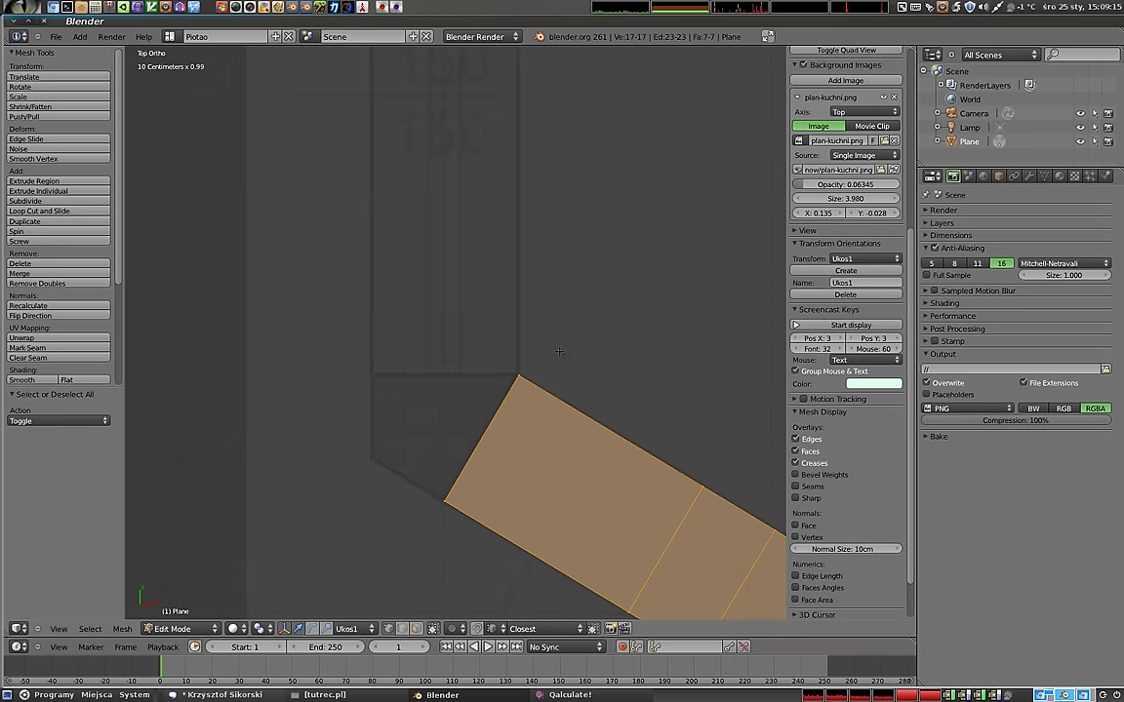
key(w)
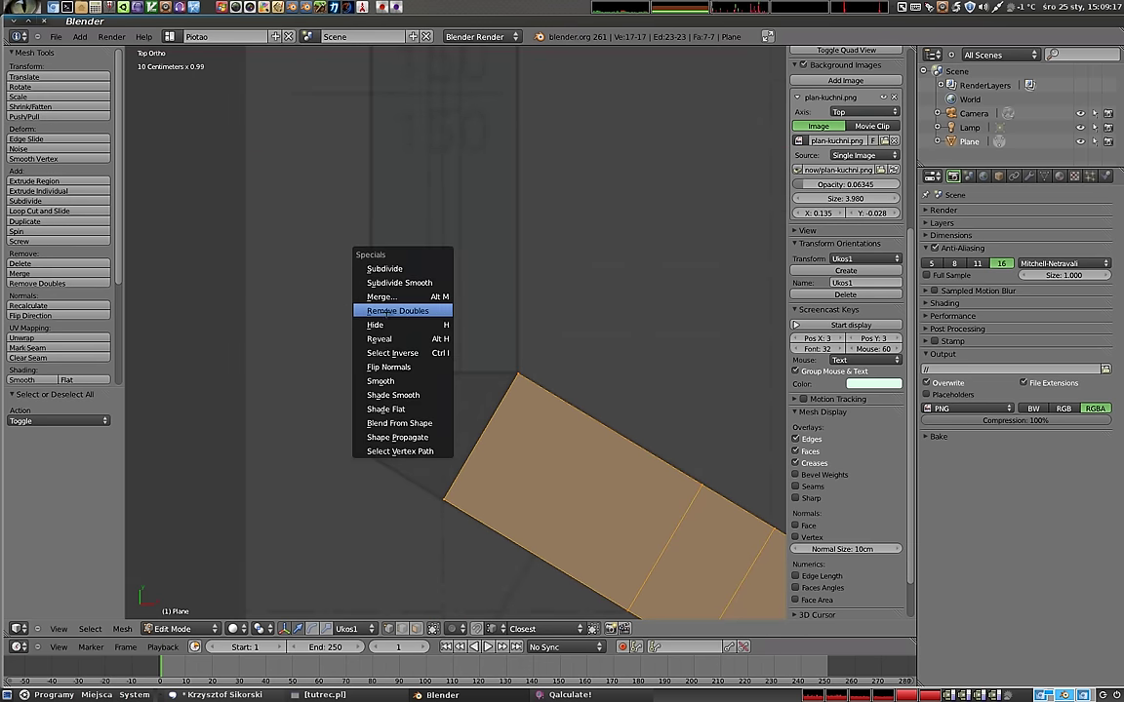
click(389, 310)
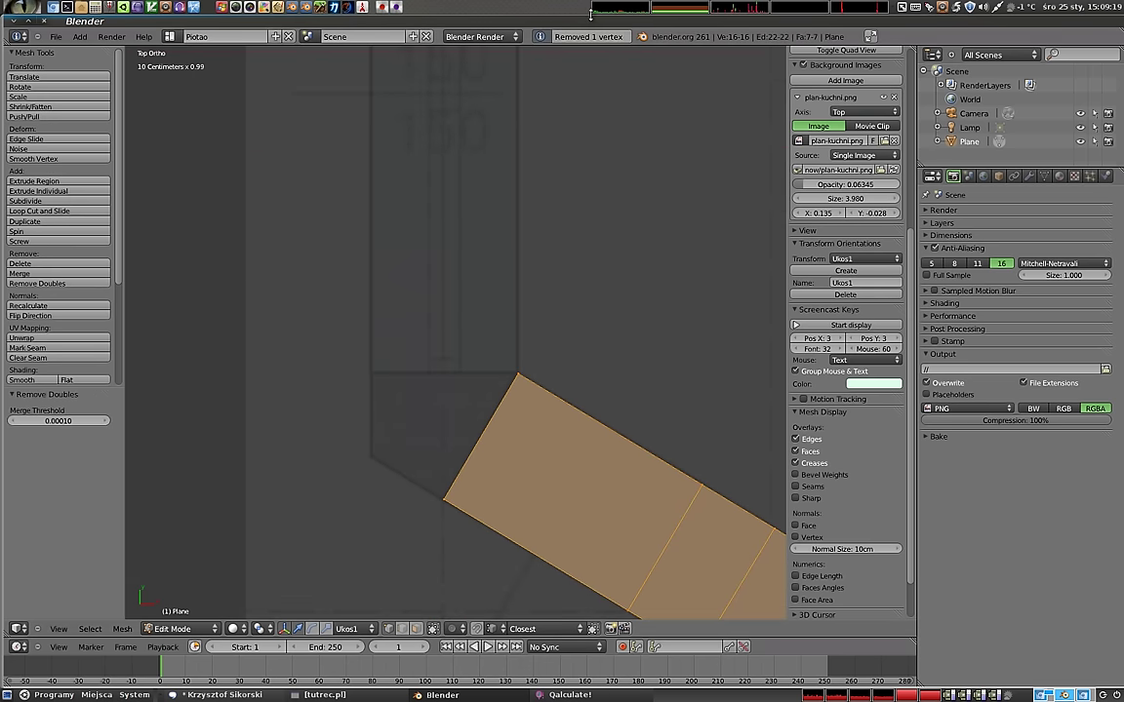
- Select the angled run's top and then left corner vertex
right_click(518, 374)
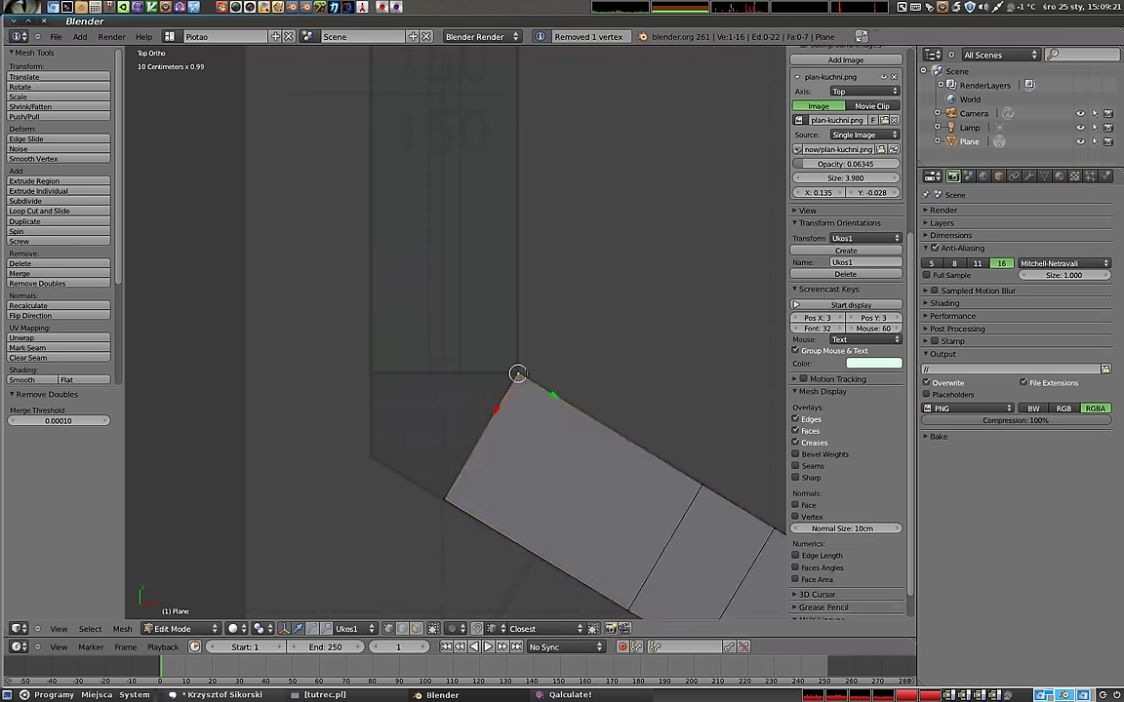
mouse_move(462, 425)
shift+middle_down()
mouse_move(440, 370)
mouse_move(514, 438)
shift+middle_up()
right_click(440, 370)
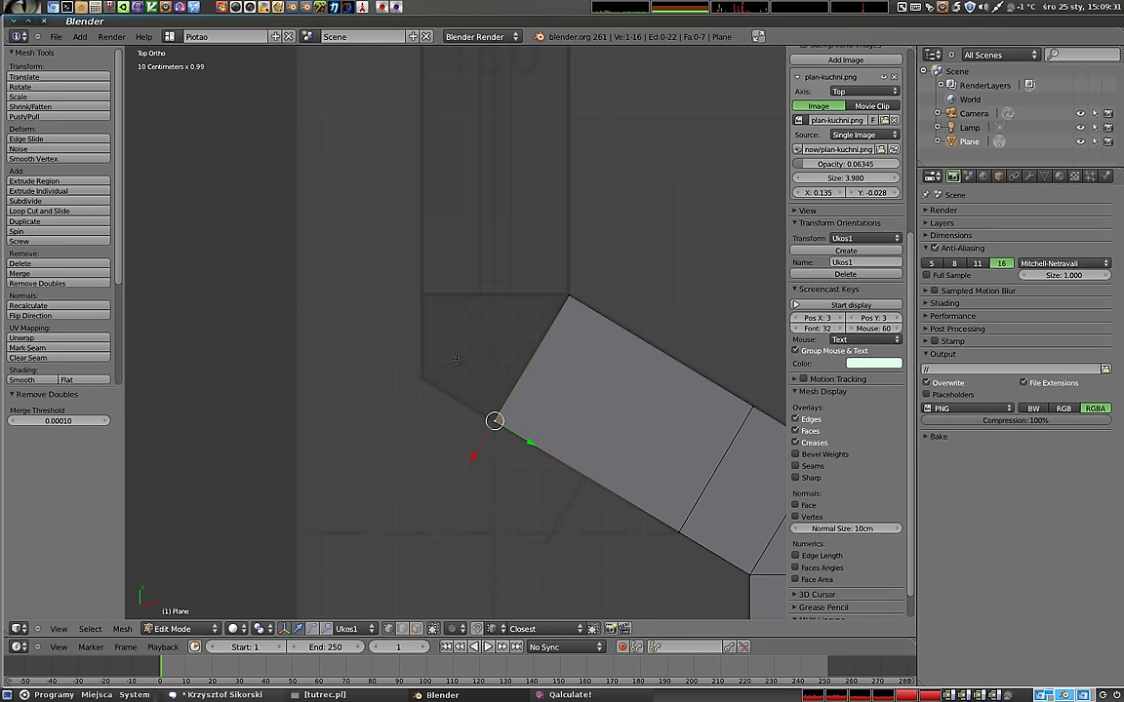
- Extrude a new vertex from the corner along the angled run's Y axis
key(e)
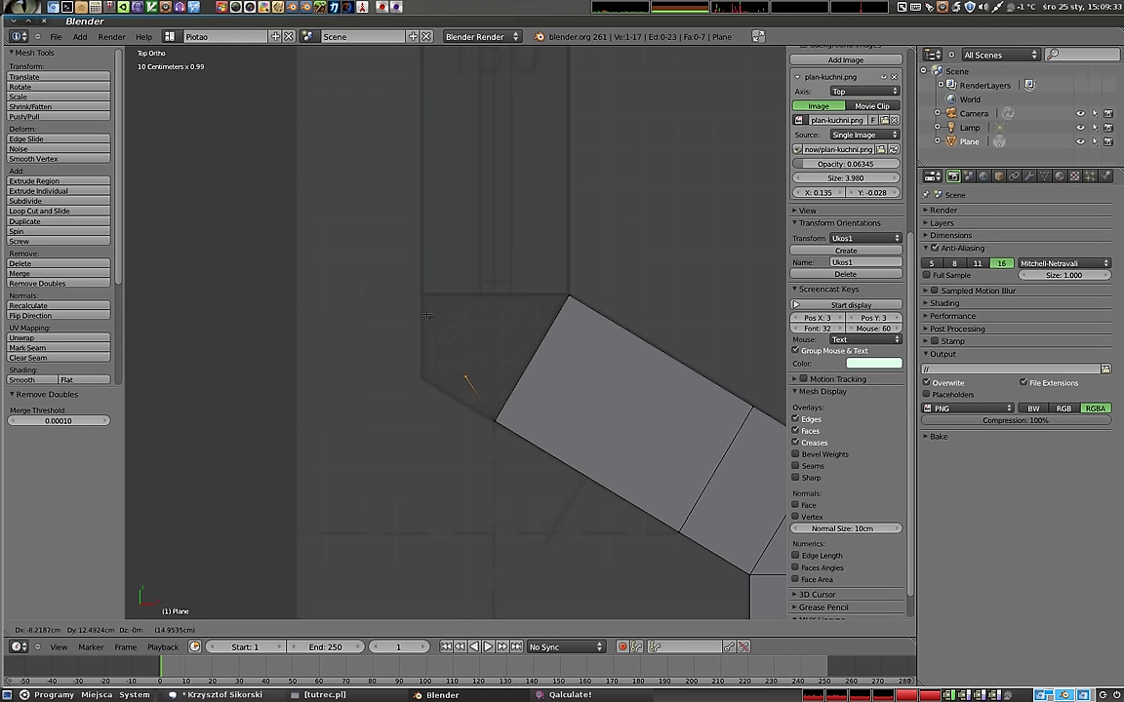
key(y)
key(y)
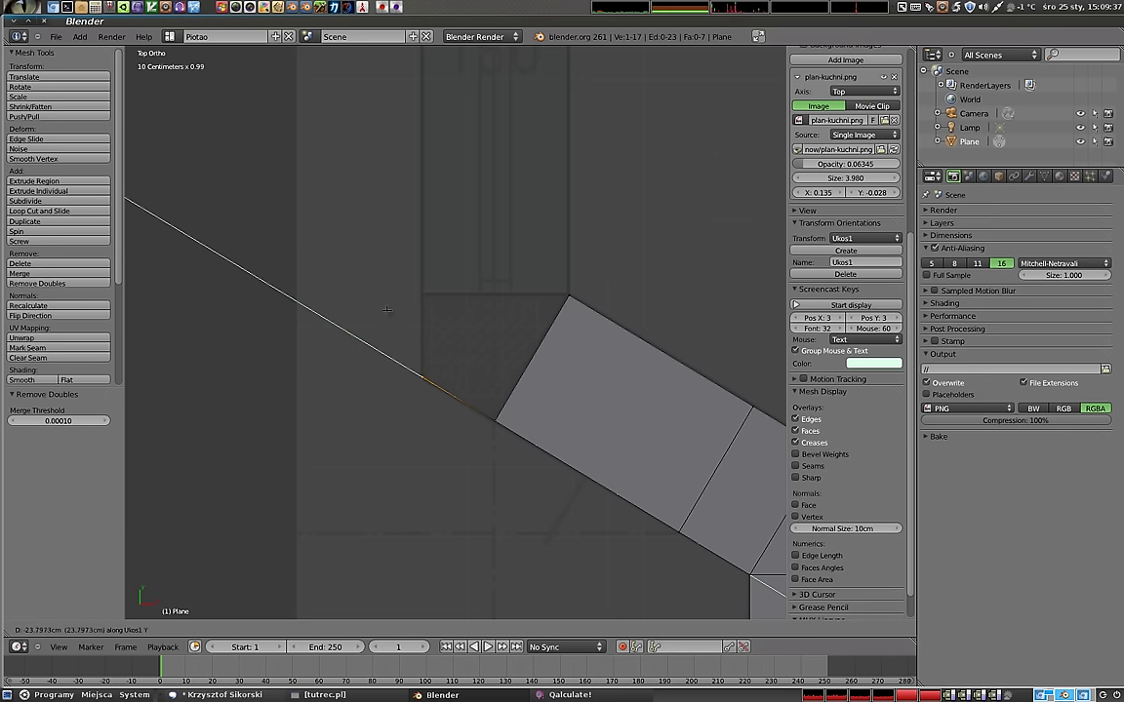
click(387, 310)
scroll(432, 390, up, 1)
scroll(432, 390, up, 2)
shift+middle_drag(508, 327, 415, 351)
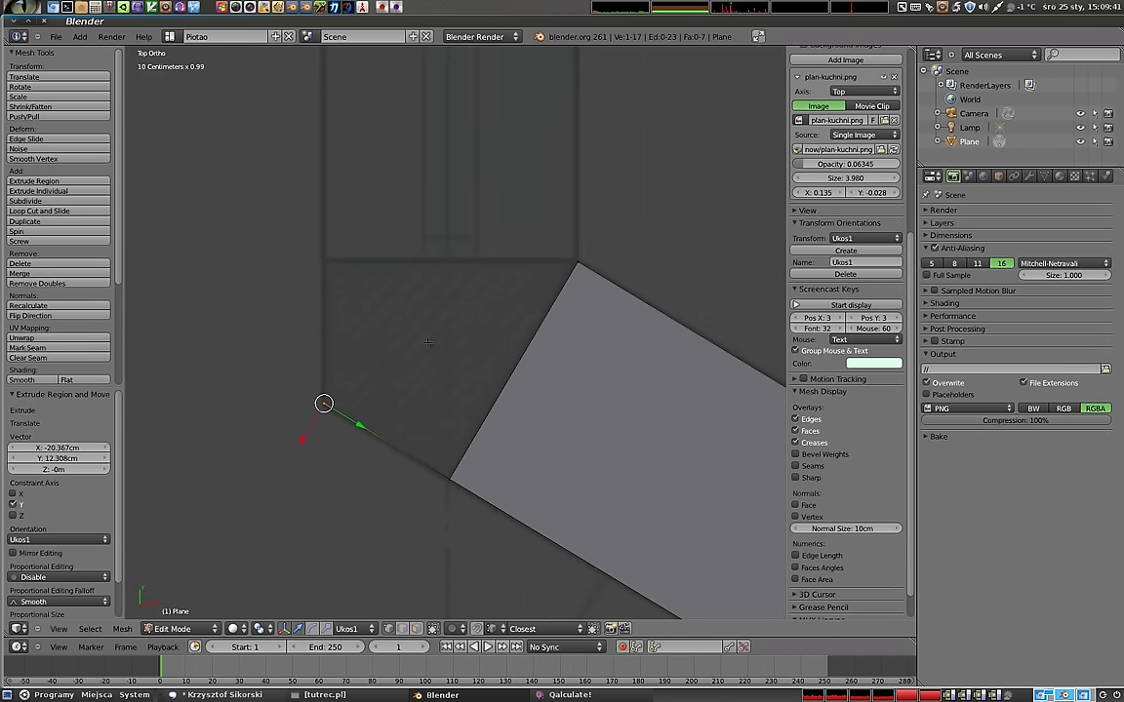
- Switch to Global orientation and extrude a vertex 23.046cm up to the plan's top edge
click(347, 628)
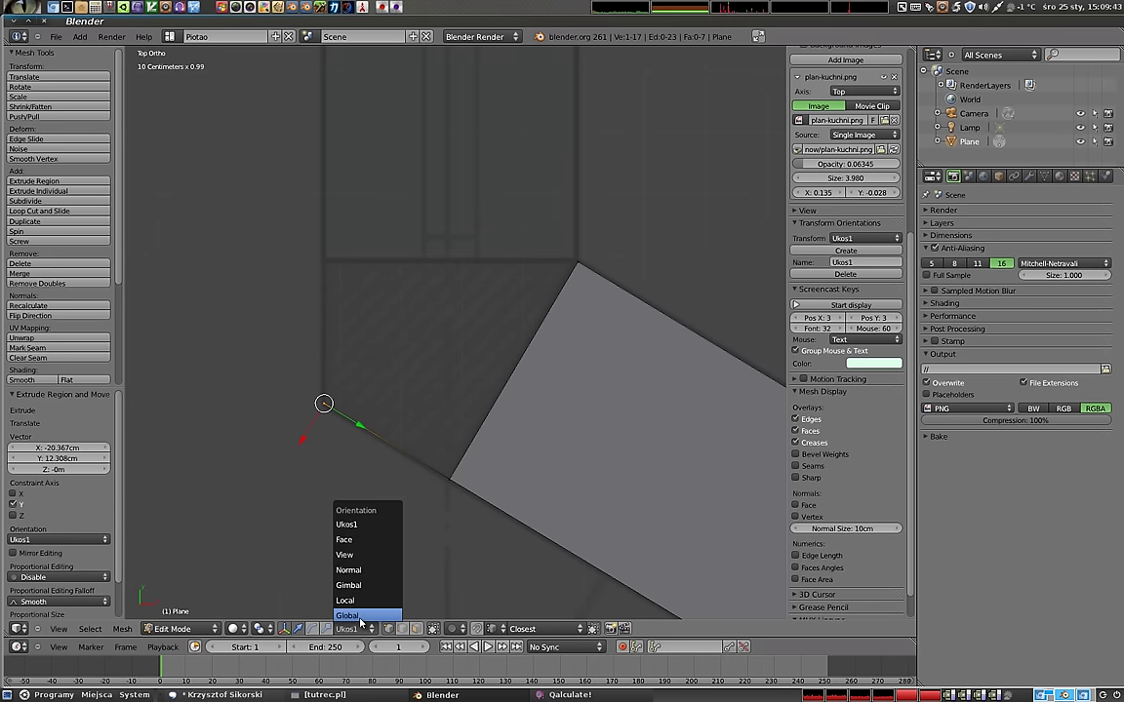
click(330, 563)
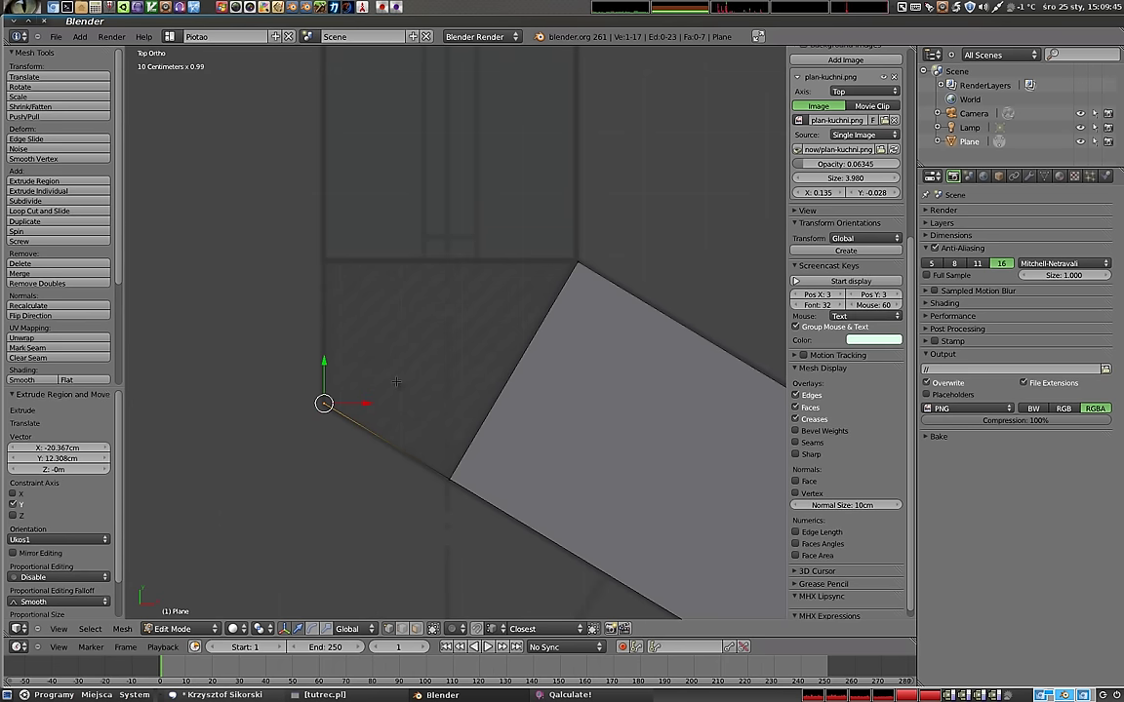
key(e)
key(y)
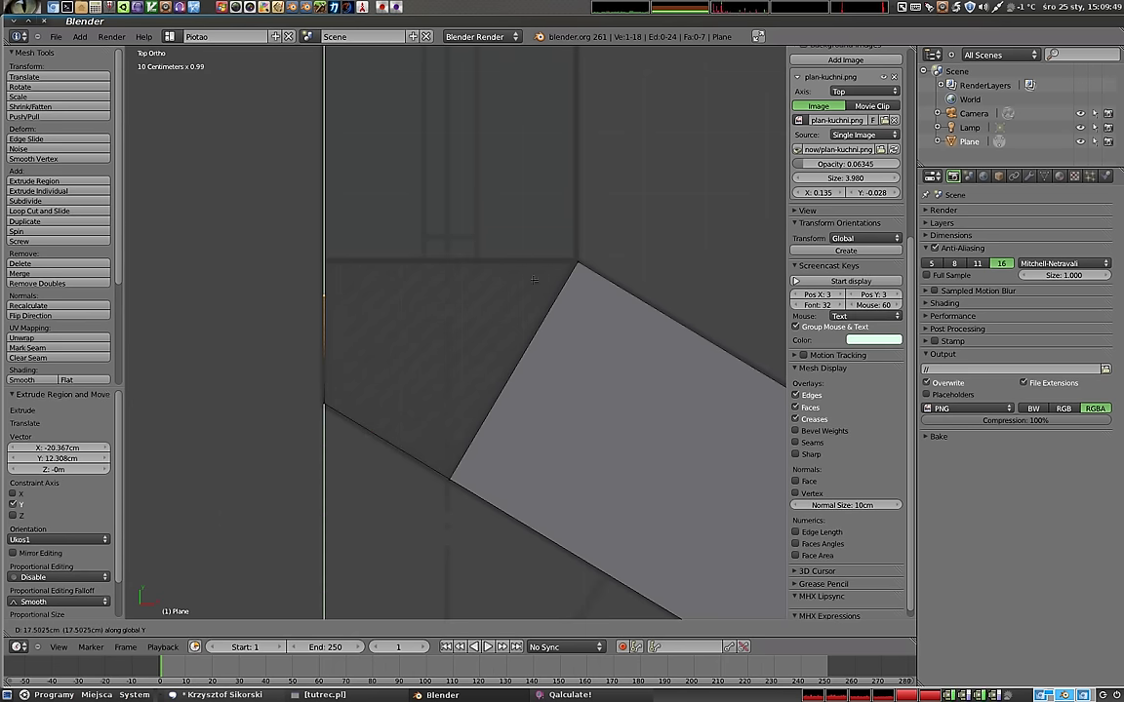
ctrl+click(577, 264)
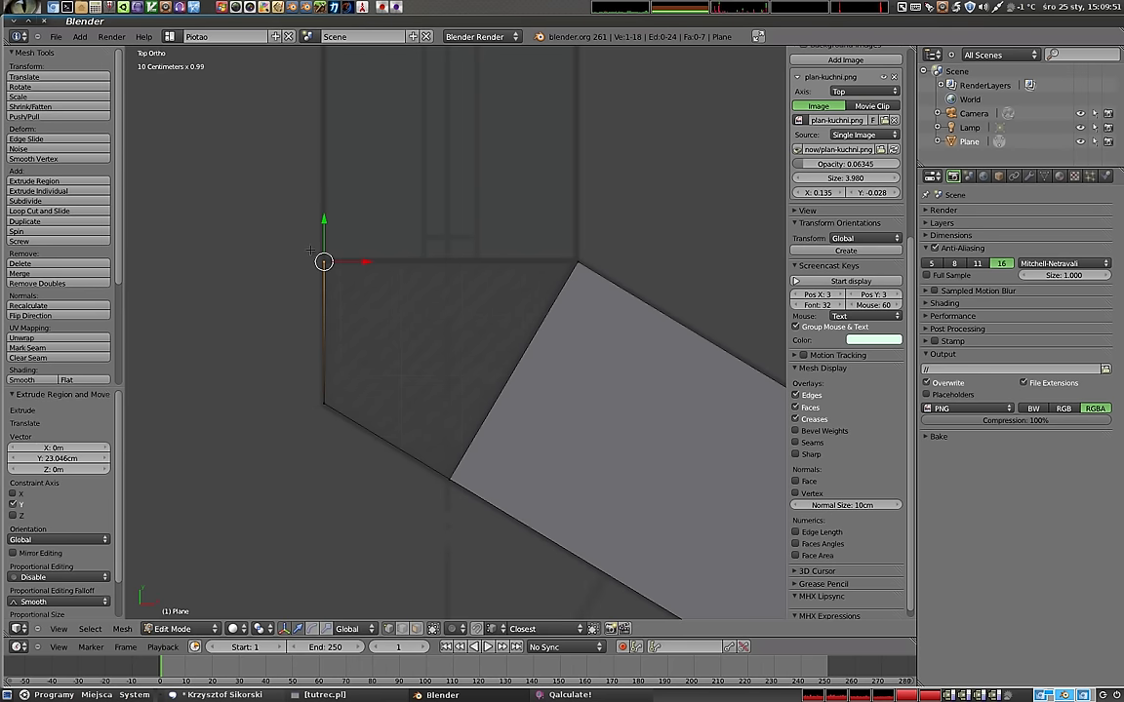
- Fill a corner face between the top-right and bottom corner vertices
shift+right_click(578, 262)
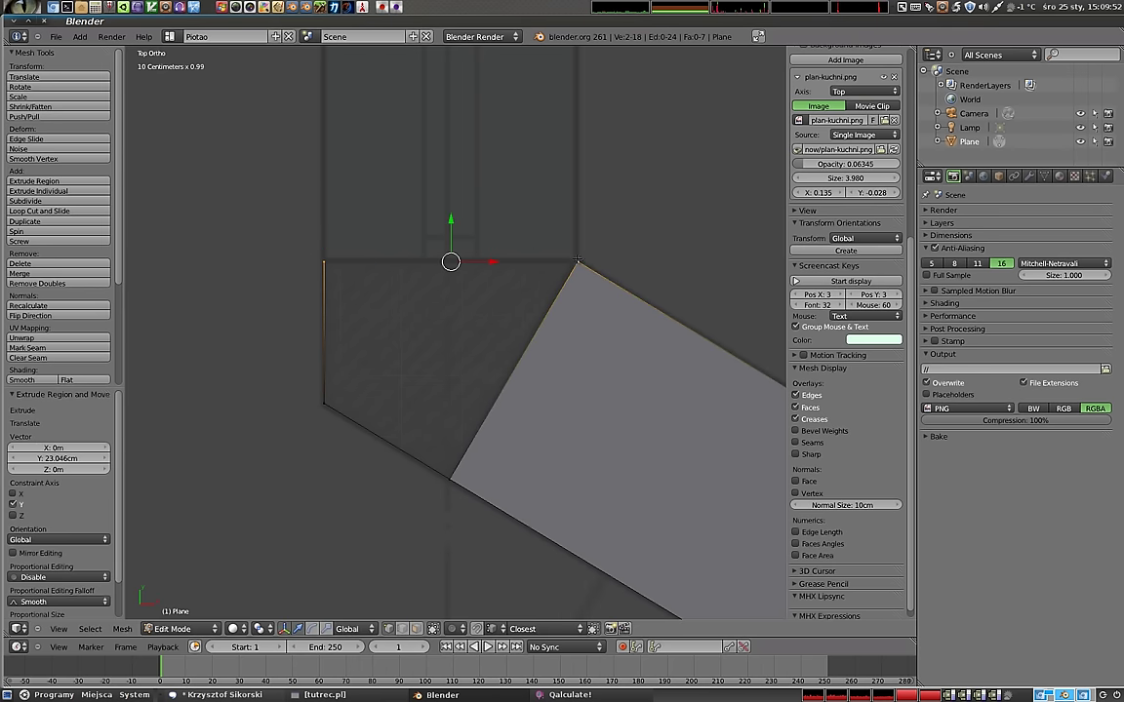
shift+right_click(335, 418)
key(f)
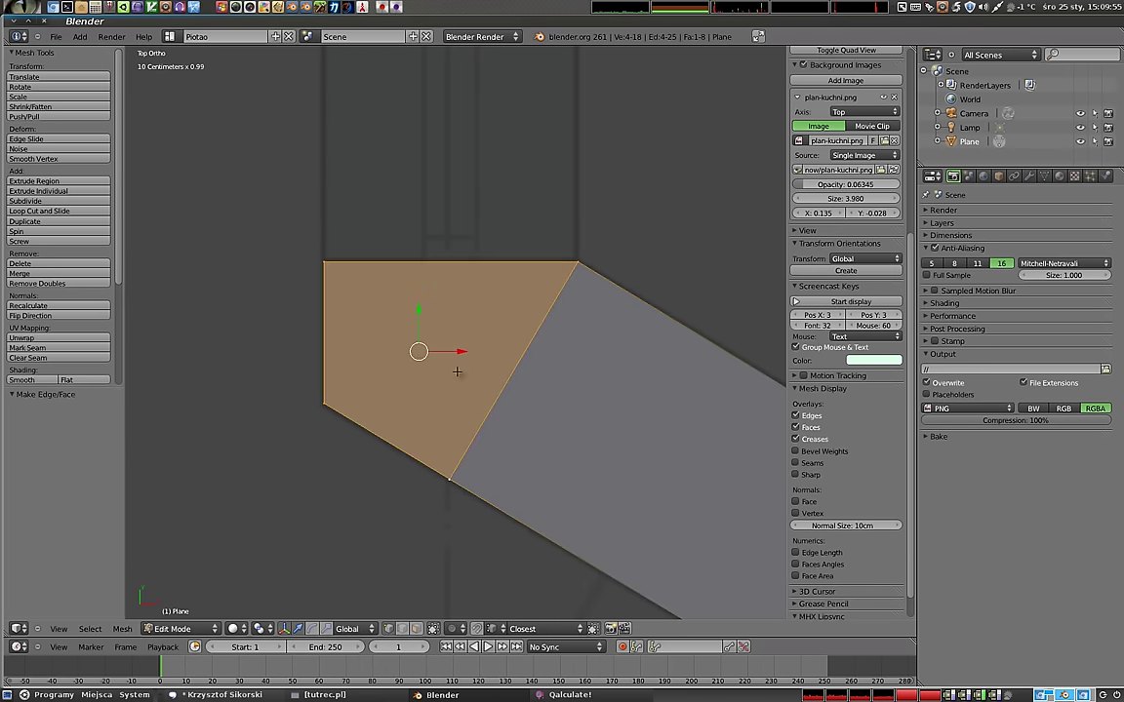
scroll(435, 487, down, 6)
- Extrude the top edge a long way upward along the plan, then switch to wireframe
shift+middle_drag(465, 290, 466, 387)
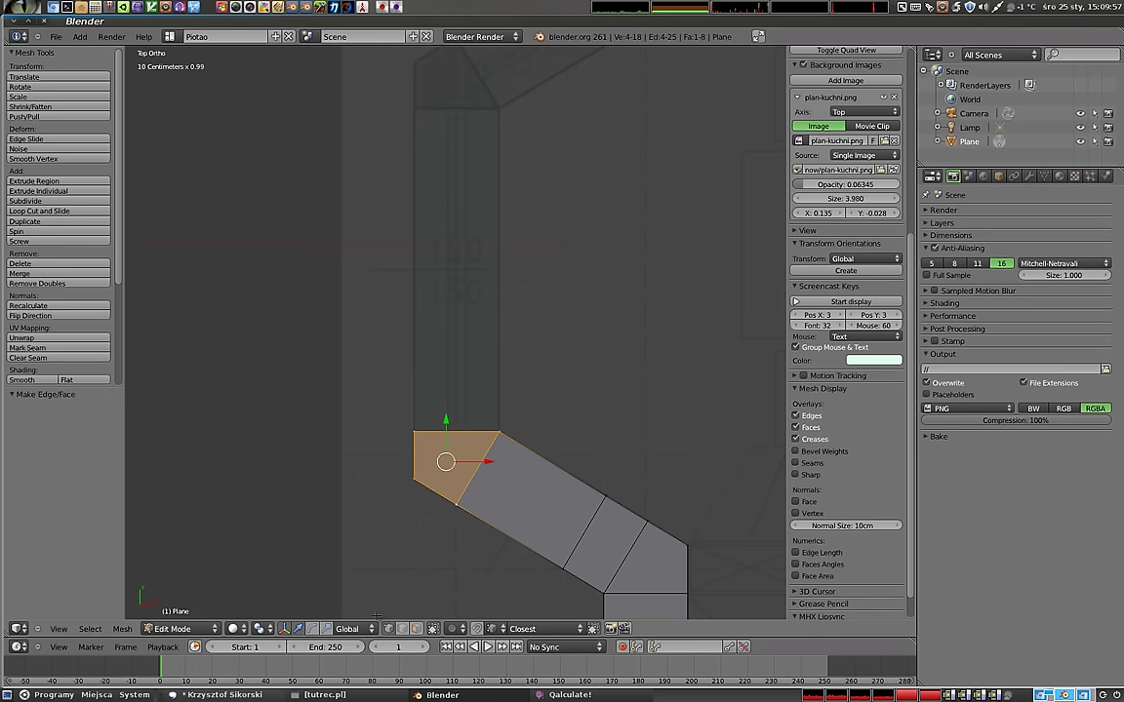
right_click(418, 429)
shift+right_click(490, 438)
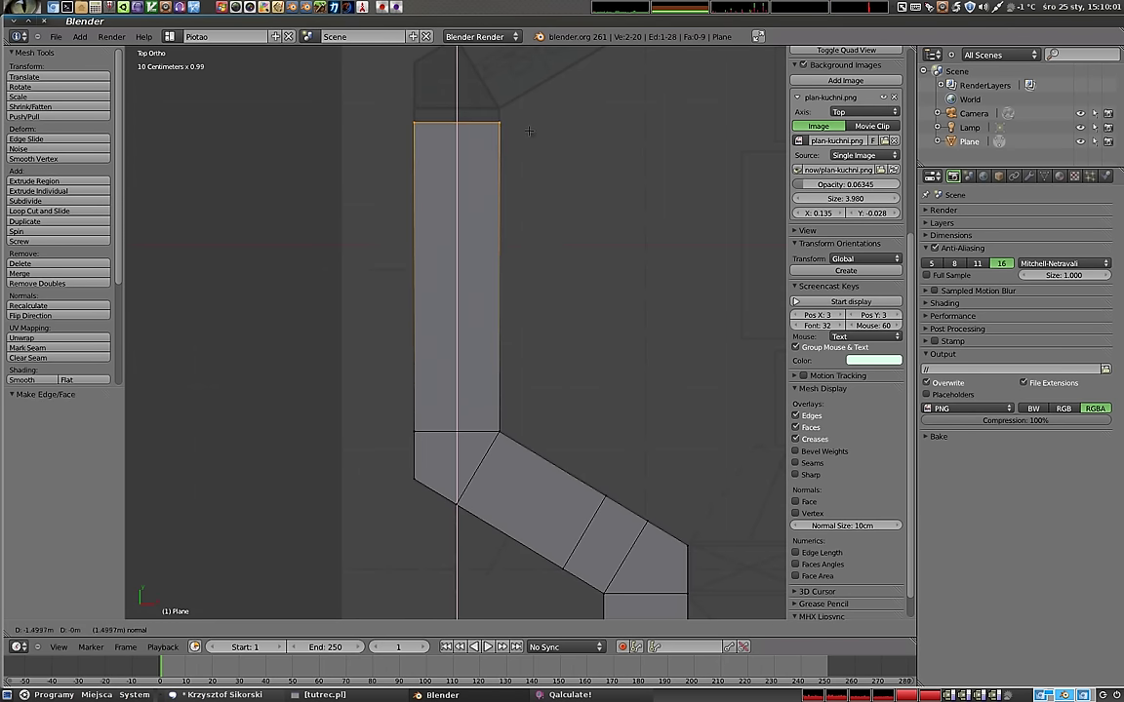
click(522, 124)
shift+middle_drag(521, 124, 459, 322)
scroll(454, 264, up, 2)
scroll(453, 264, up, 1)
scroll(458, 322, down, 1)
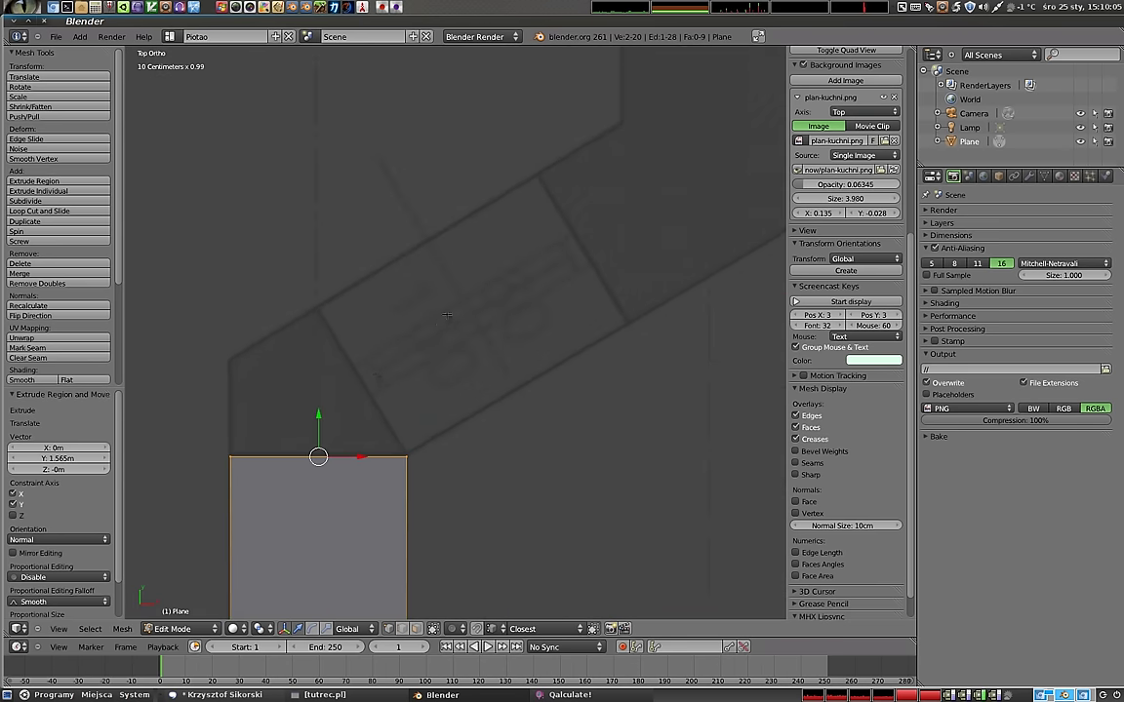
scroll(475, 333, down, 2)
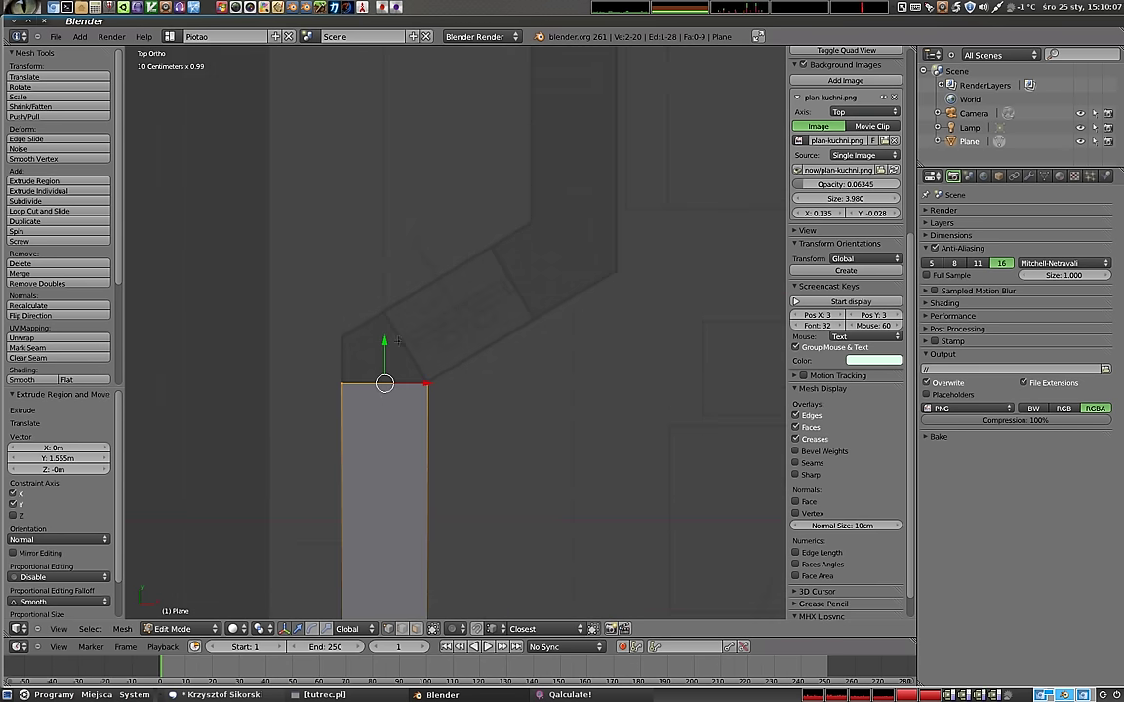
scroll(385, 356, up, 5)
shift+middle_drag(307, 346, 380, 375)
scroll(379, 375, up, 1)
key(z)
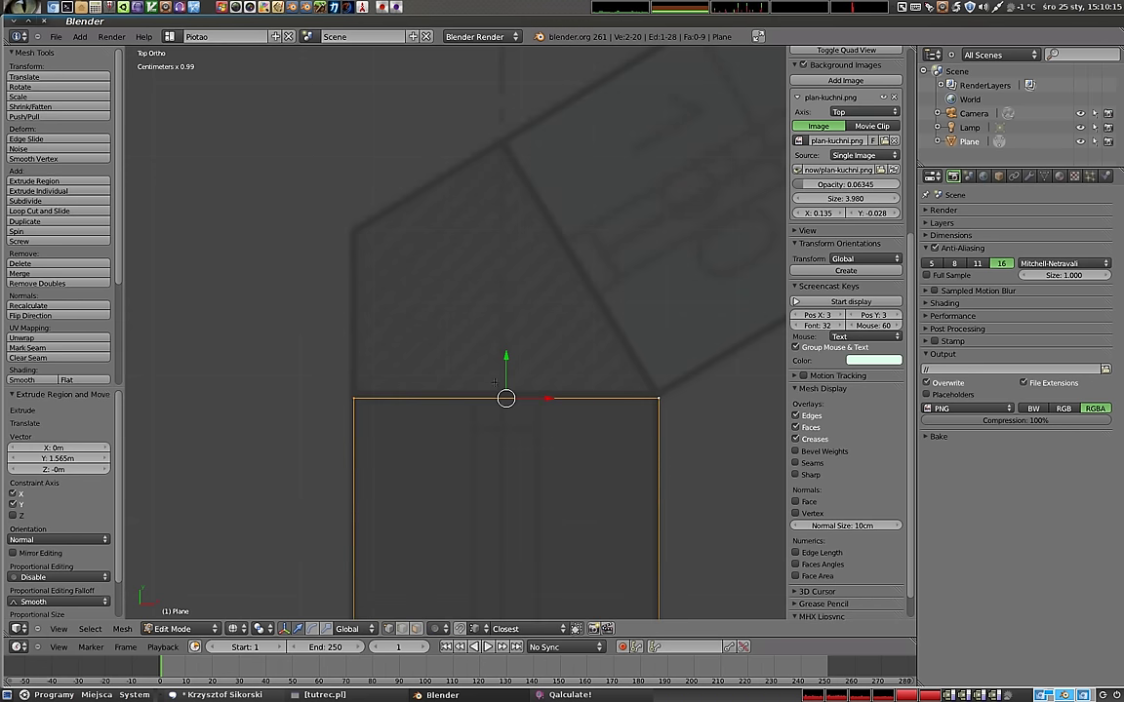
- Shift the top edge slightly up, extrude a 22.036cm section, and grab its top-right vertex
key(e)
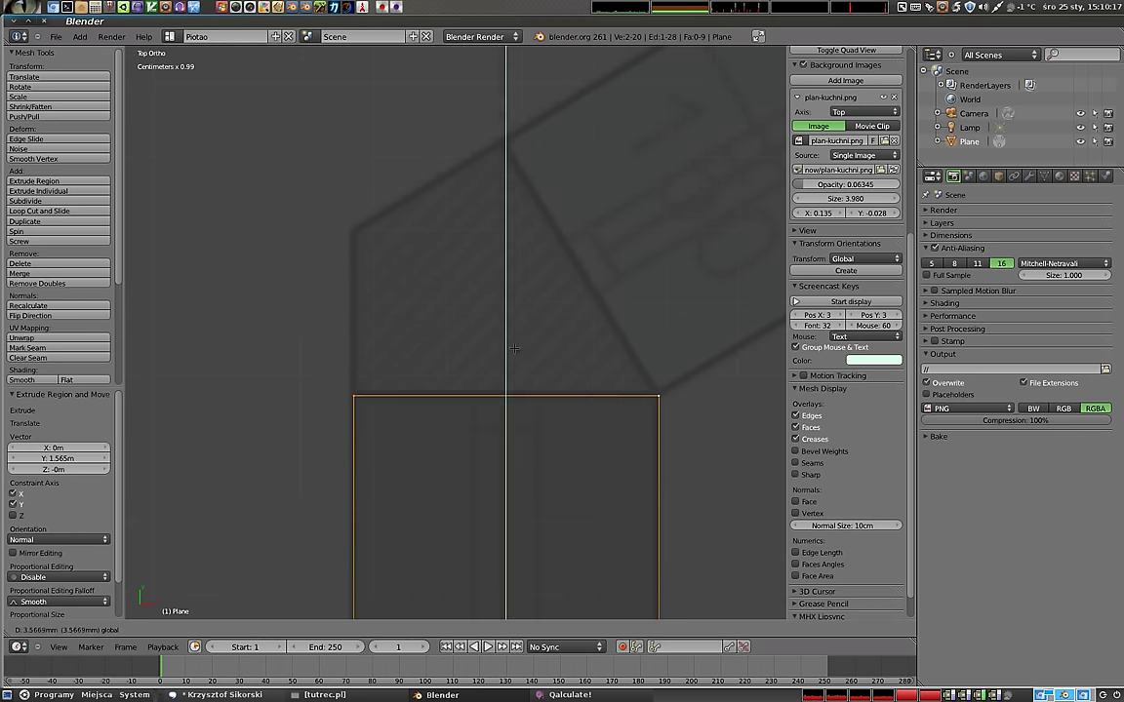
click(514, 347)
key(e)
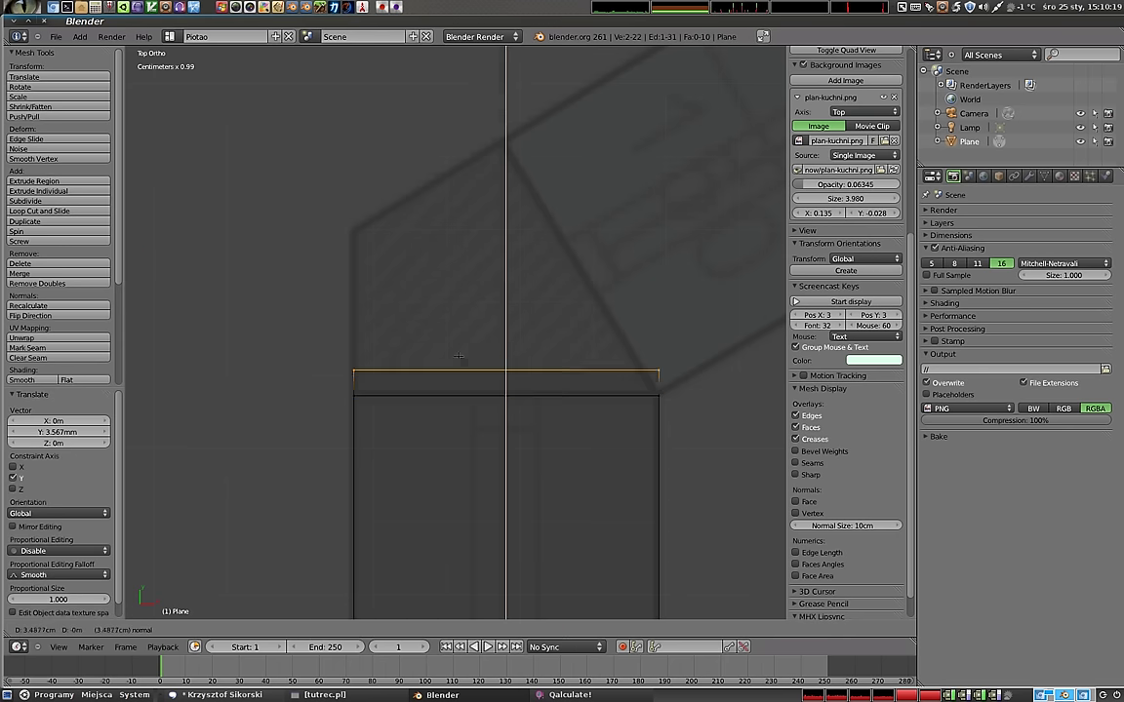
click(371, 222)
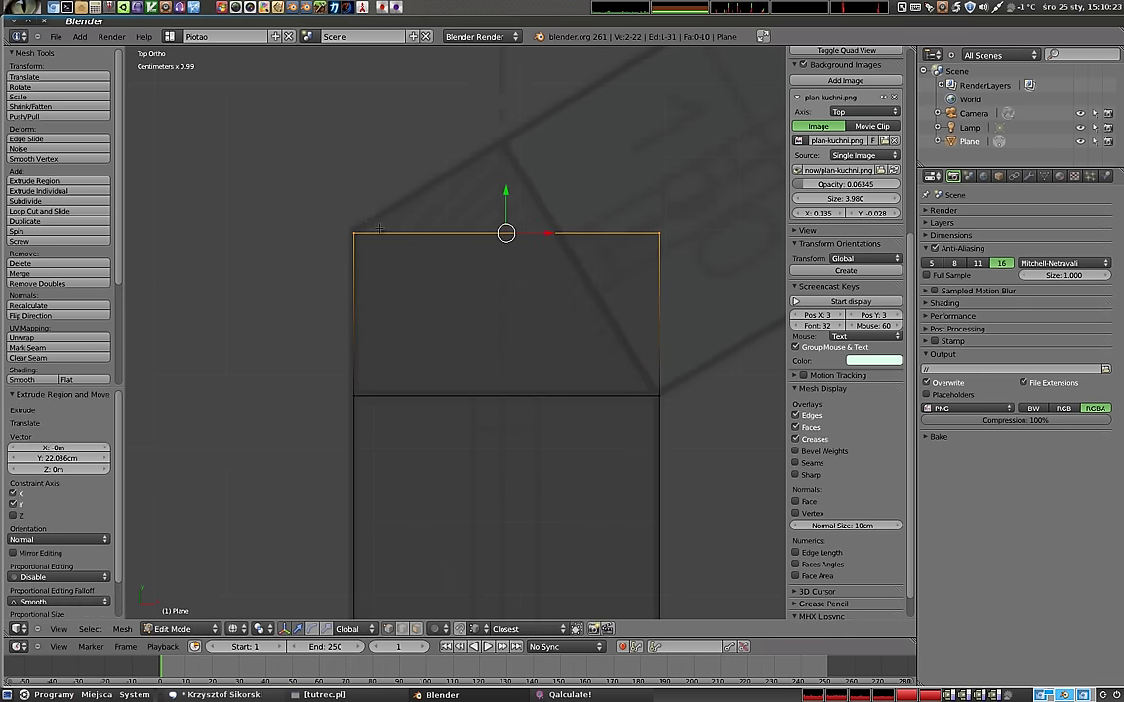
right_click(660, 234)
key(g)
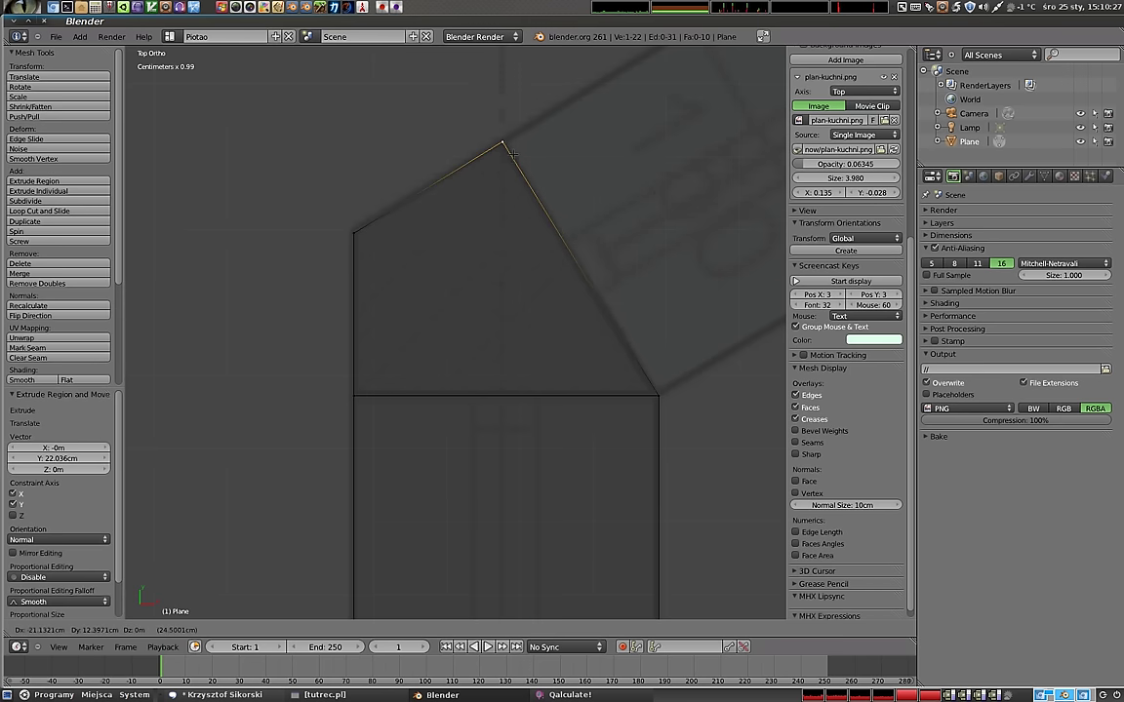
- Place the top vertex toward the angled plan line, then shift it right
click(503, 143)
scroll(512, 175, down, 2)
scroll(513, 215, down, 2)
scroll(514, 263, down, 2)
scroll(515, 311, down, 2)
scroll(513, 341, down, 1)
scroll(508, 395, down, 1)
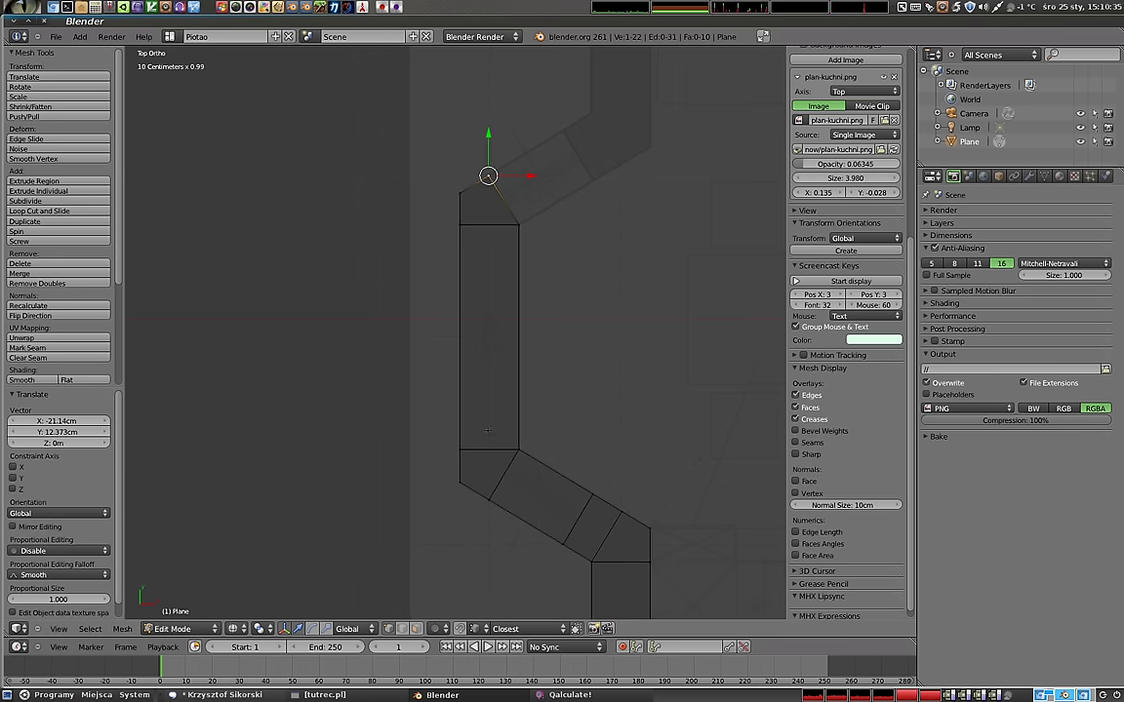
key(g)
click(660, 253)
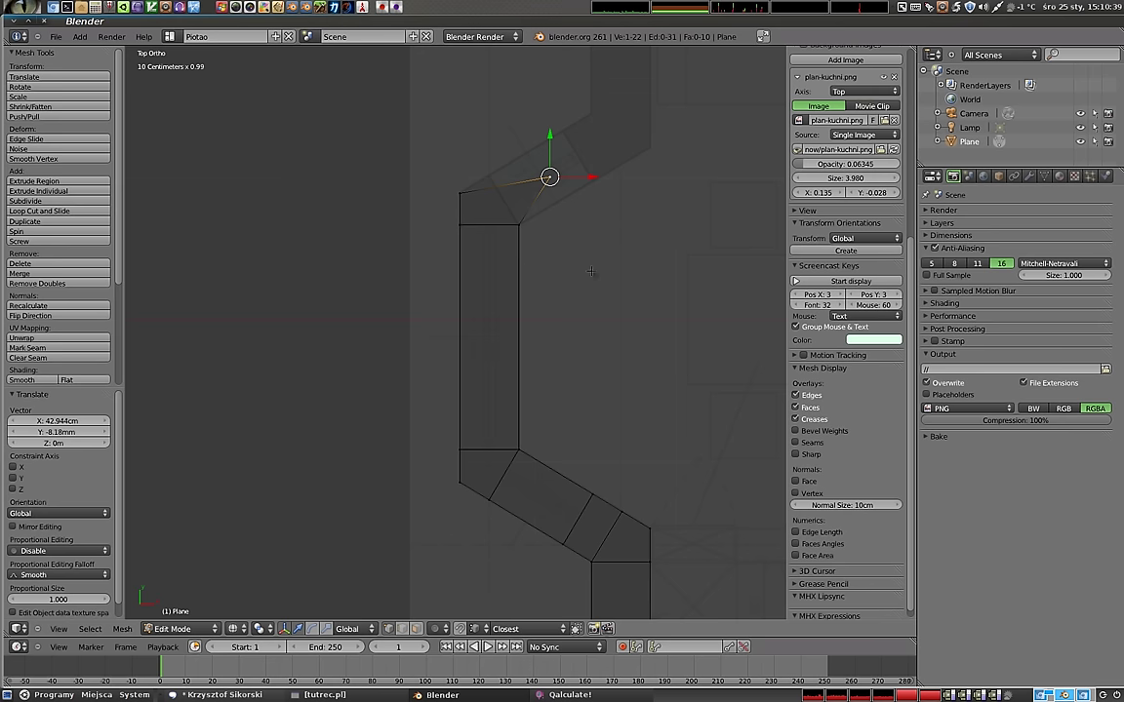
- Align the top corner vertex to the plan's diagonal along global X, then nudge it up
key(g)
key(x)
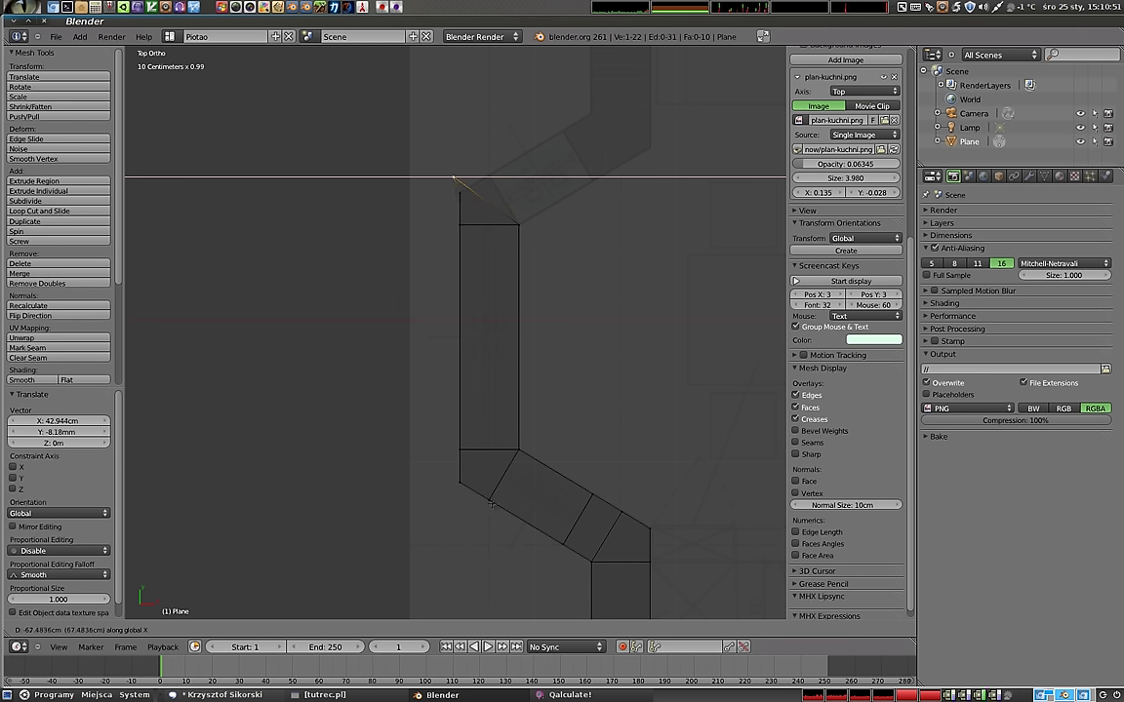
click(492, 514)
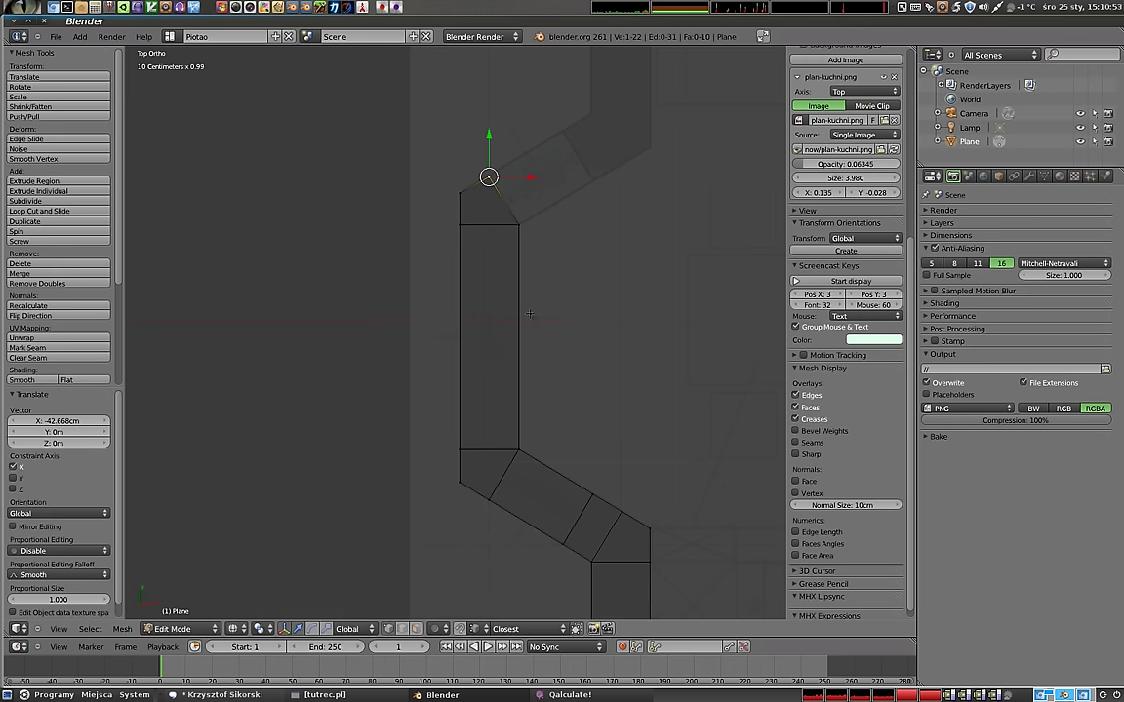
scroll(511, 172, up, 2)
scroll(487, 165, up, 1)
shift+middle_drag(459, 146, 458, 292)
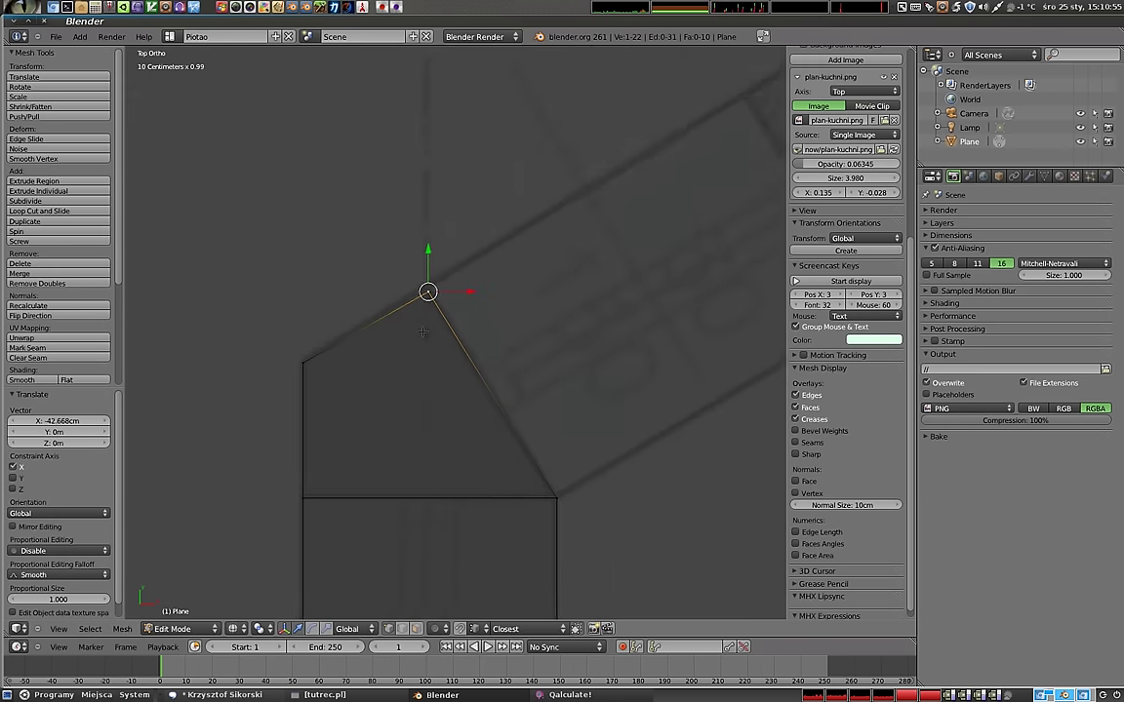
scroll(459, 290, up, 1)
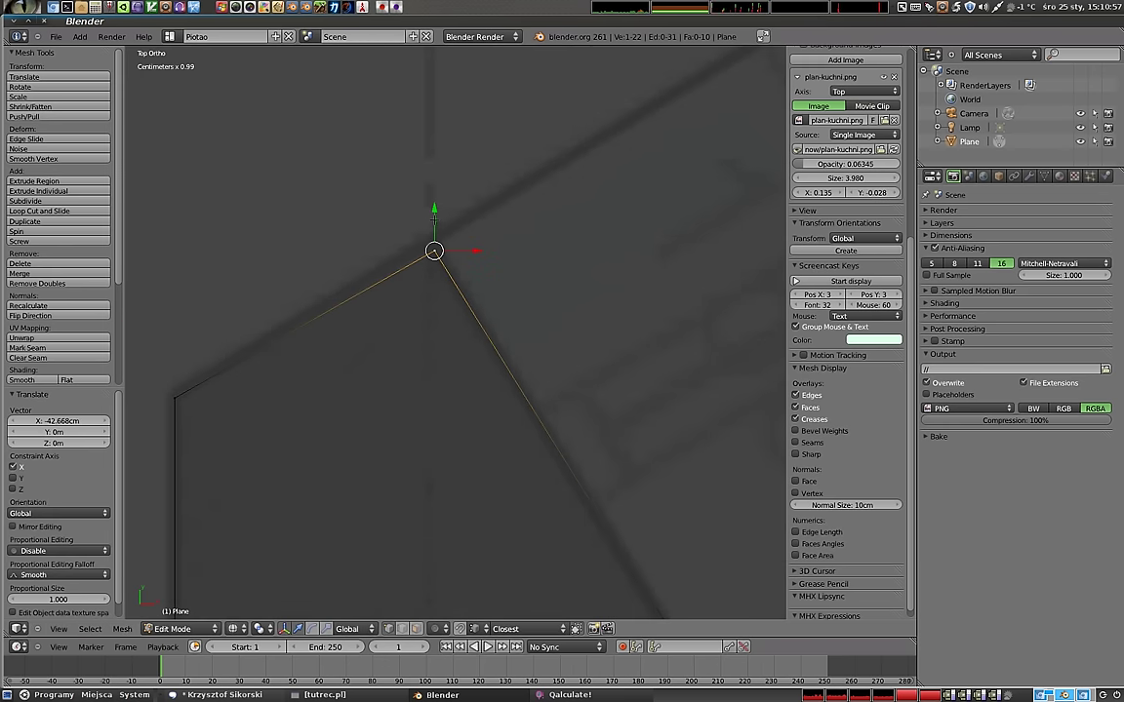
drag(434, 218, 439, 210)
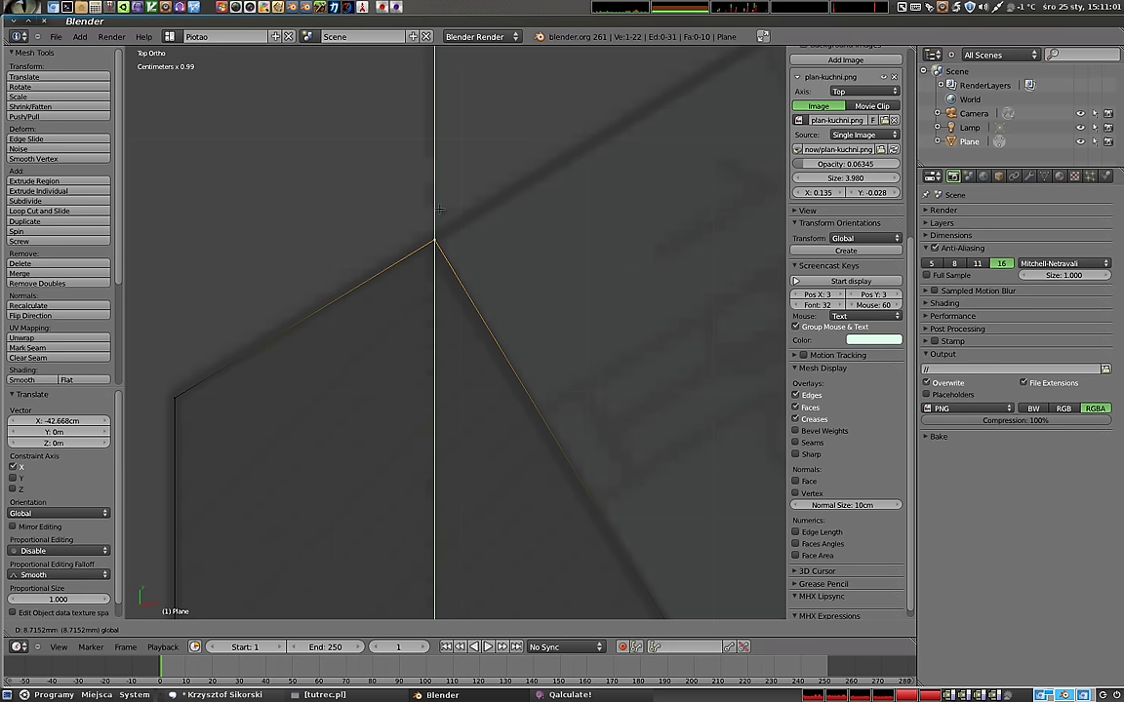
drag(440, 209, 440, 209)
- Select the diagonal edge of the countertop
scroll(439, 248, down, 2)
shift+middle_drag(522, 405, 386, 396)
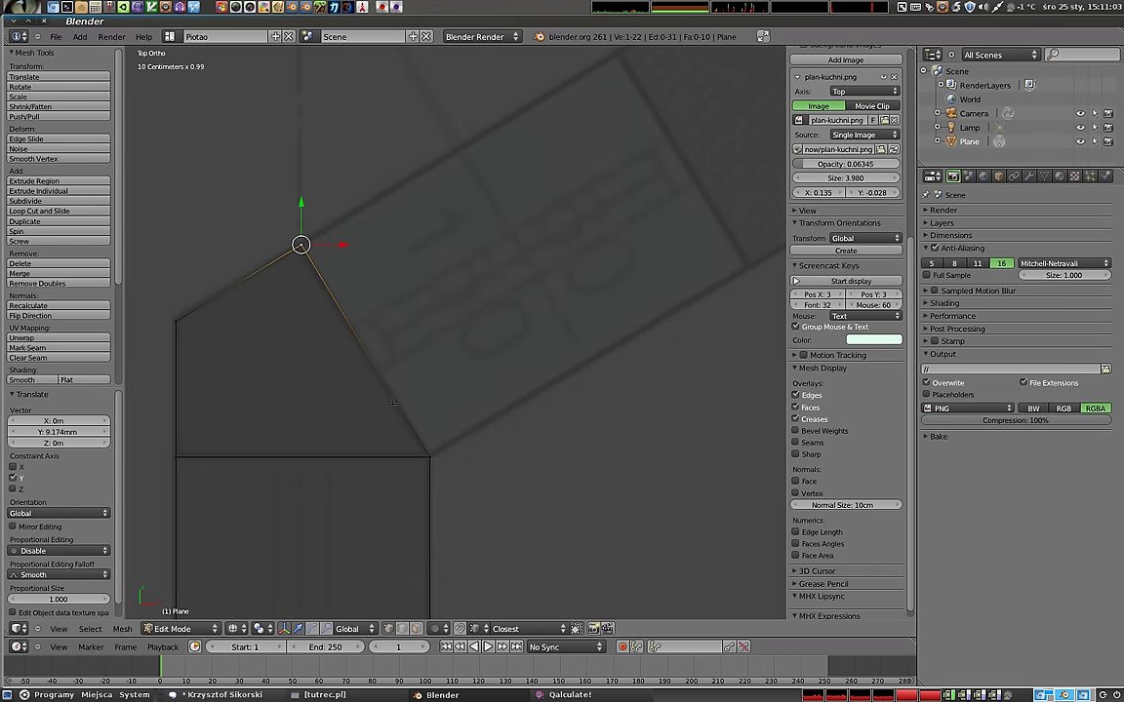
shift+click(432, 464)
shift+middle_drag(432, 464, 354, 536)
- Extrude the diagonal edge outward twice to add two new sections
key(e)
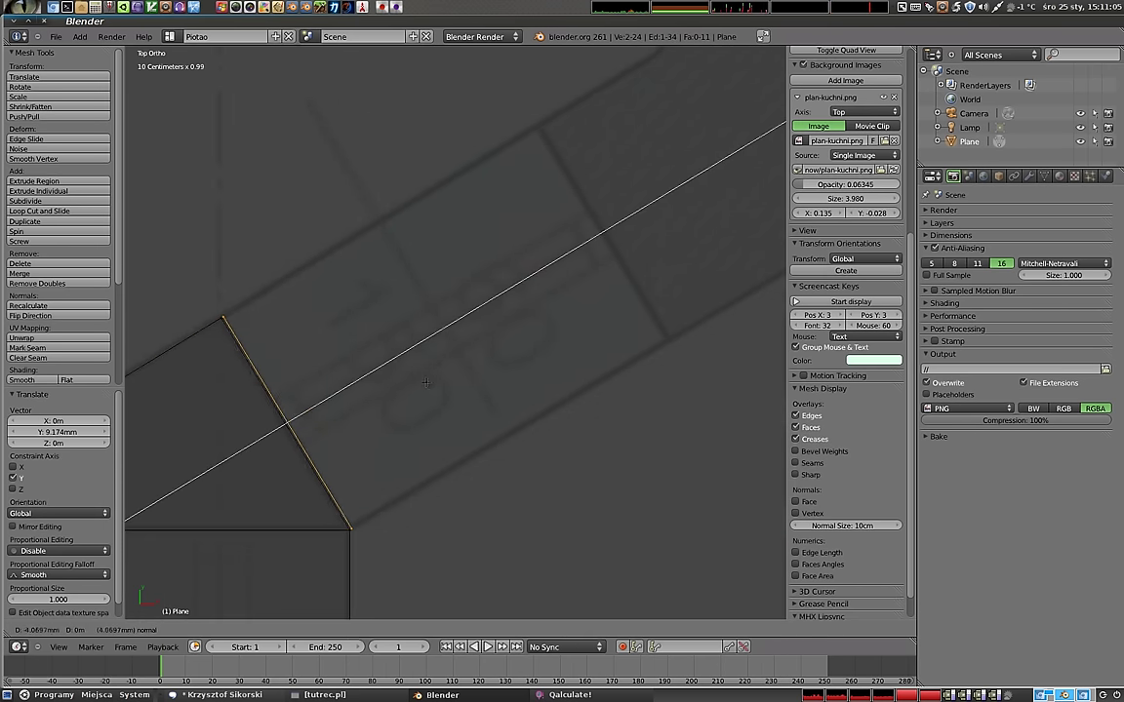
click(749, 217)
shift+middle_drag(649, 180, 385, 390)
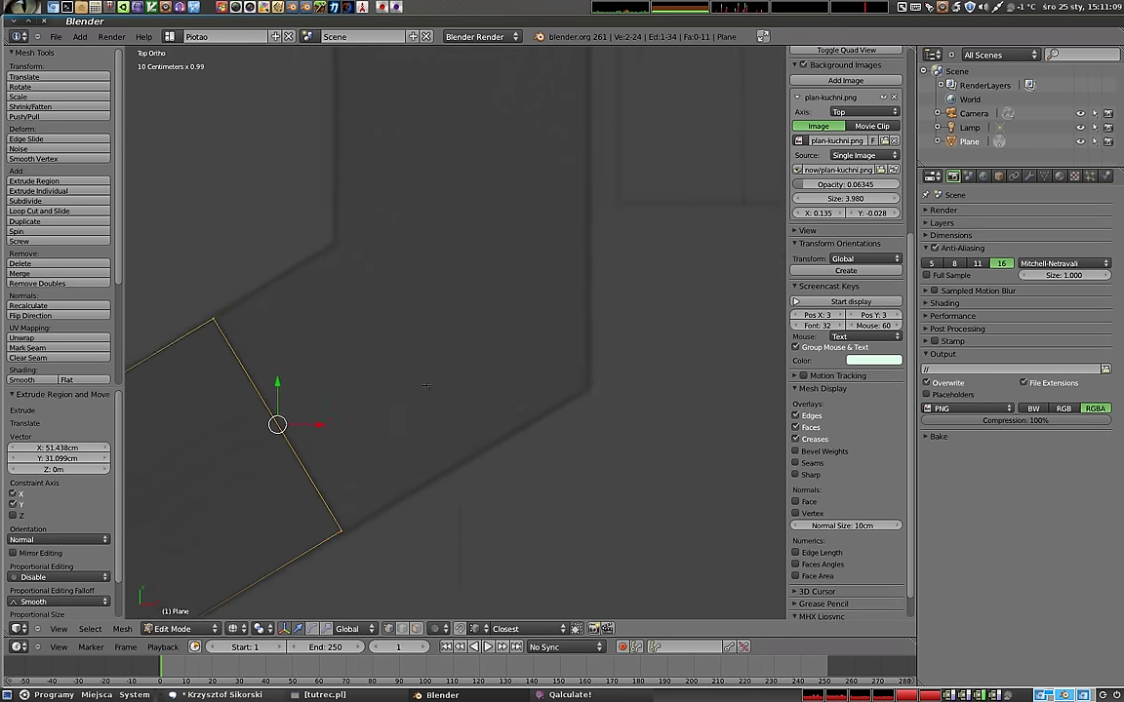
key(e)
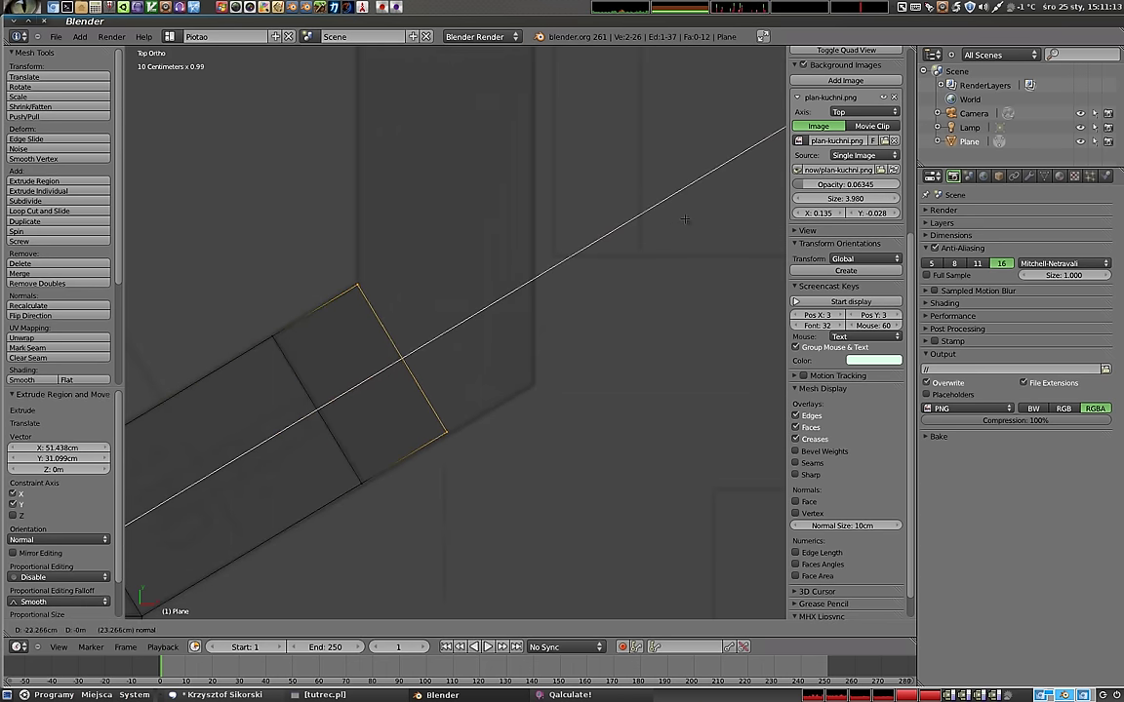
click(616, 198)
- Select the run's lower-edge and inner corner vertices and set Transform Orientation to Normal
right_click(449, 431)
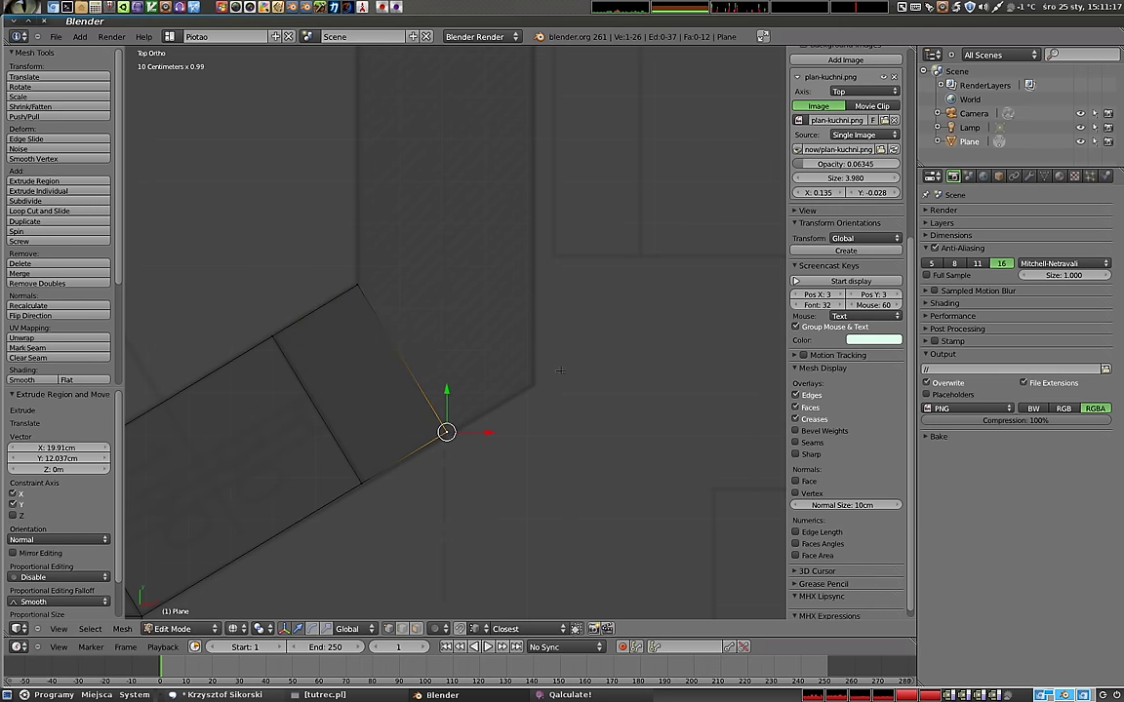
mouse_move(327, 470)
shift+middle_down()
mouse_move(416, 396)
mouse_move(578, 328)
shift+middle_up()
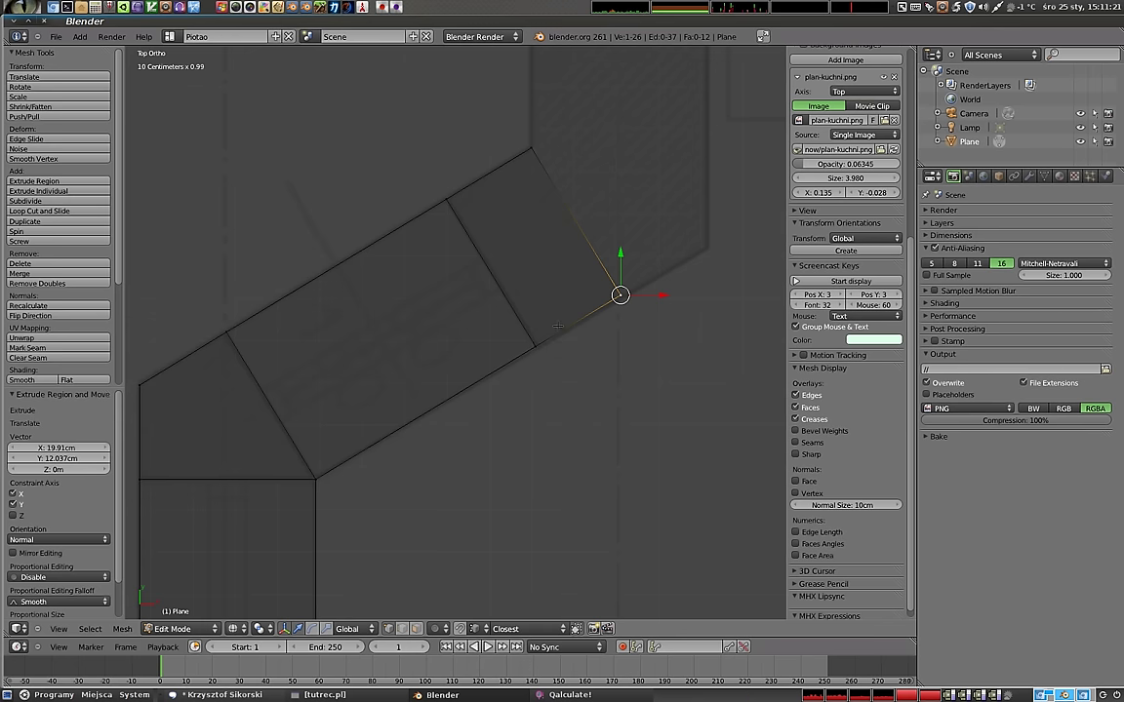
shift+right_click(540, 348)
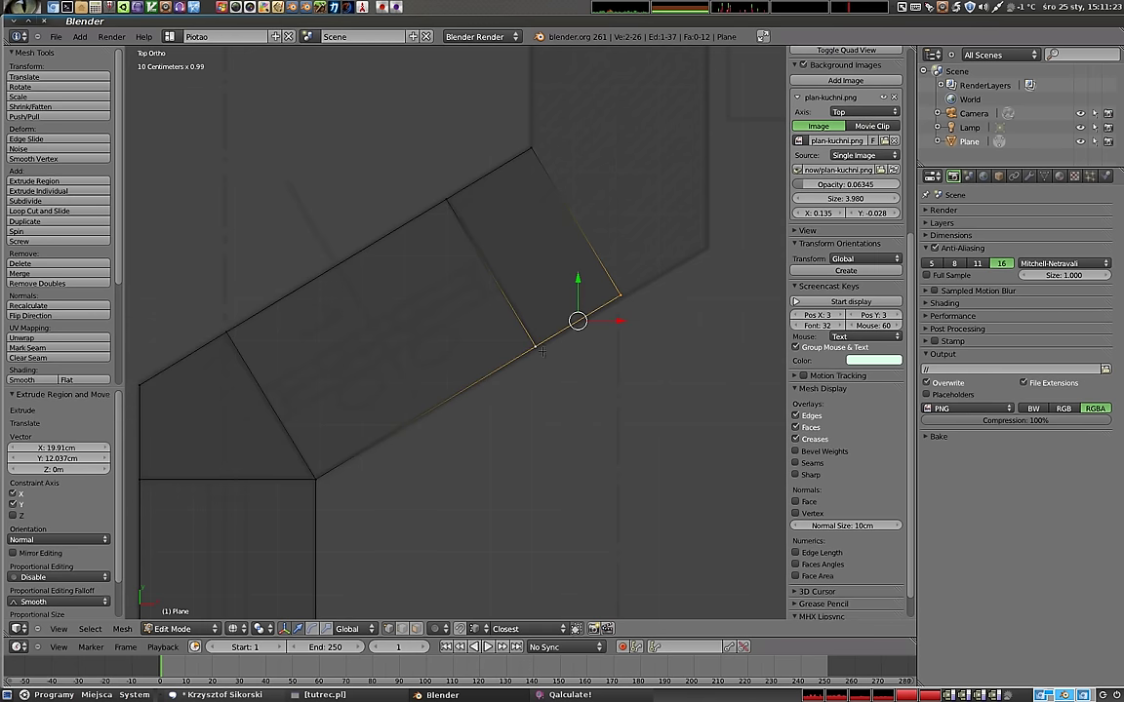
shift+right_click(313, 481)
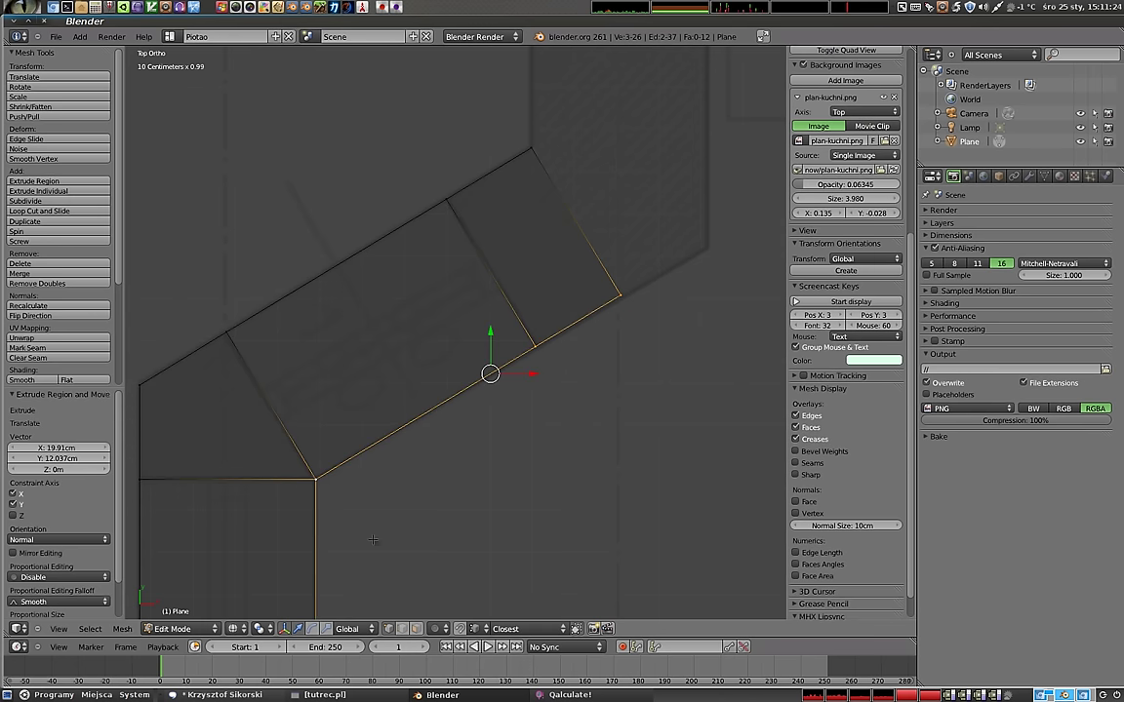
click(349, 628)
click(332, 556)
- Create a custom orientation named Skos2 from the selected diagonal edge and make it the active orientation
click(831, 271)
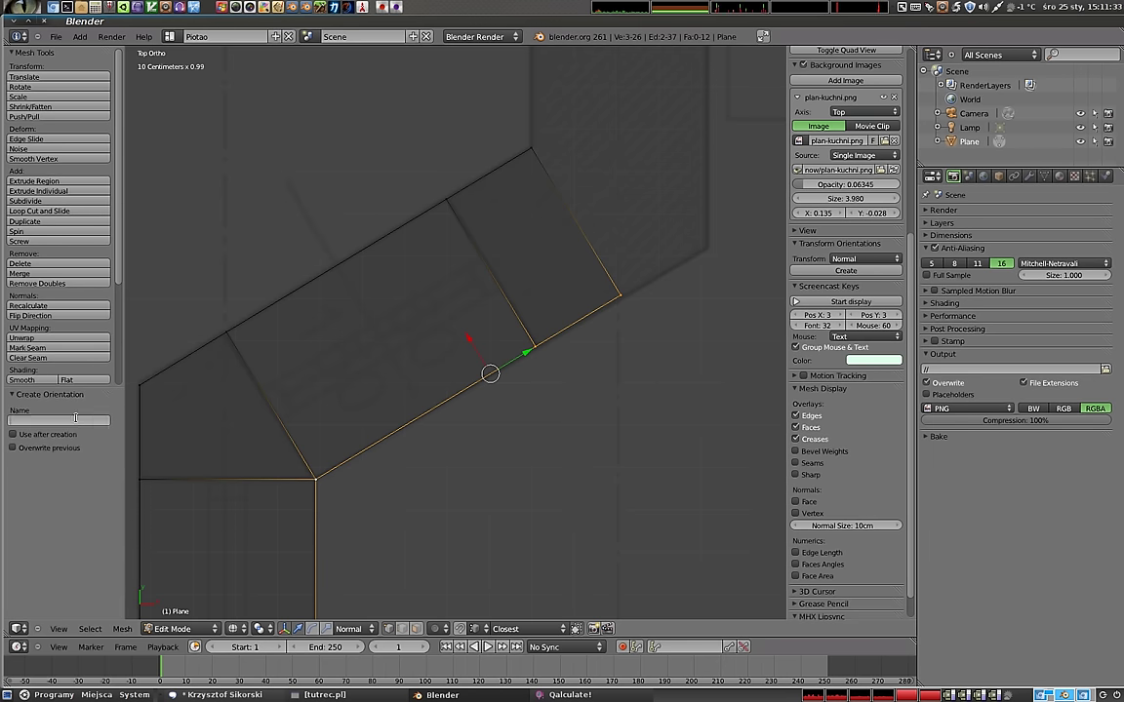
text(Skos2)
key(Return)
right_click(615, 295)
shift+middle_drag(571, 298, 409, 371)
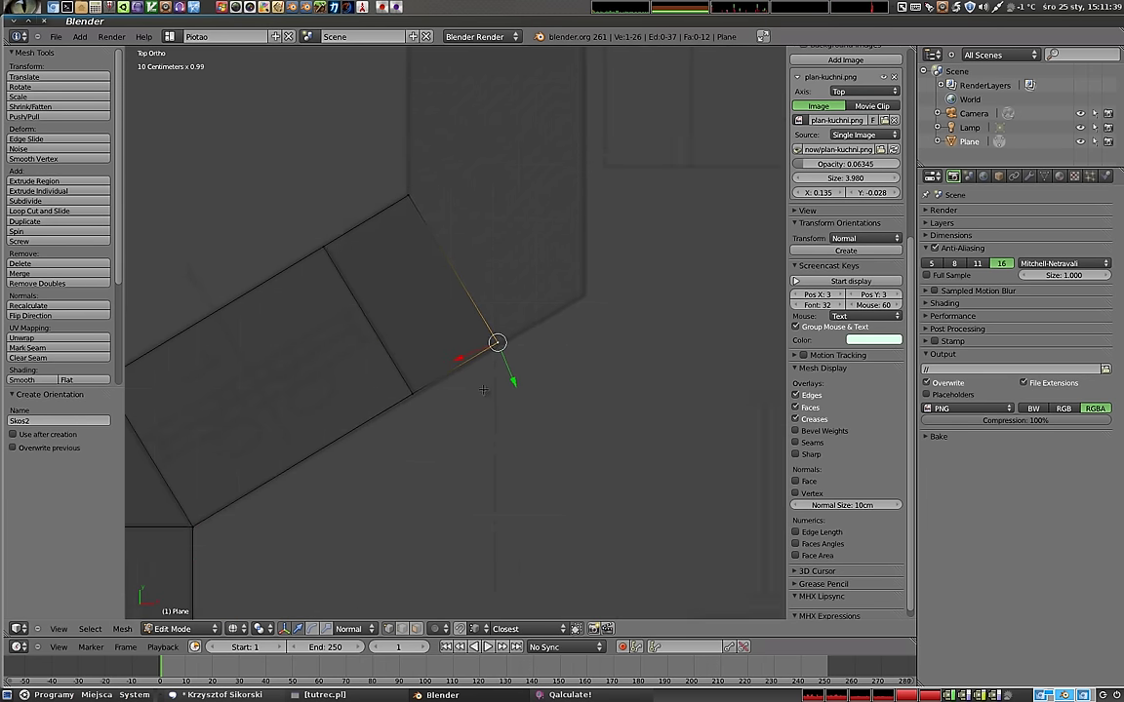
click(348, 628)
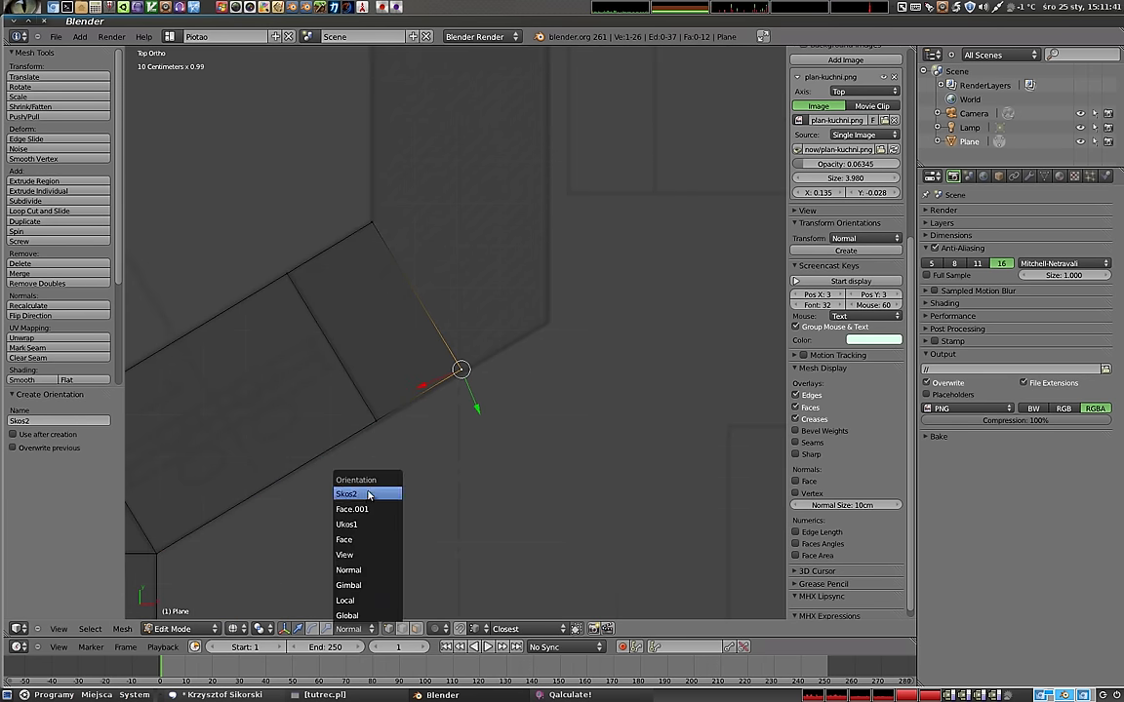
click(367, 493)
- Slide the run's outer corner vertex along the Skos2 Y axis, then fine-tune its final position
key(g)
key(y)
key(y)
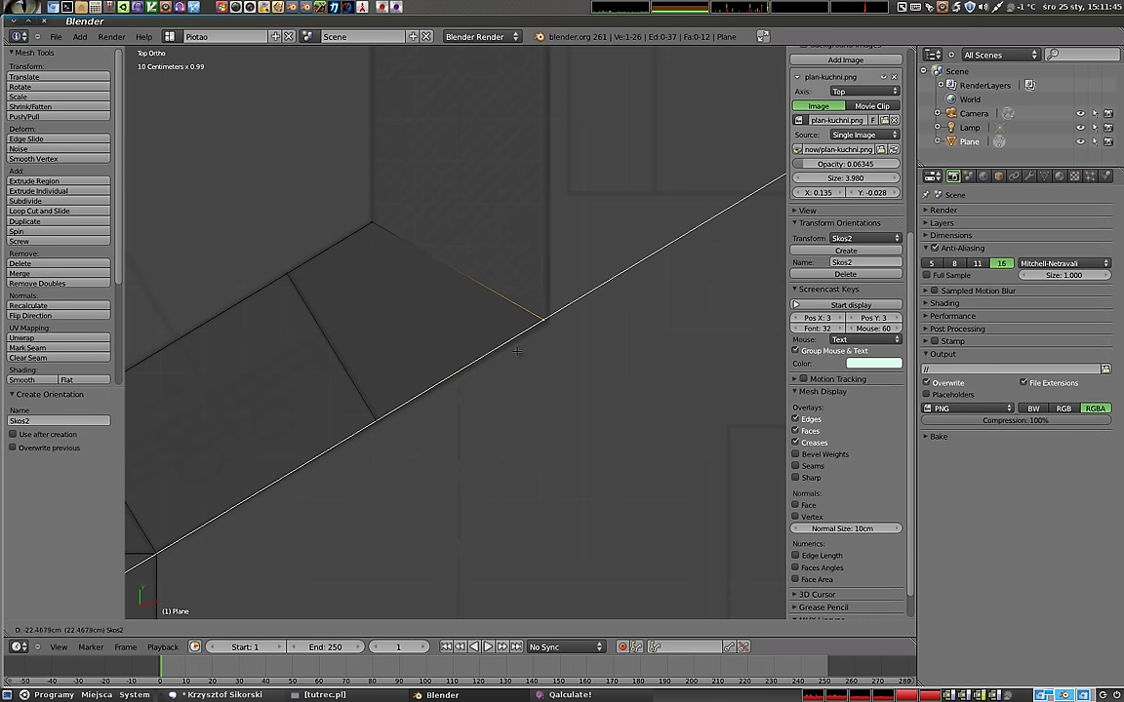
click(518, 351)
shift+middle_drag(357, 446, 427, 420)
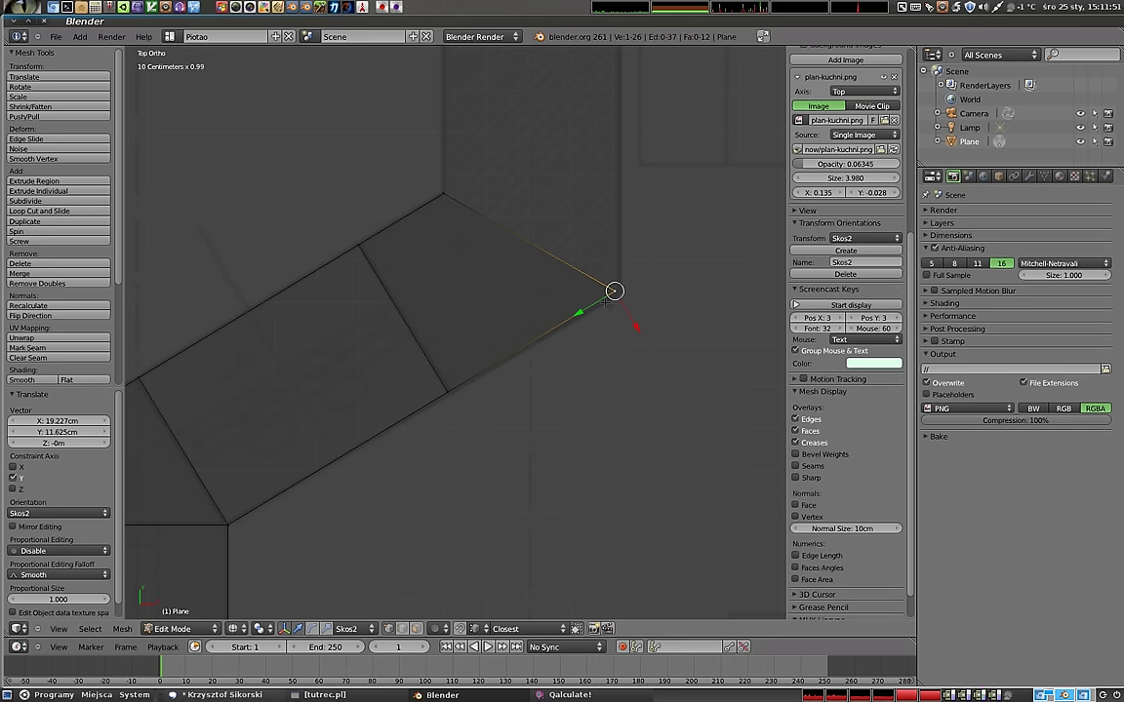
key(g)
click(608, 304)
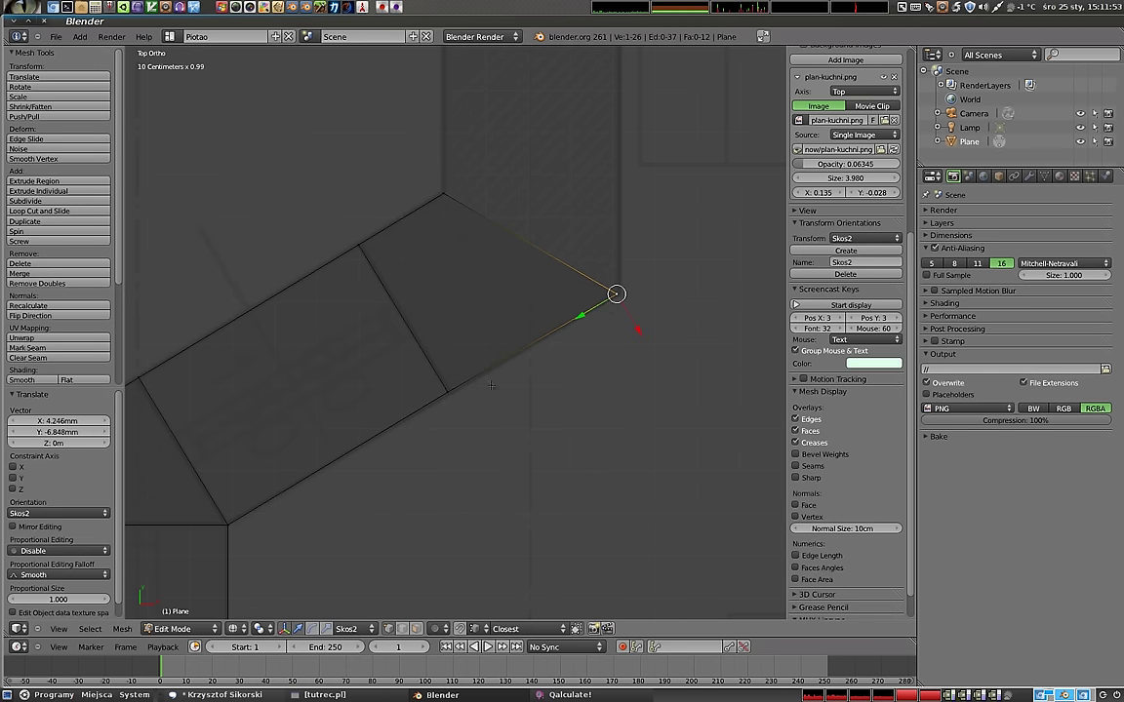
- Delete the stray vertex on the lower edge, then select the run's lower corner vertices
right_click(443, 397)
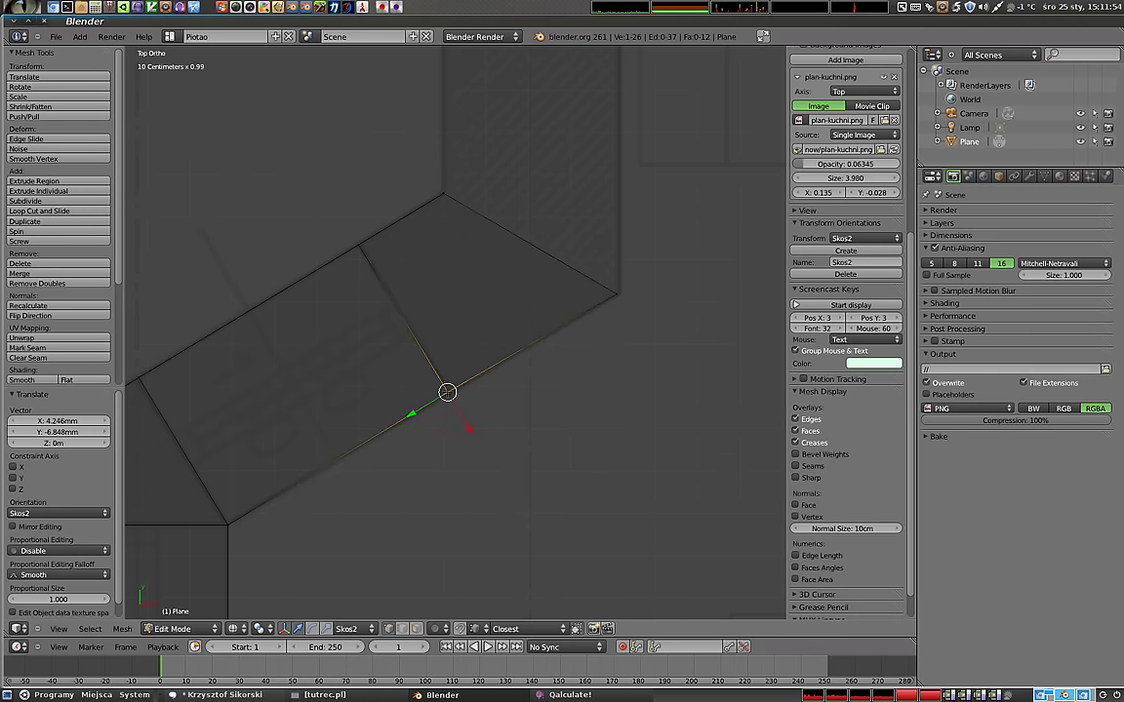
key(x)
click(447, 422)
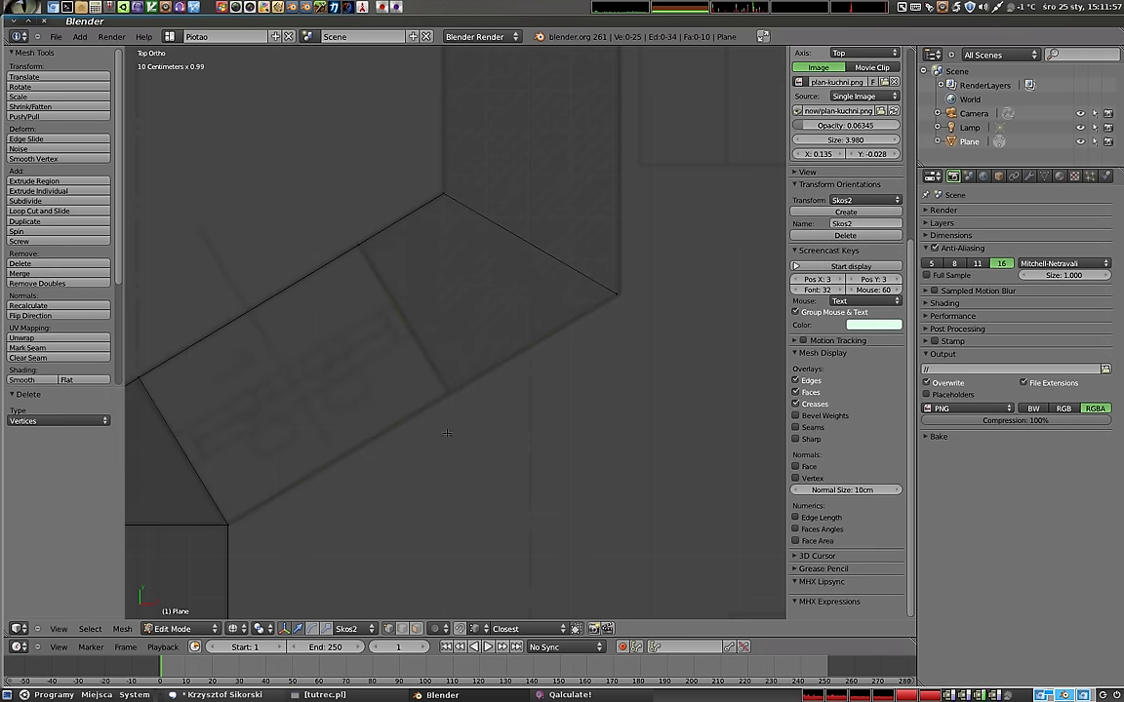
right_click(358, 245)
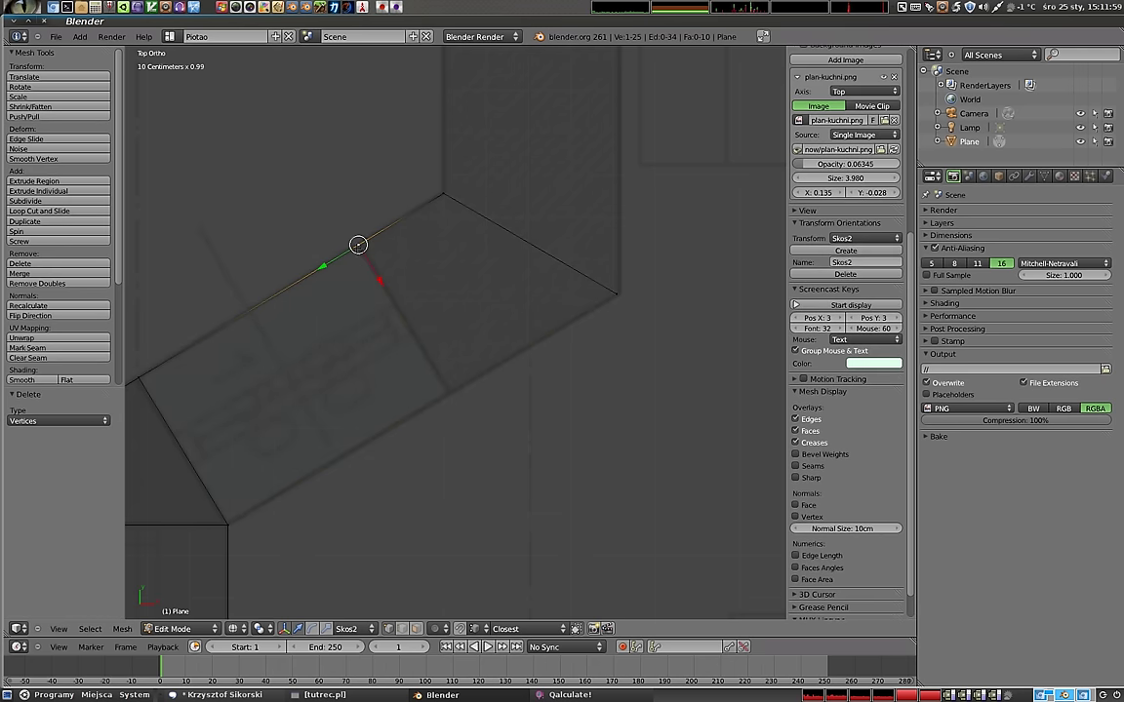
right_click(227, 524)
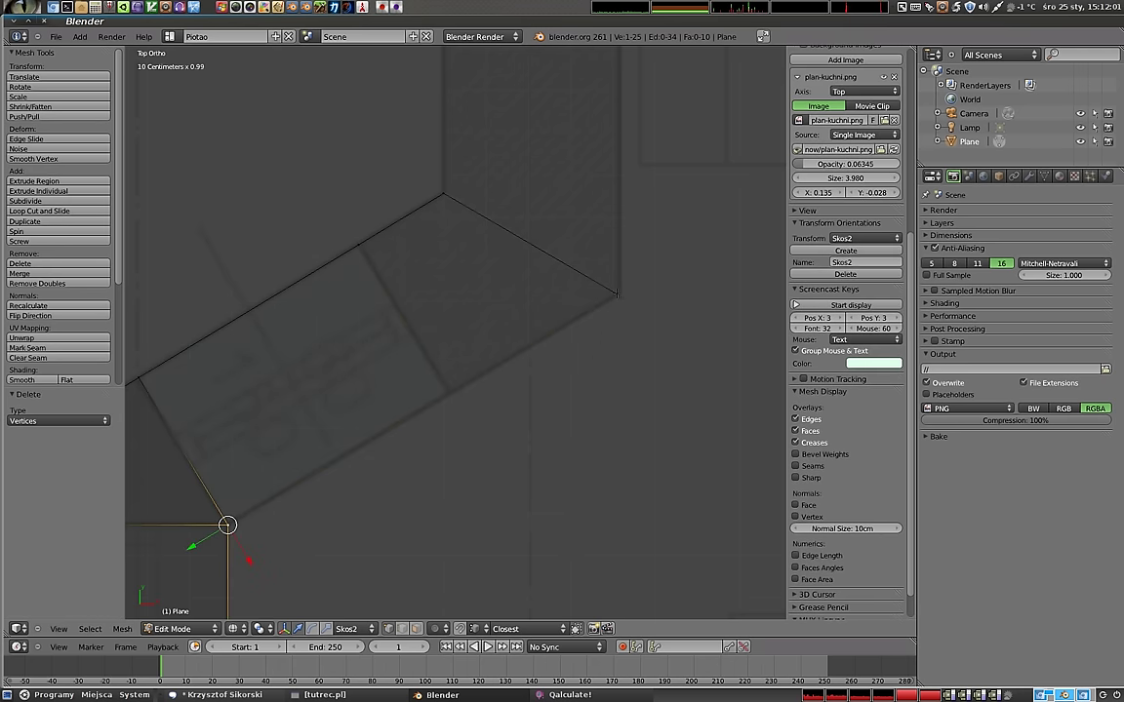